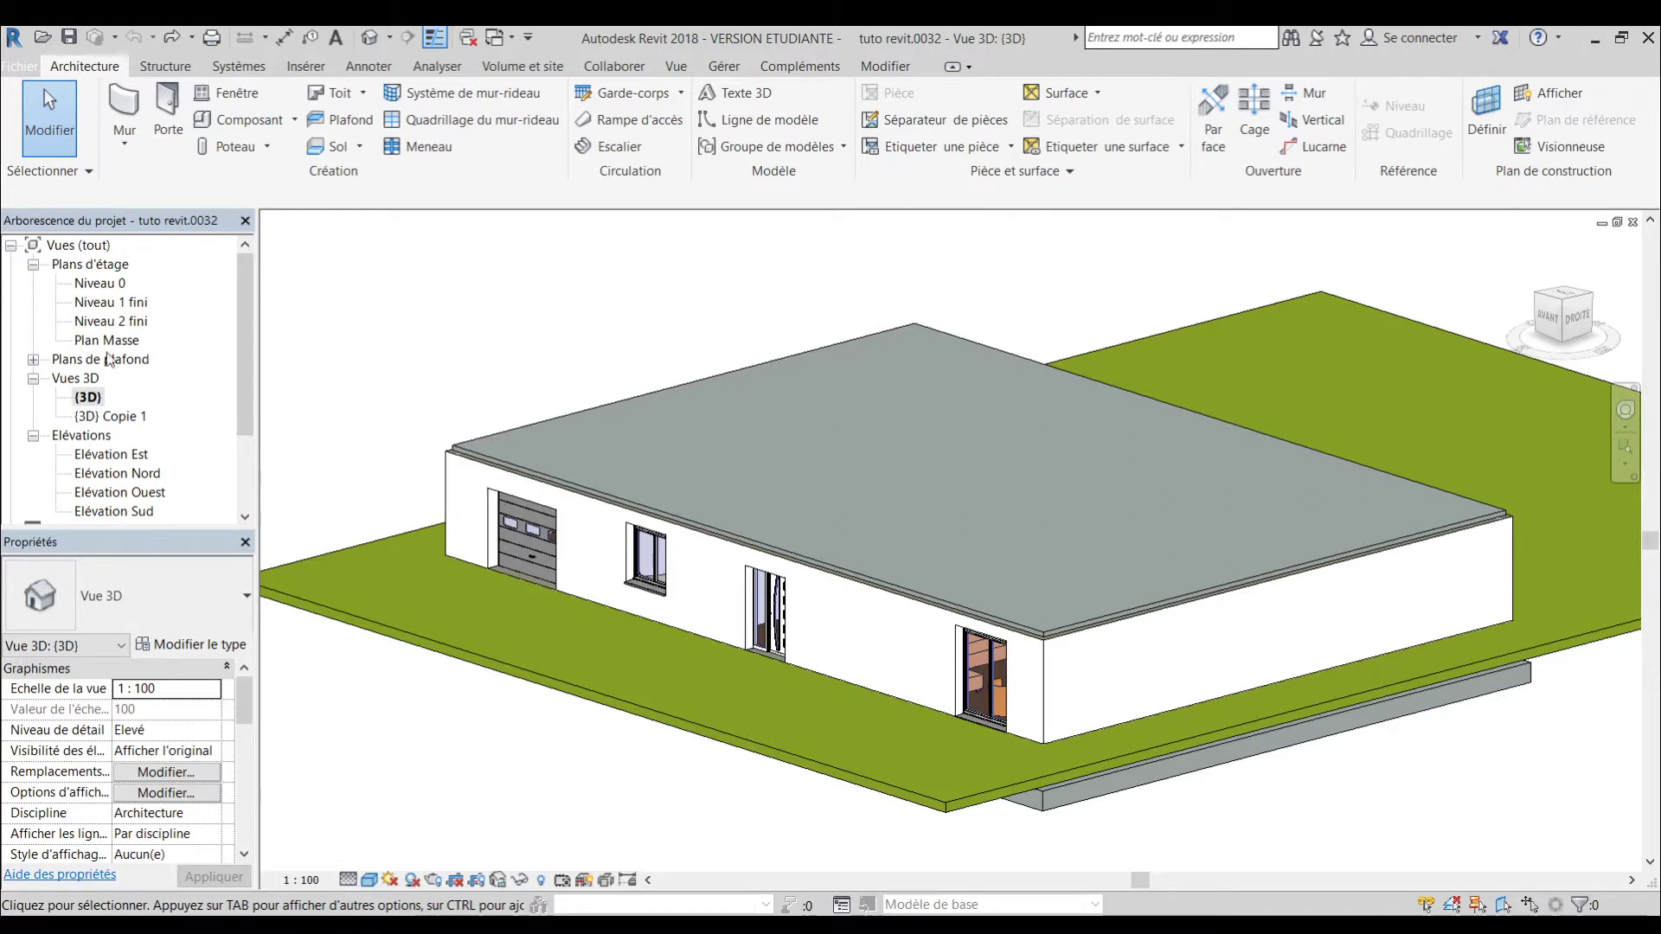
# - On the Niveau 0 plan, start a Monobloc cast-in-place stair with a straight run and set its upper level to Niveau 1 fini
pyautogui.doubleClick(109, 286)
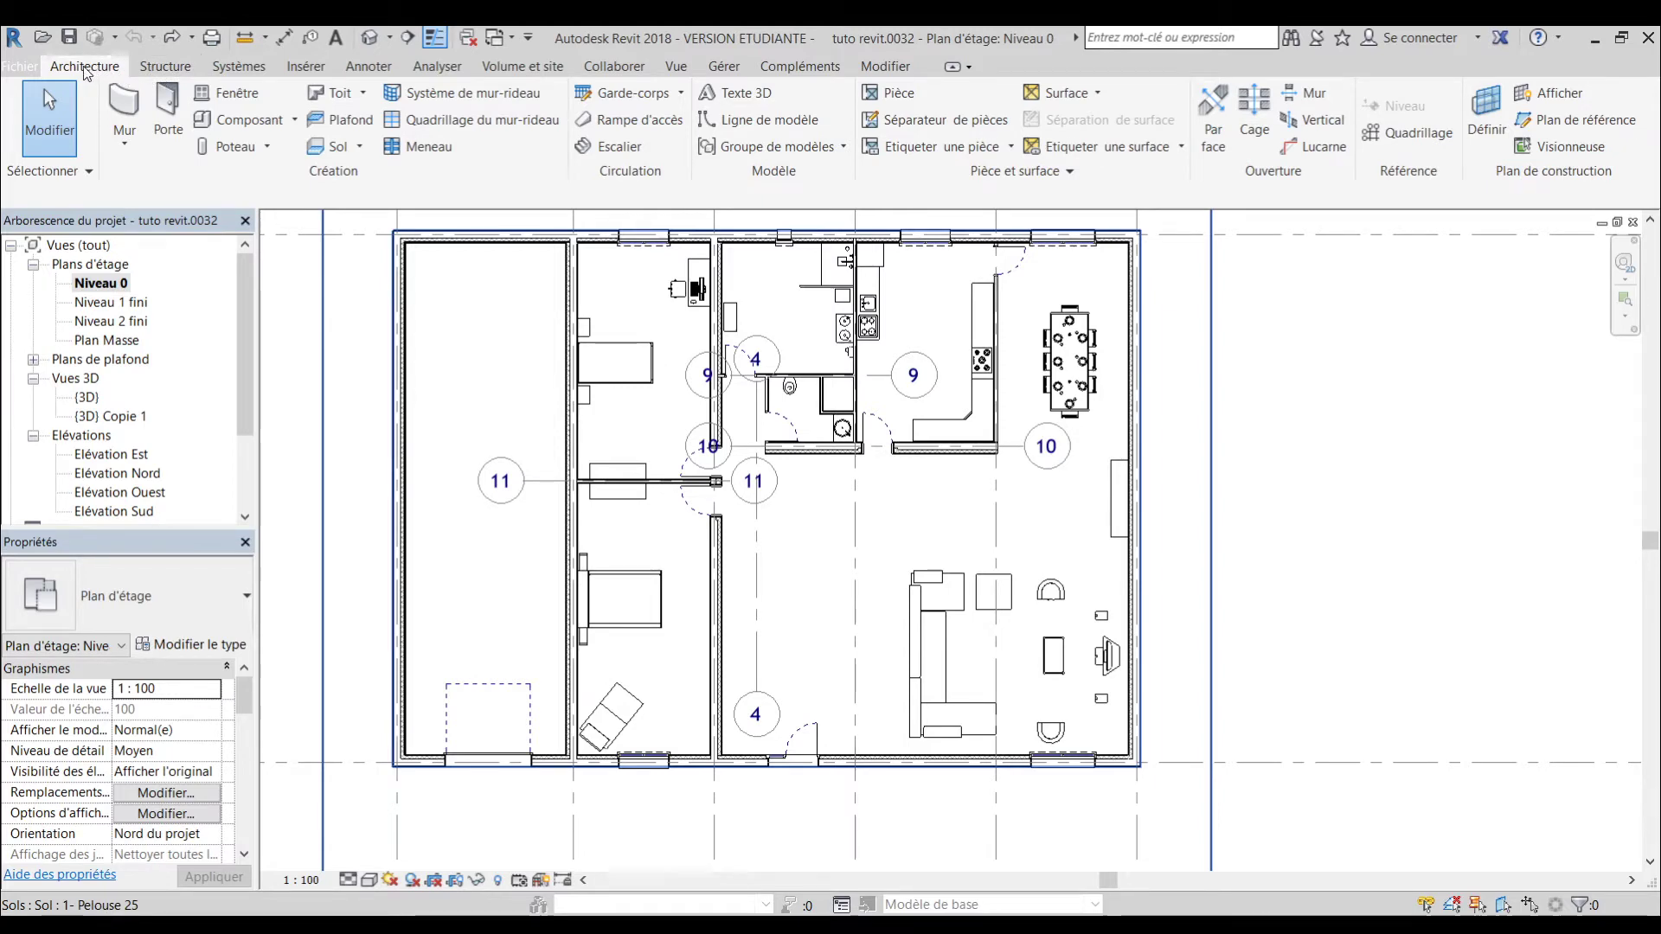
pyautogui.click(629, 150)
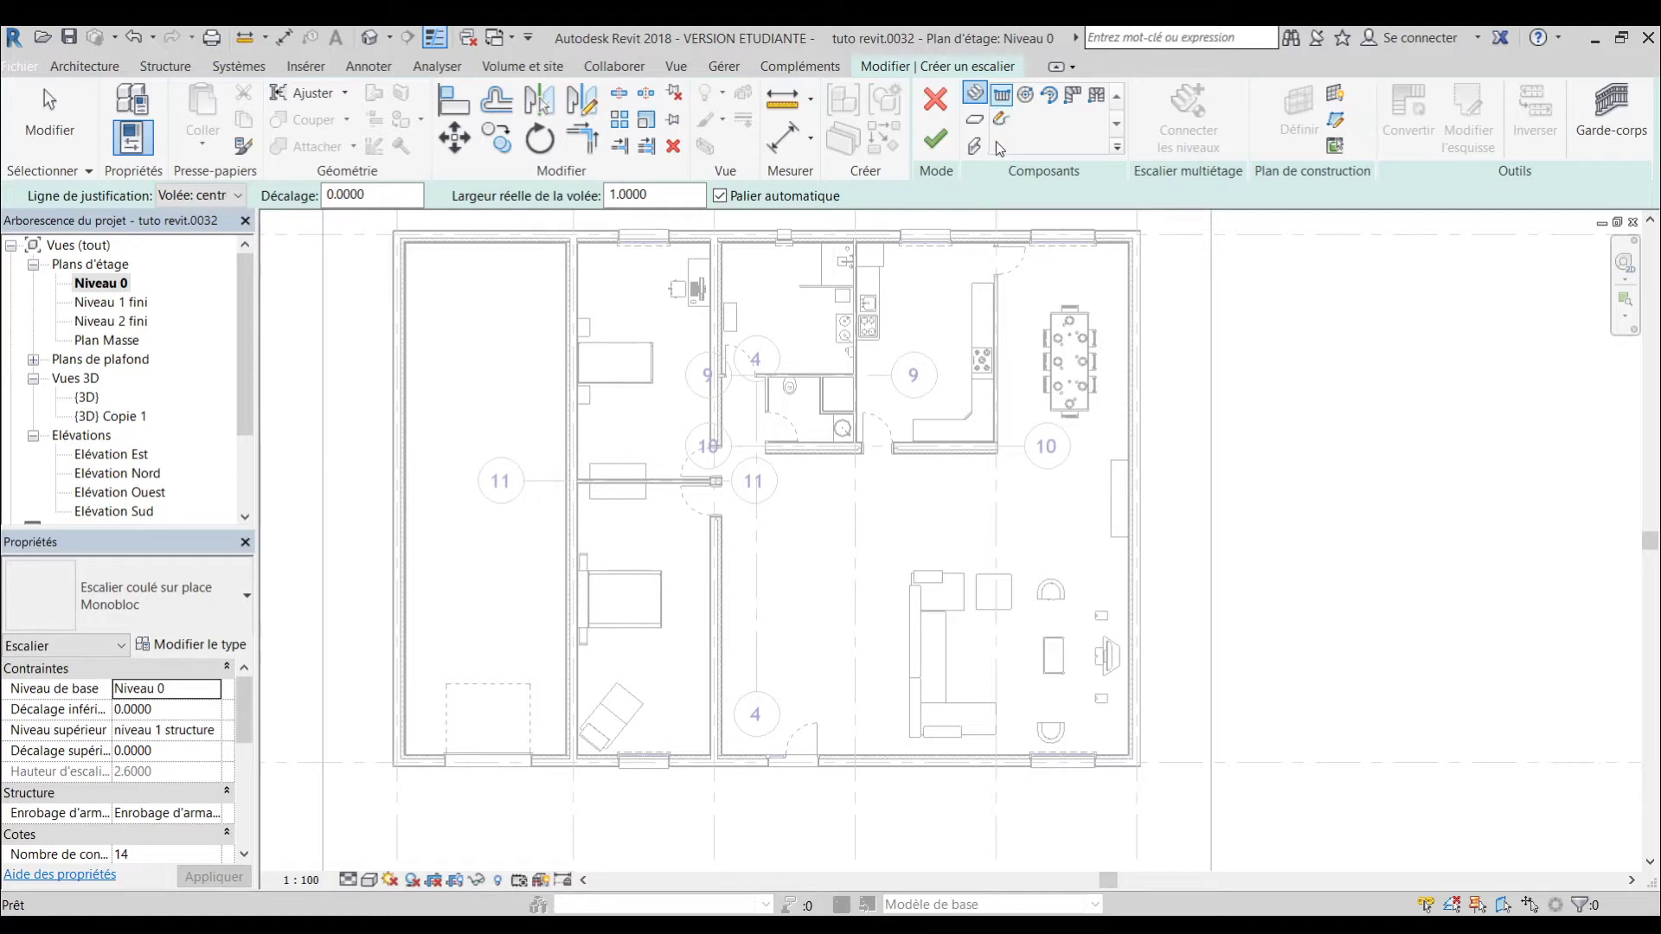
pyautogui.click(1002, 97)
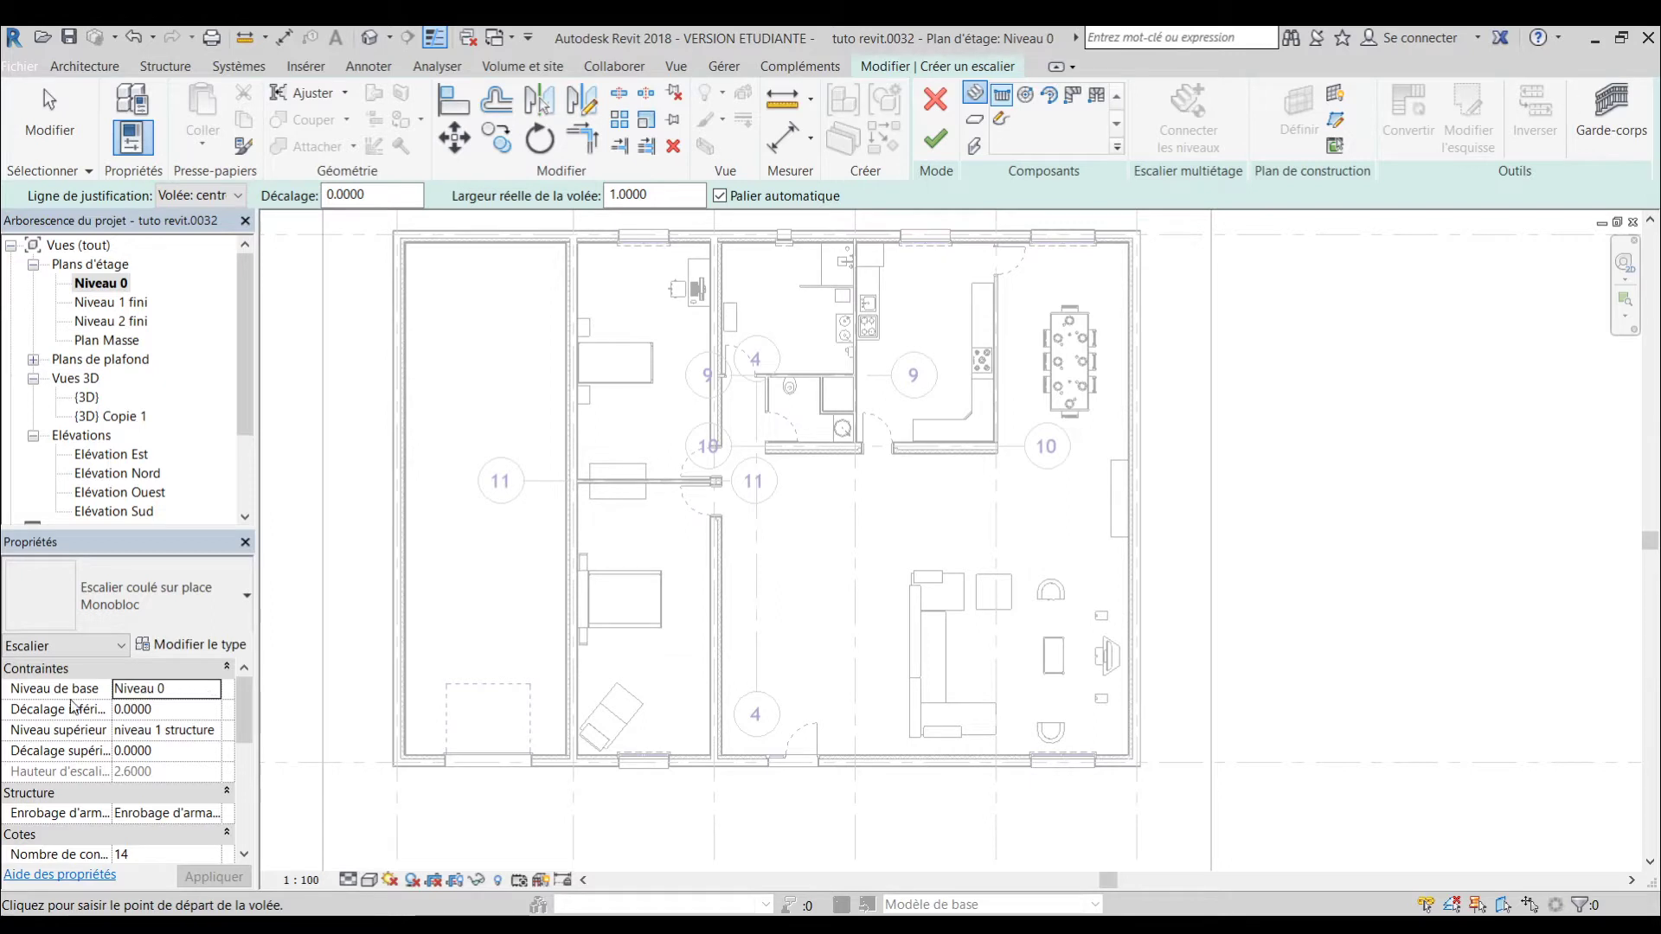
pyautogui.click(204, 737)
pyautogui.press('Down')
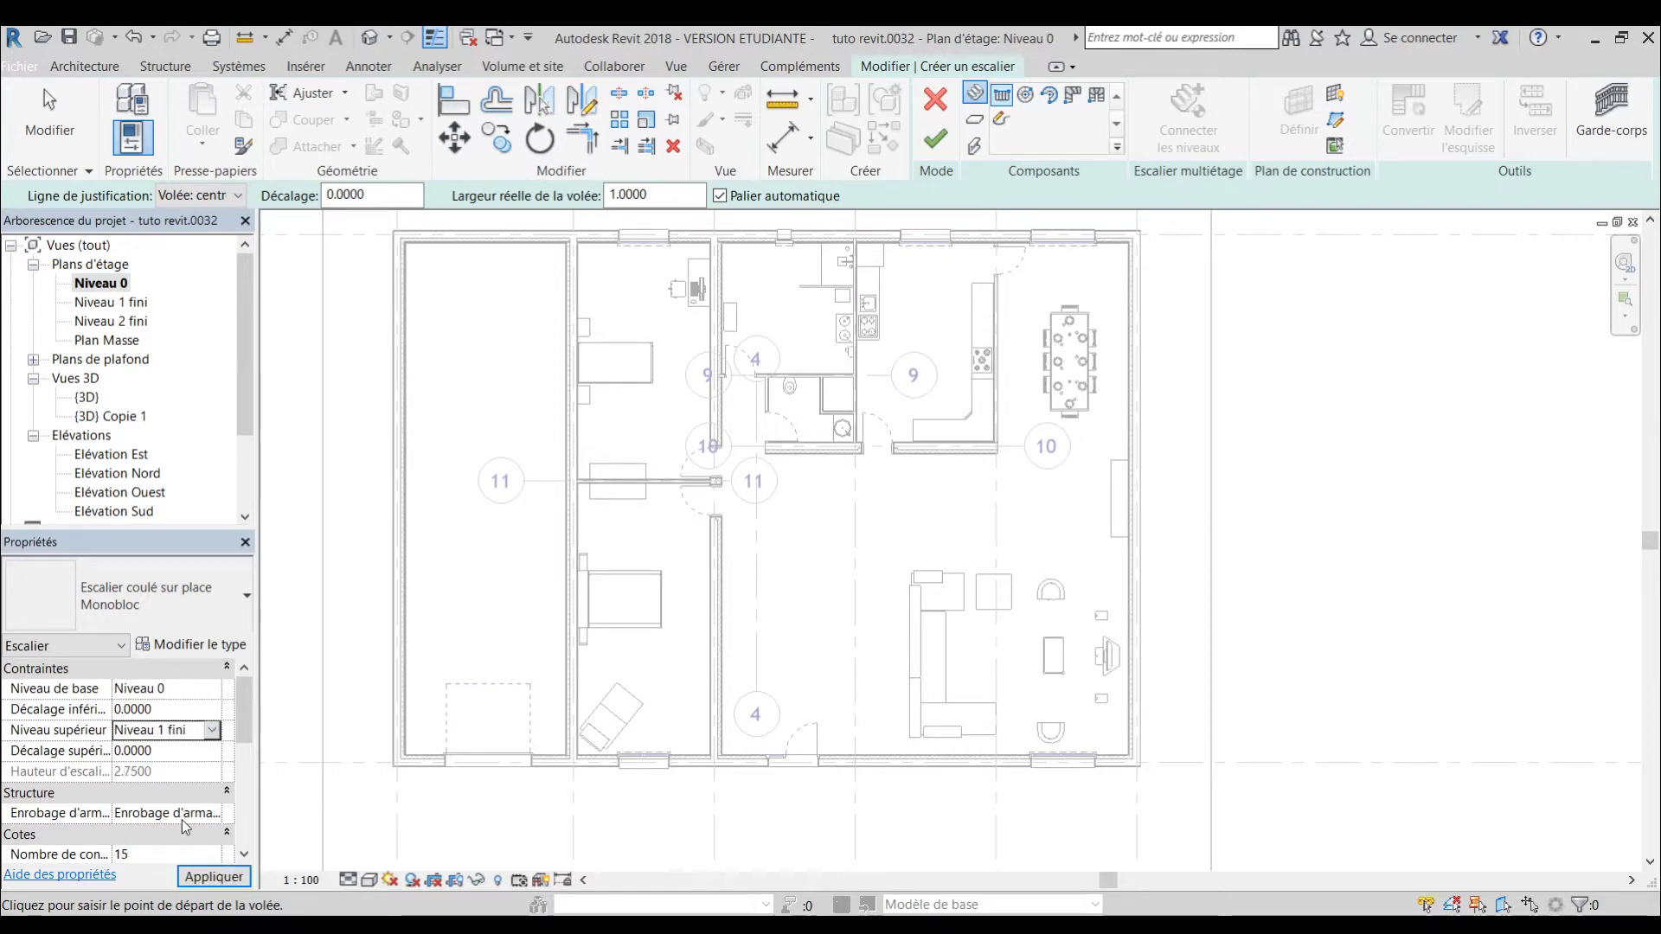
pyautogui.click(215, 878)
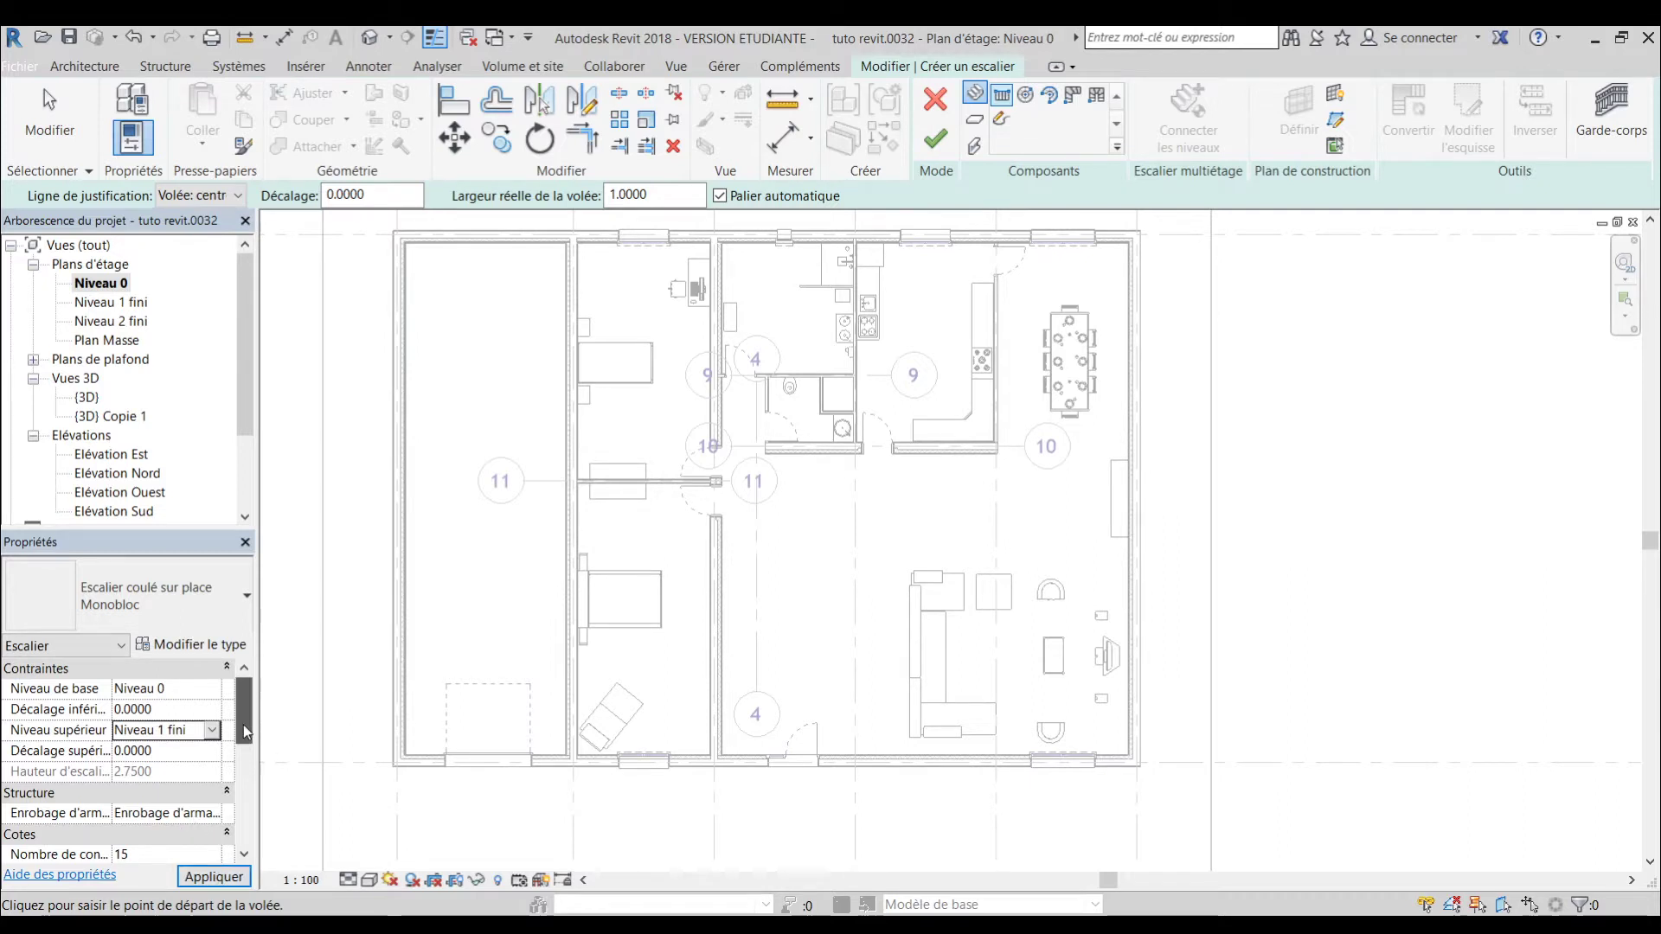
pyautogui.moveTo(242, 725); pyautogui.dragTo(243, 752)
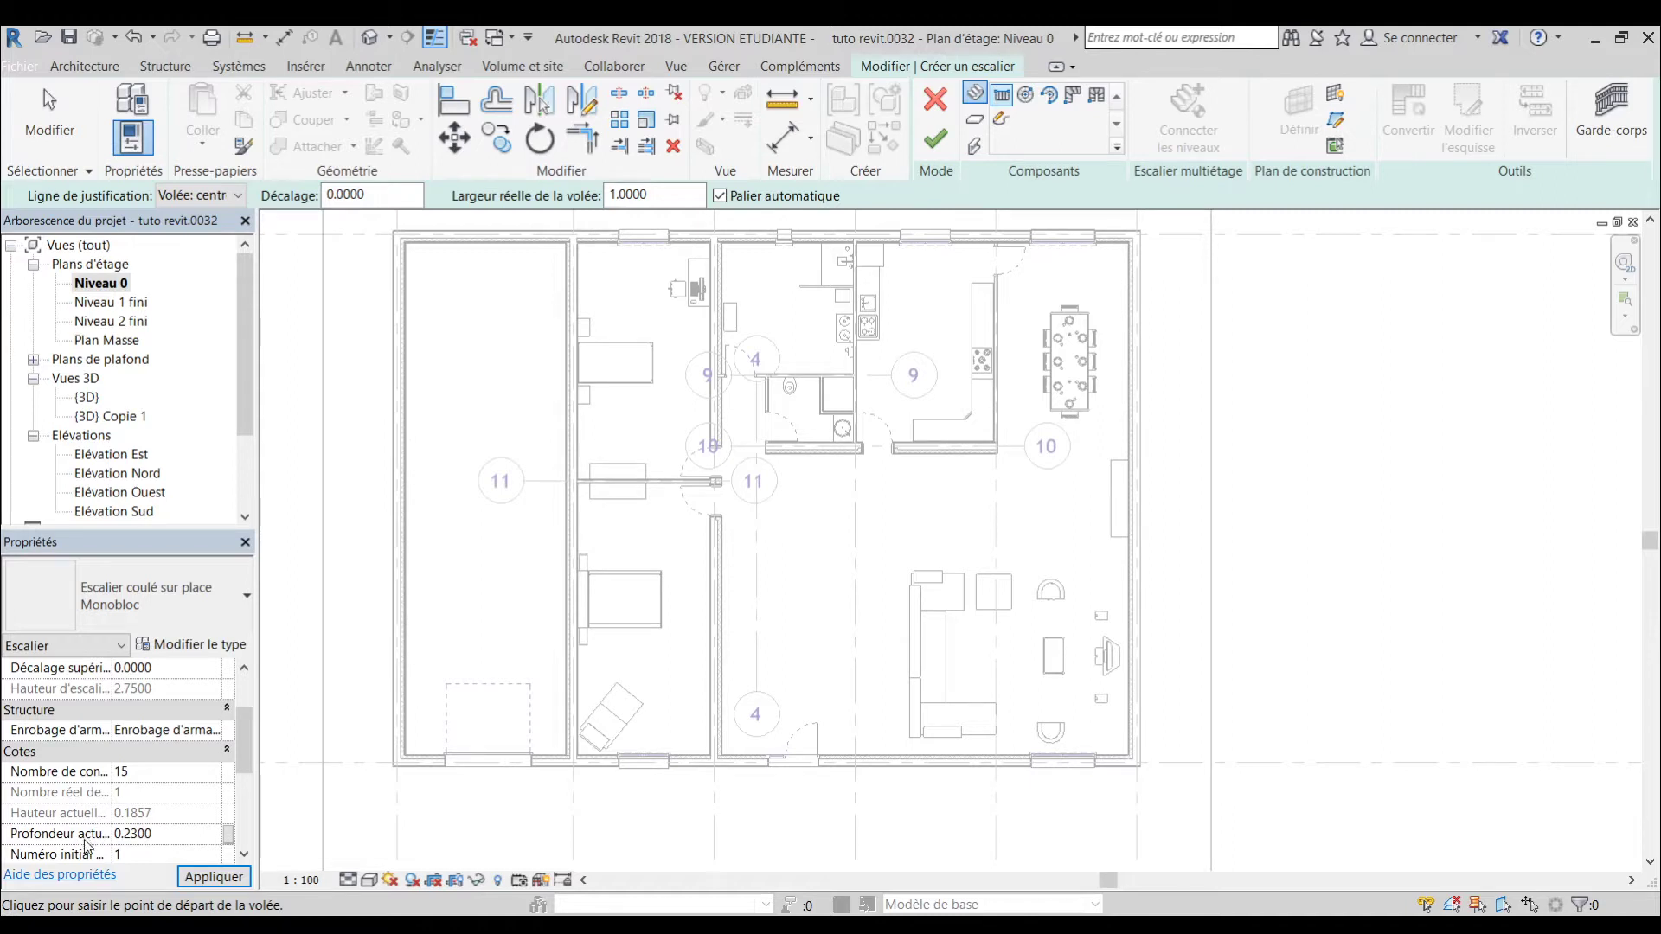
pyautogui.scroll(-5, 209, 771)
pyautogui.scroll(8, 207, 779)
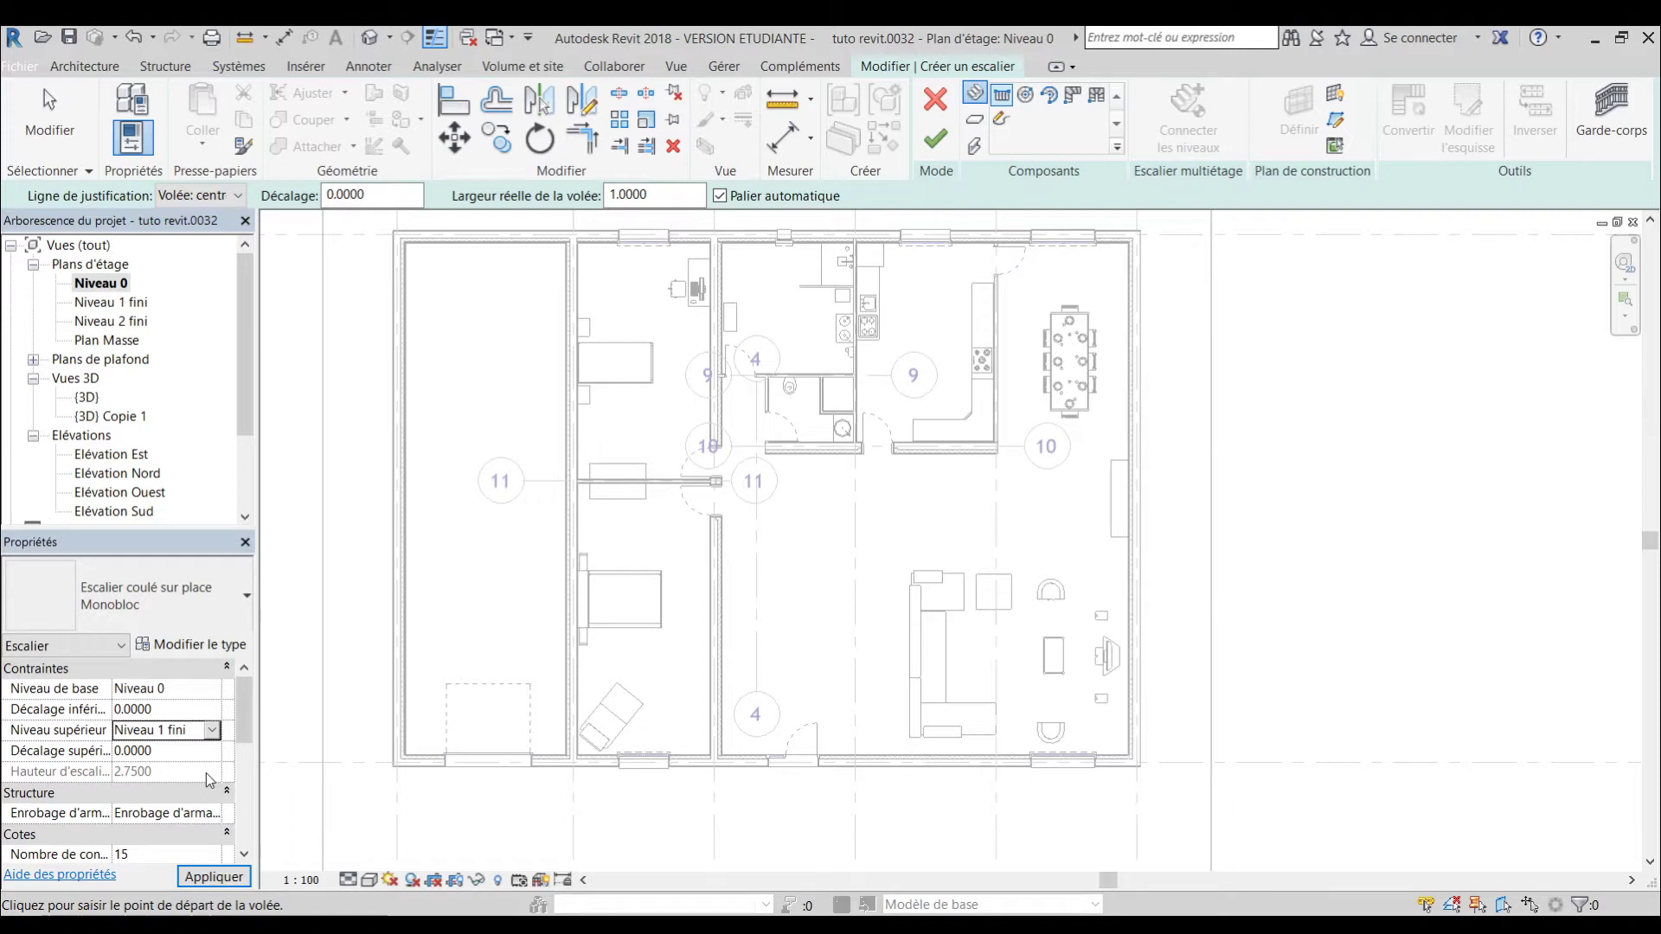
pyautogui.click(216, 876)
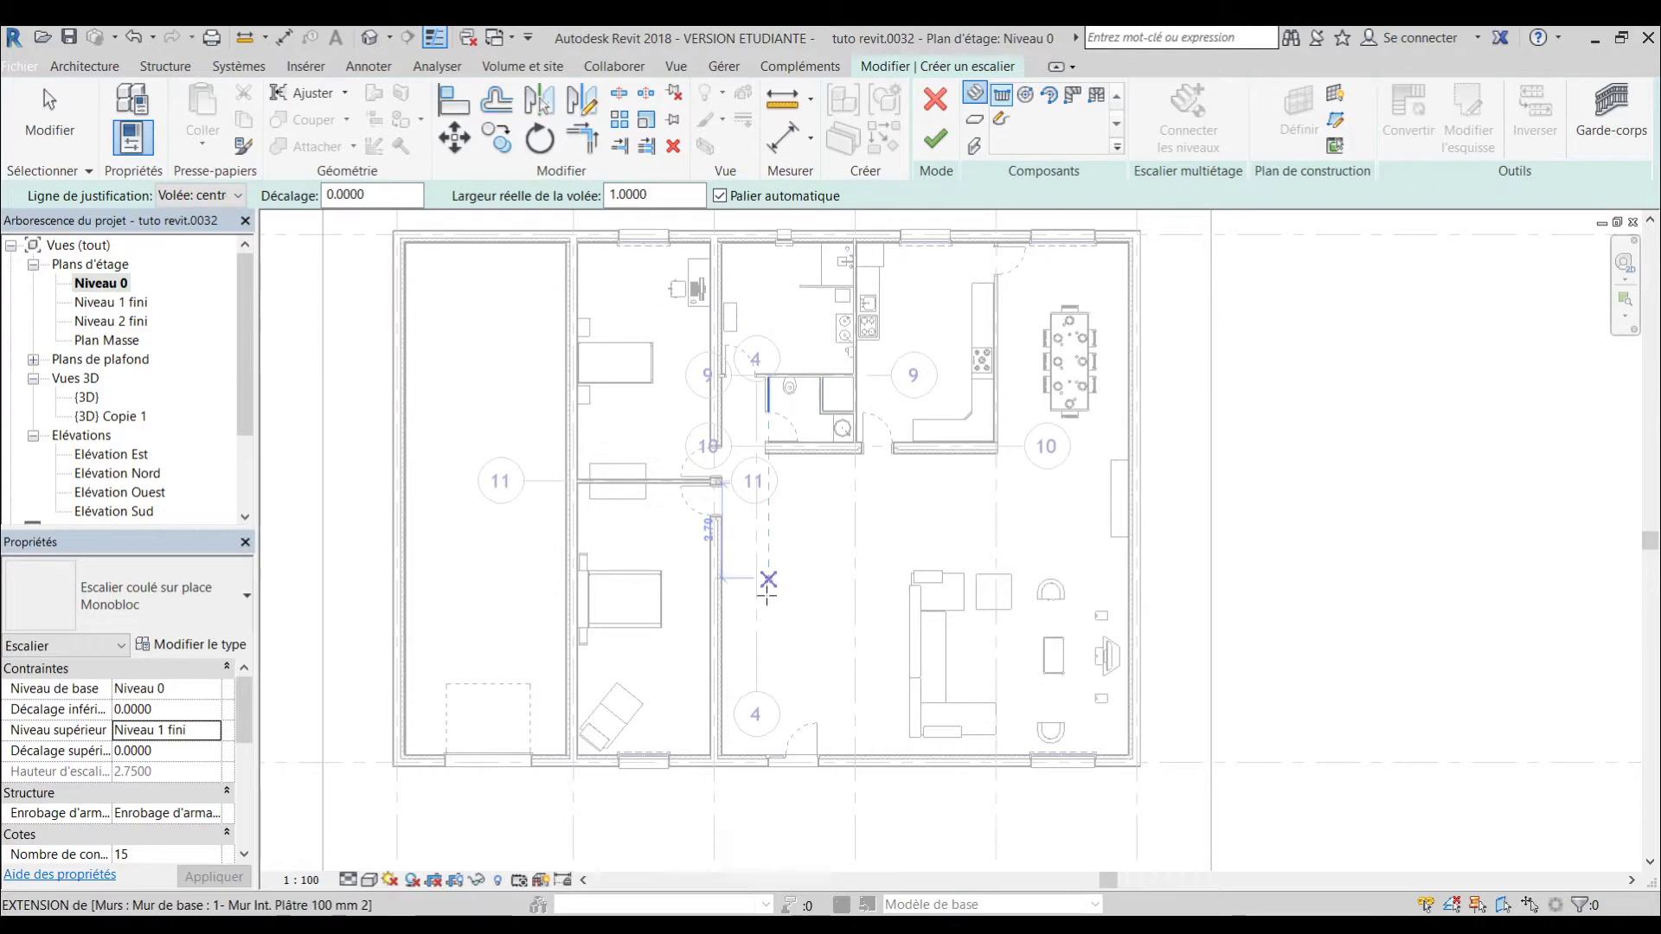
# - Draw a straight 15-riser run about 3.69 m long up along grid line 4 and finish the stair
pyautogui.scroll(4, 754, 639)
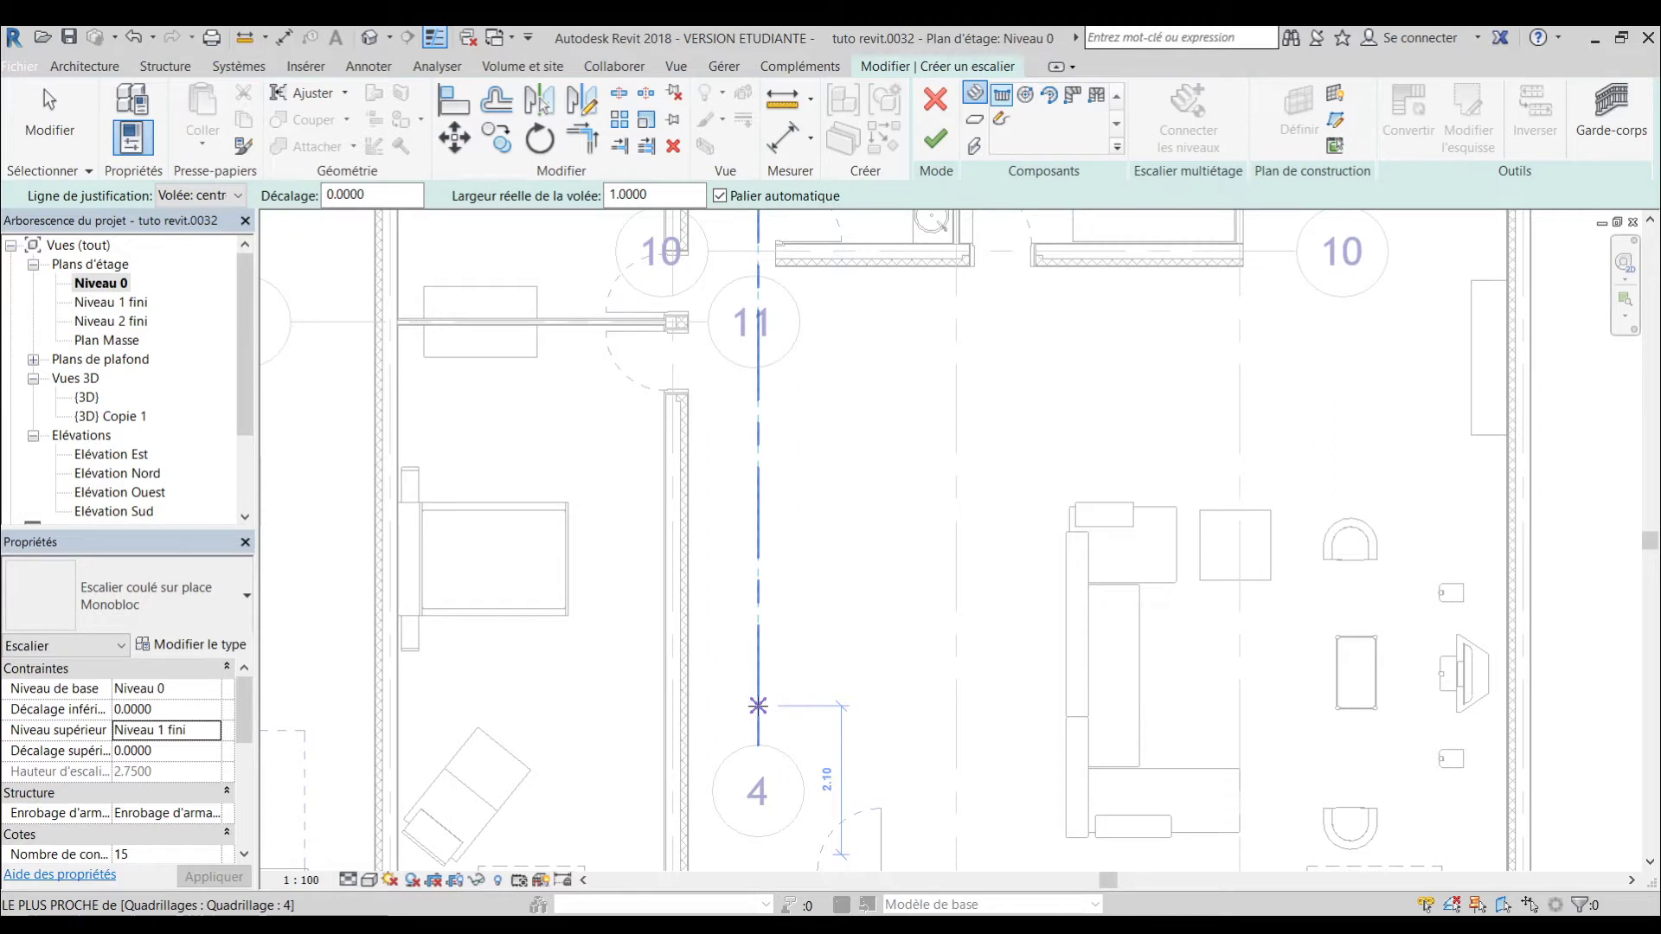
pyautogui.click(758, 705)
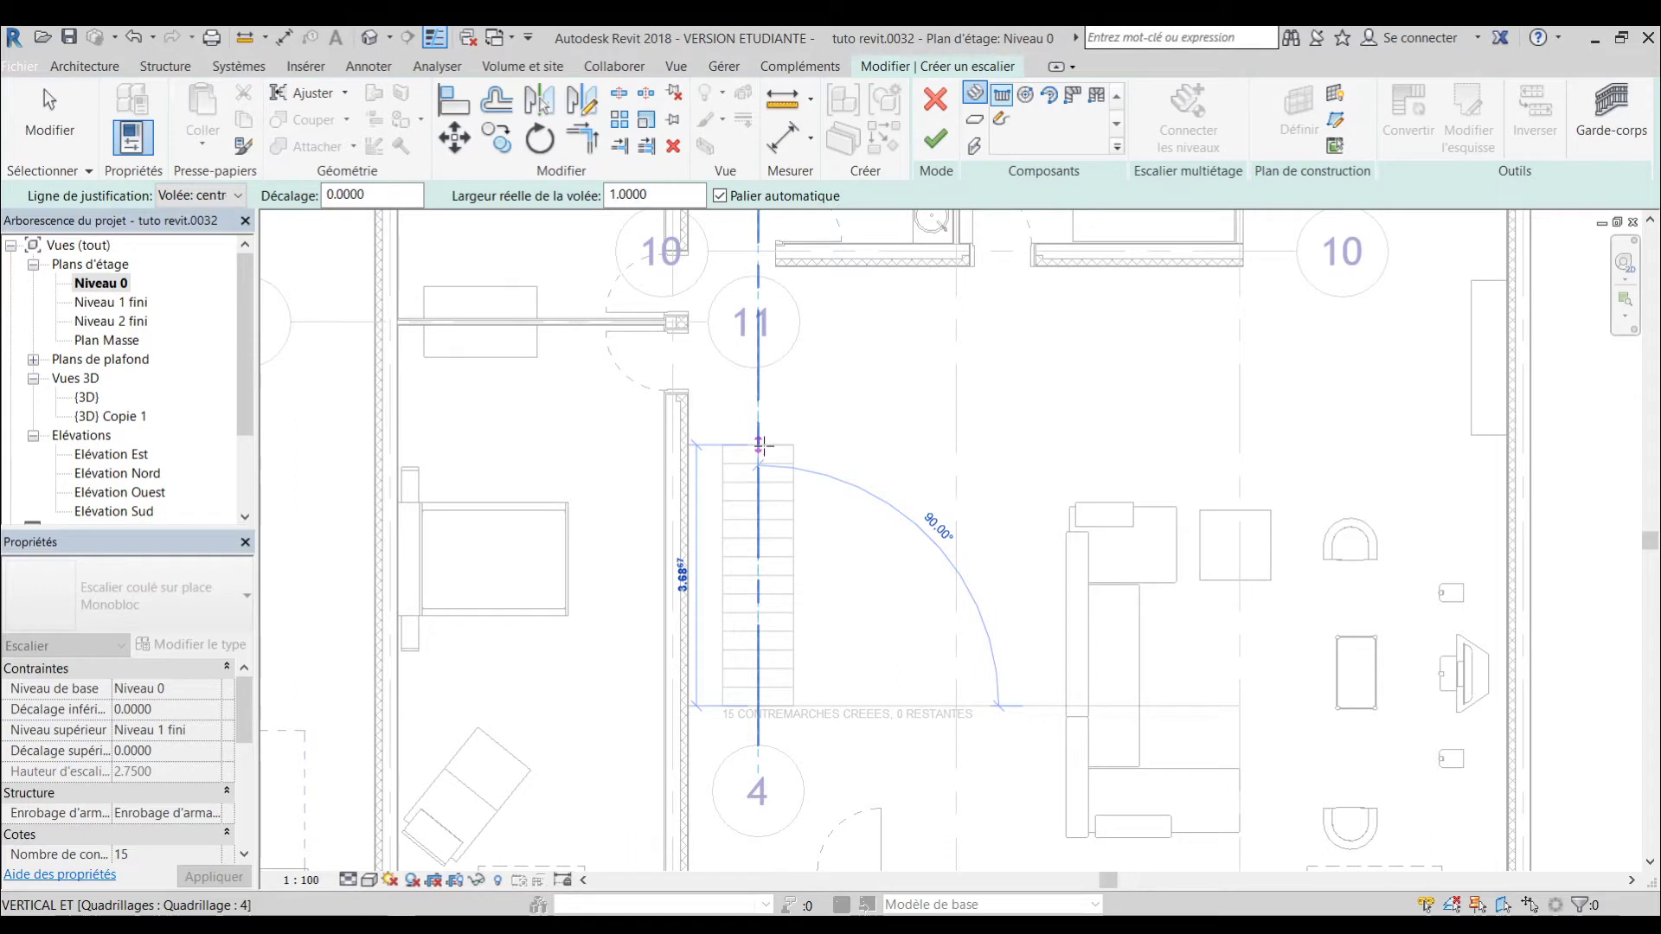
pyautogui.click(762, 446)
pyautogui.press('Escape')
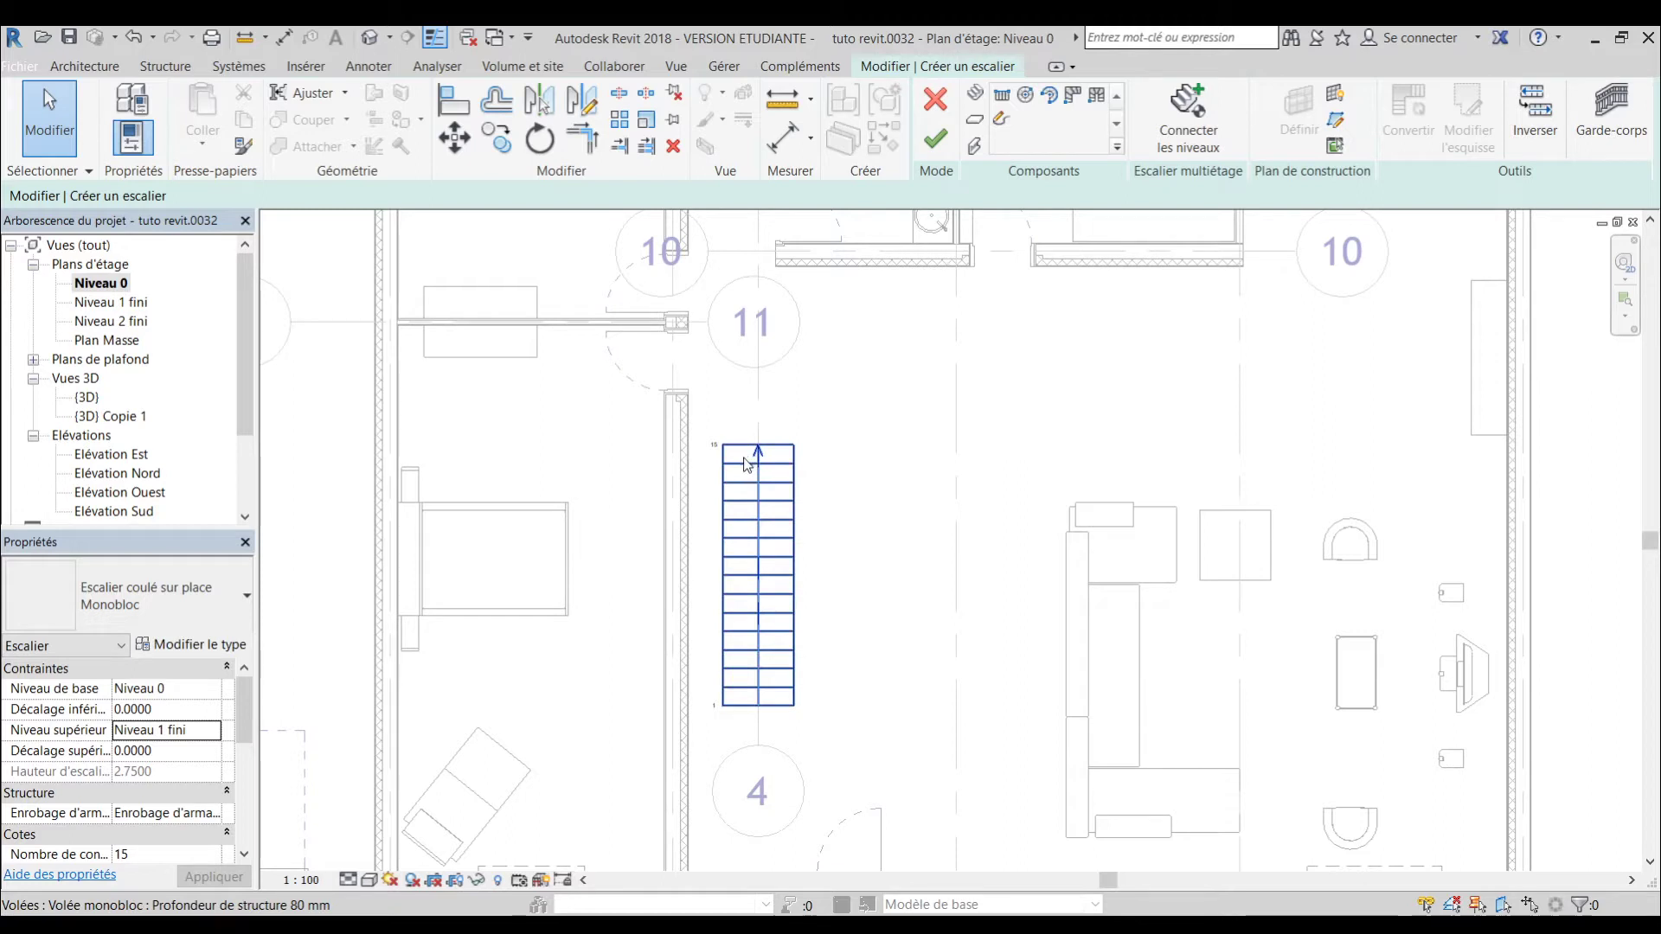
pyautogui.scroll(2, 747, 467)
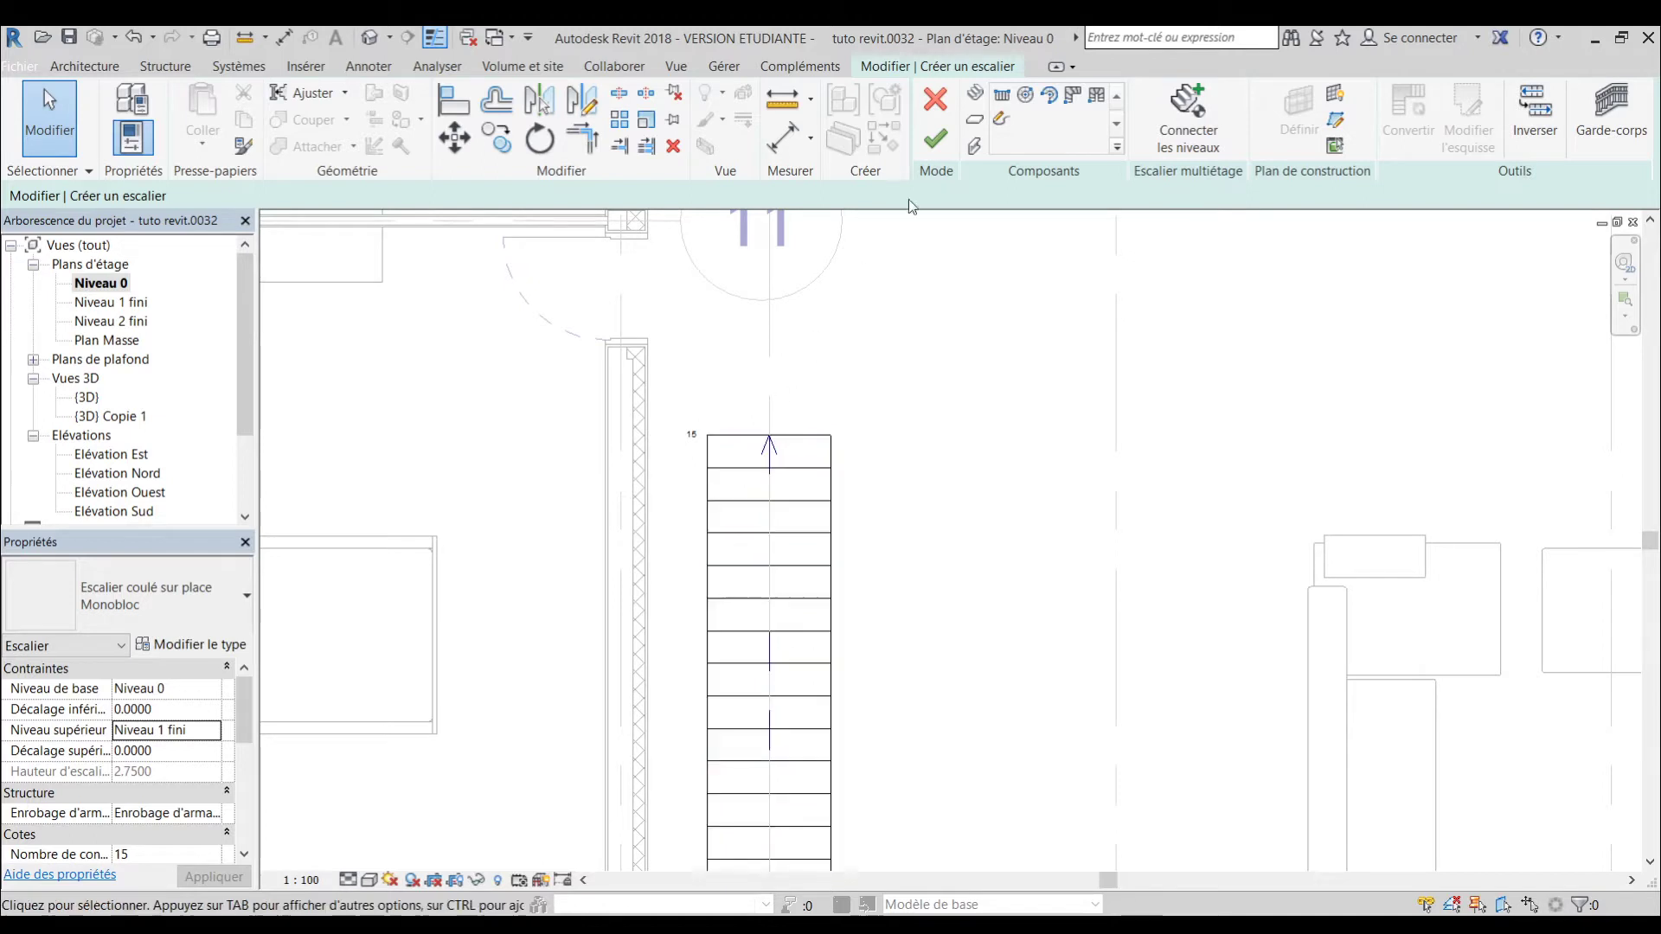
pyautogui.click(936, 139)
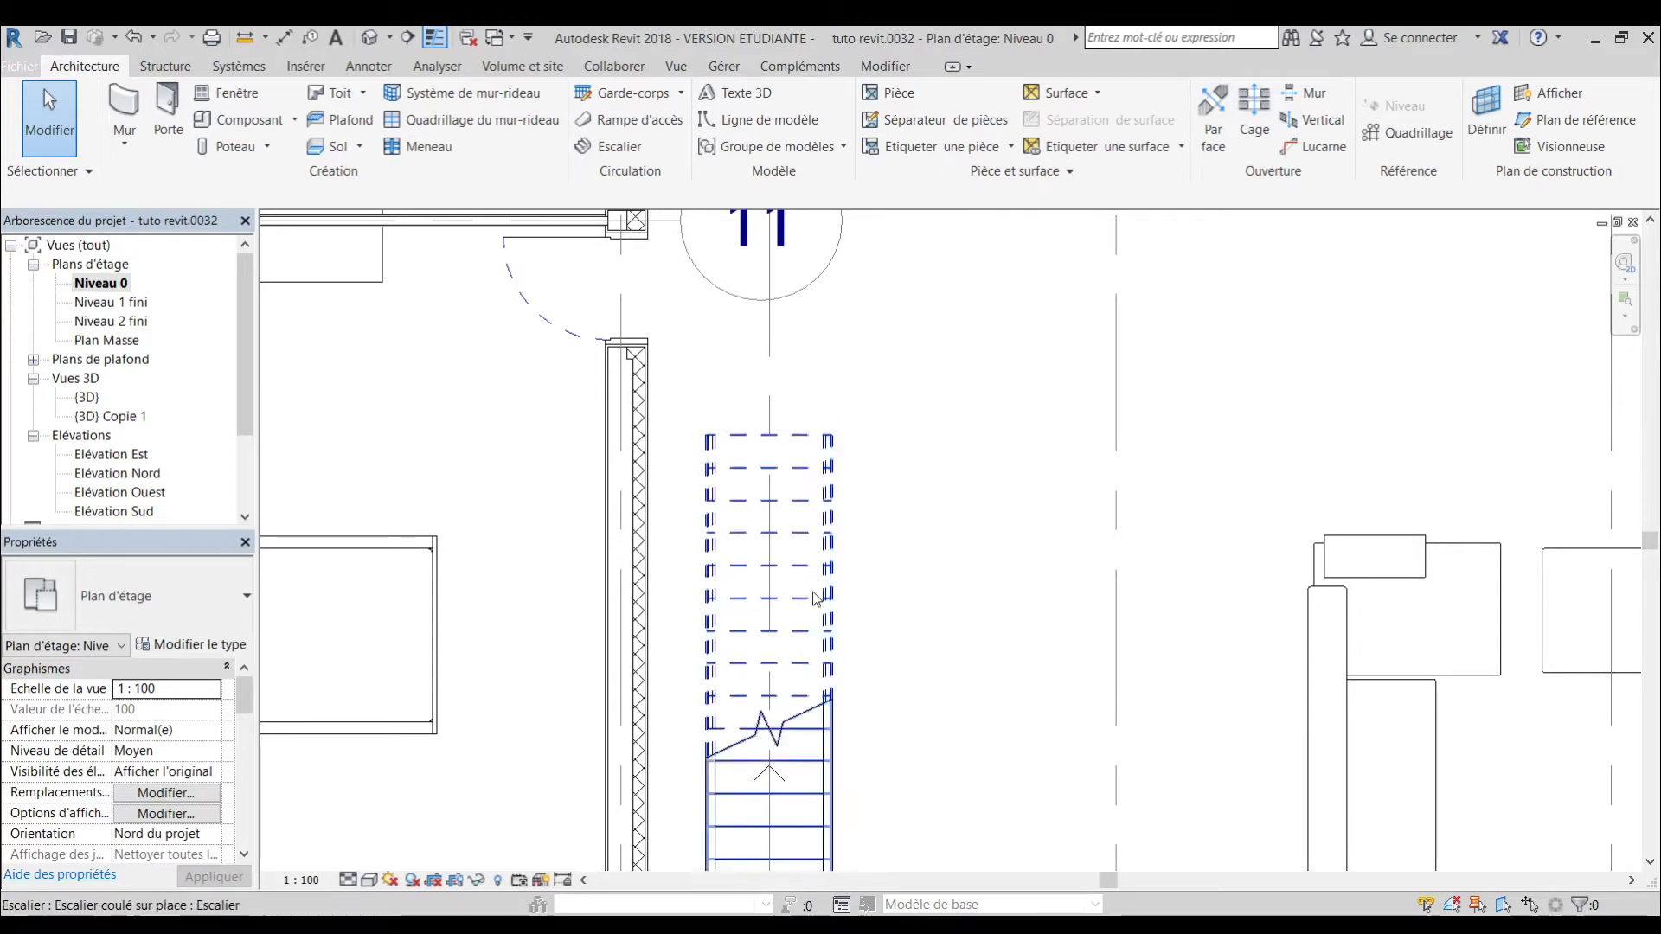
# - Move the stair up and across until it sits beside the bedroom wall
pyautogui.click(756, 442)
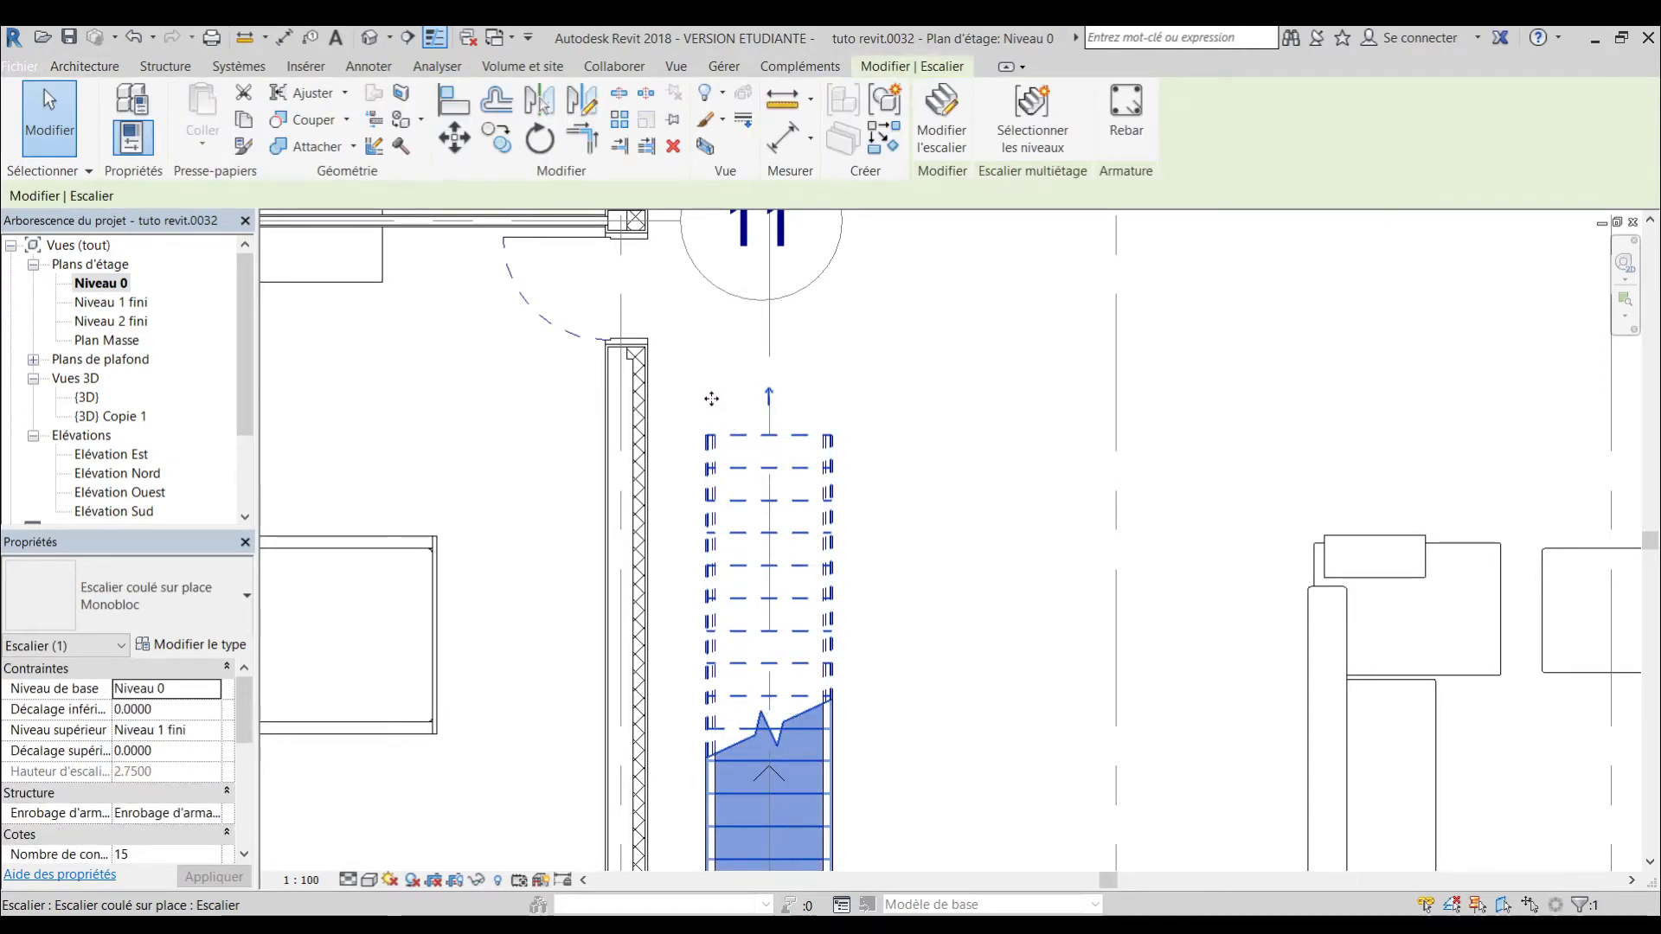
pyautogui.moveTo(703, 393); pyautogui.dragTo(702, 377)
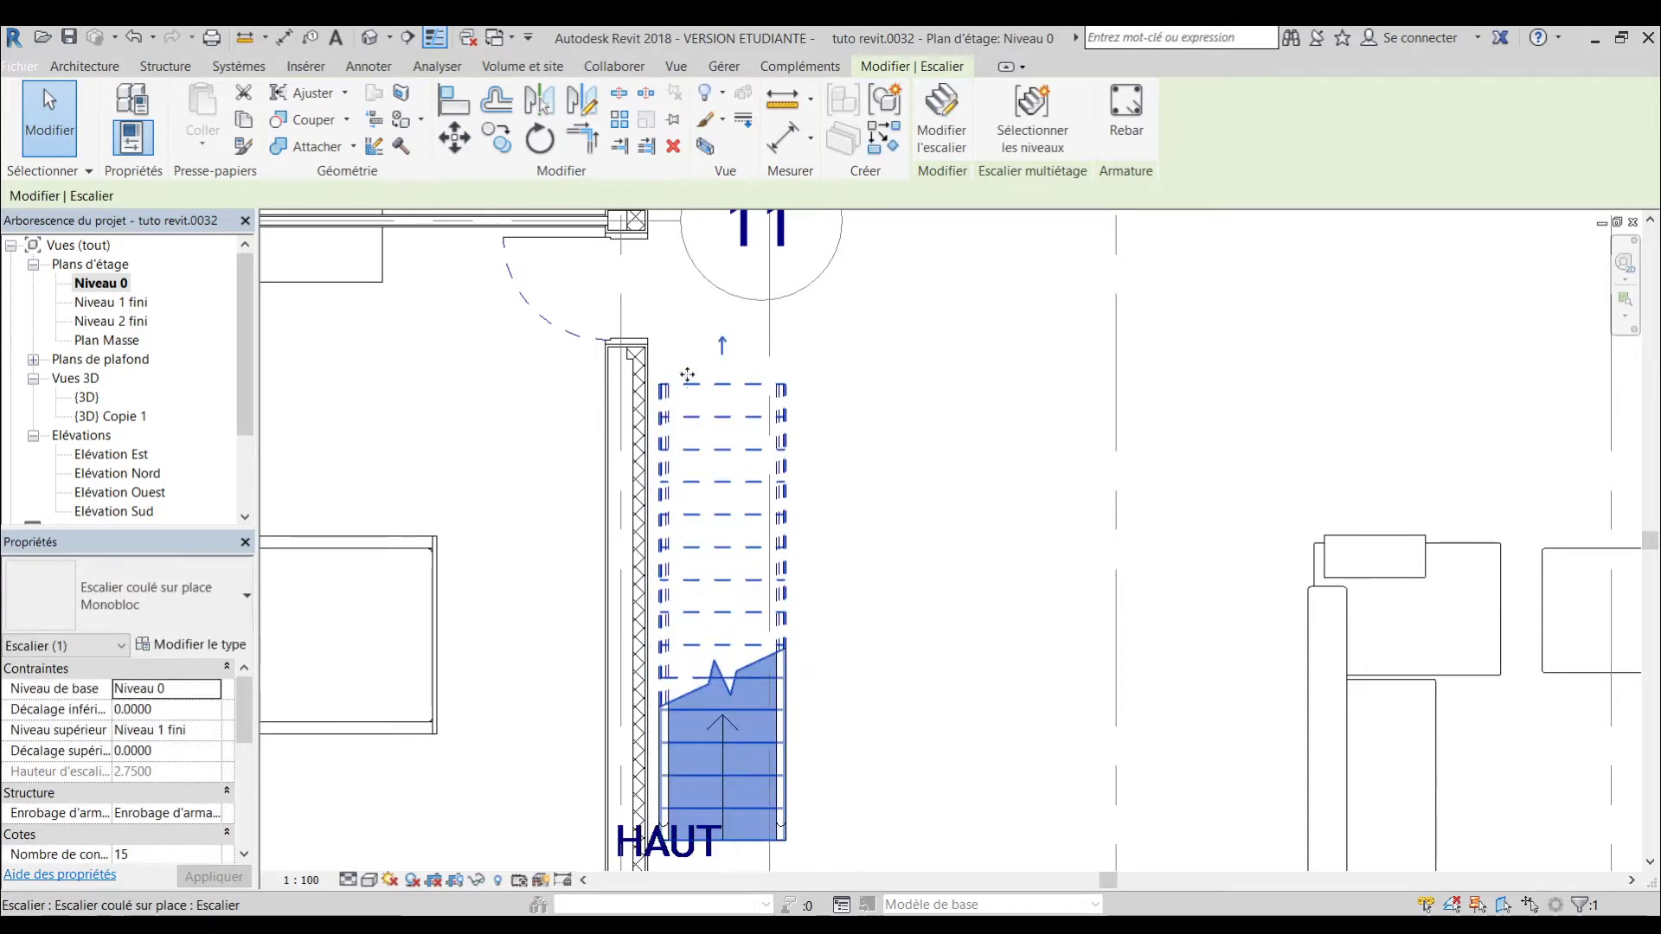
pyautogui.moveTo(687, 359); pyautogui.dragTo(685, 365)
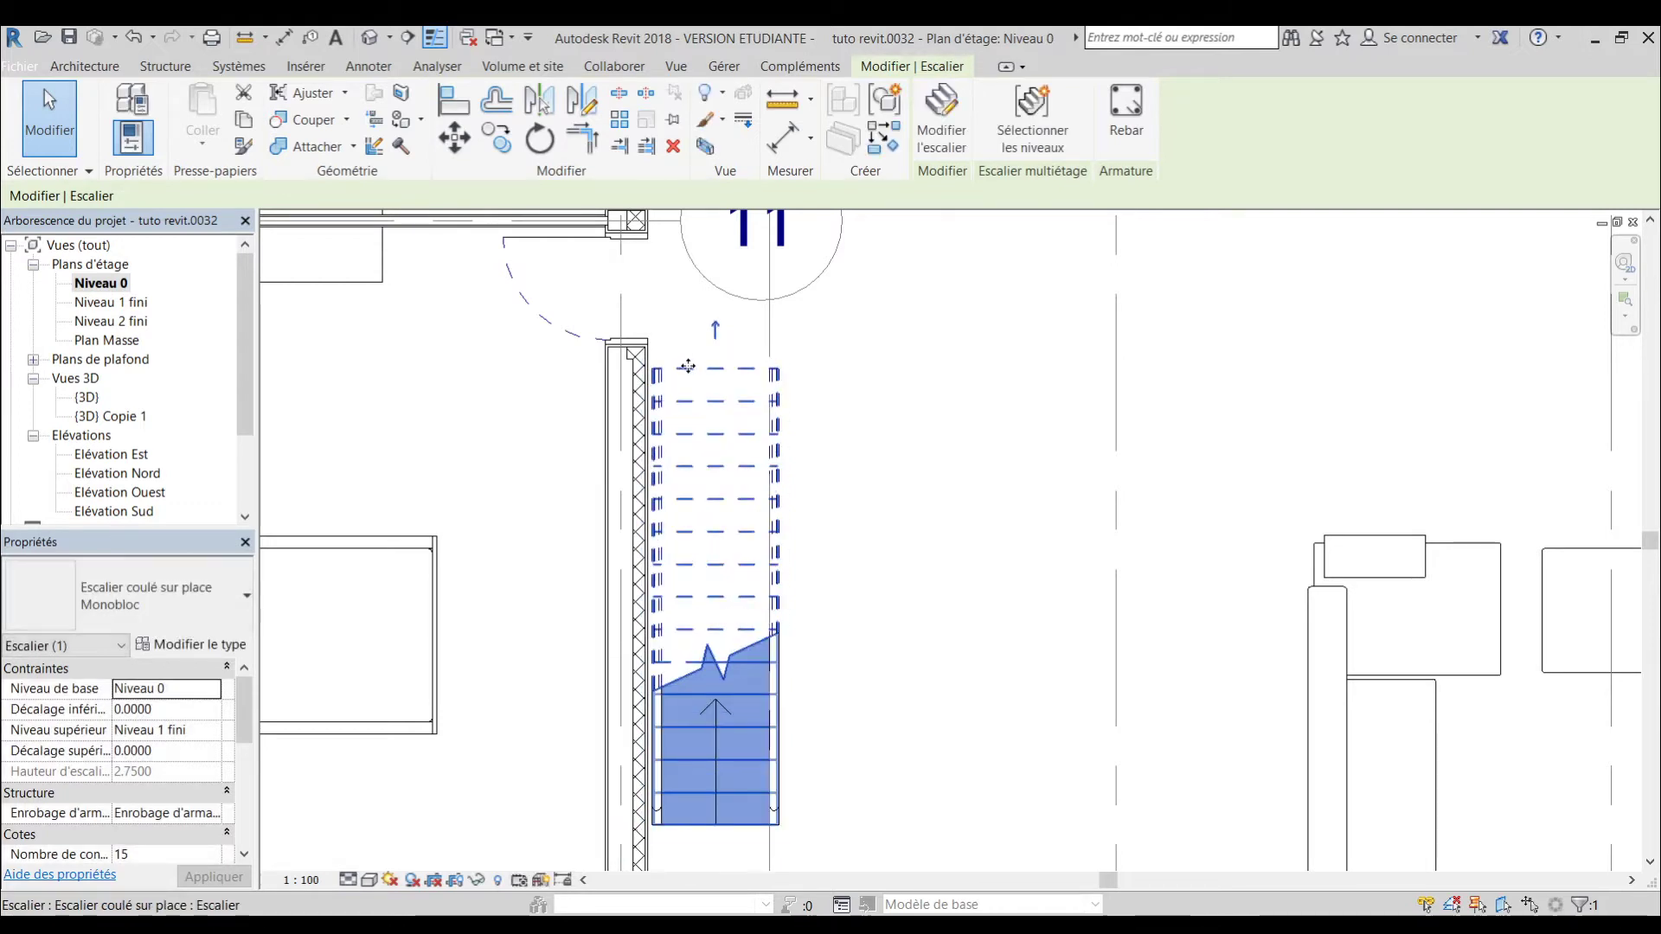
pyautogui.press('Tab')
pyautogui.click(683, 372)
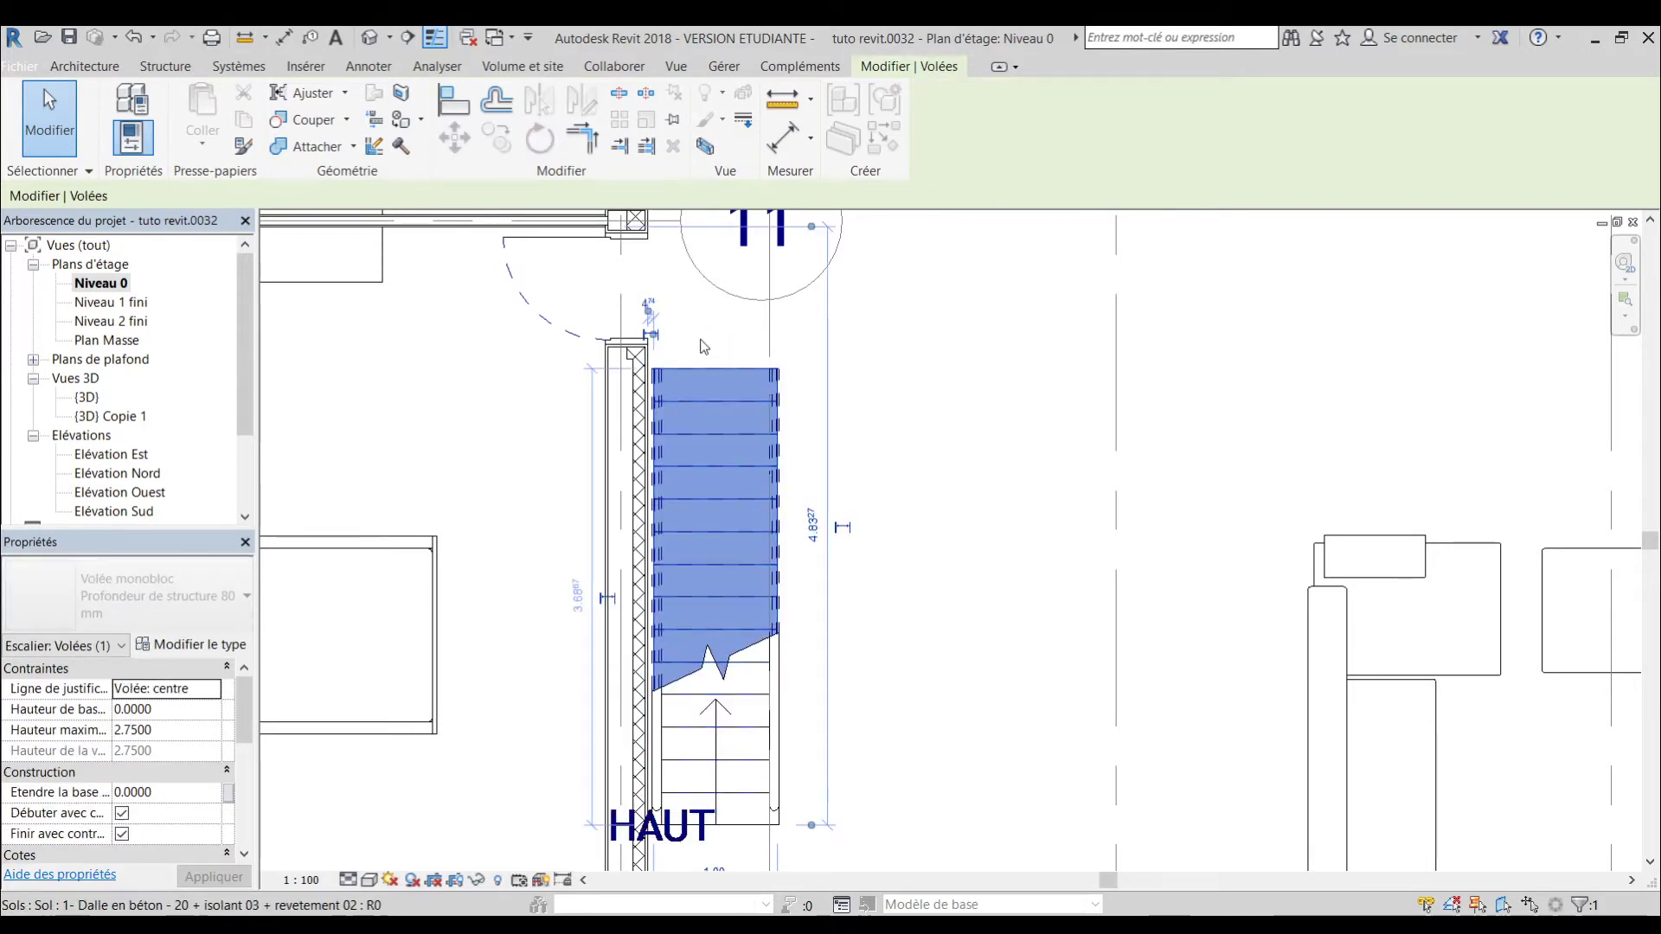
pyautogui.click(699, 350)
pyautogui.press('Escape')
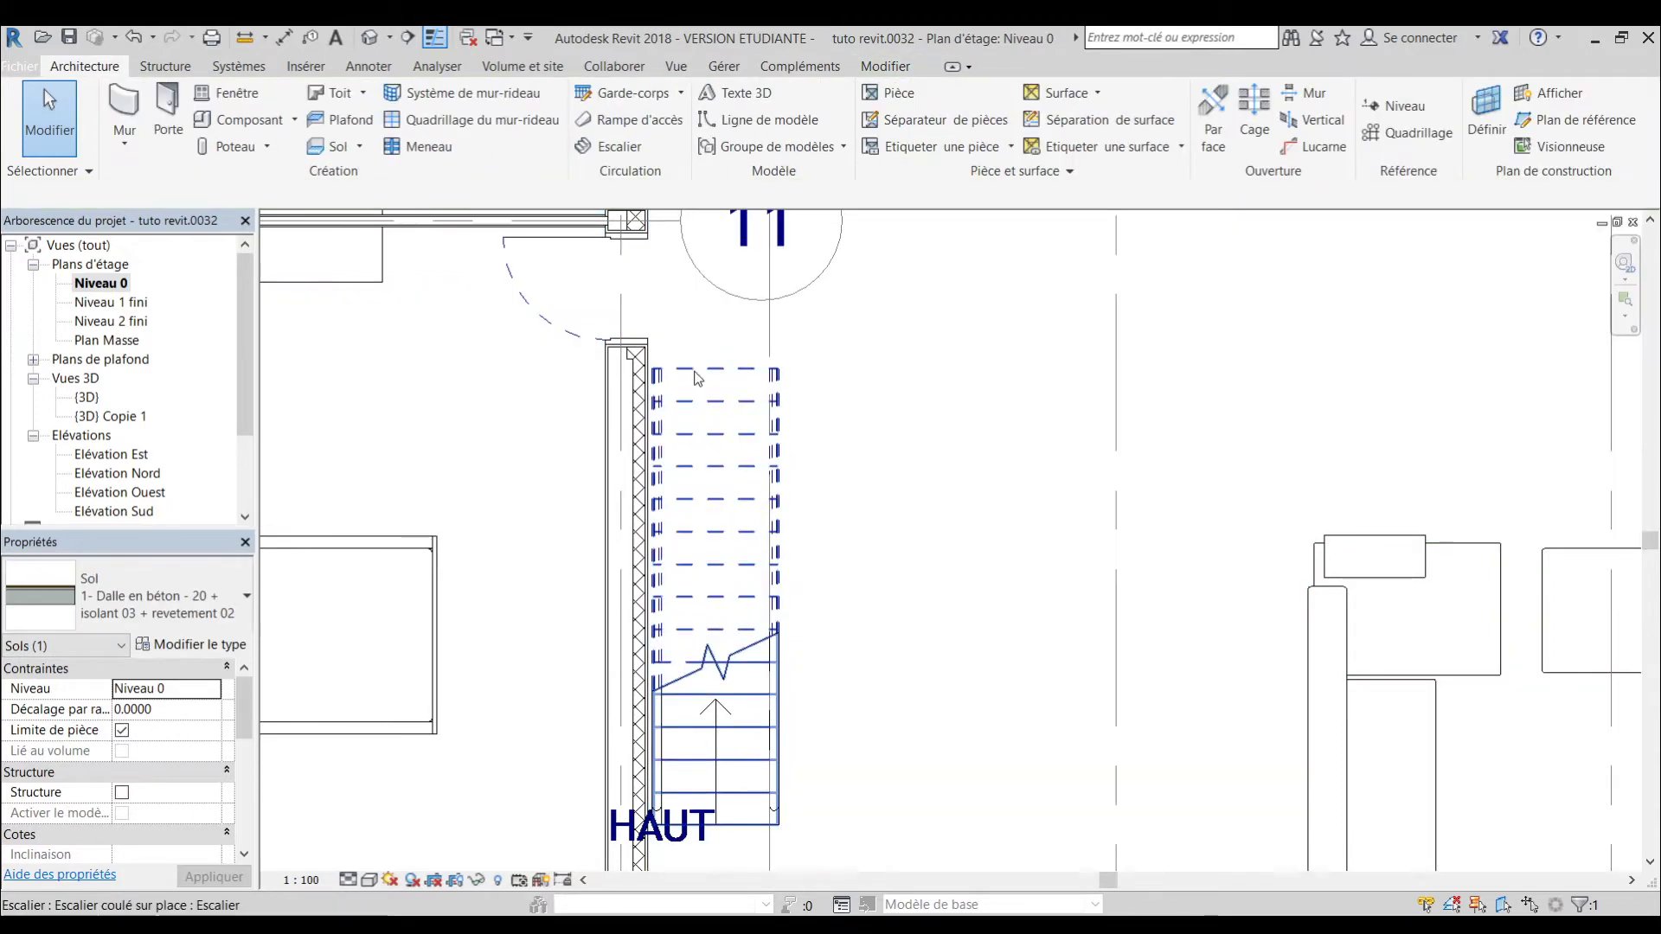
# - Reselect the whole stair and nudge it to fine-tune its position alongside the bedroom wall
pyautogui.press('Tab')
pyautogui.click(687, 395)
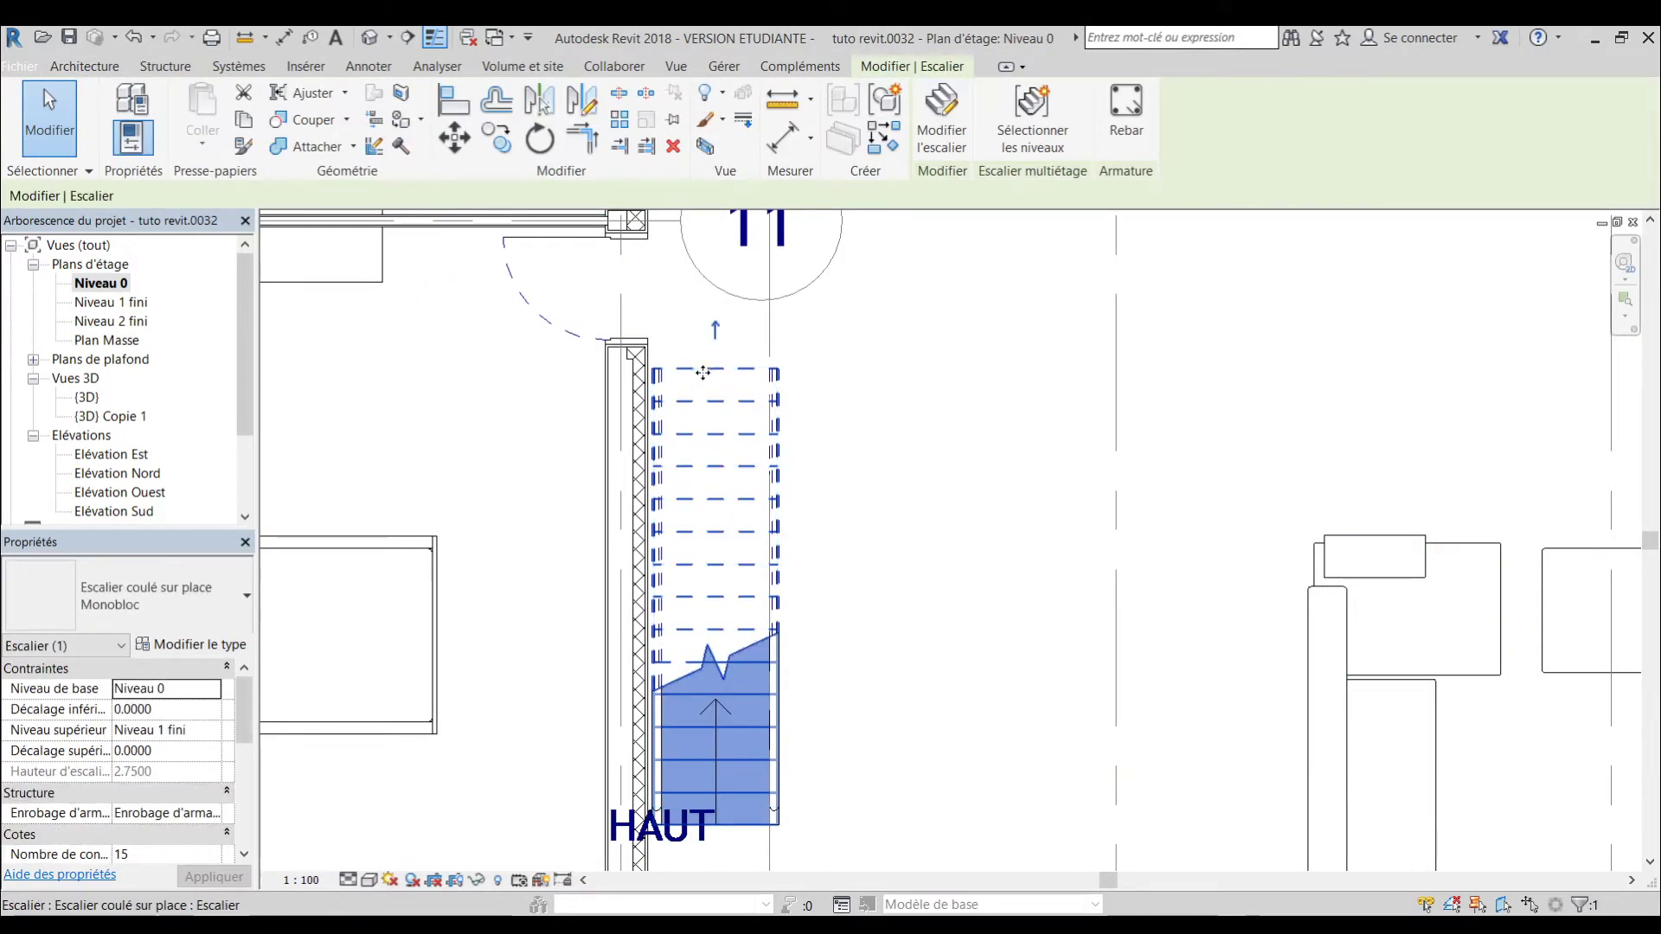
pyautogui.moveTo(716, 370)
pyautogui.mouseDown()
pyautogui.moveTo(734, 367)
pyautogui.moveTo(691, 369)
pyautogui.mouseUp()
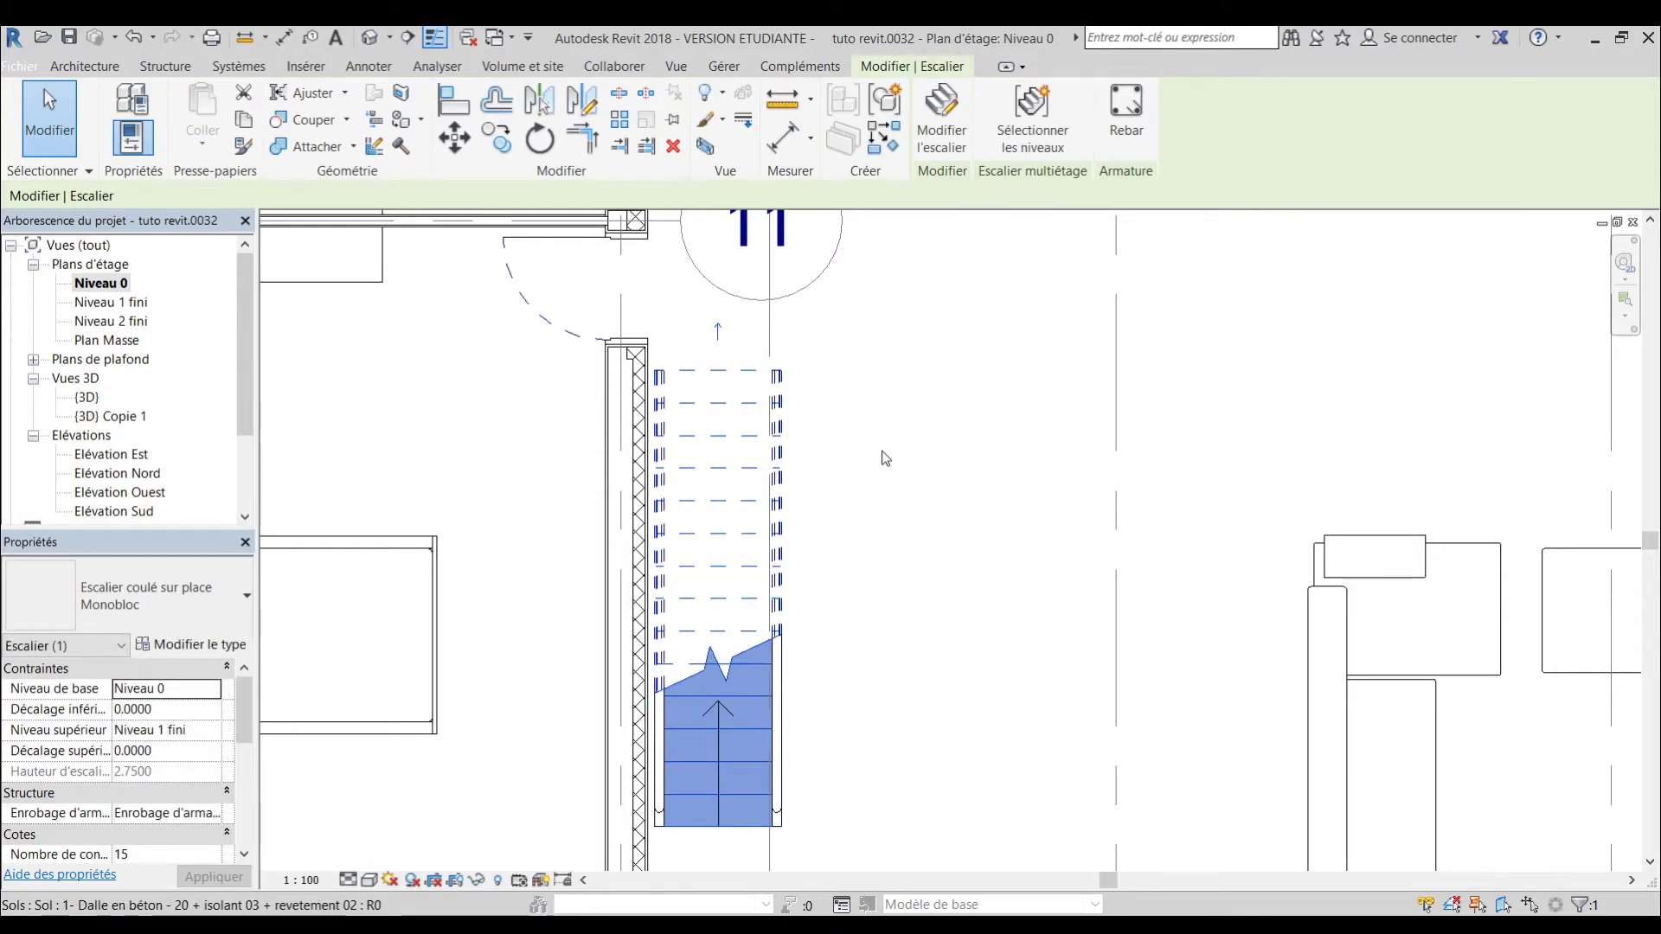
pyautogui.scroll(-2, 861, 516)
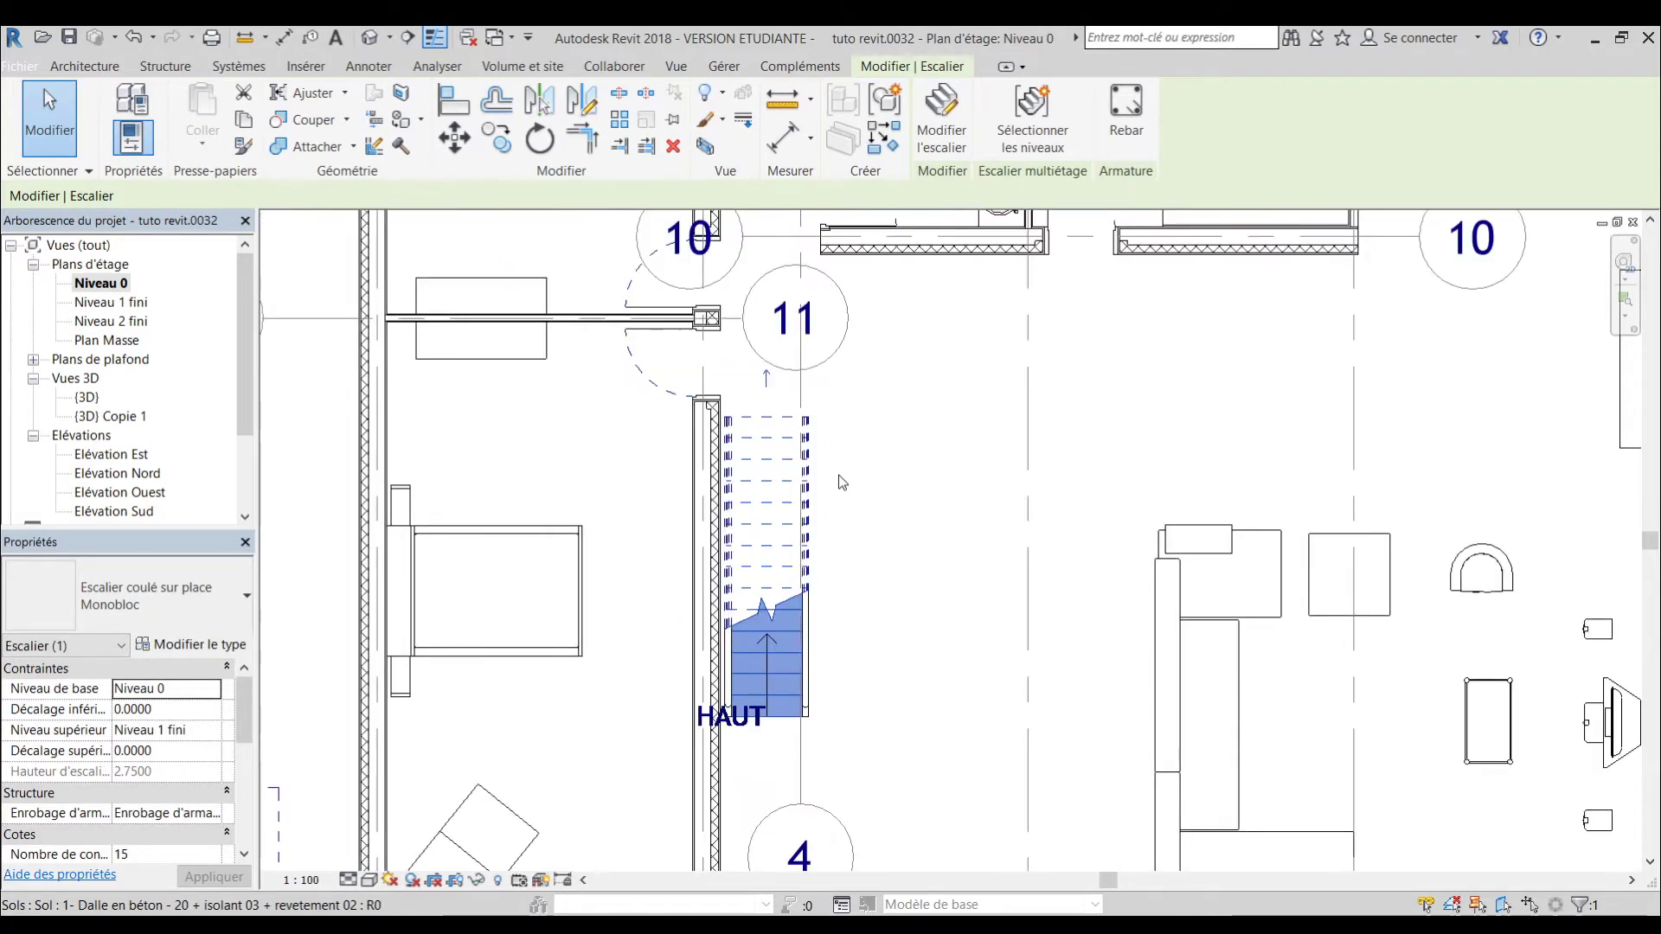
# - Examine in the main {3D} view how the stair meets the upper slab
pyautogui.doubleClick(87, 397)
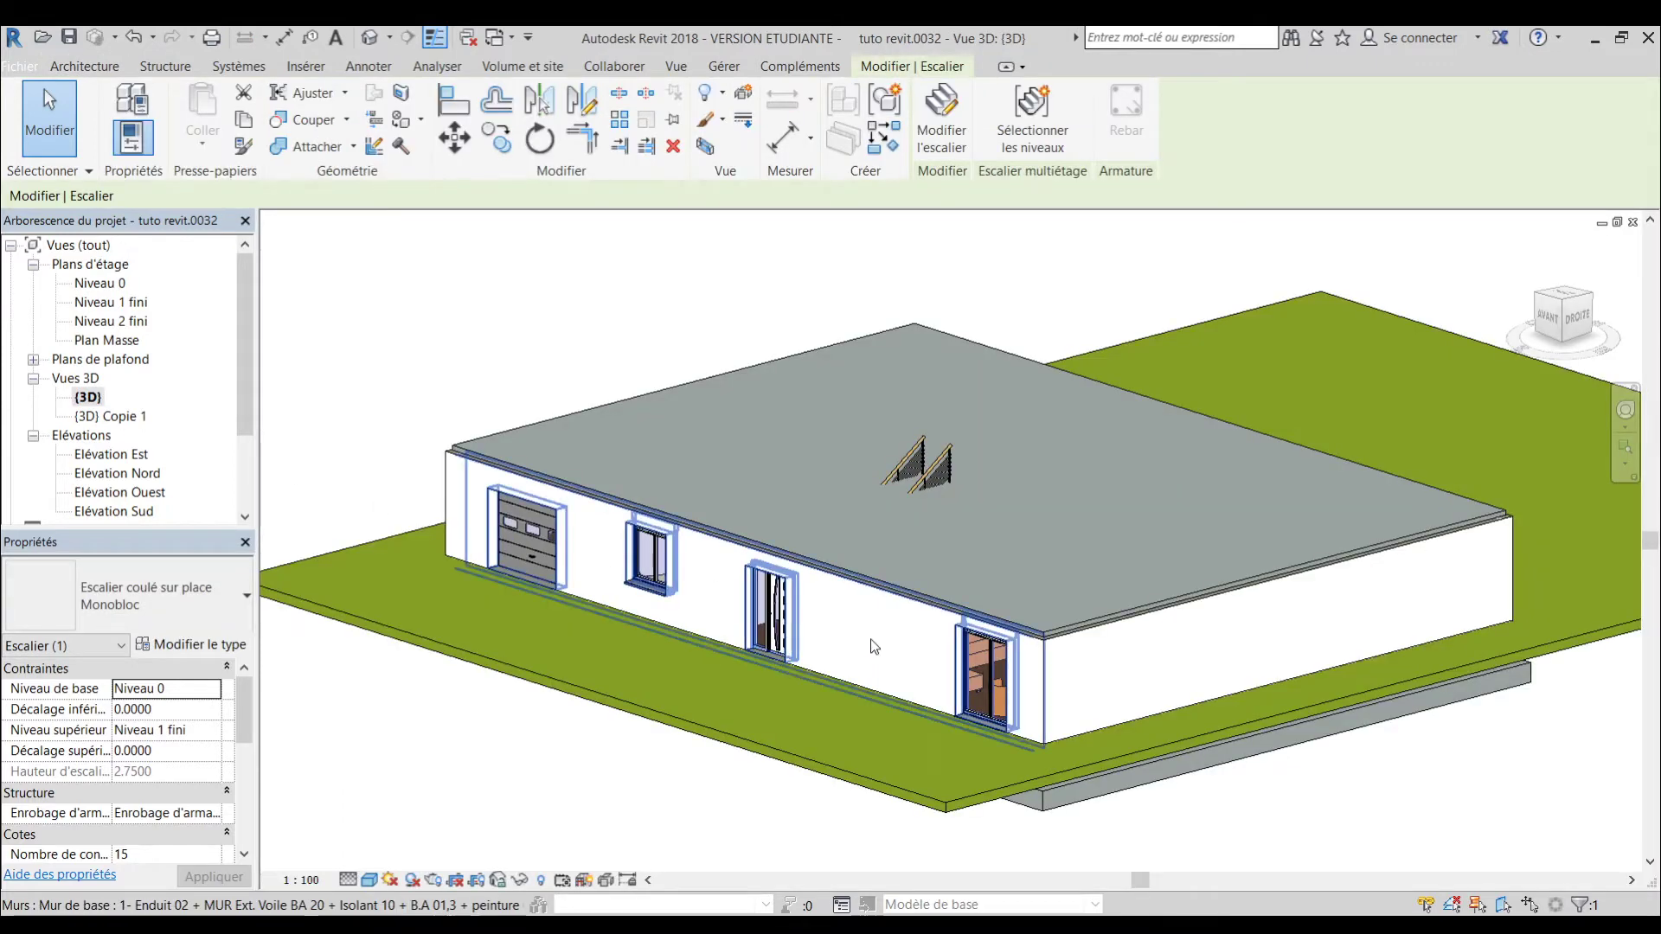
pyautogui.keyDown('shift'); pyautogui.moveTo(957, 642); pyautogui.dragTo(993, 427, button='middle'); pyautogui.keyUp('shift')
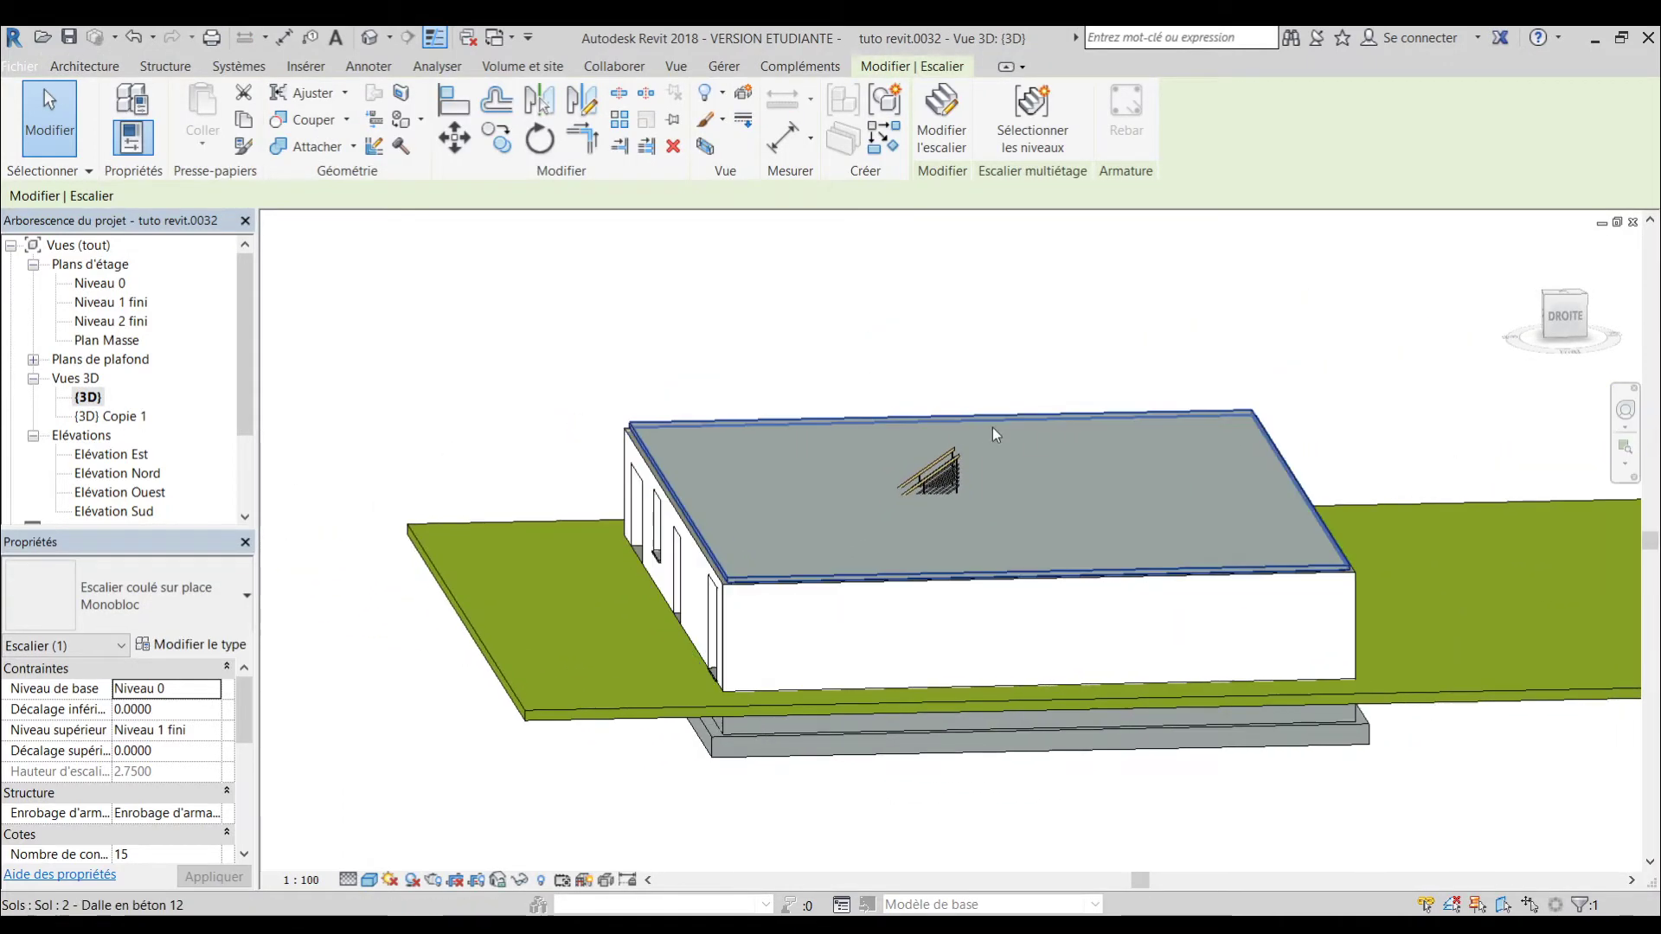
pyautogui.scroll(3, 964, 469)
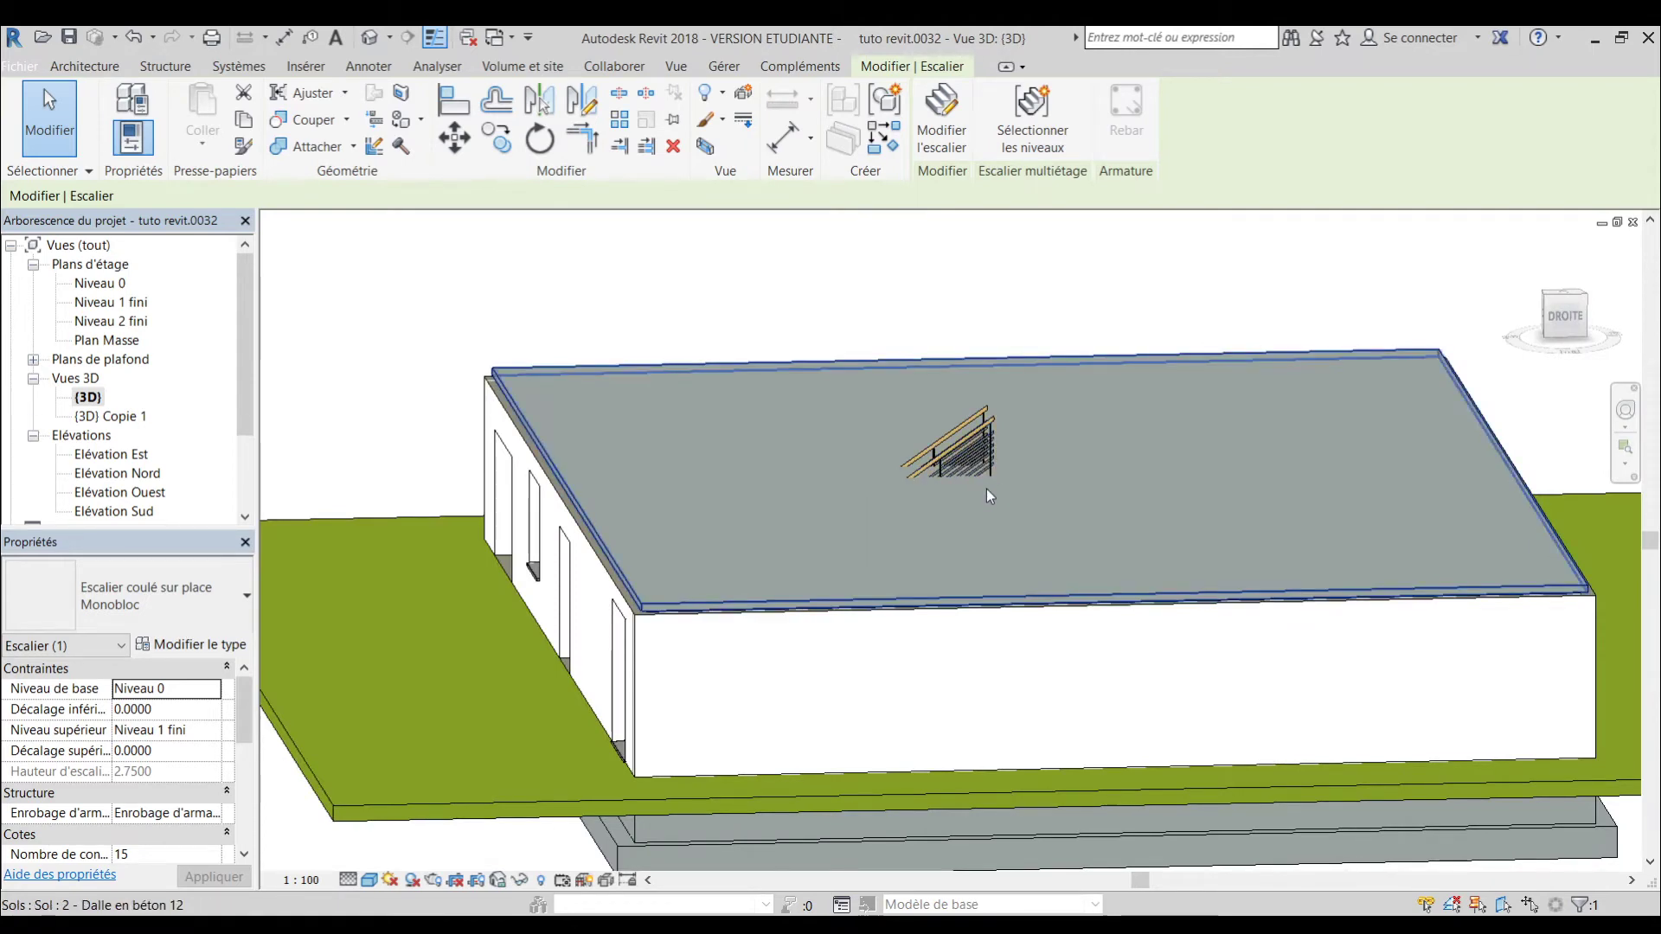
# - In the {3D} Copie 1 view, extend the section box toward the front of the house, past the front wall
pyautogui.doubleClick(125, 421)
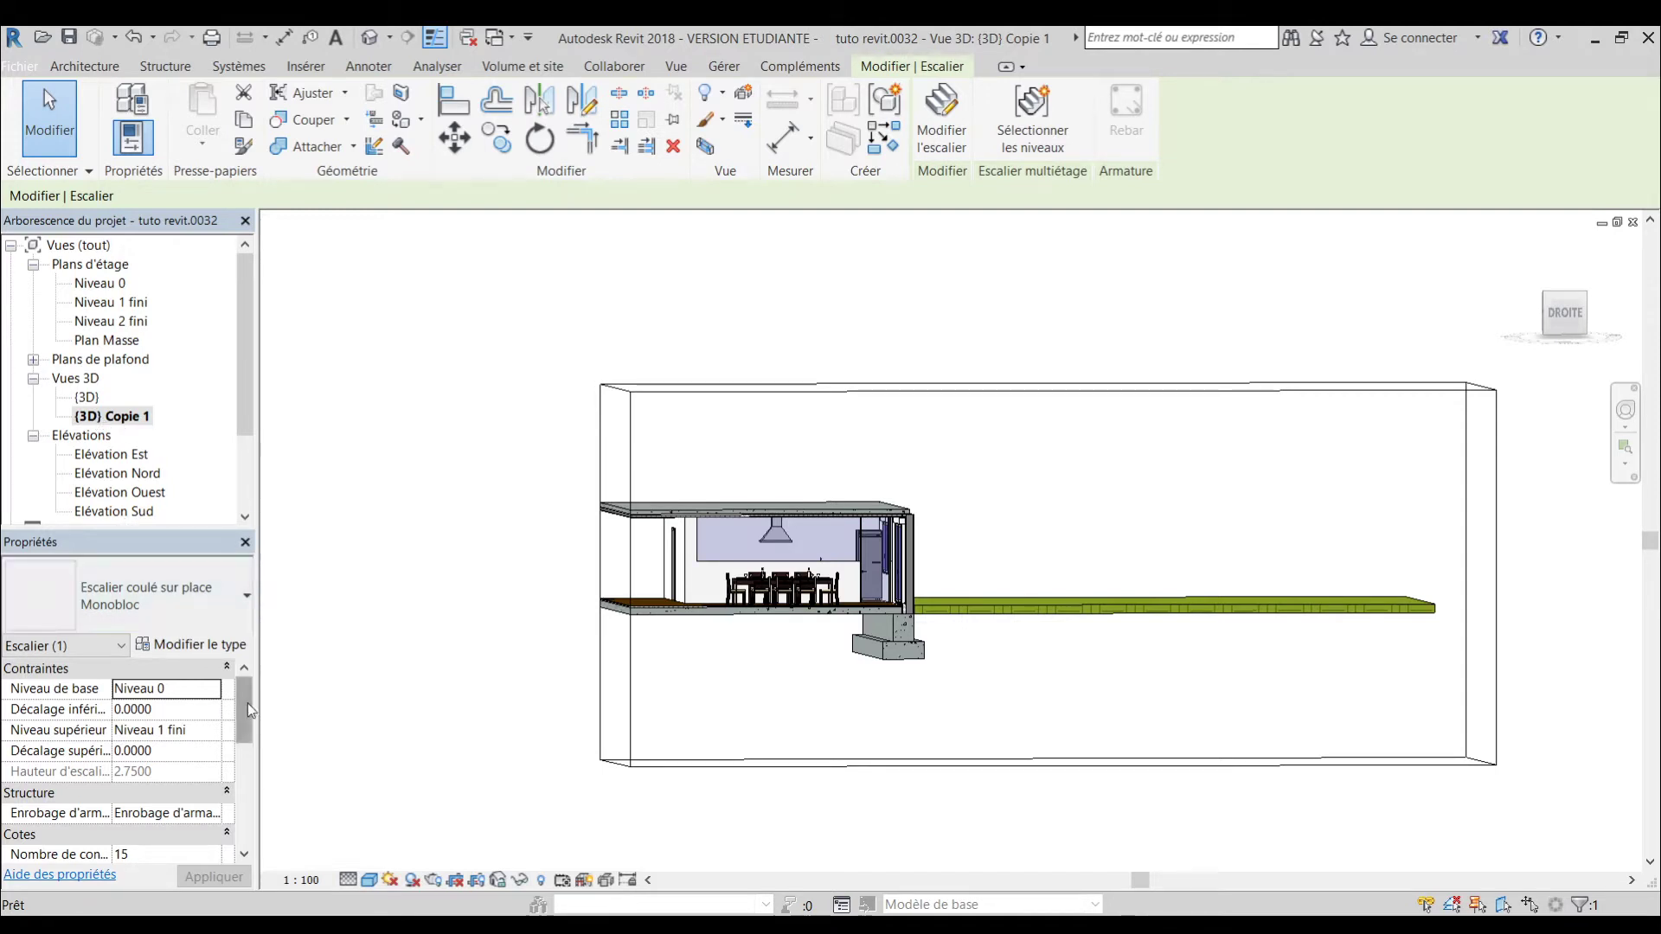
pyautogui.moveTo(248, 710)
pyautogui.mouseDown()
pyautogui.moveTo(248, 806)
pyautogui.moveTo(245, 692)
pyautogui.mouseUp()
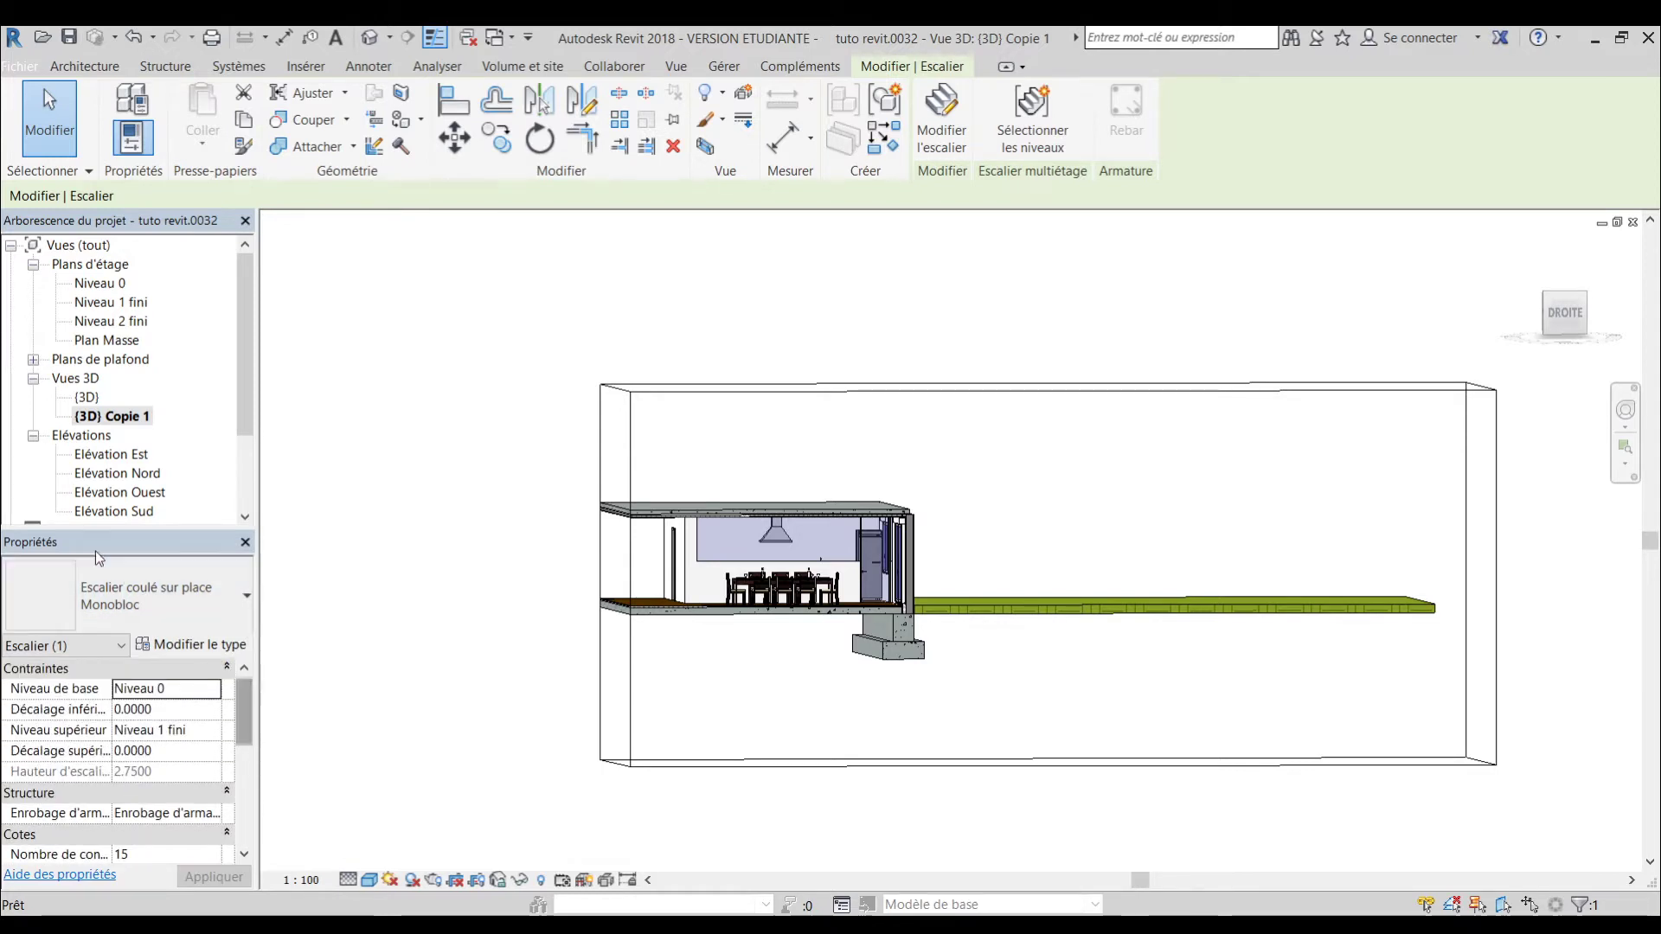
pyautogui.scroll(-1, 123, 817)
pyautogui.scroll(1, 130, 777)
pyautogui.scroll(-4, 179, 707)
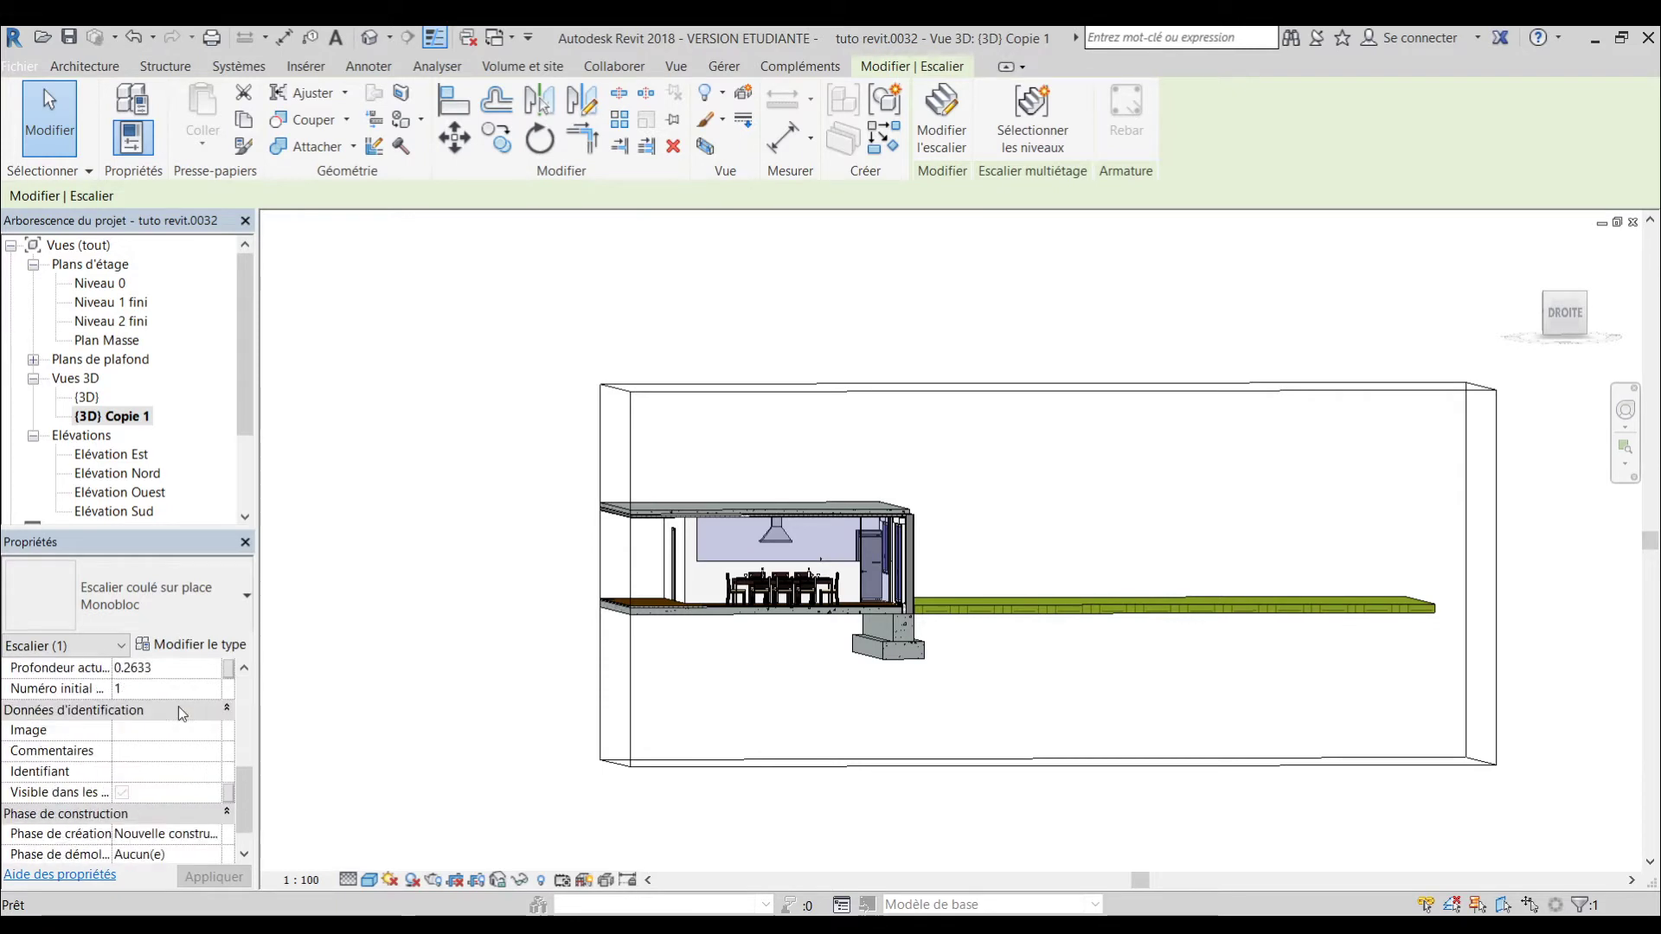
pyautogui.scroll(4, 179, 707)
pyautogui.click(558, 353)
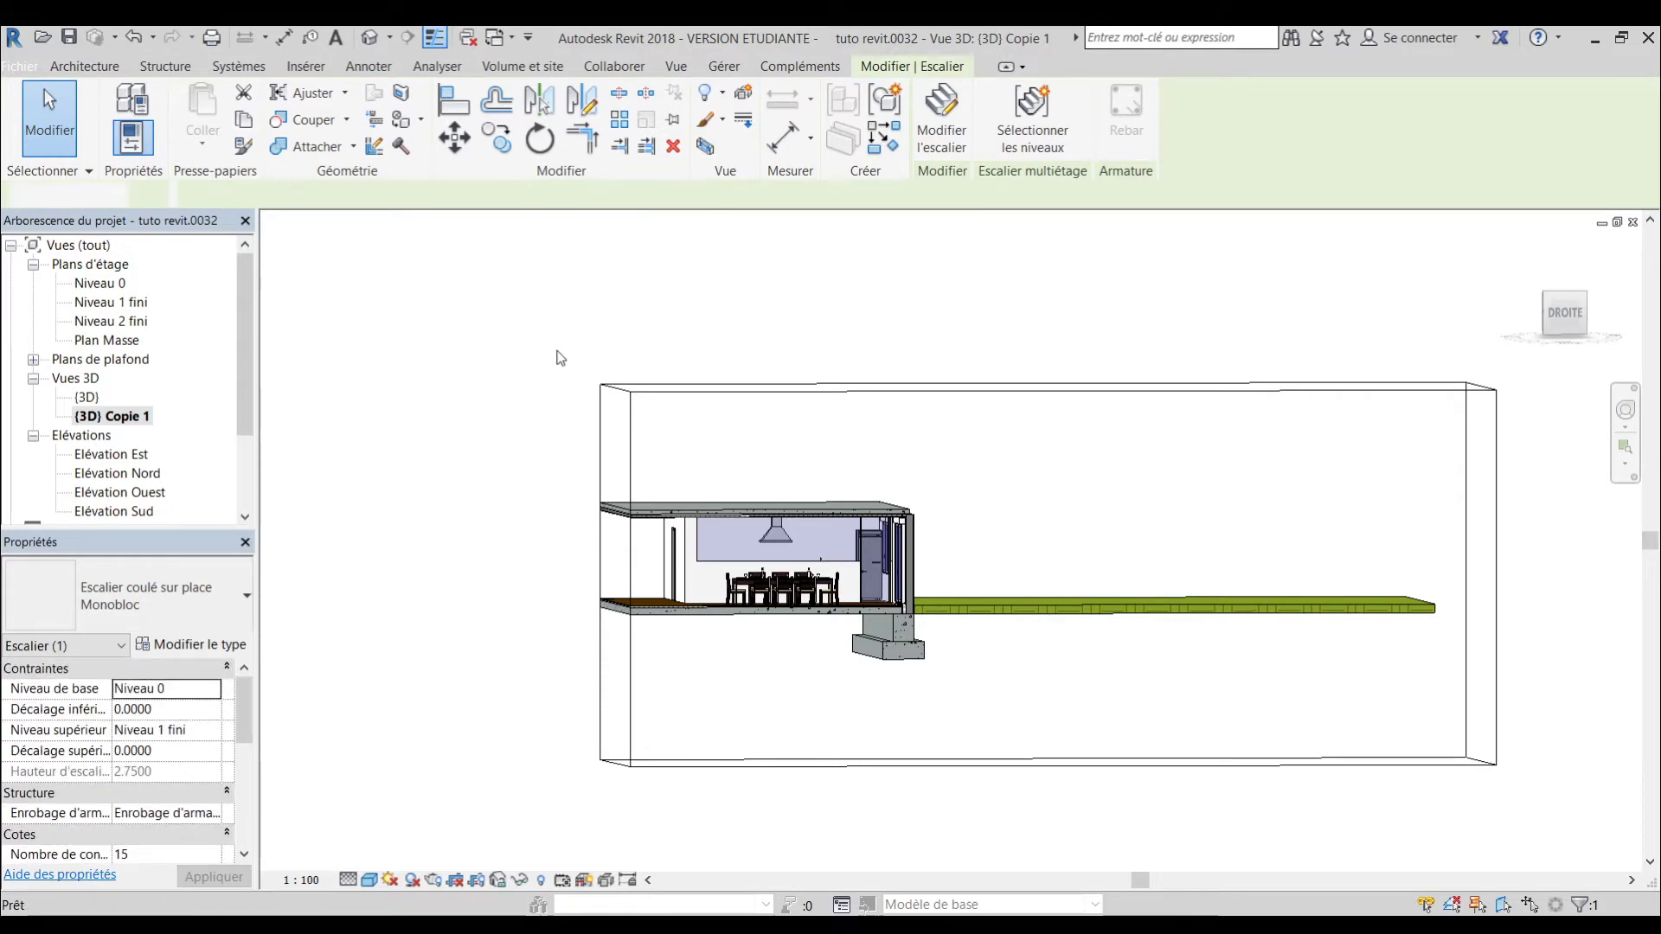
pyautogui.scroll(-3, 246, 666)
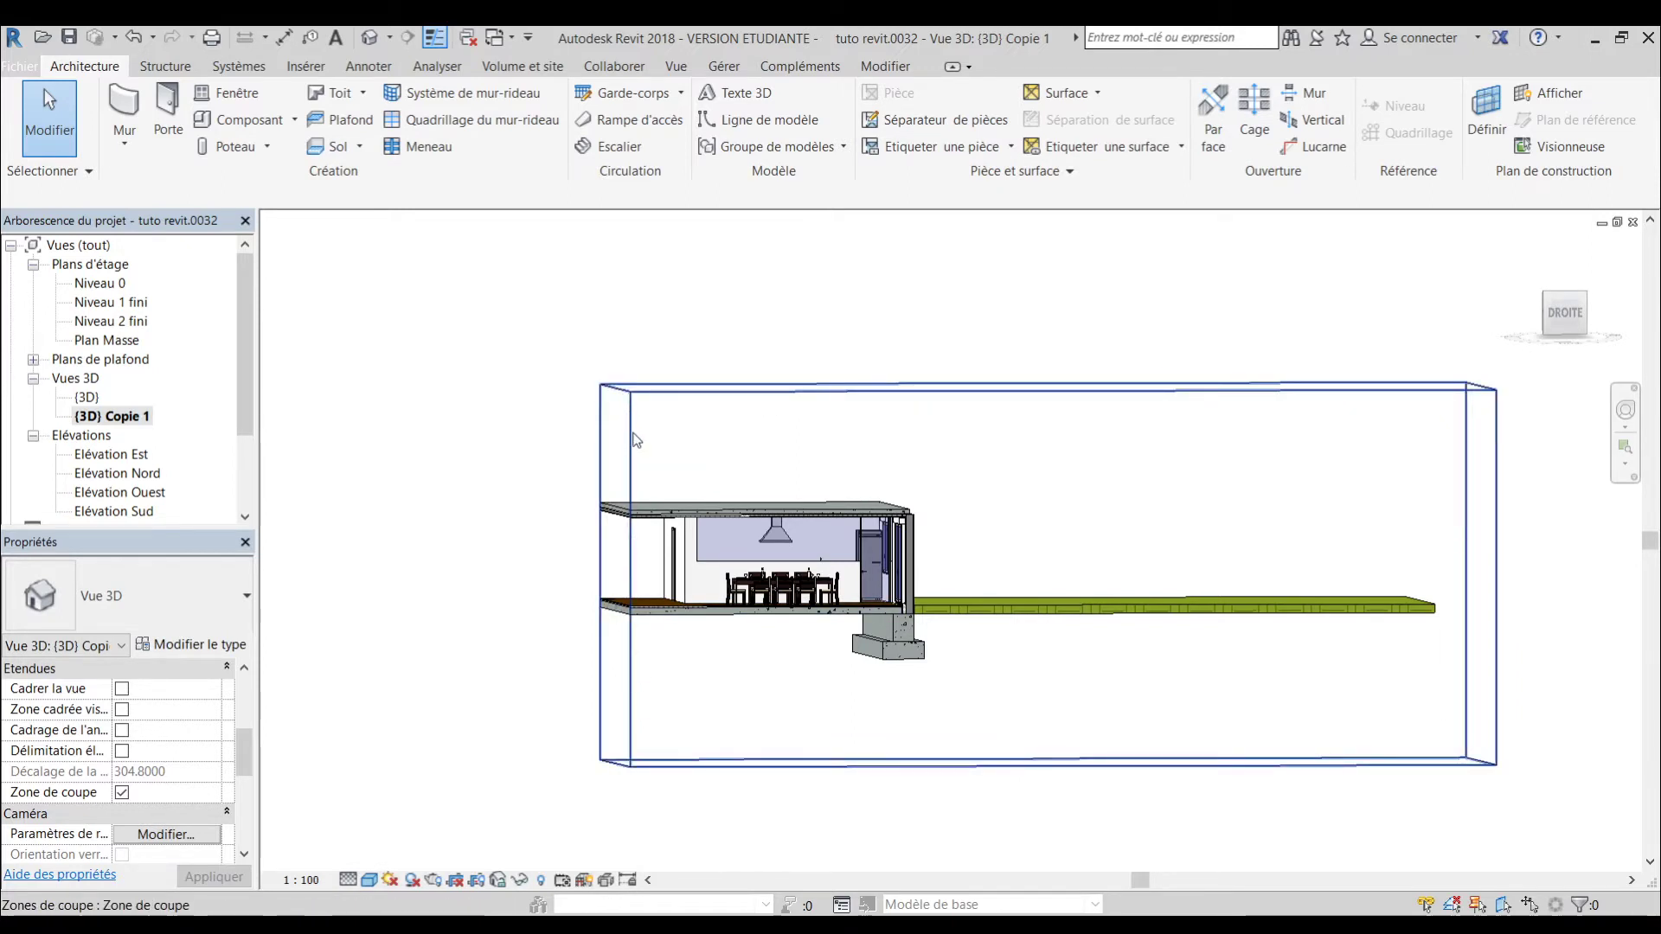
pyautogui.click(633, 432)
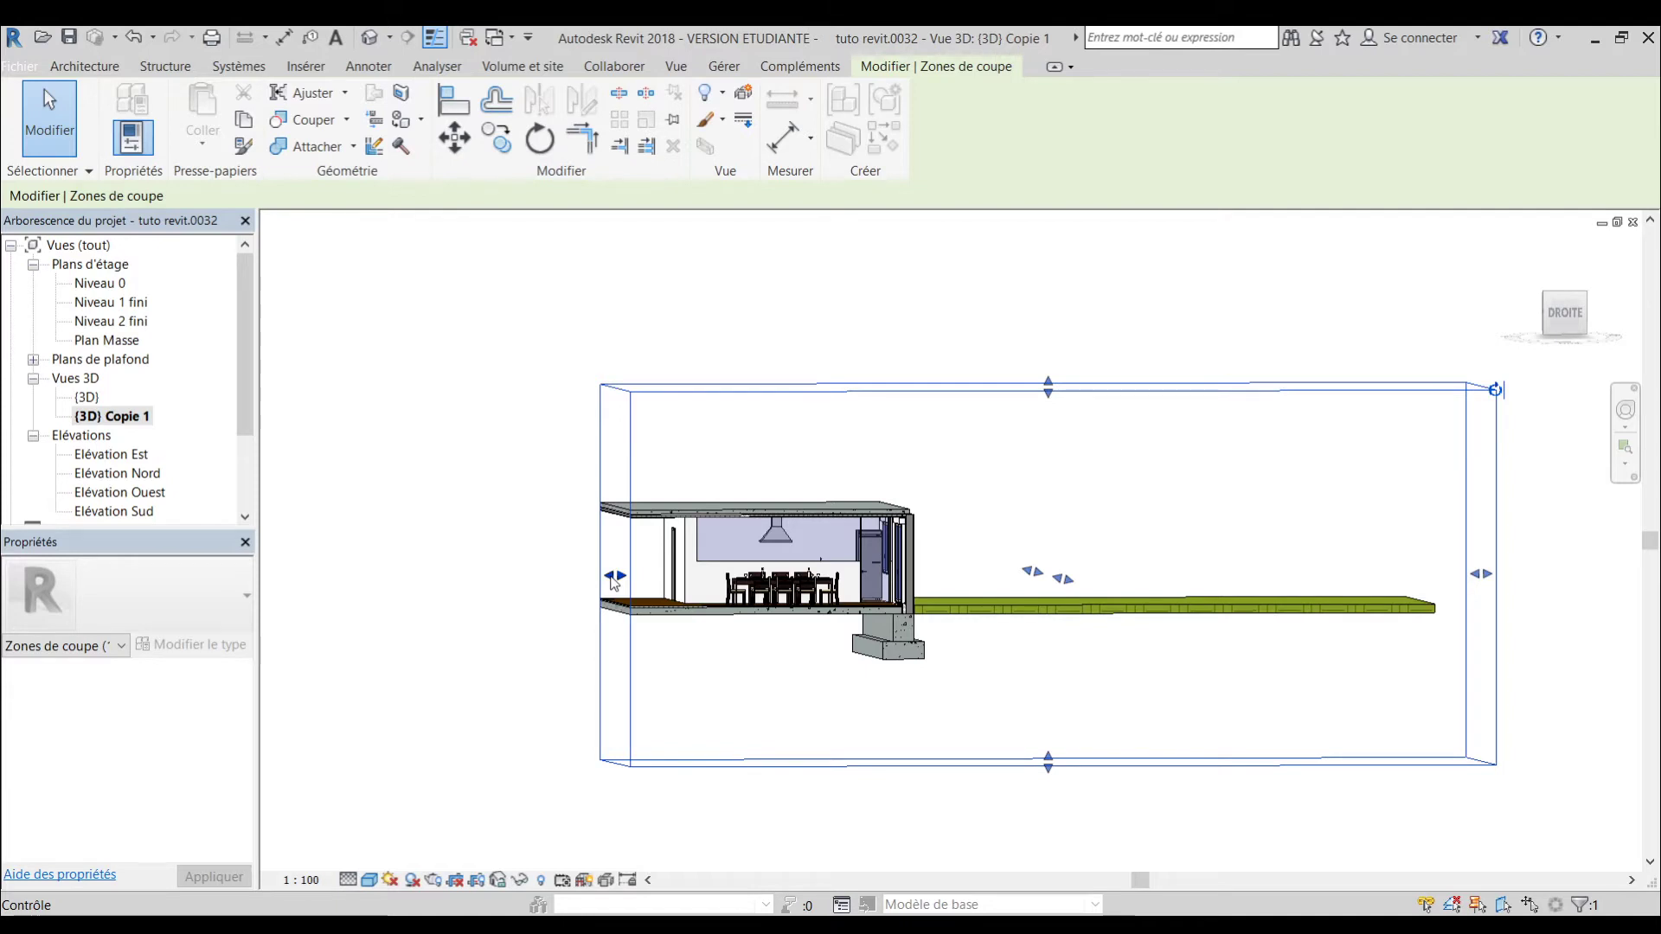
pyautogui.moveTo(613, 582); pyautogui.dragTo(352, 578)
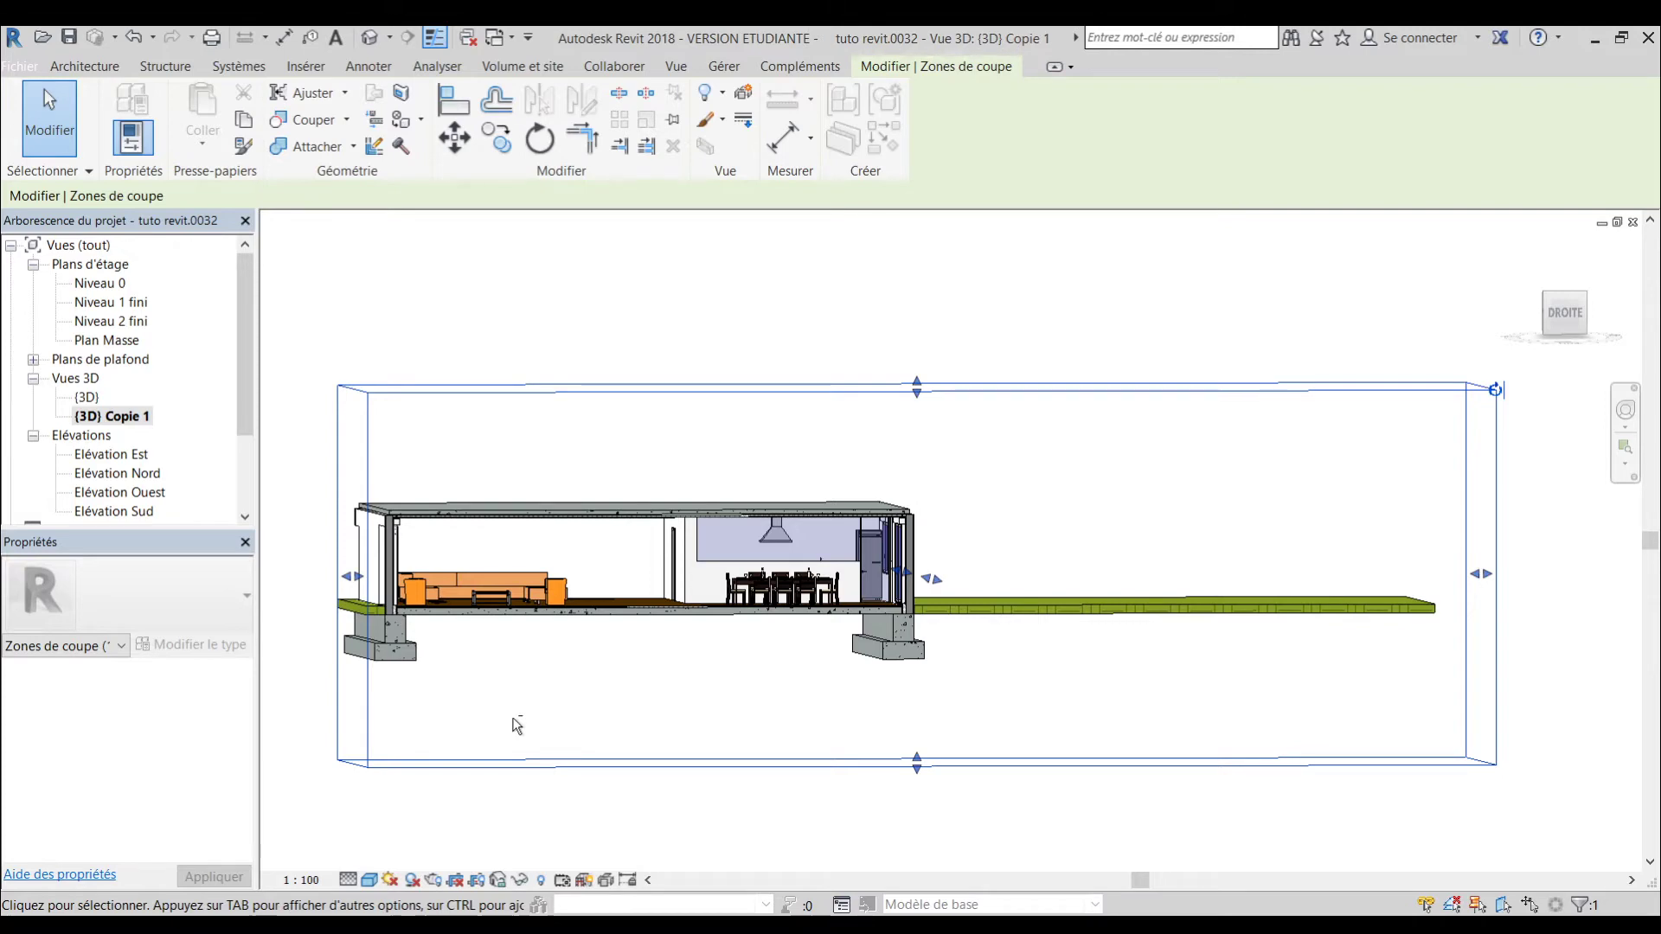
# - Extend the section box toward the garage side so that it includes the stair, and view the cut from the right
pyautogui.keyDown('shift'); pyautogui.moveTo(508, 719); pyautogui.dragTo(834, 744, button='middle'); pyautogui.keyUp('shift')
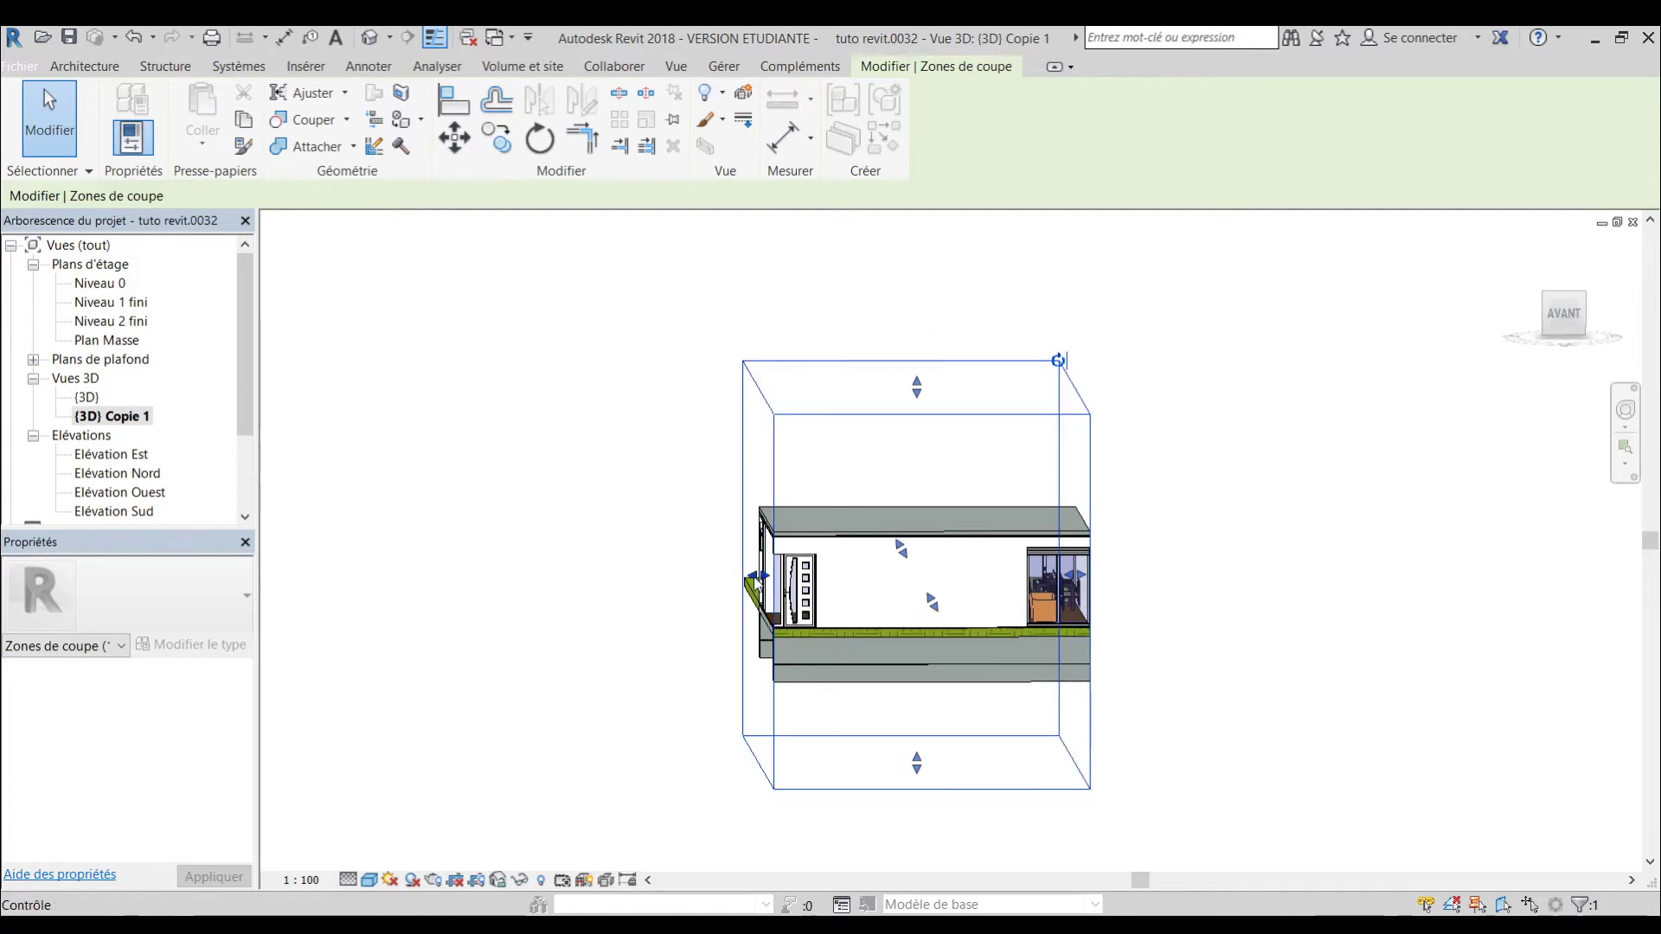
pyautogui.moveTo(758, 580); pyautogui.dragTo(595, 586)
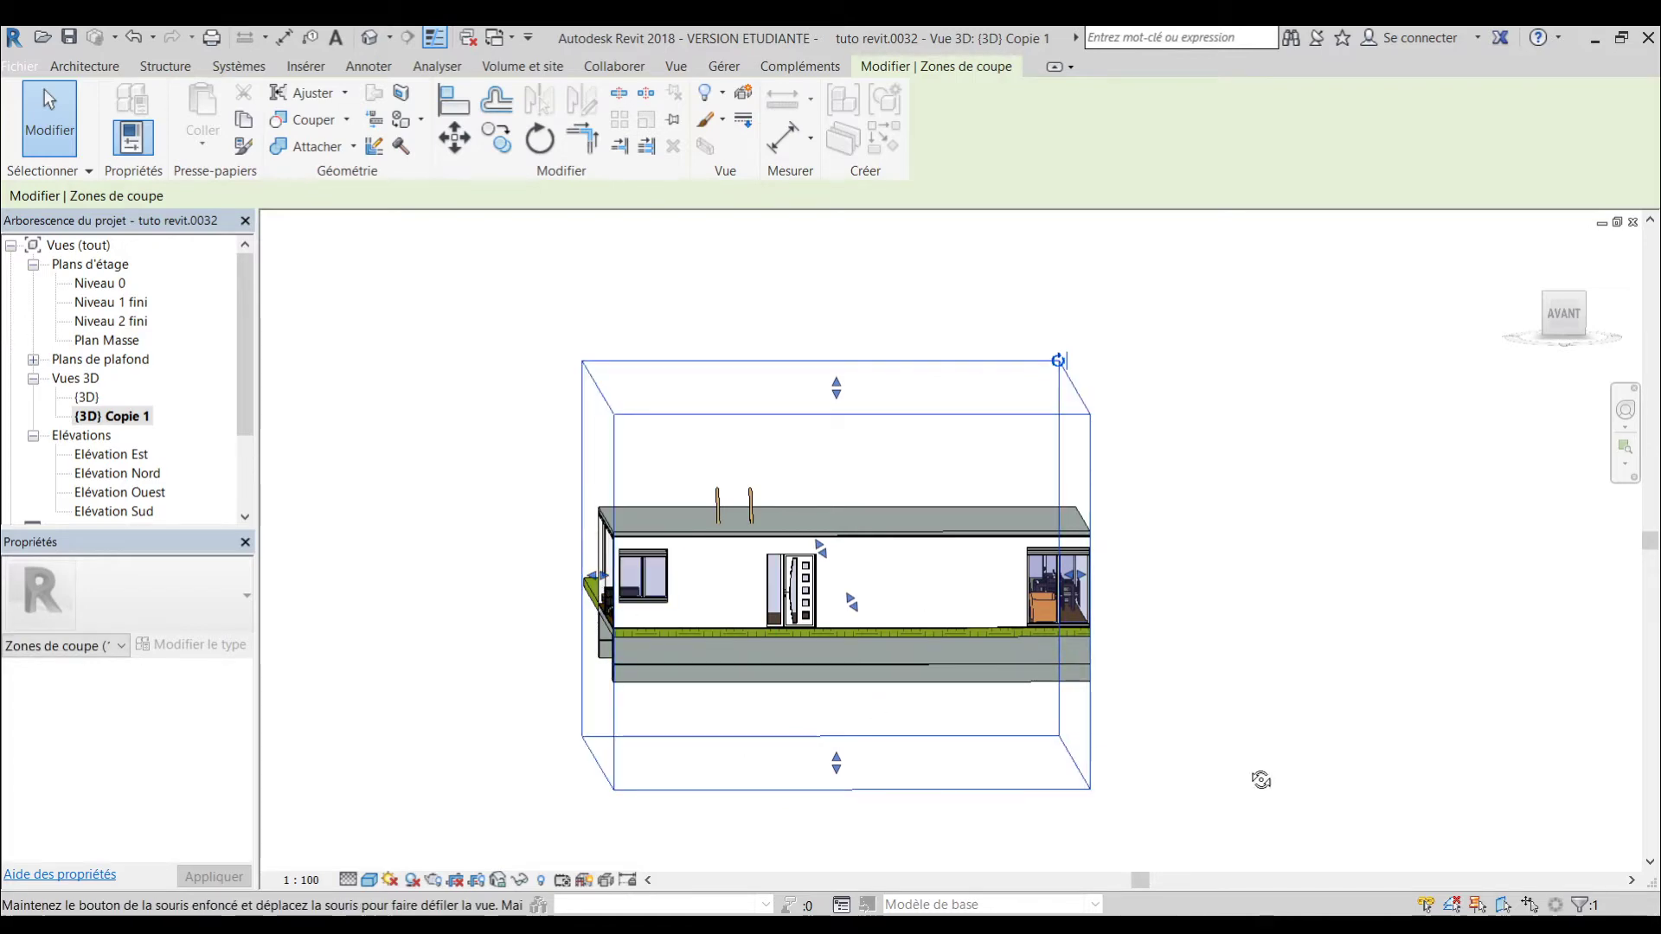
pyautogui.keyDown('shift'); pyautogui.moveTo(1260, 779); pyautogui.dragTo(960, 780, button='middle'); pyautogui.keyUp('shift')
pyautogui.moveTo(760, 697); pyautogui.dragTo(972, 735, button='middle')
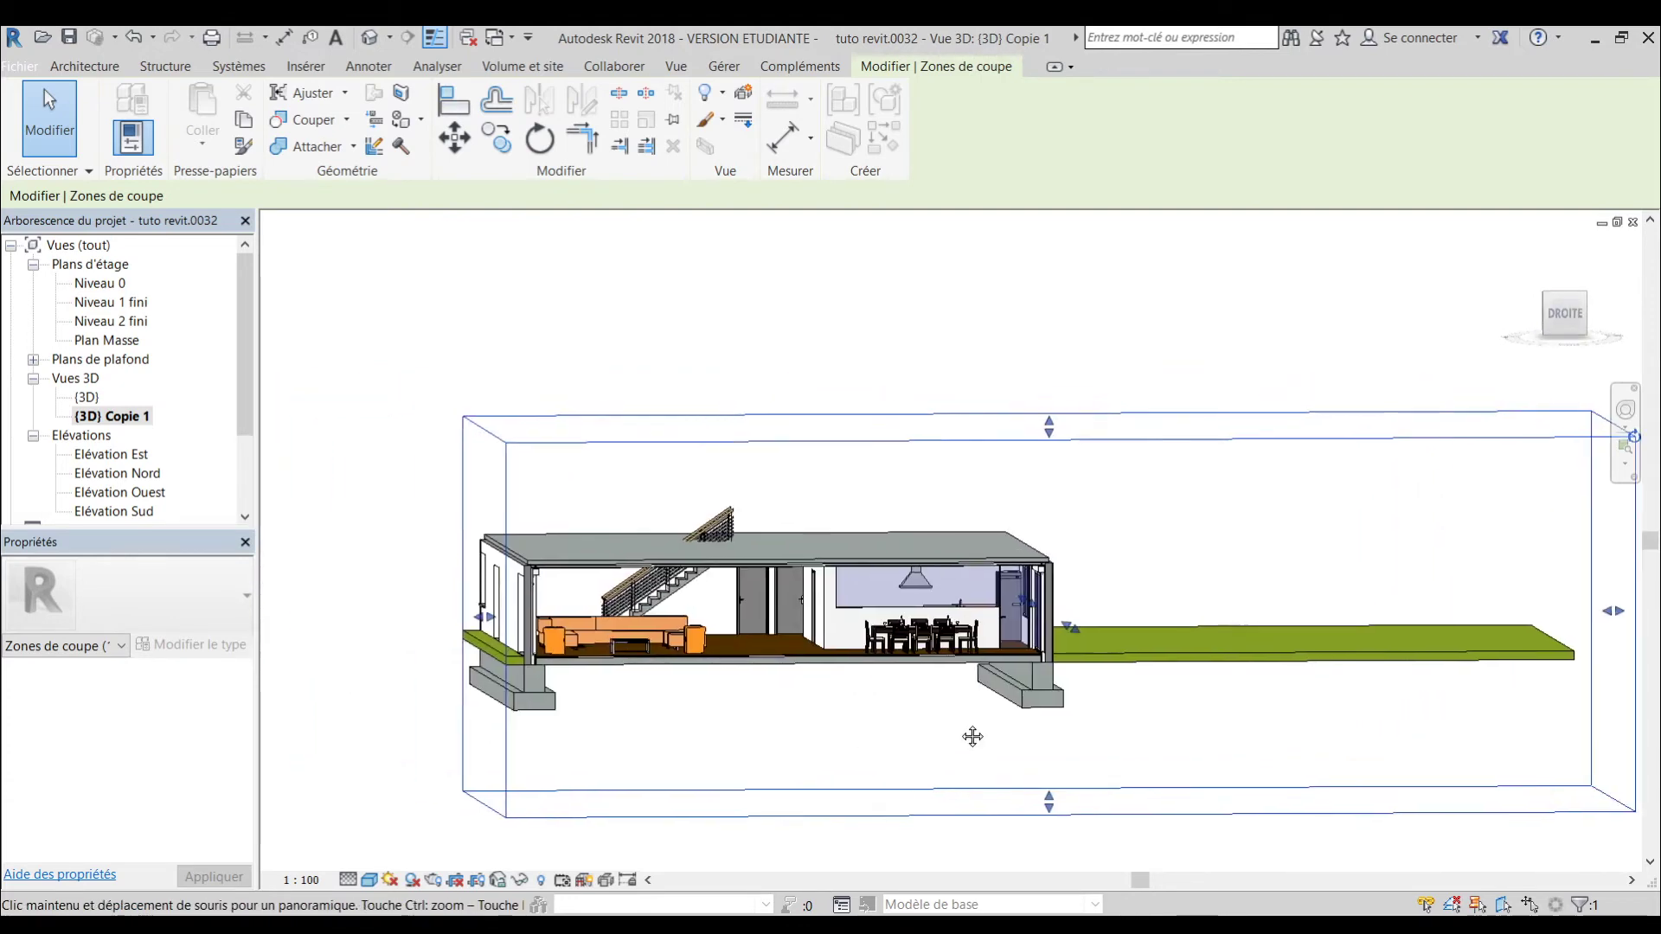
pyautogui.scroll(3, 768, 698)
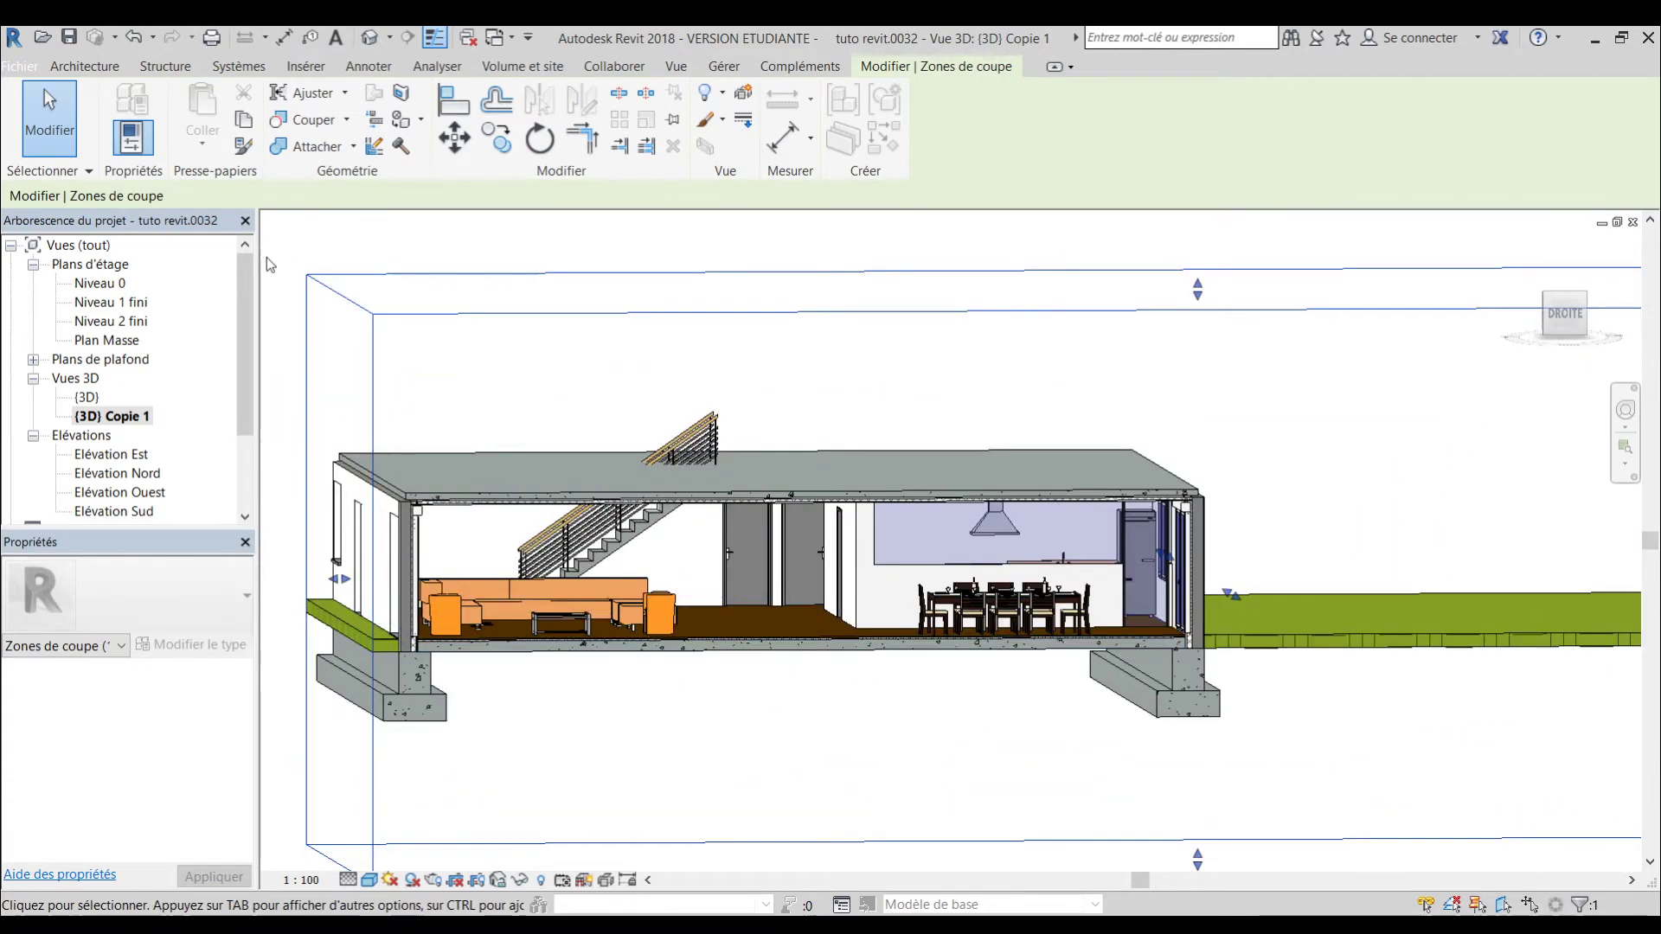
# - In the Niveau 0 plan, edit the stair and extend the upper end of its run by one step
pyautogui.doubleClick(104, 284)
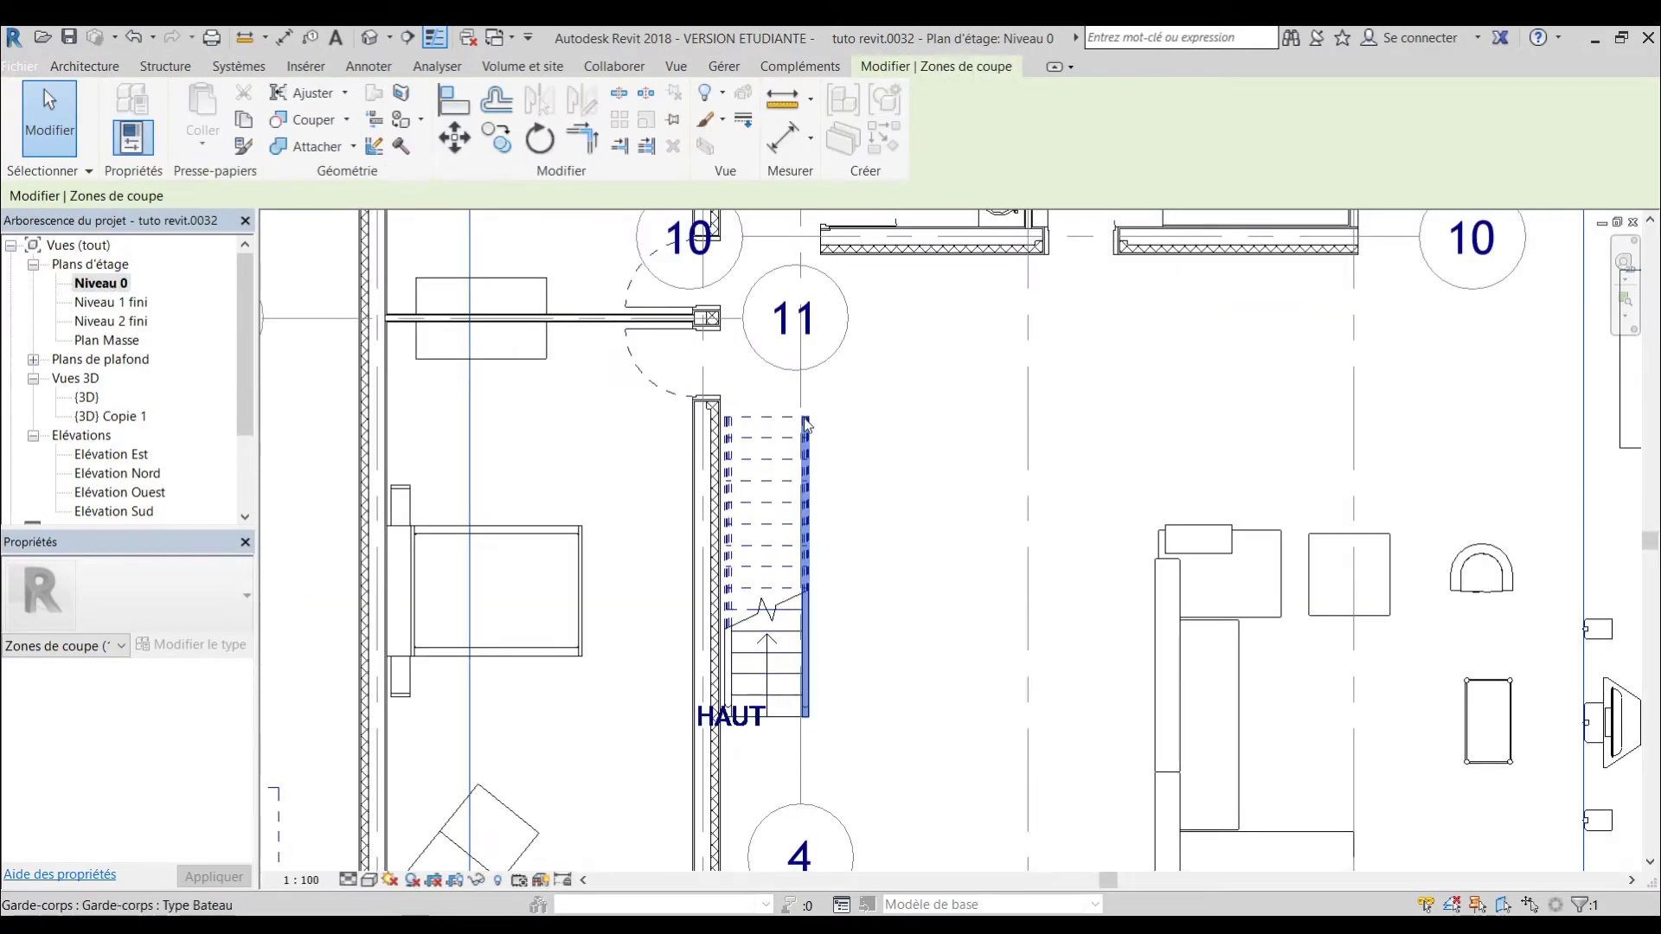
pyautogui.scroll(3, 754, 421)
pyautogui.click(754, 422)
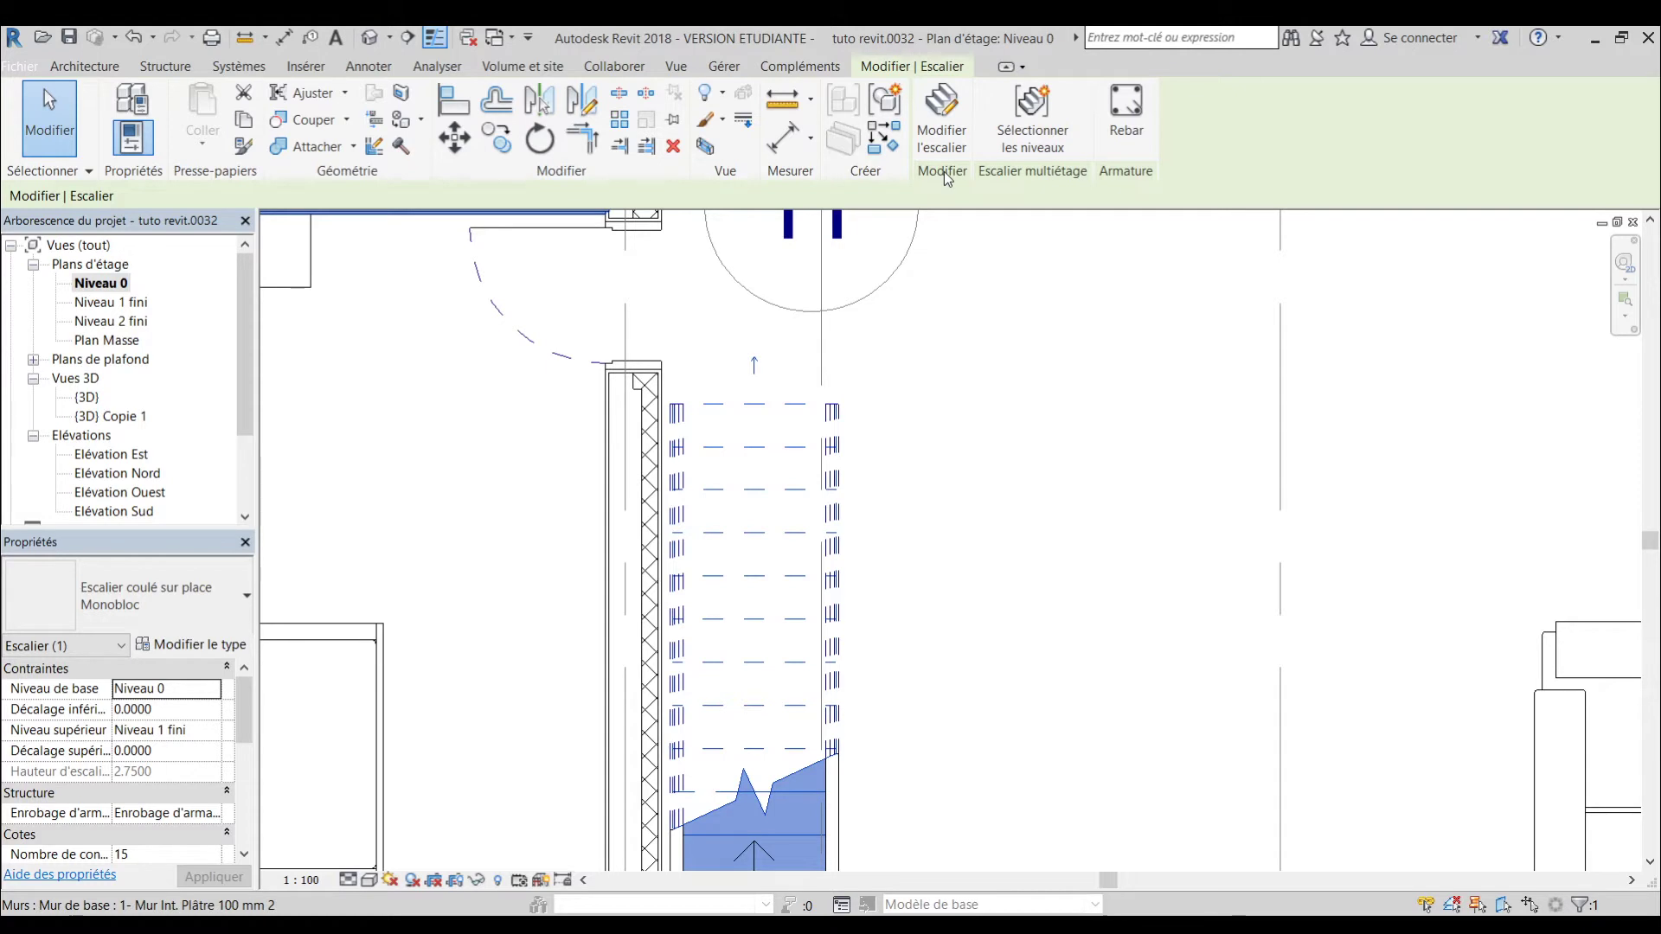
pyautogui.click(952, 113)
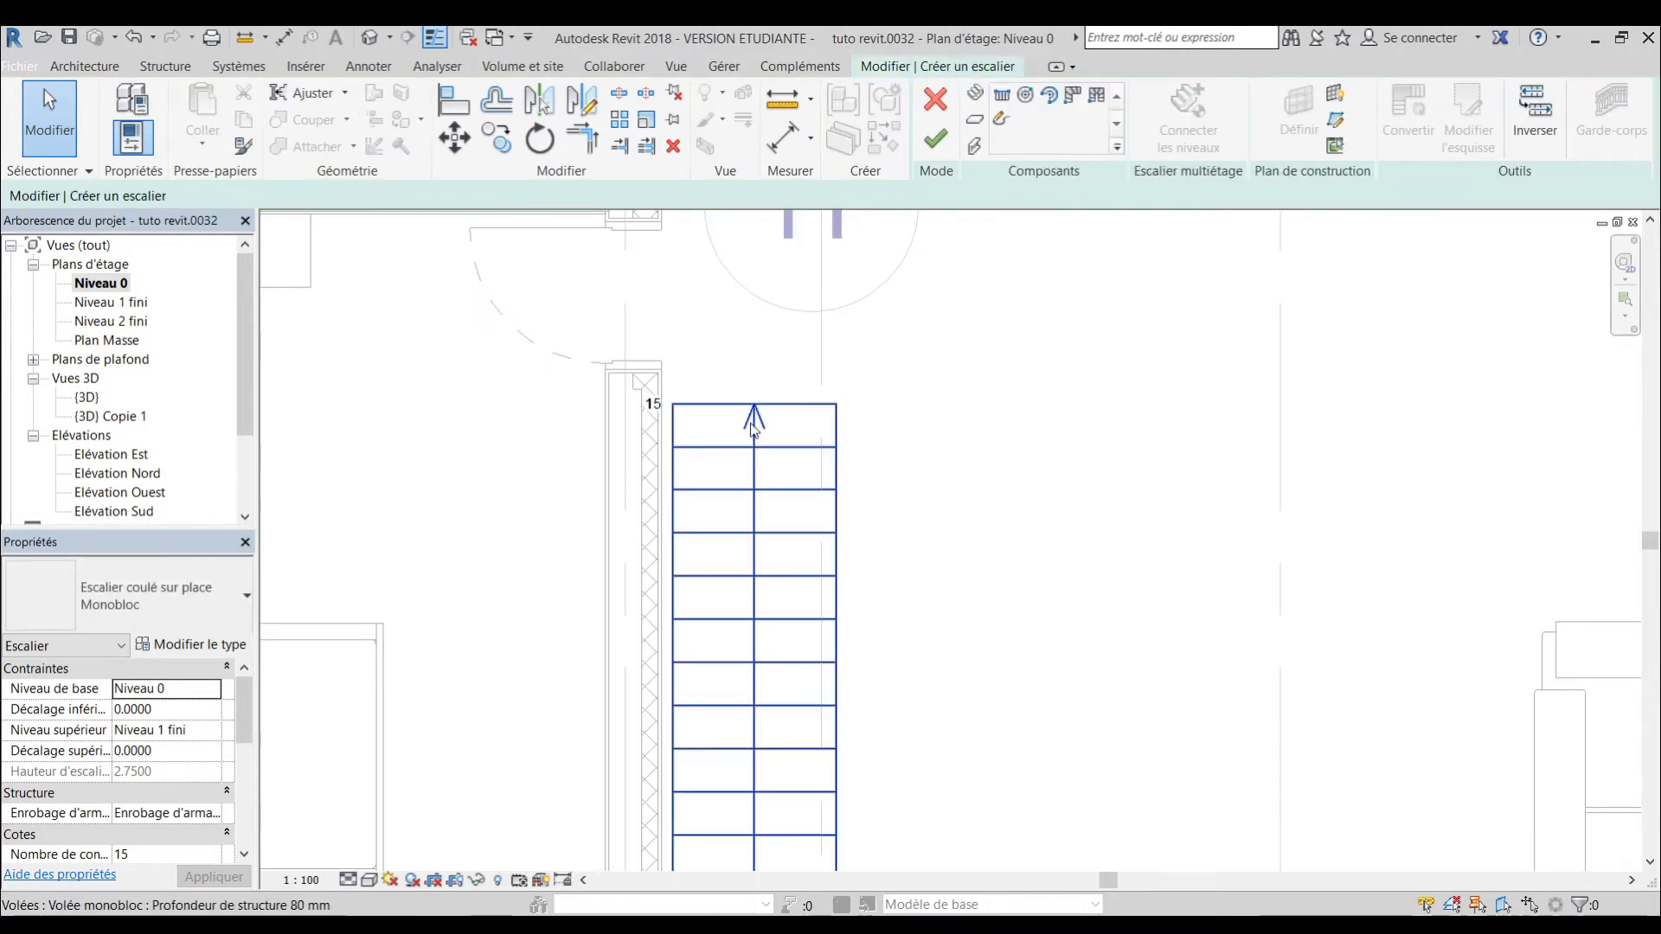
pyautogui.click(755, 422)
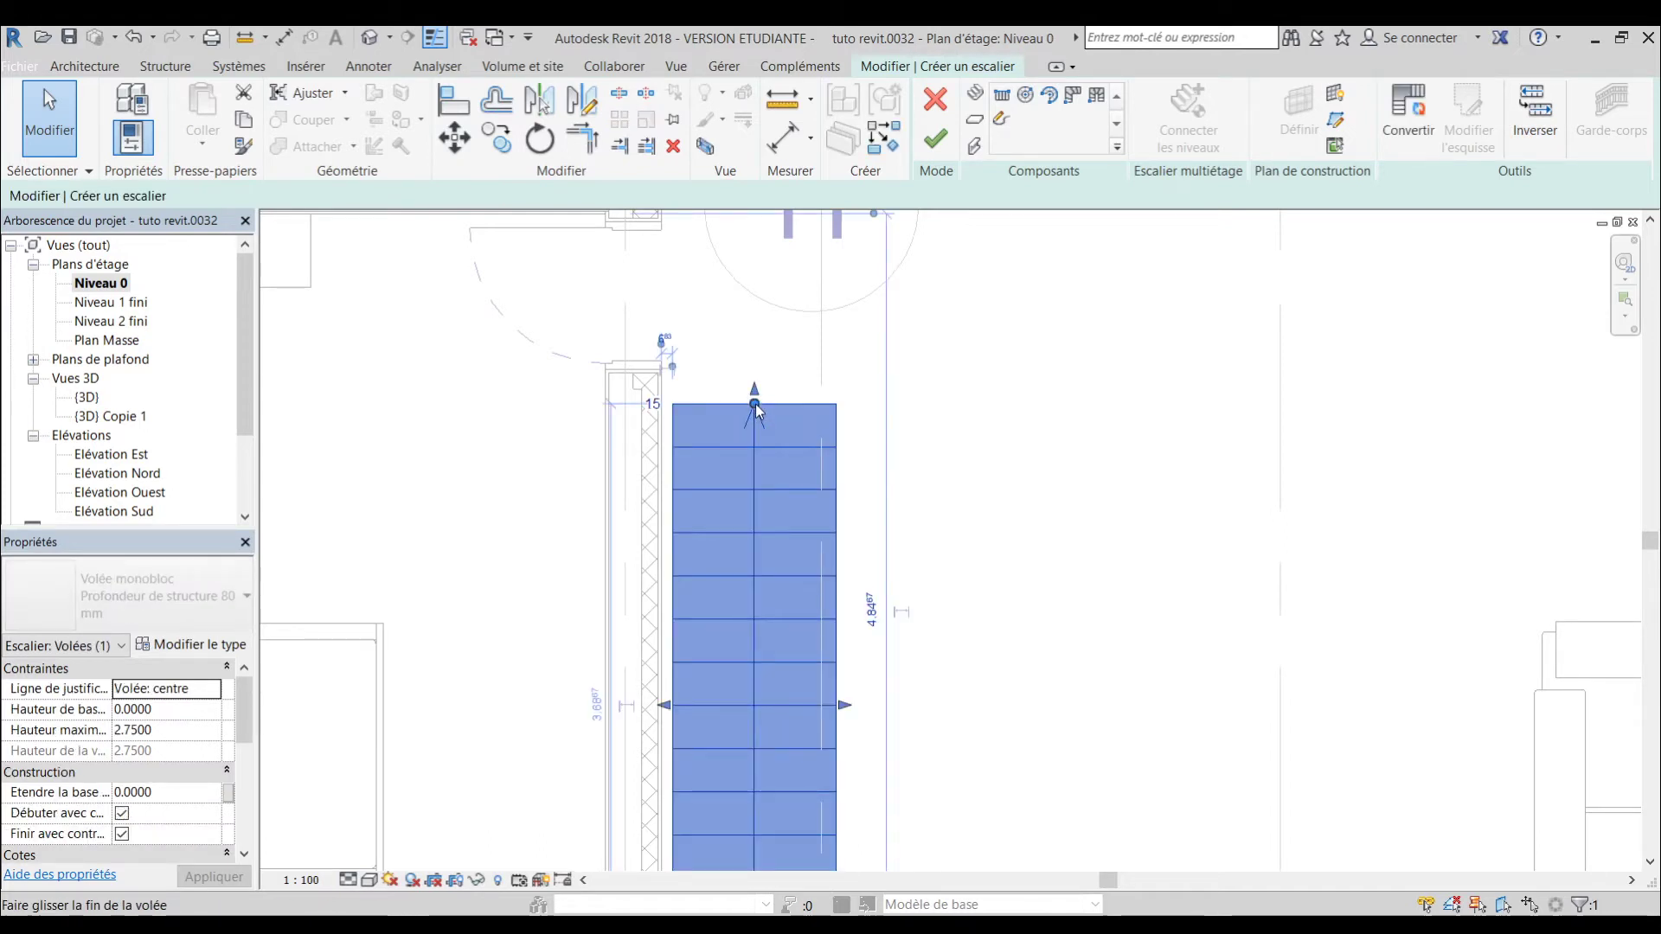
pyautogui.moveTo(756, 404); pyautogui.dragTo(756, 404)
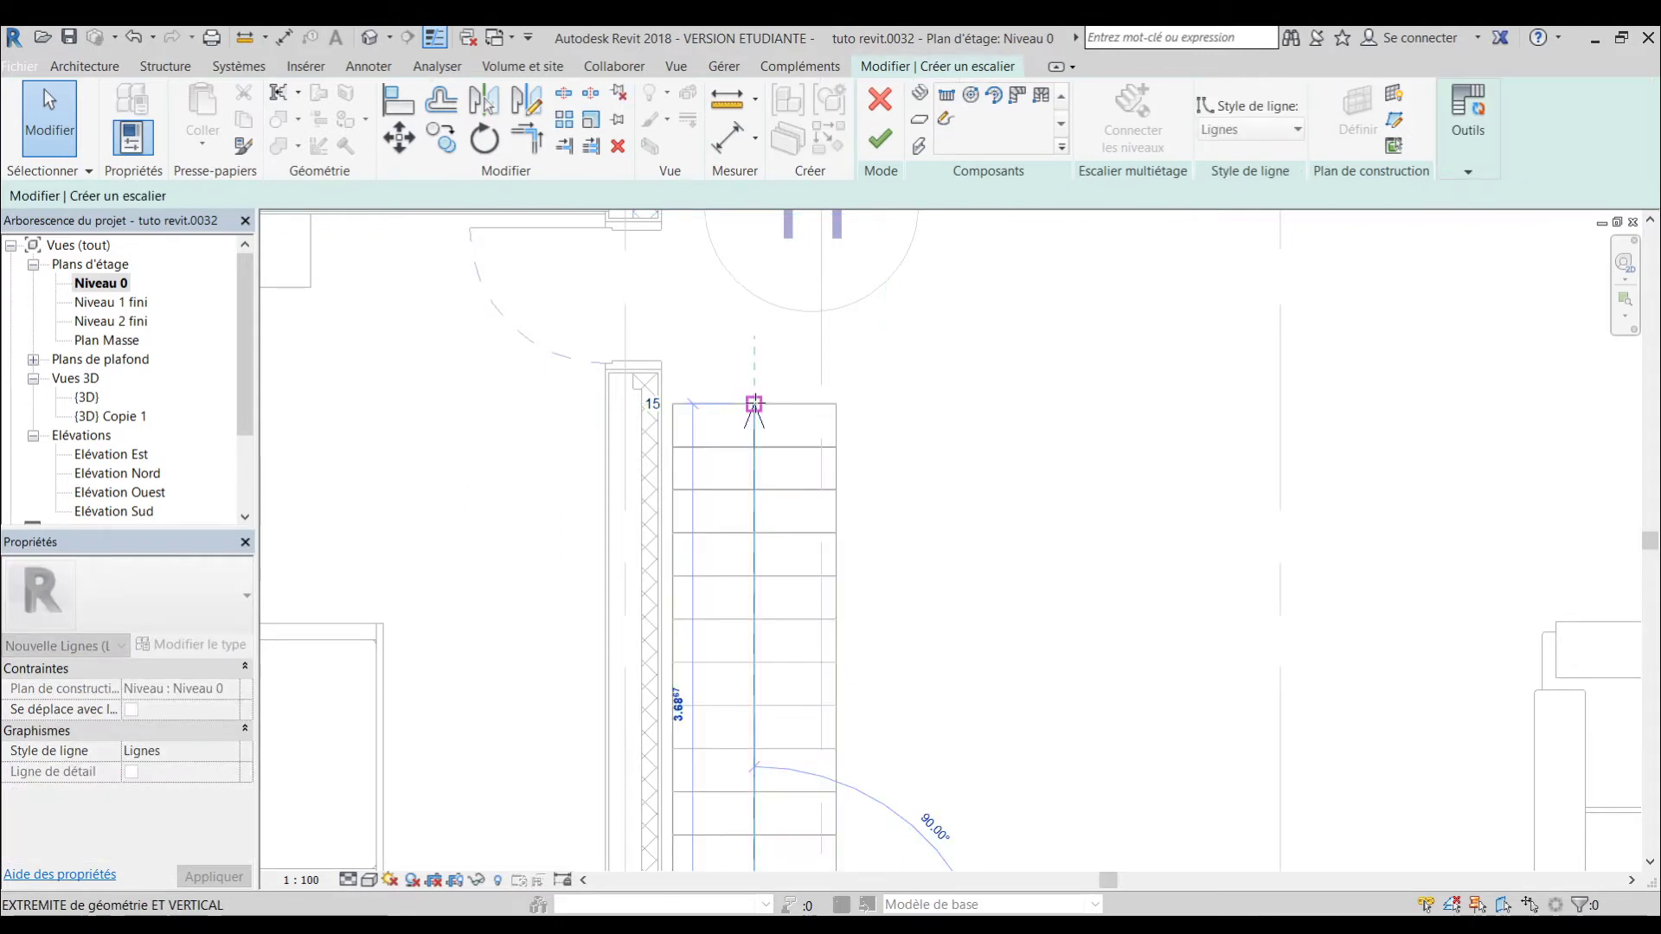
pyautogui.moveTo(754, 404); pyautogui.dragTo(754, 365)
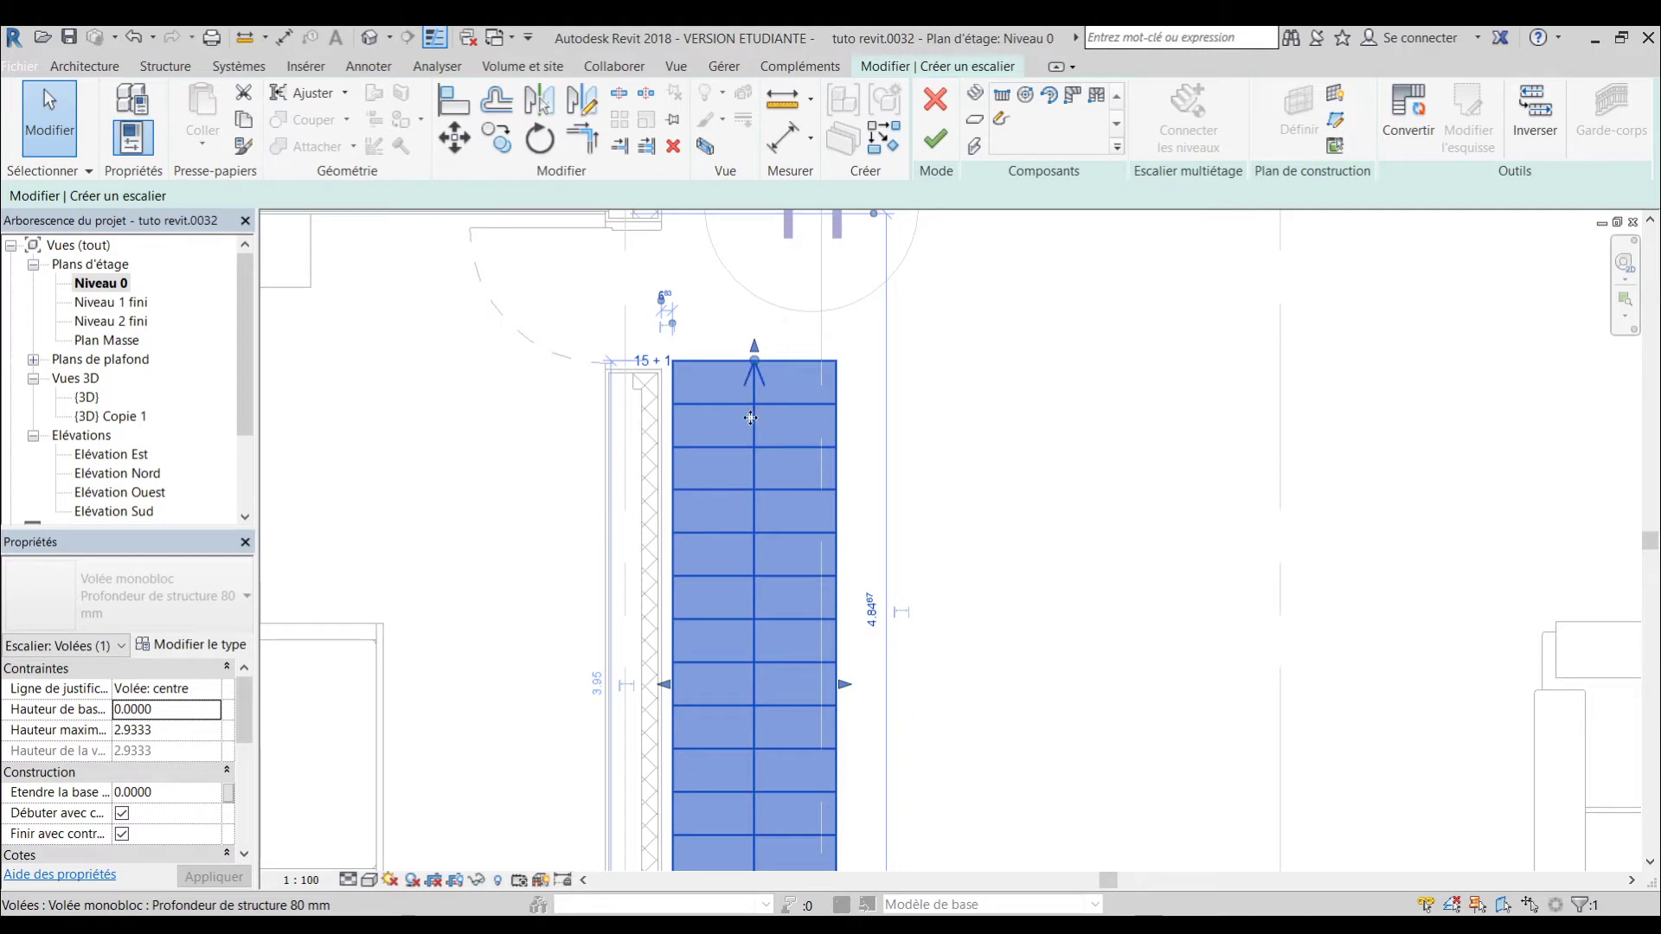
# - Try to extend the lower end of the stair run outward
pyautogui.scroll(-2, 750, 418)
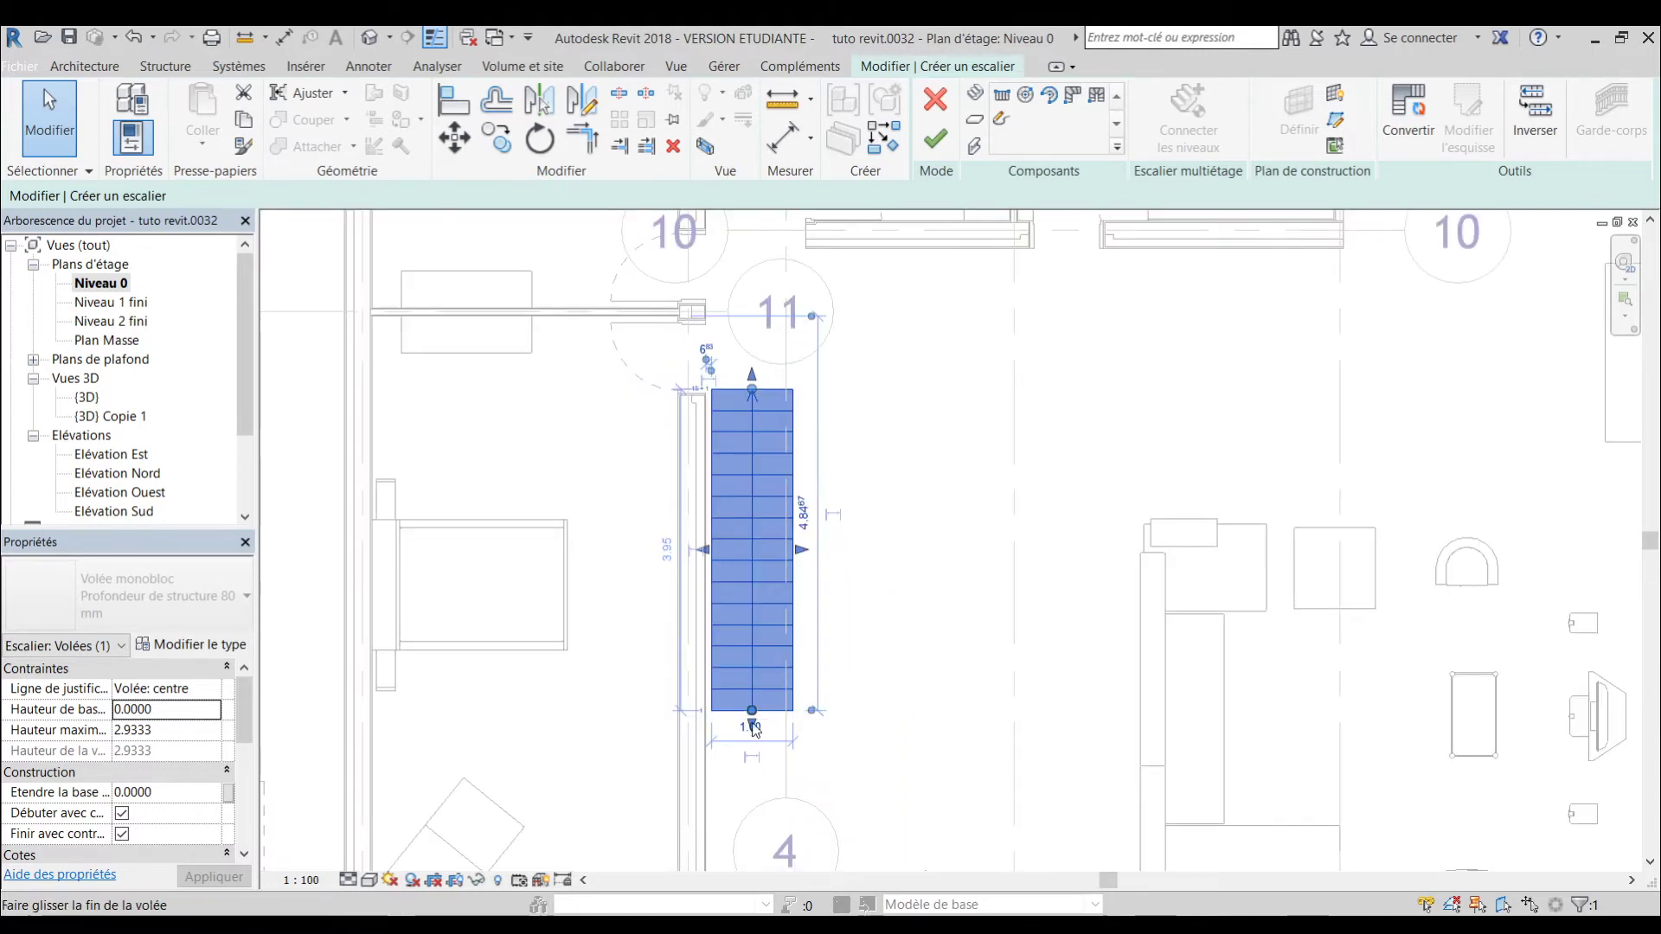
pyautogui.moveTo(752, 711); pyautogui.dragTo(752, 722)
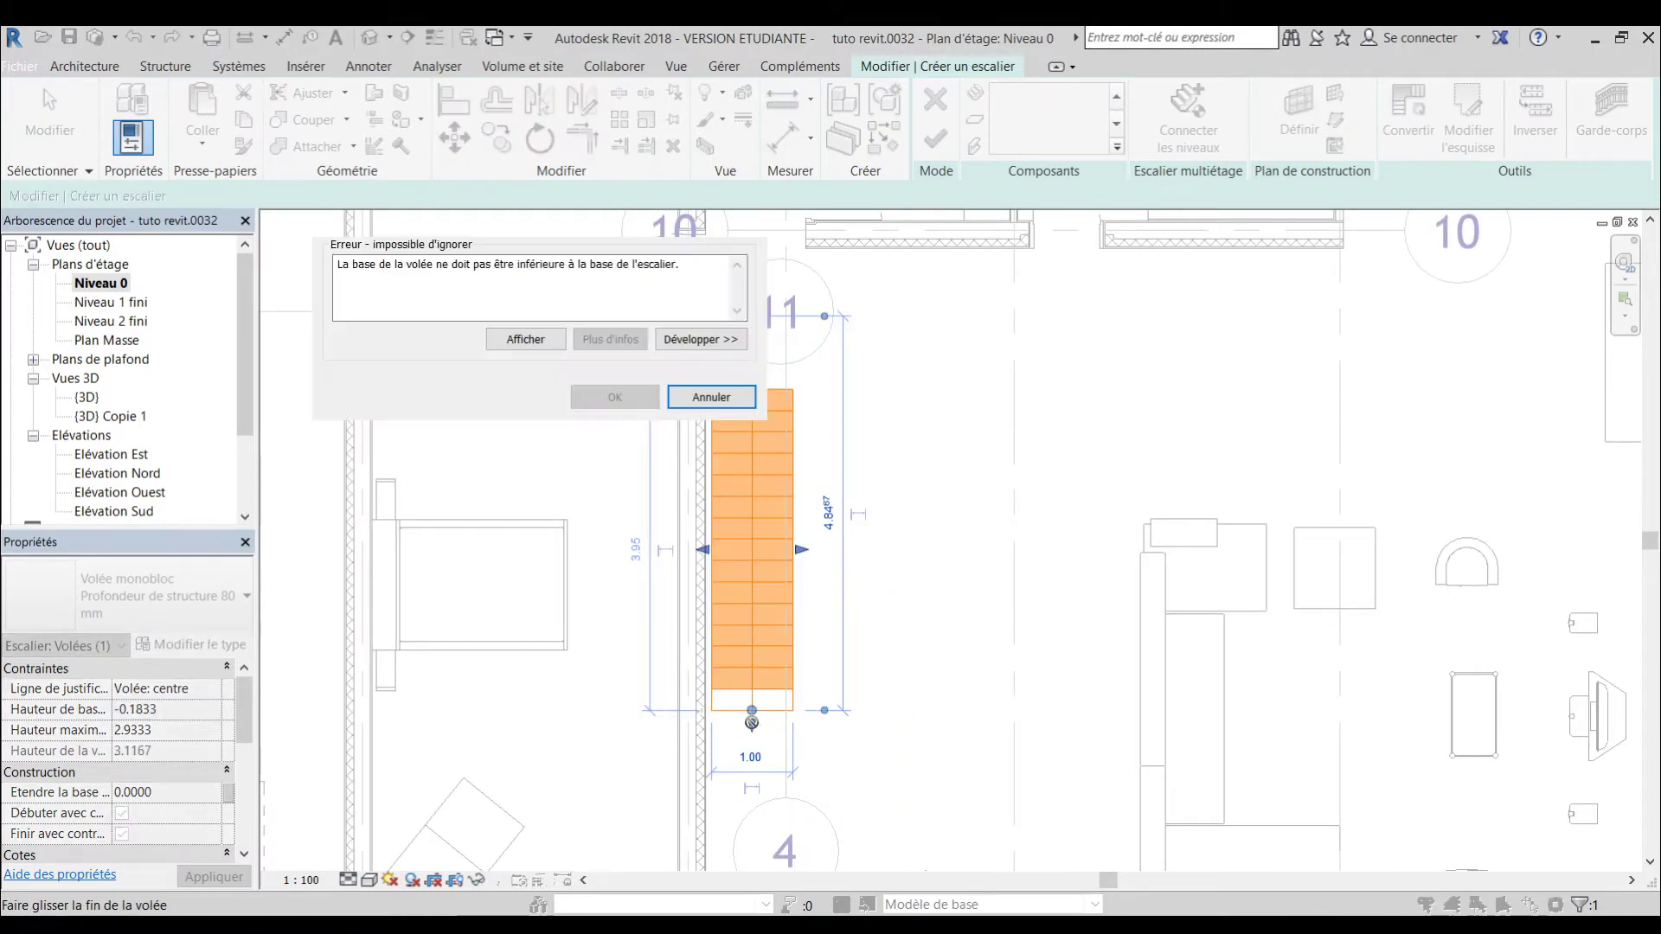
pyautogui.click(749, 399)
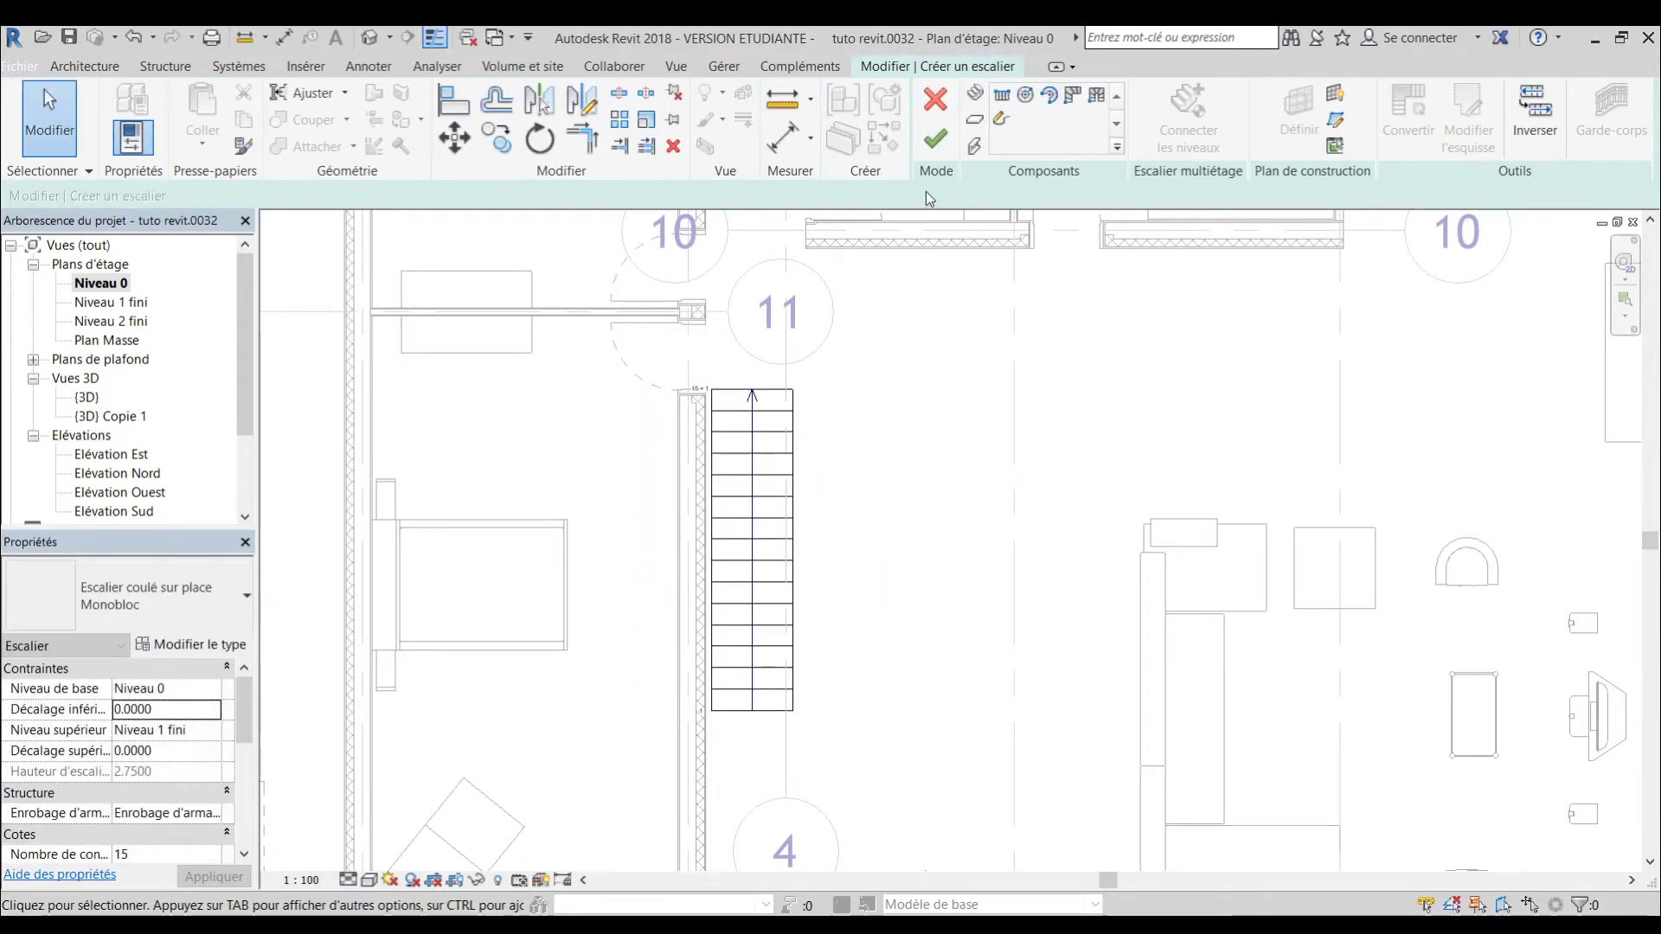
# - Finish editing the stair, keeping the extra step at its upper end
pyautogui.scroll(3, 763, 431)
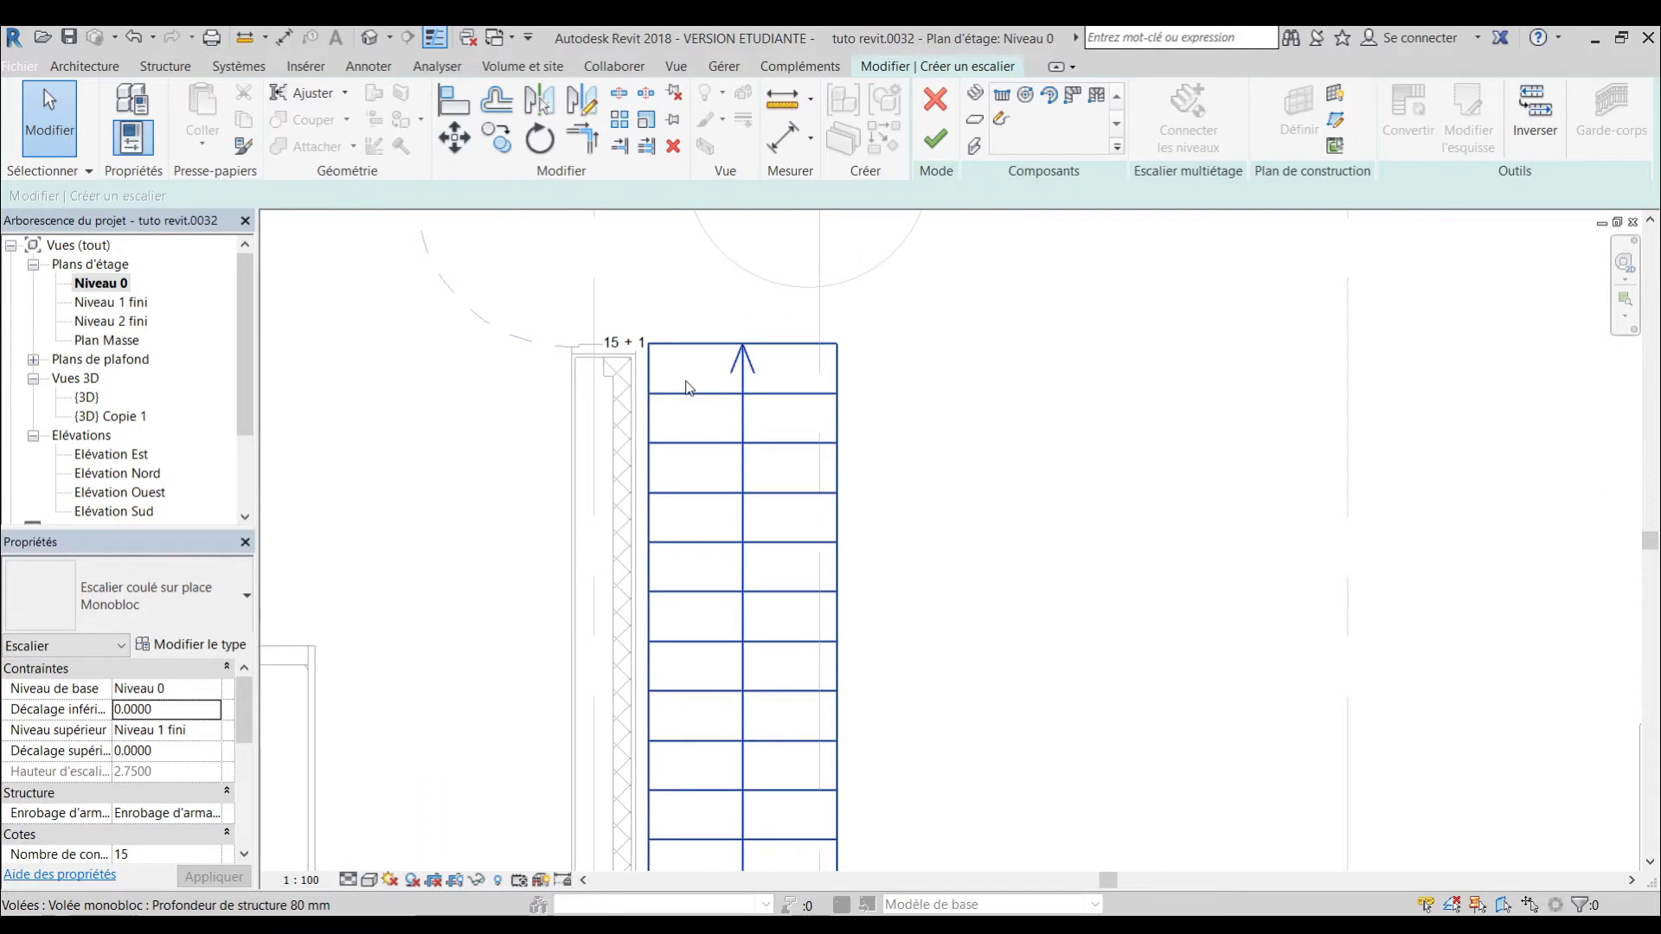
pyautogui.scroll(-2, 684, 381)
pyautogui.click(943, 137)
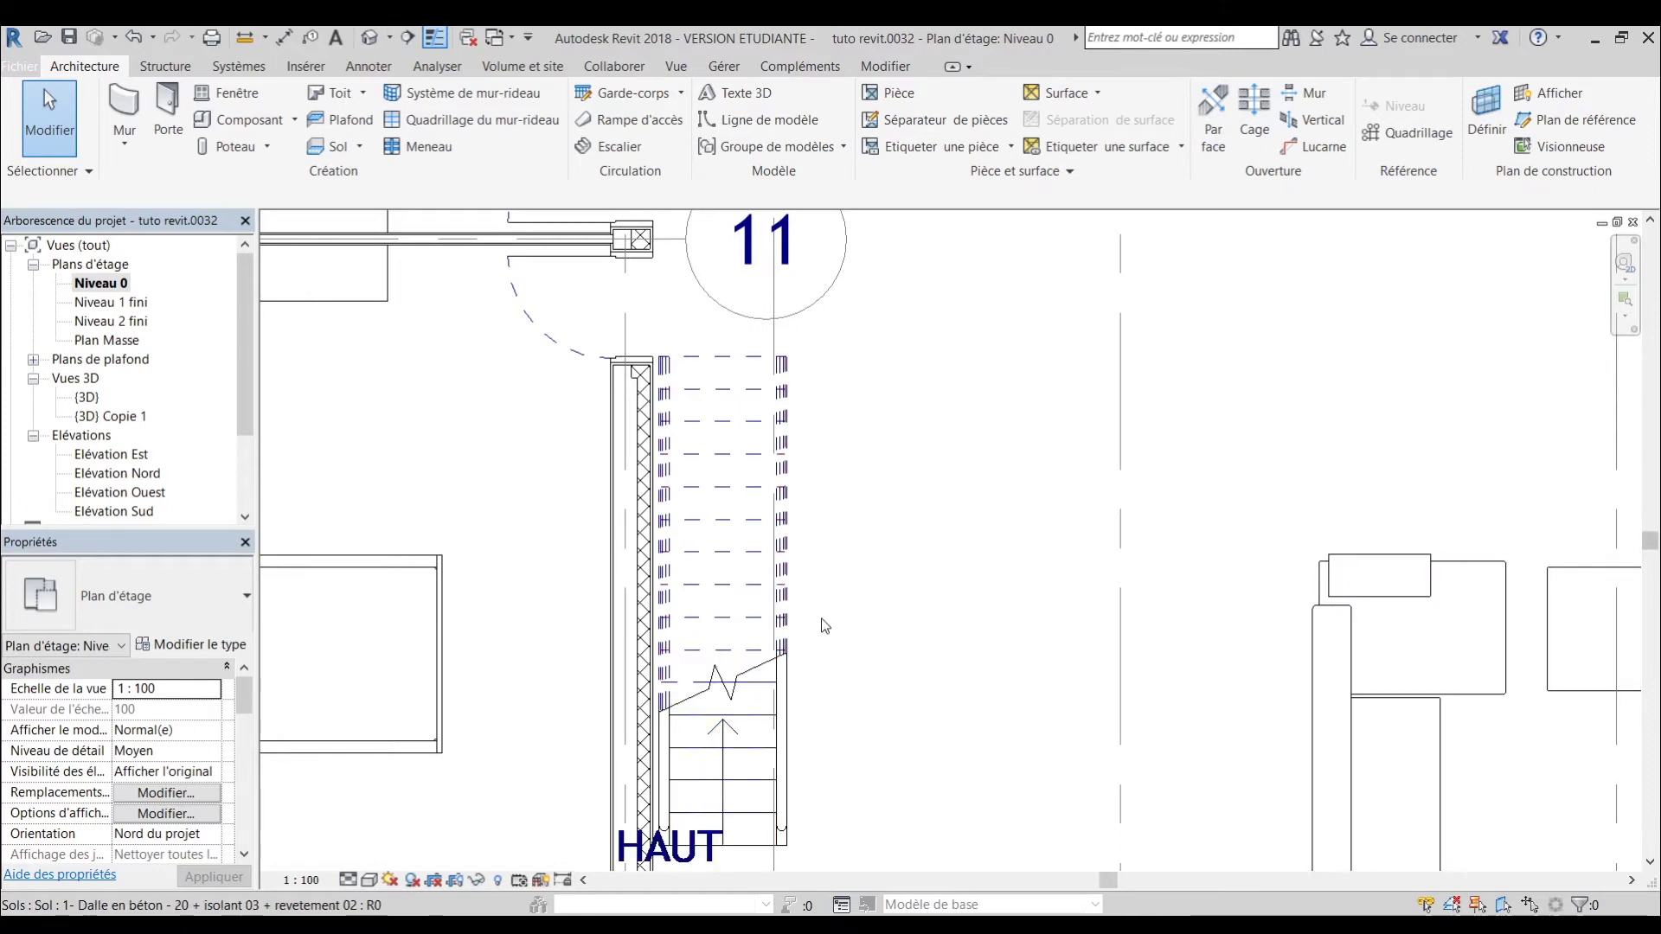
pyautogui.press('Tab')
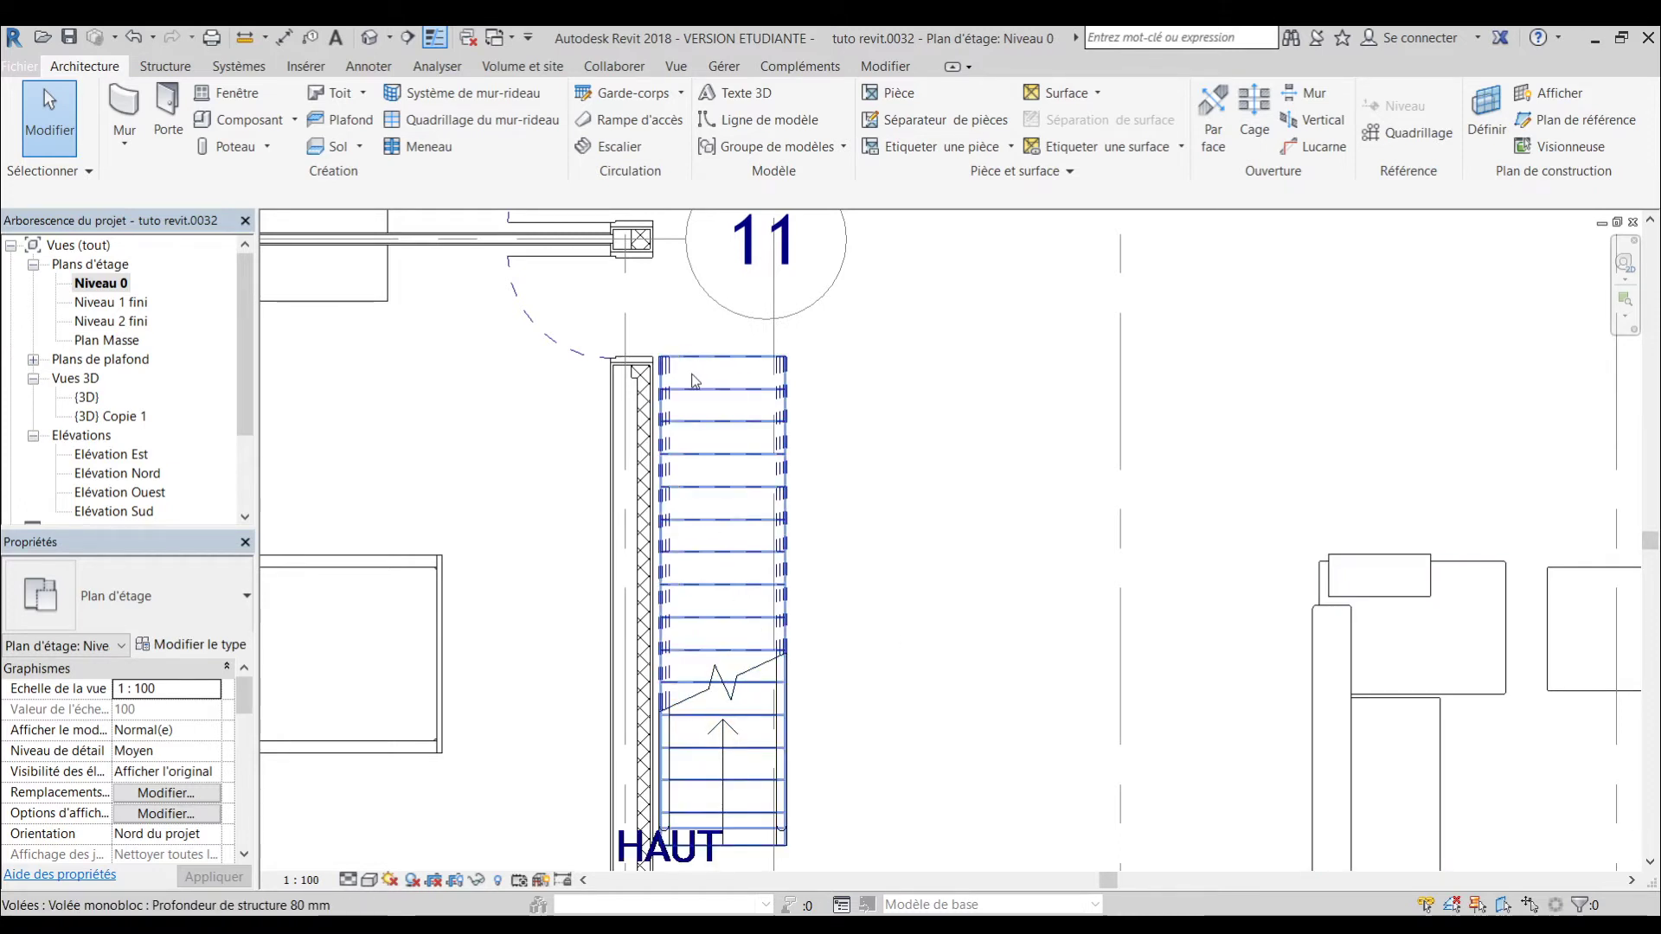
pyautogui.click(698, 365)
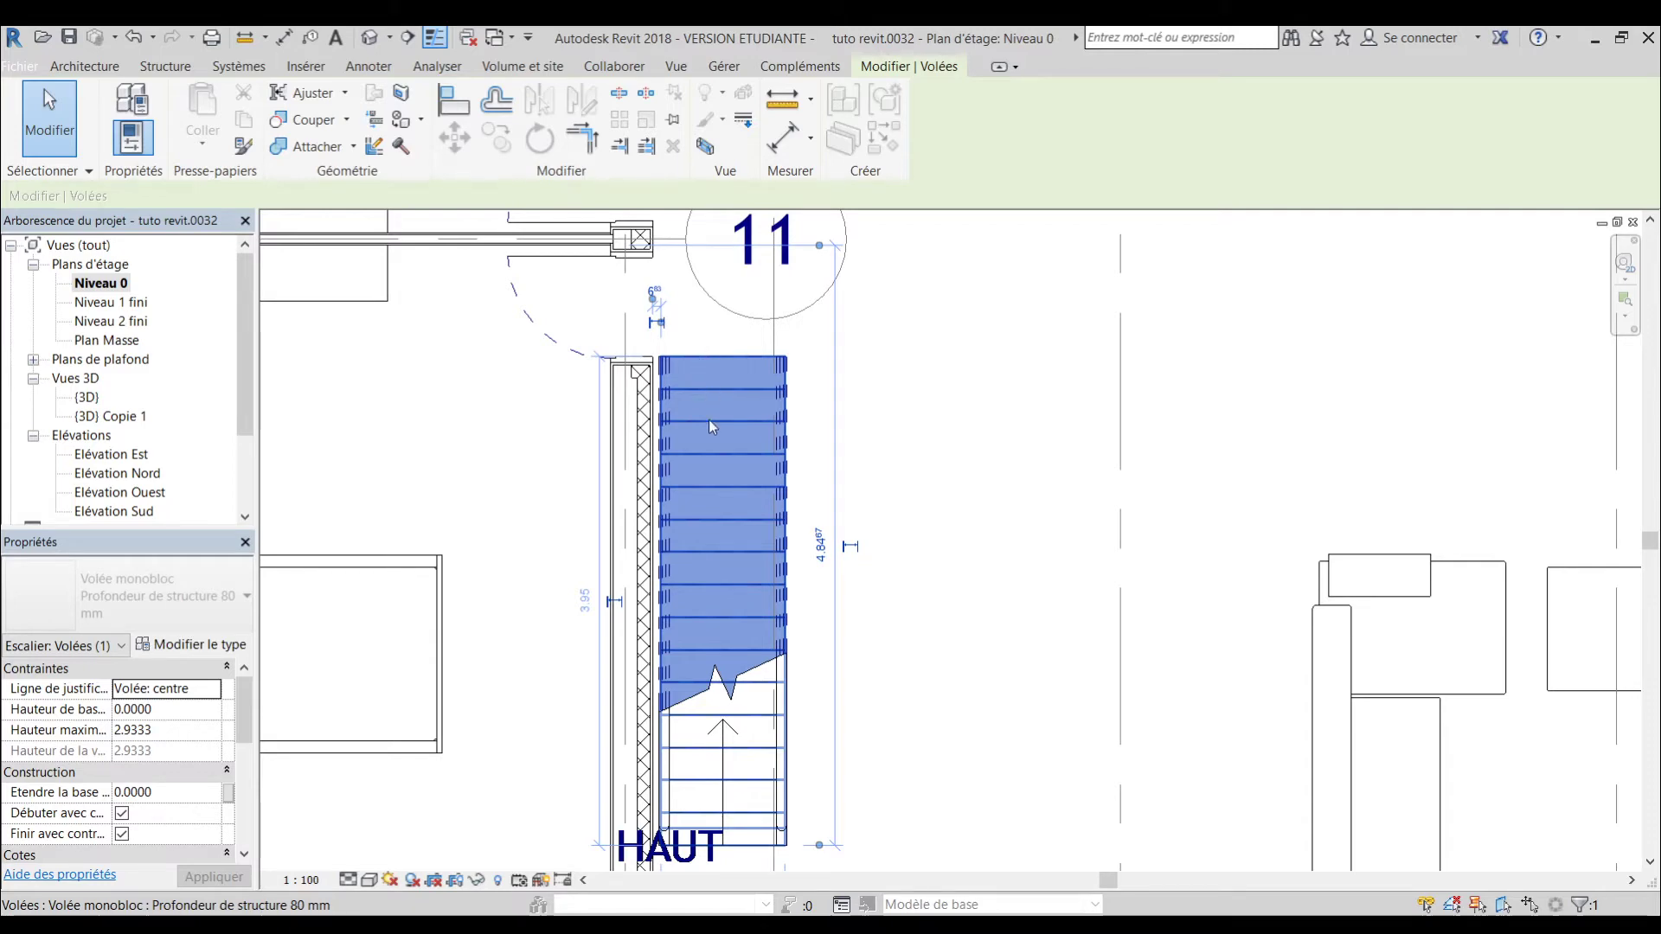
pyautogui.click(802, 504)
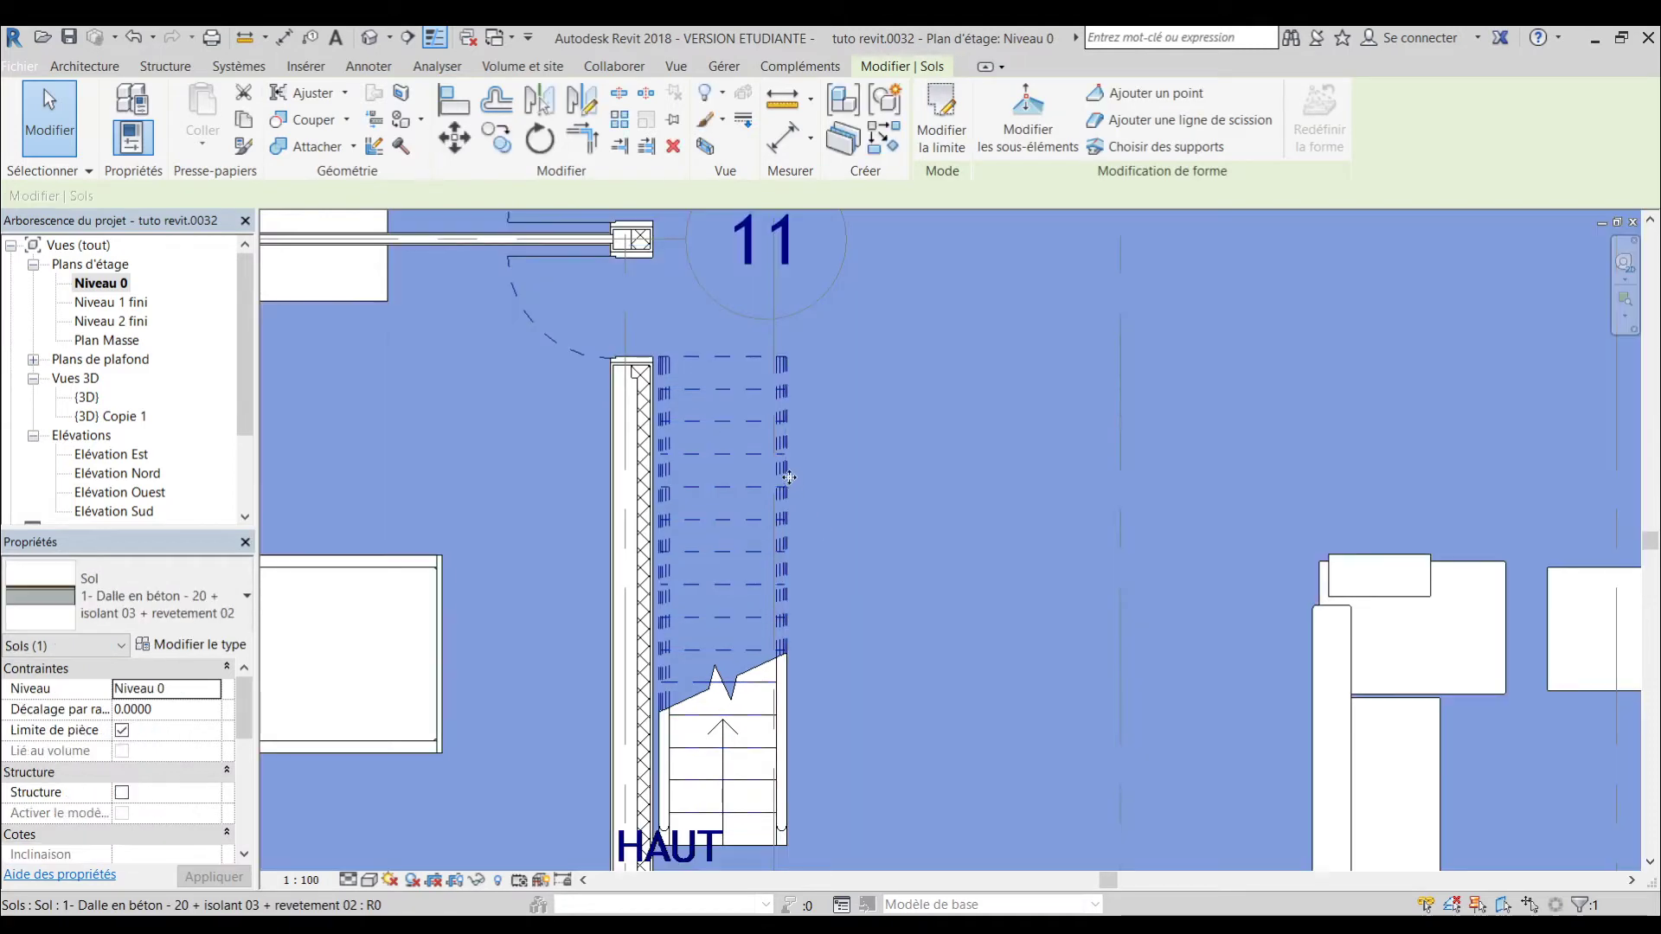
pyautogui.press('Escape')
# - Move the whole stair along the bedroom wall toward the entrance wall, leaving space between its upper end and the bedroom door
pyautogui.scroll(2, 712, 415)
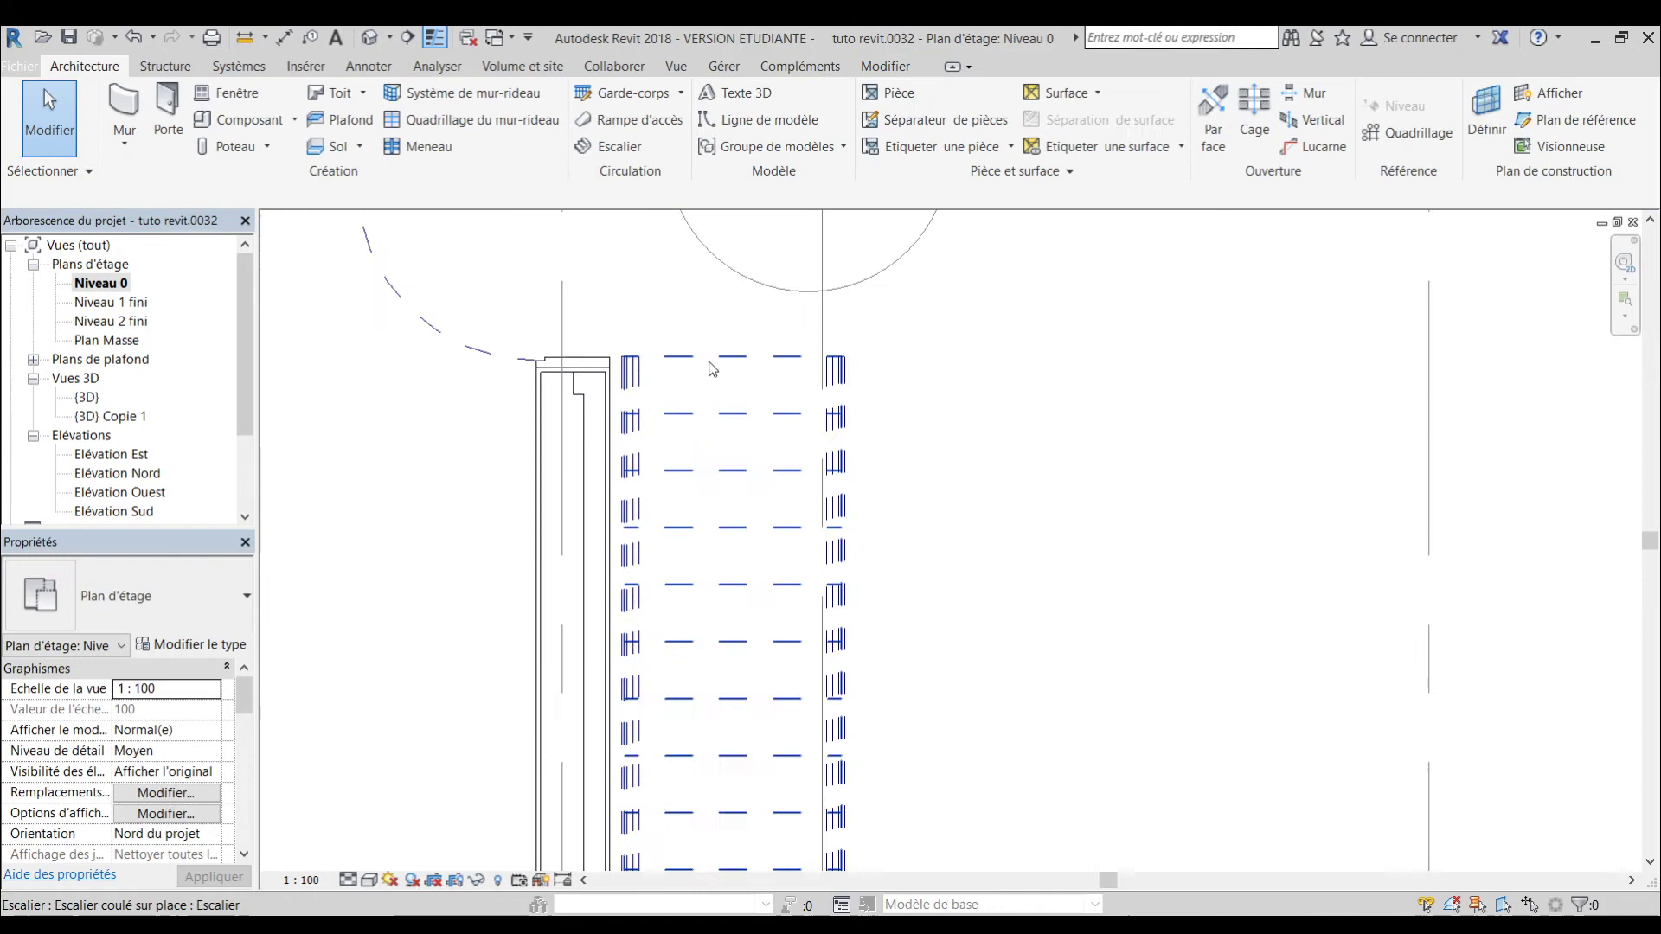
pyautogui.click(712, 415)
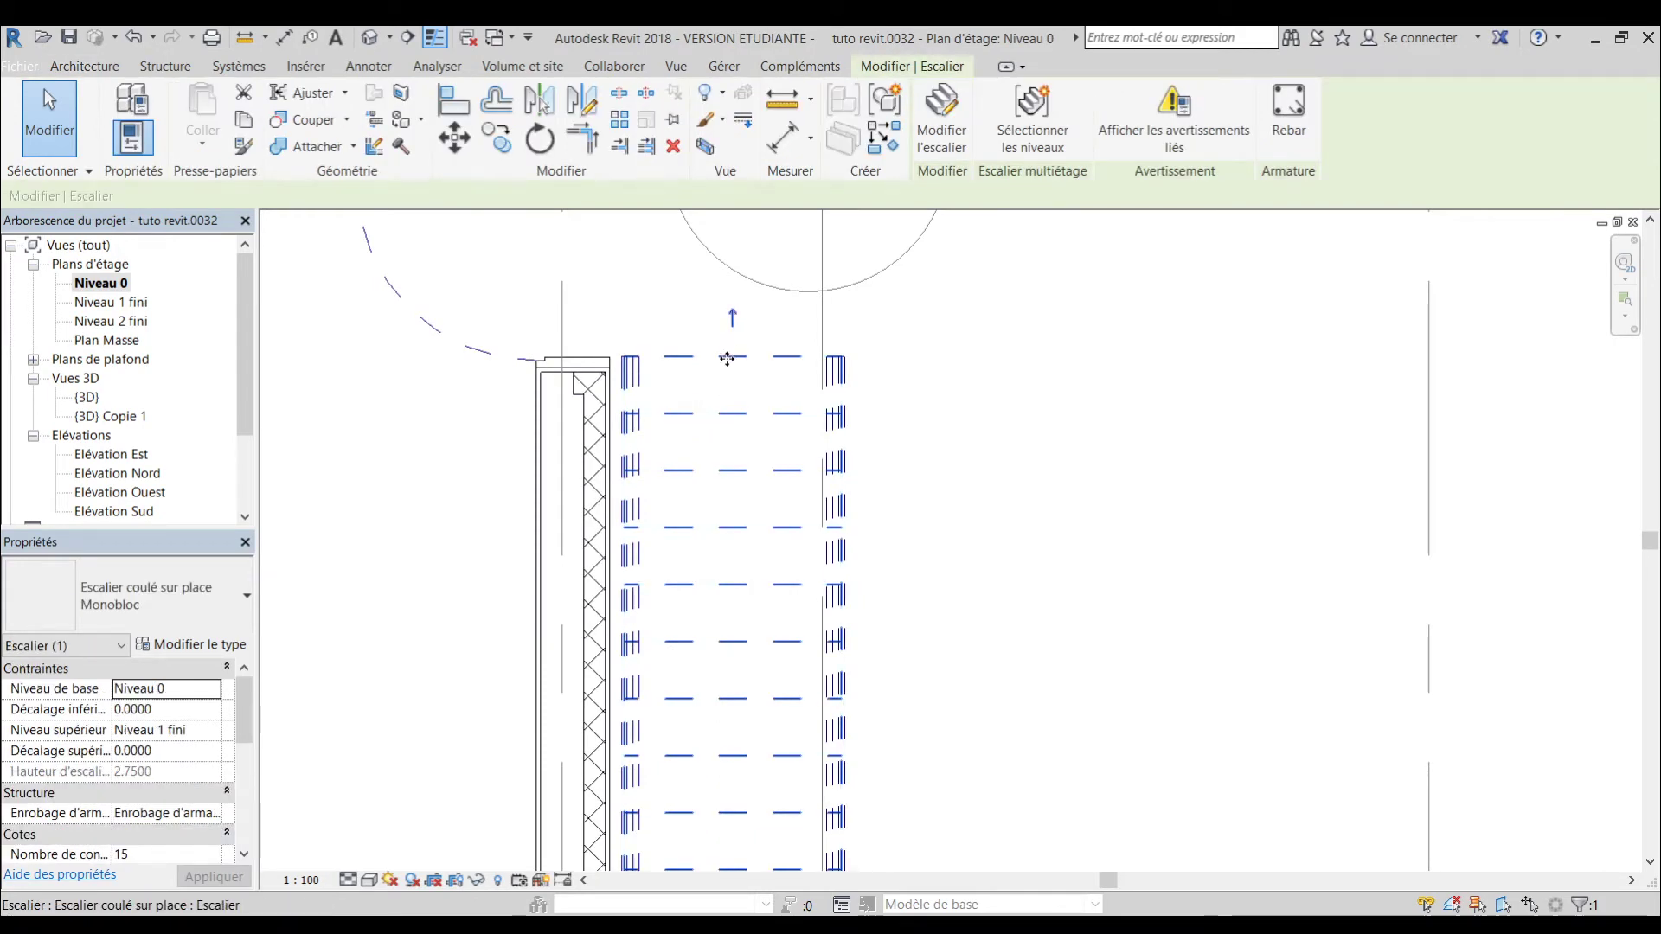
pyautogui.moveTo(718, 378)
pyautogui.mouseDown()
pyautogui.moveTo(723, 408)
pyautogui.moveTo(709, 407)
pyautogui.moveTo(723, 408)
pyautogui.mouseUp()
pyautogui.click(705, 372)
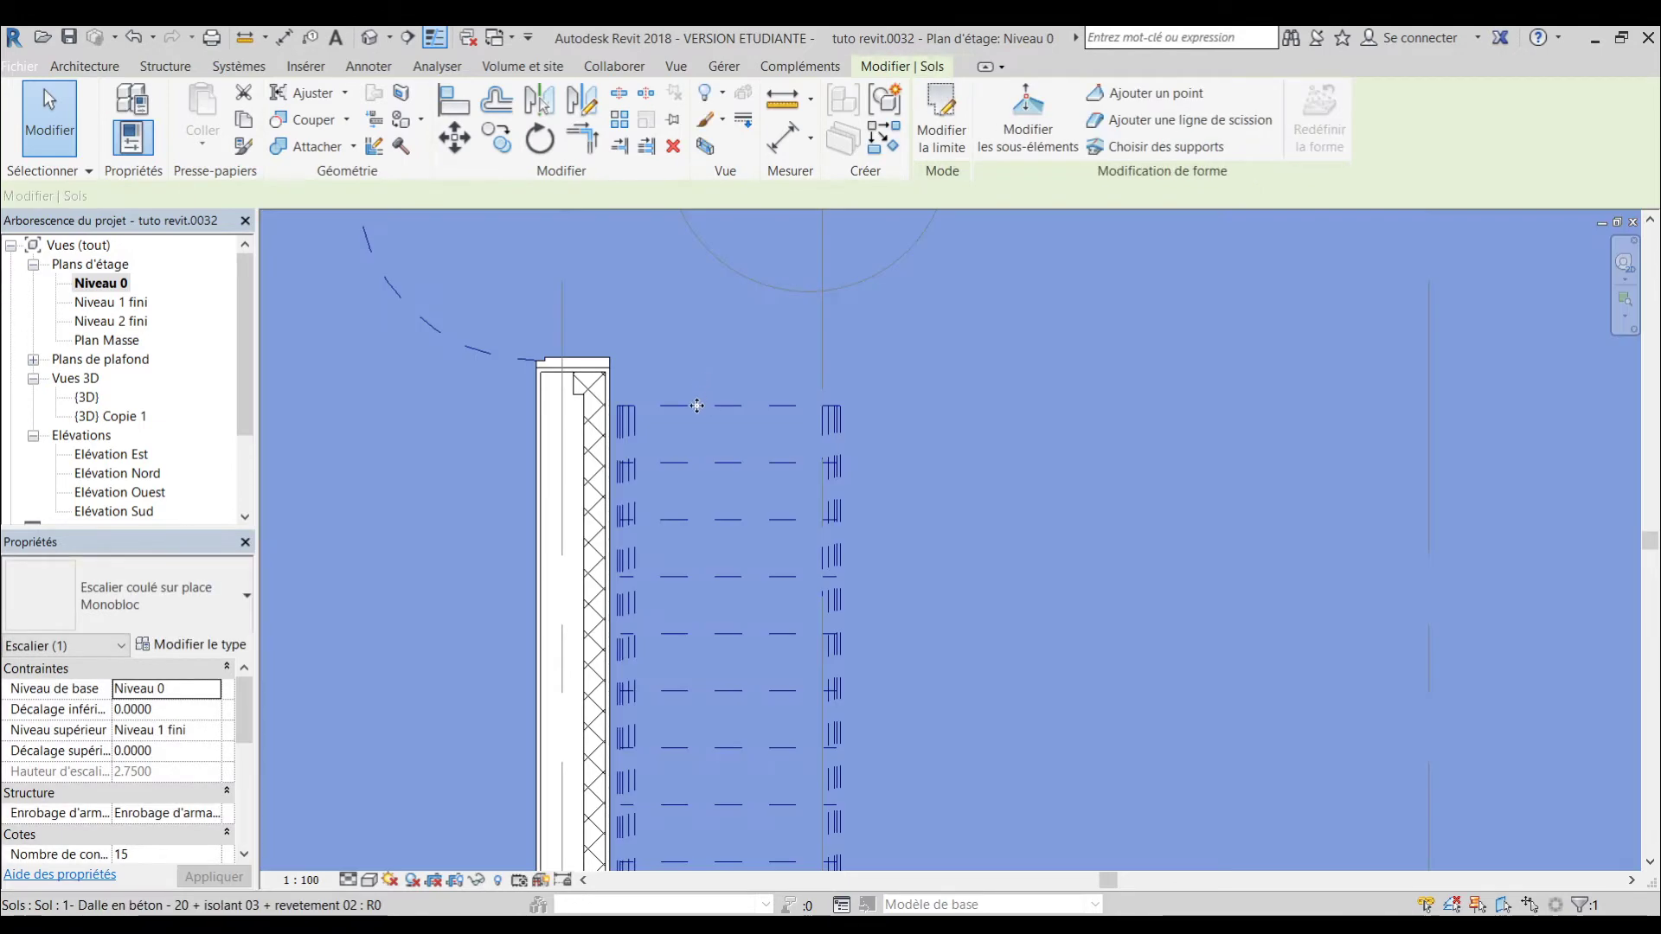
pyautogui.press('Escape')
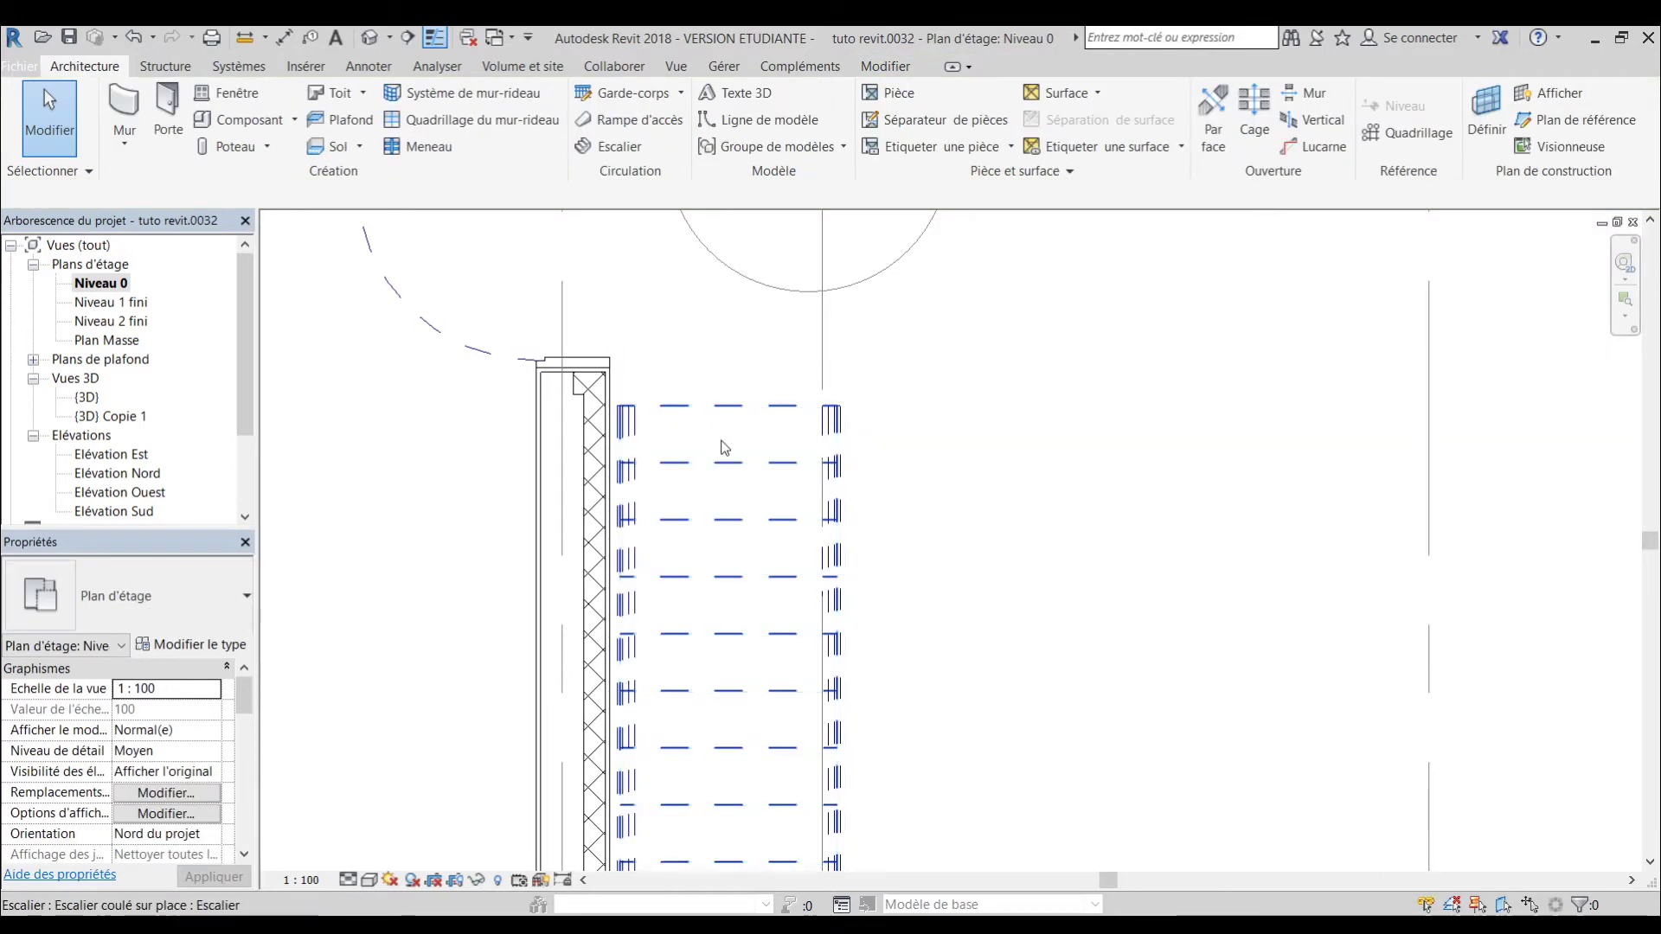
pyautogui.click(725, 404)
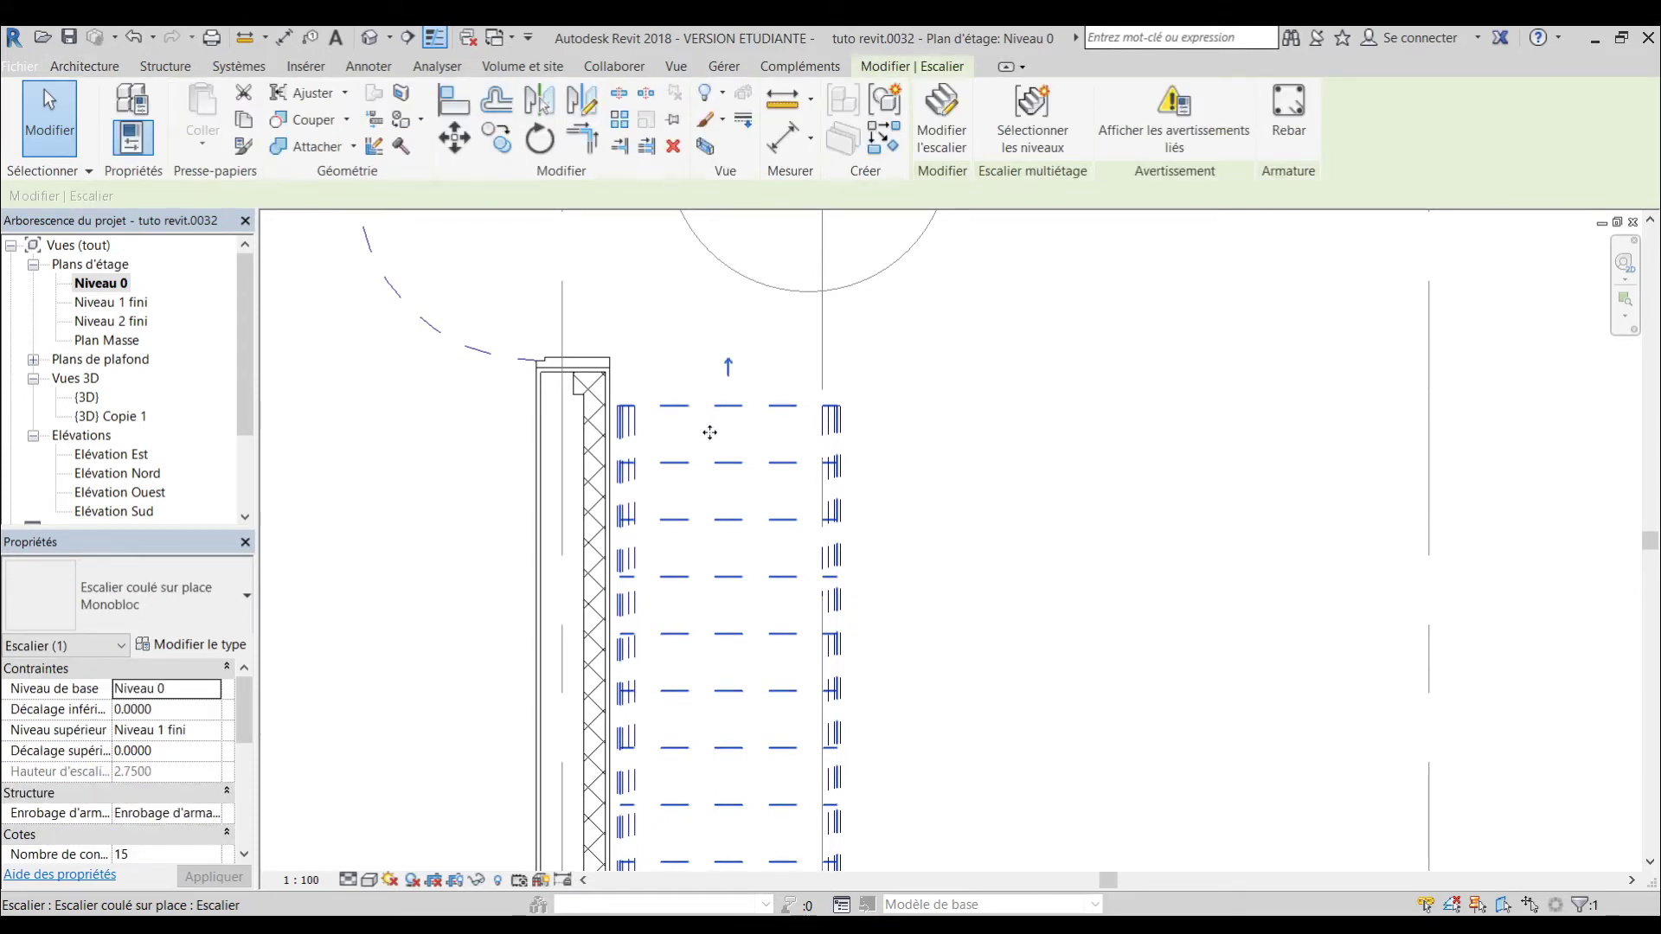
pyautogui.moveTo(707, 437); pyautogui.dragTo(720, 447)
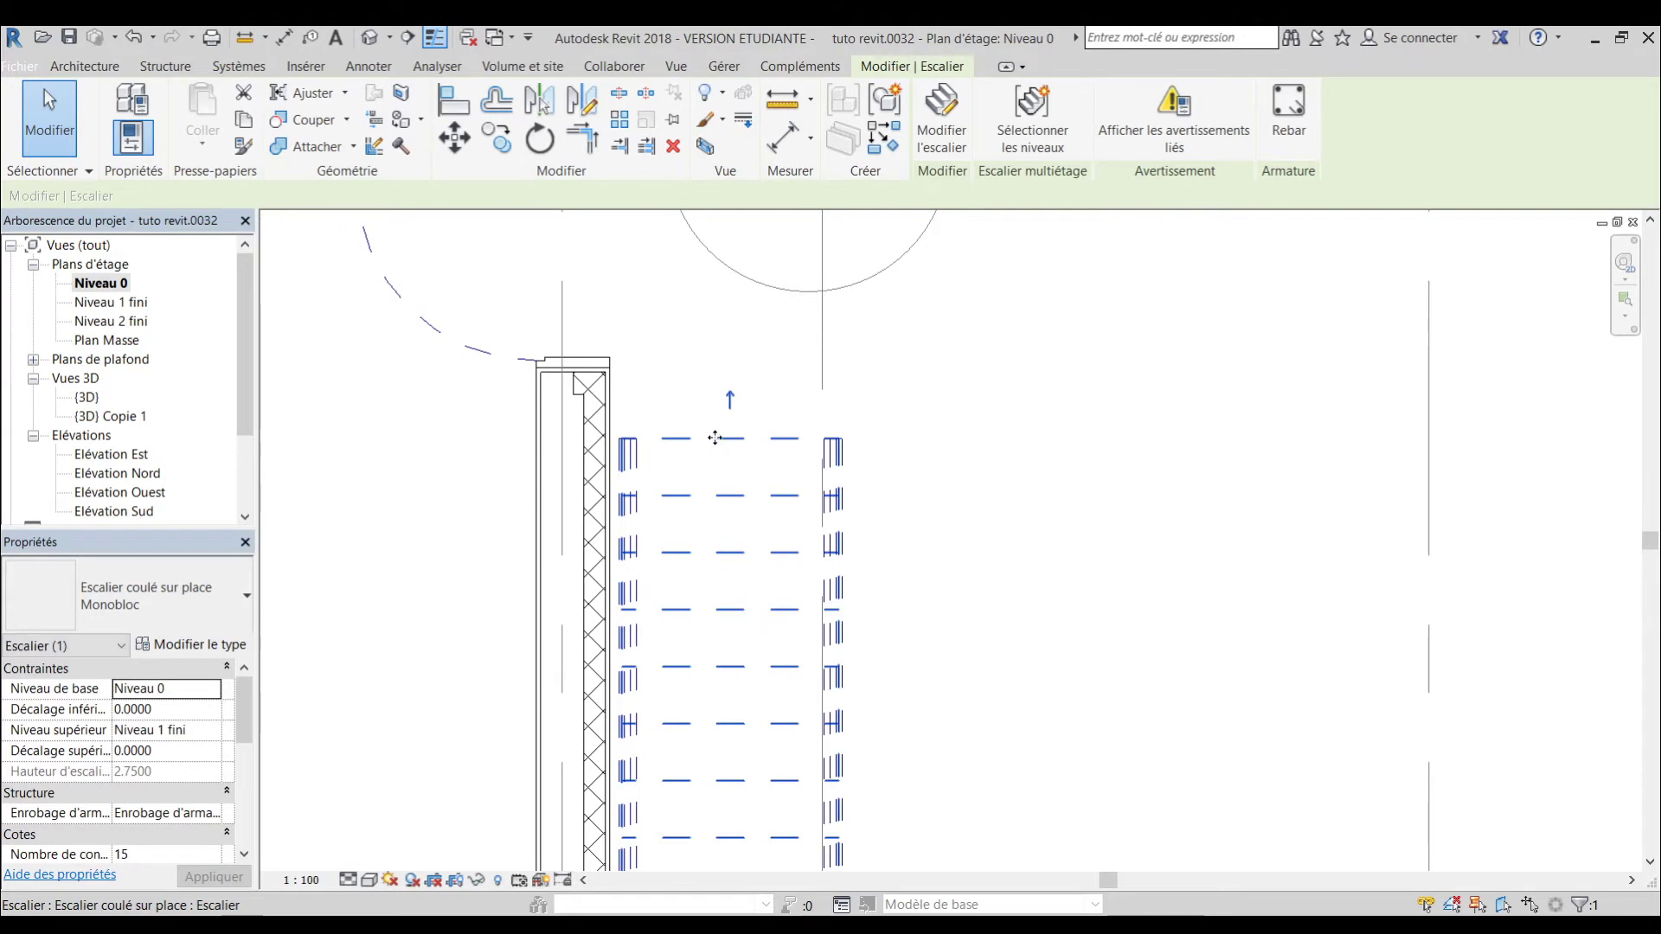
# - Flip the stair's climbing direction and flip it back so it climbs away from the entrance wall
pyautogui.scroll(-5, 718, 443)
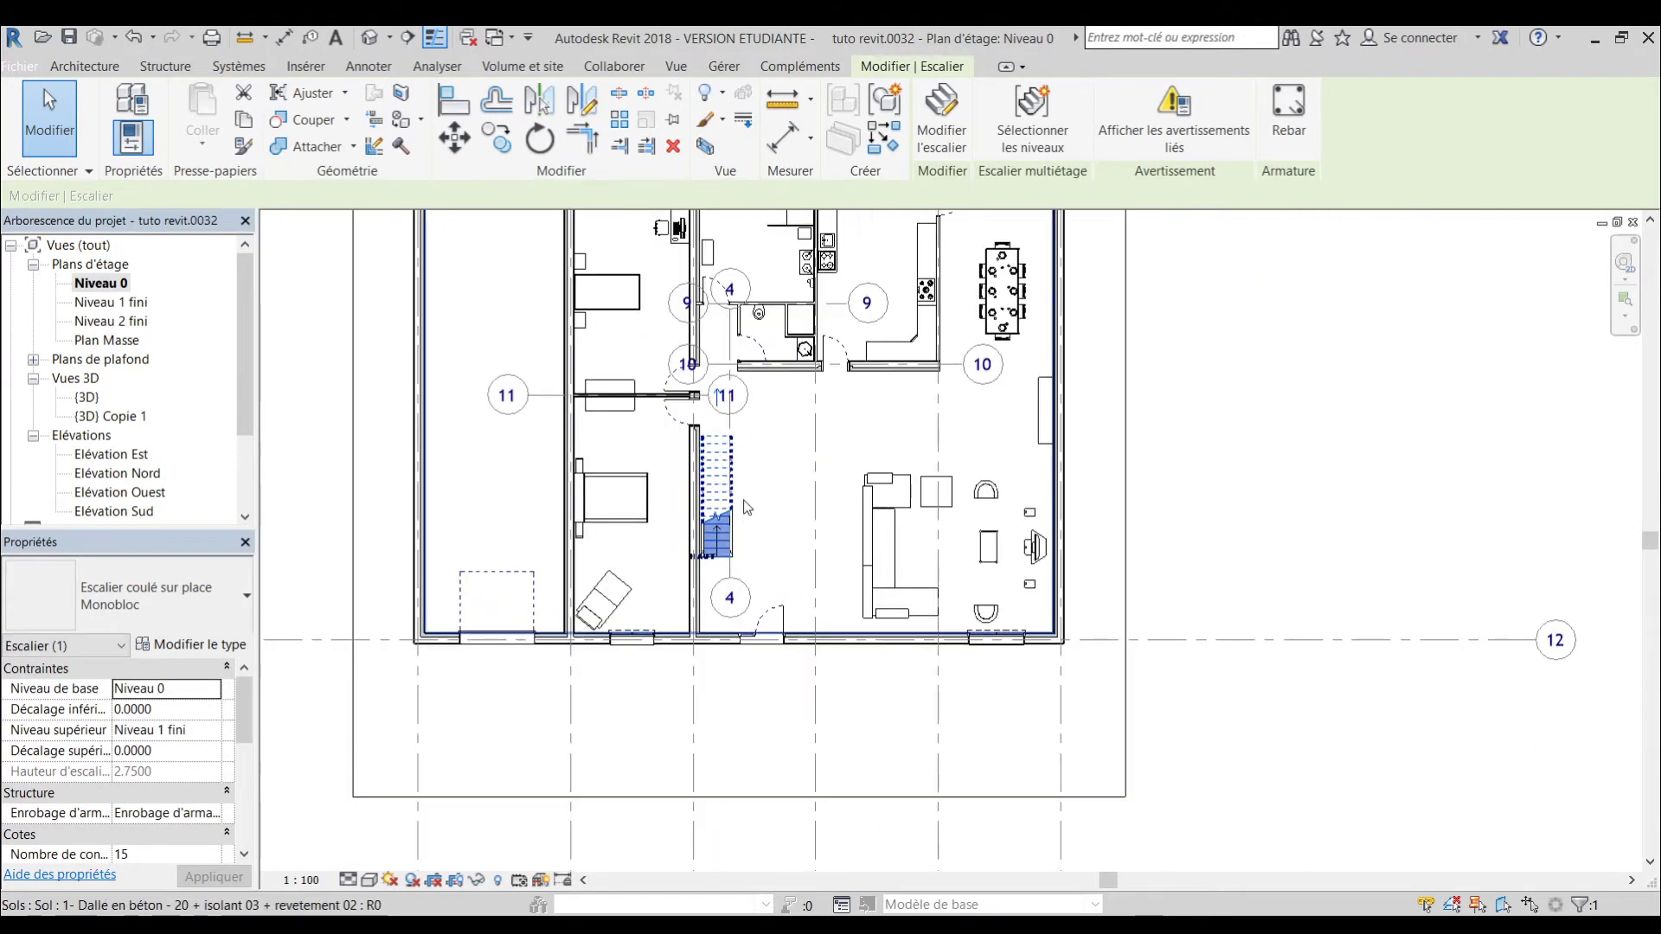
pyautogui.scroll(3, 742, 497)
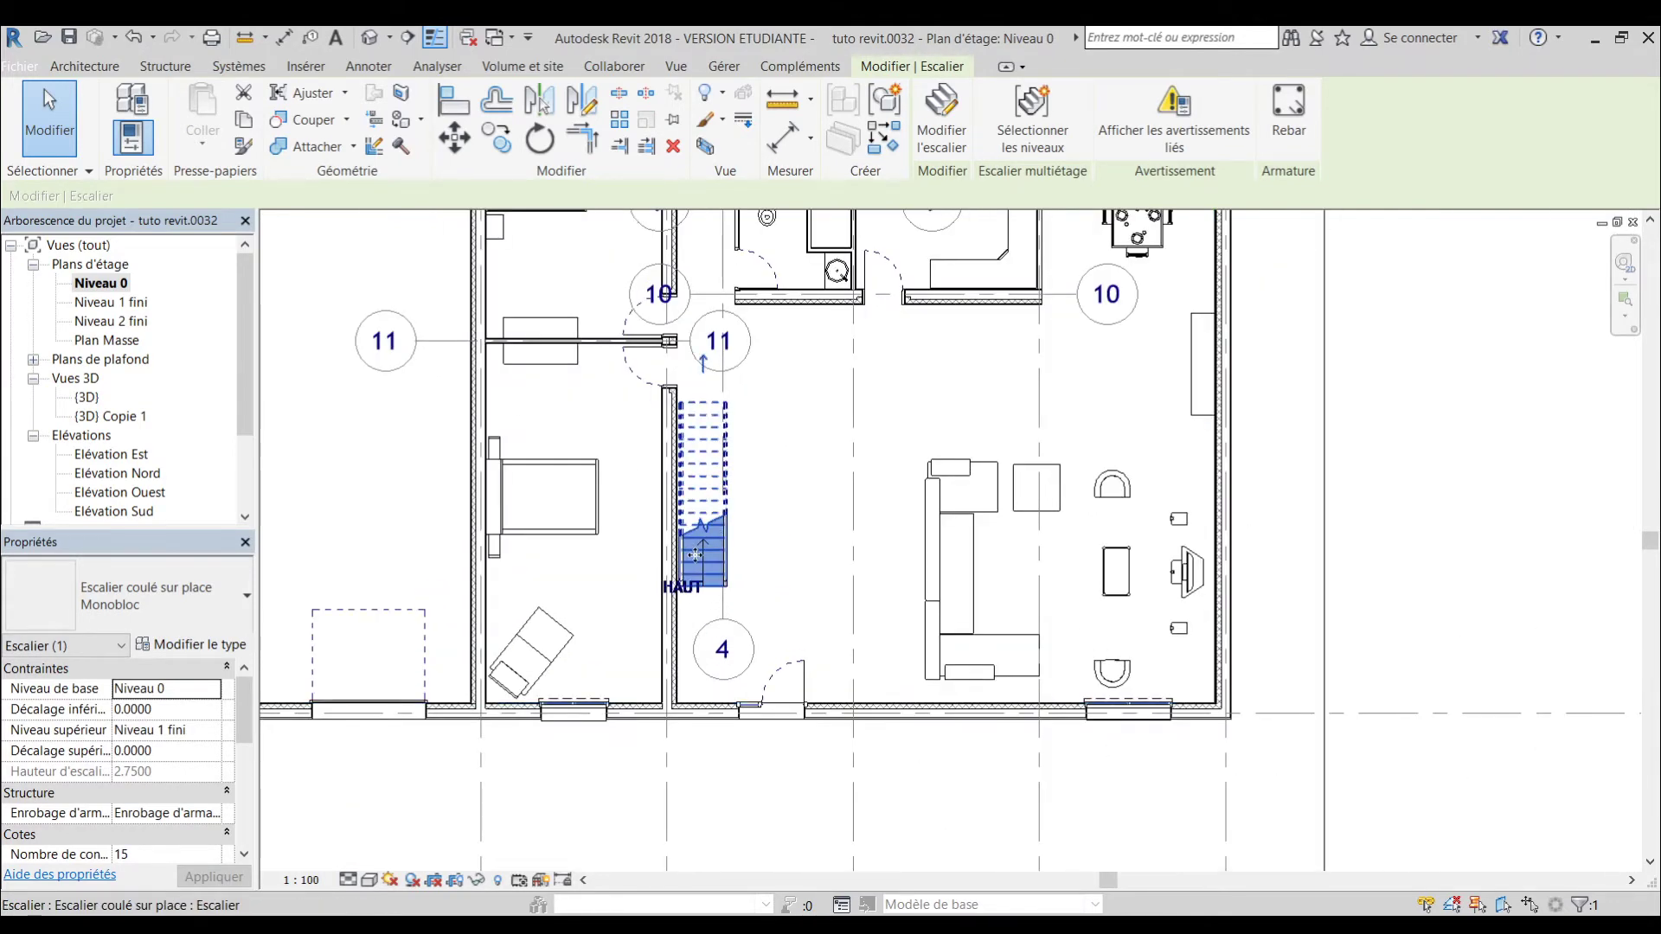
pyautogui.scroll(2, 705, 378)
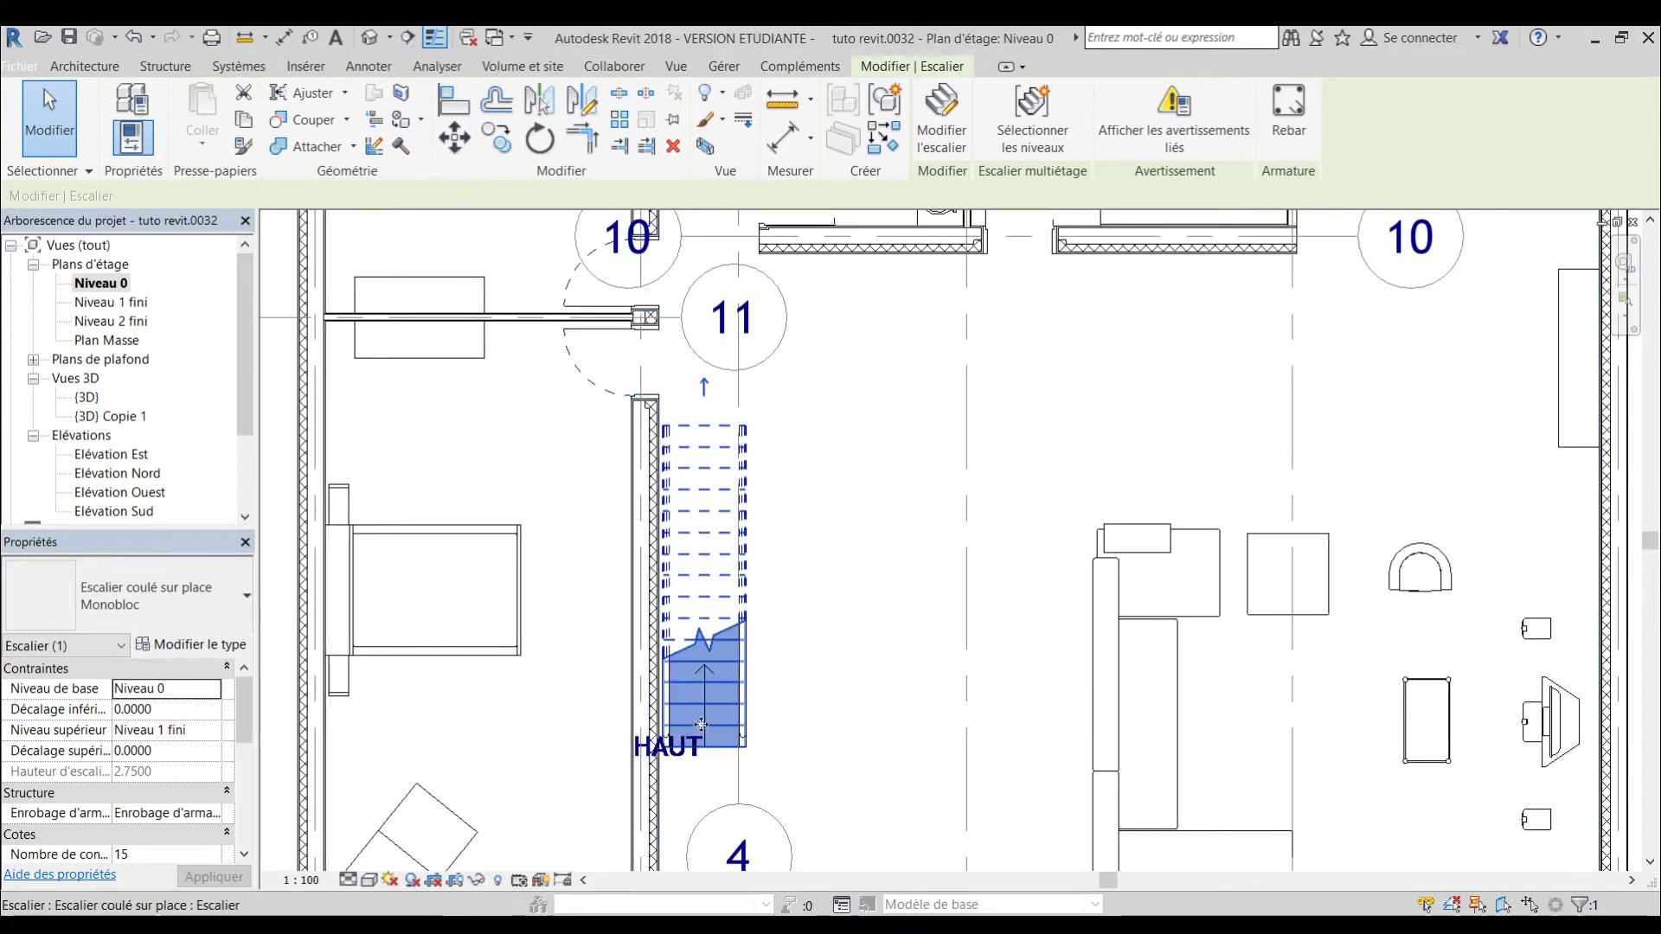
pyautogui.click(705, 385)
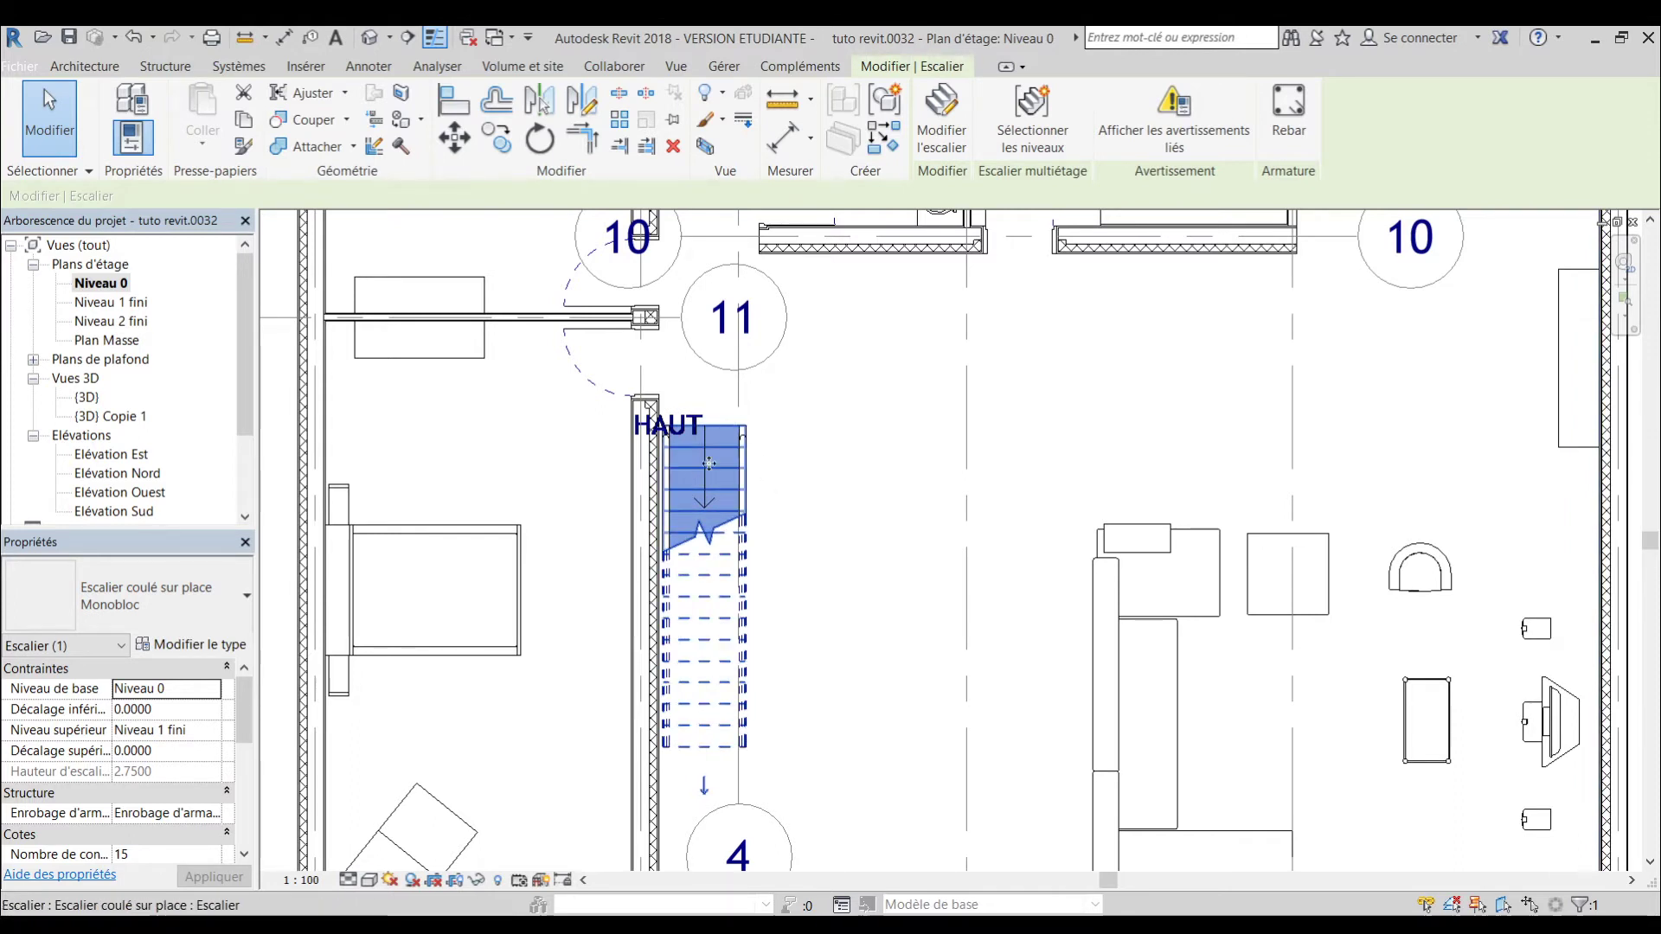
pyautogui.click(705, 789)
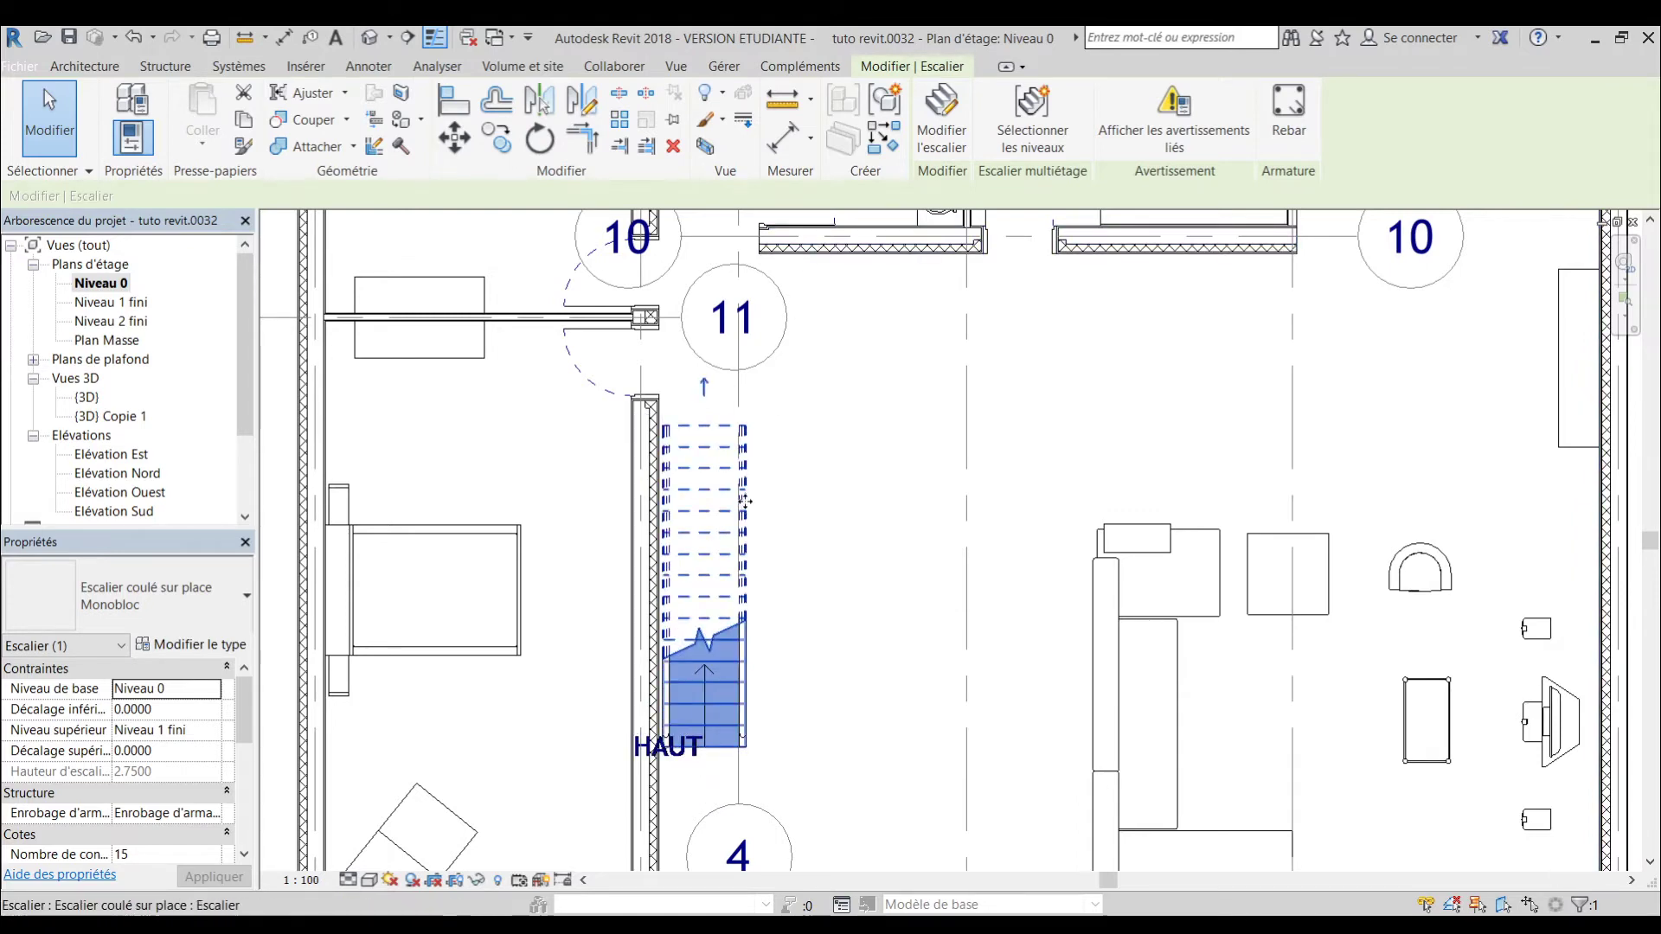
# - Deselect the stair and examine in the {3D} view how its upper end passes through the upper slab
pyautogui.scroll(-5, 745, 500)
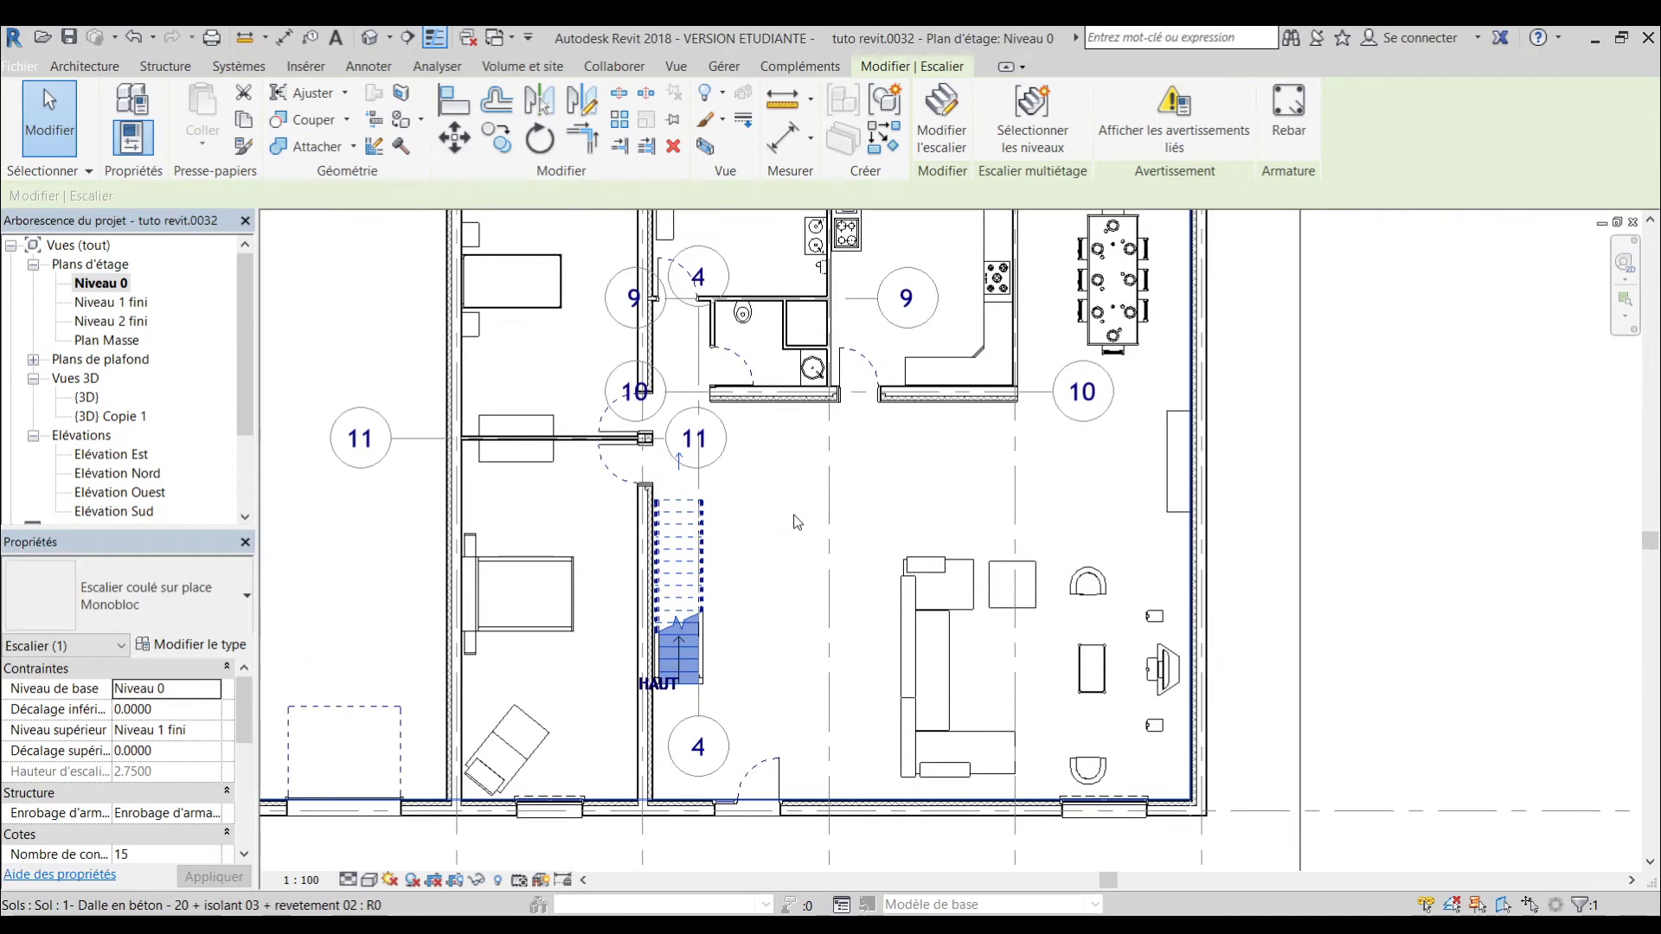
pyautogui.press('Escape')
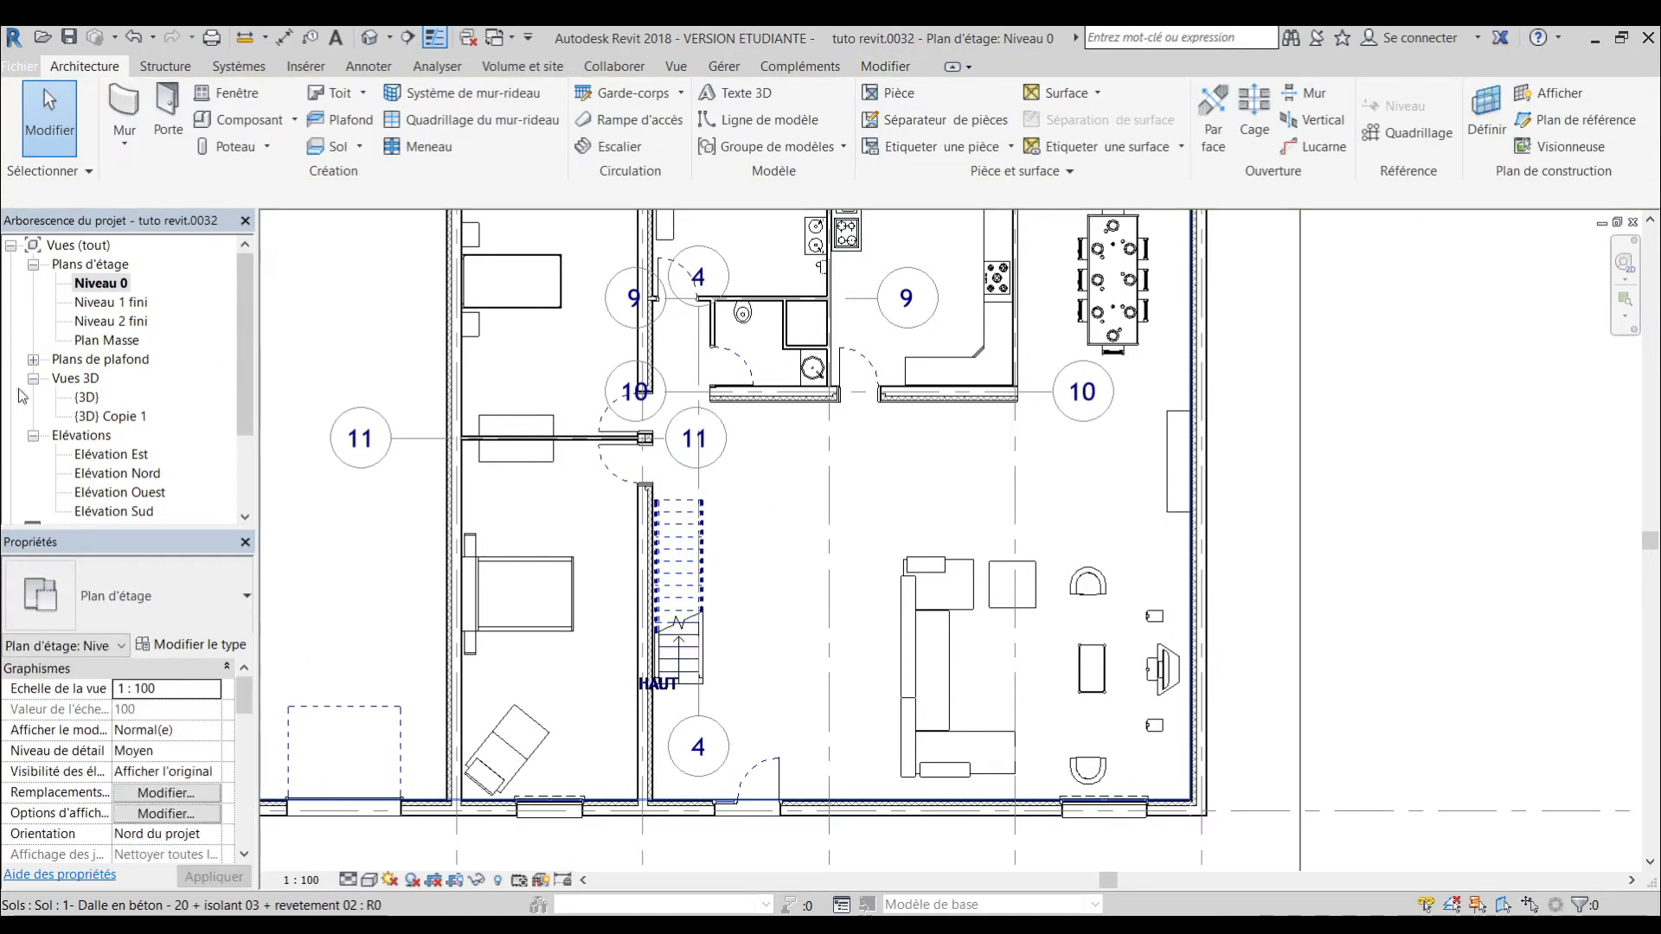
pyautogui.doubleClick(87, 398)
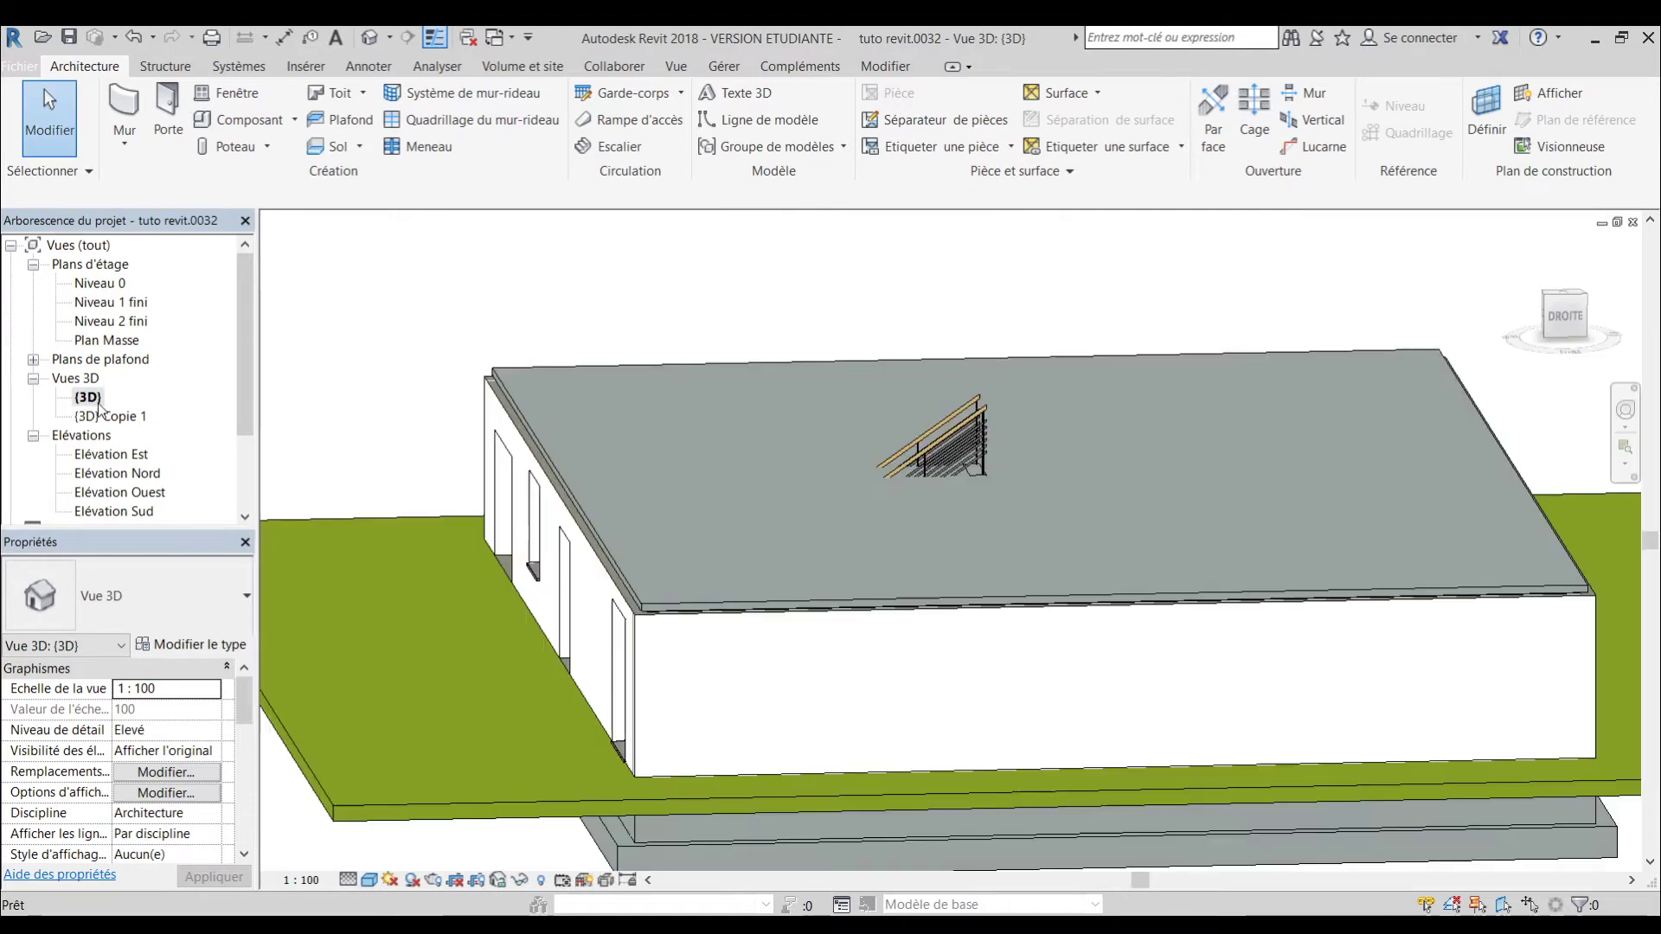
pyautogui.scroll(3, 983, 476)
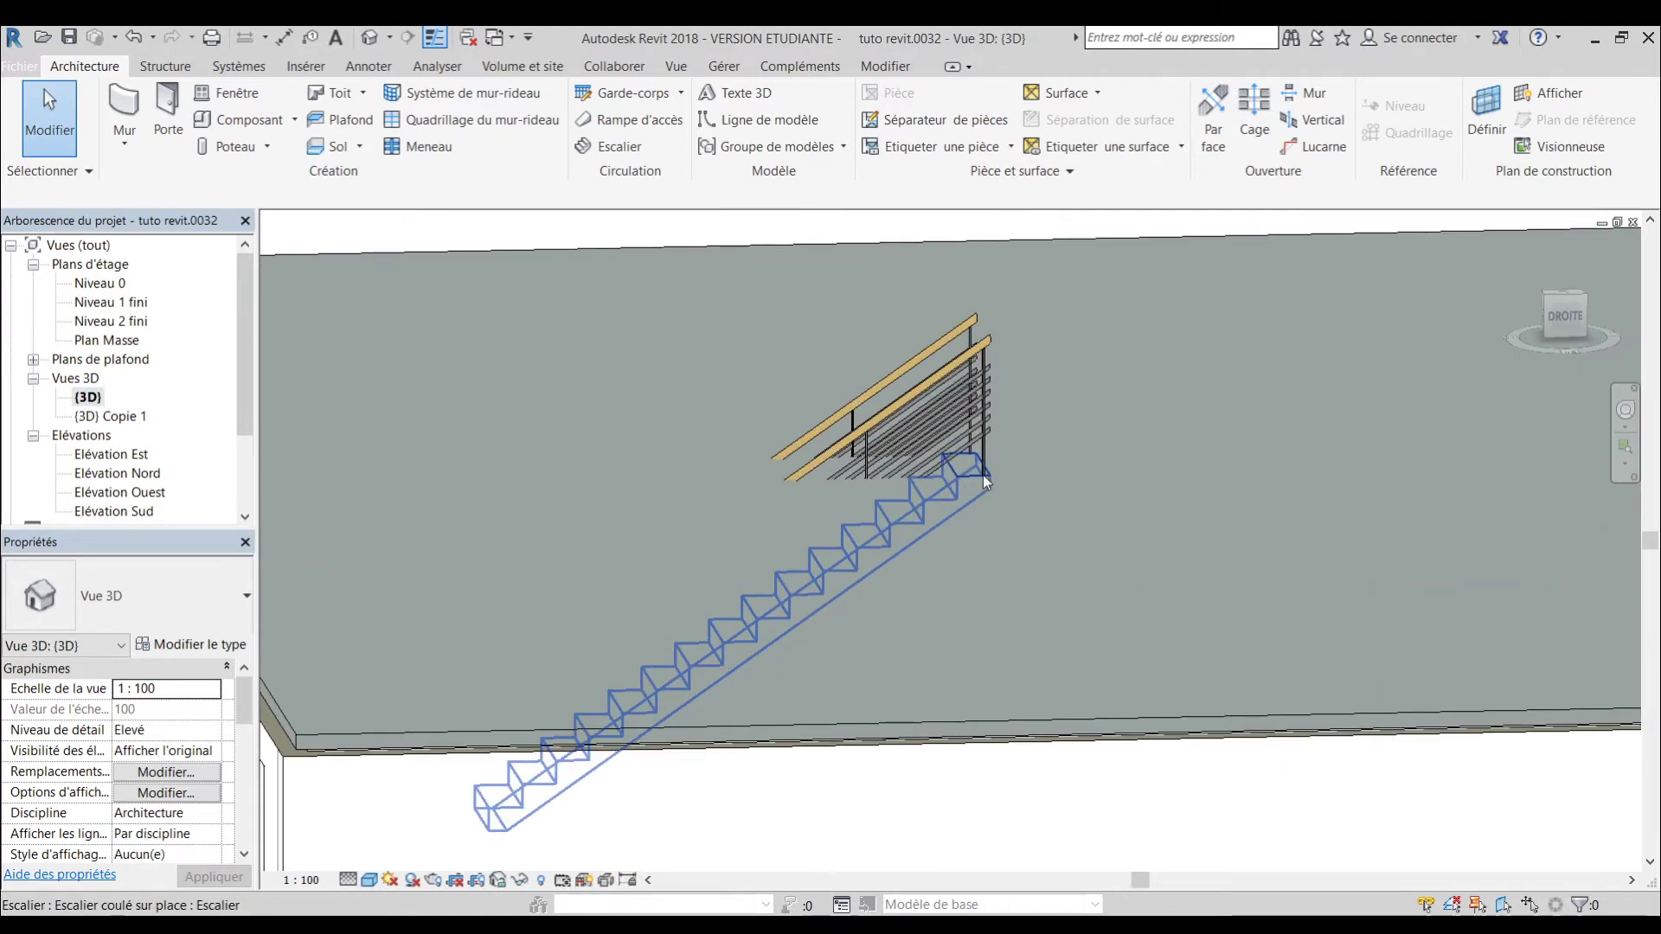
pyautogui.scroll(2, 983, 473)
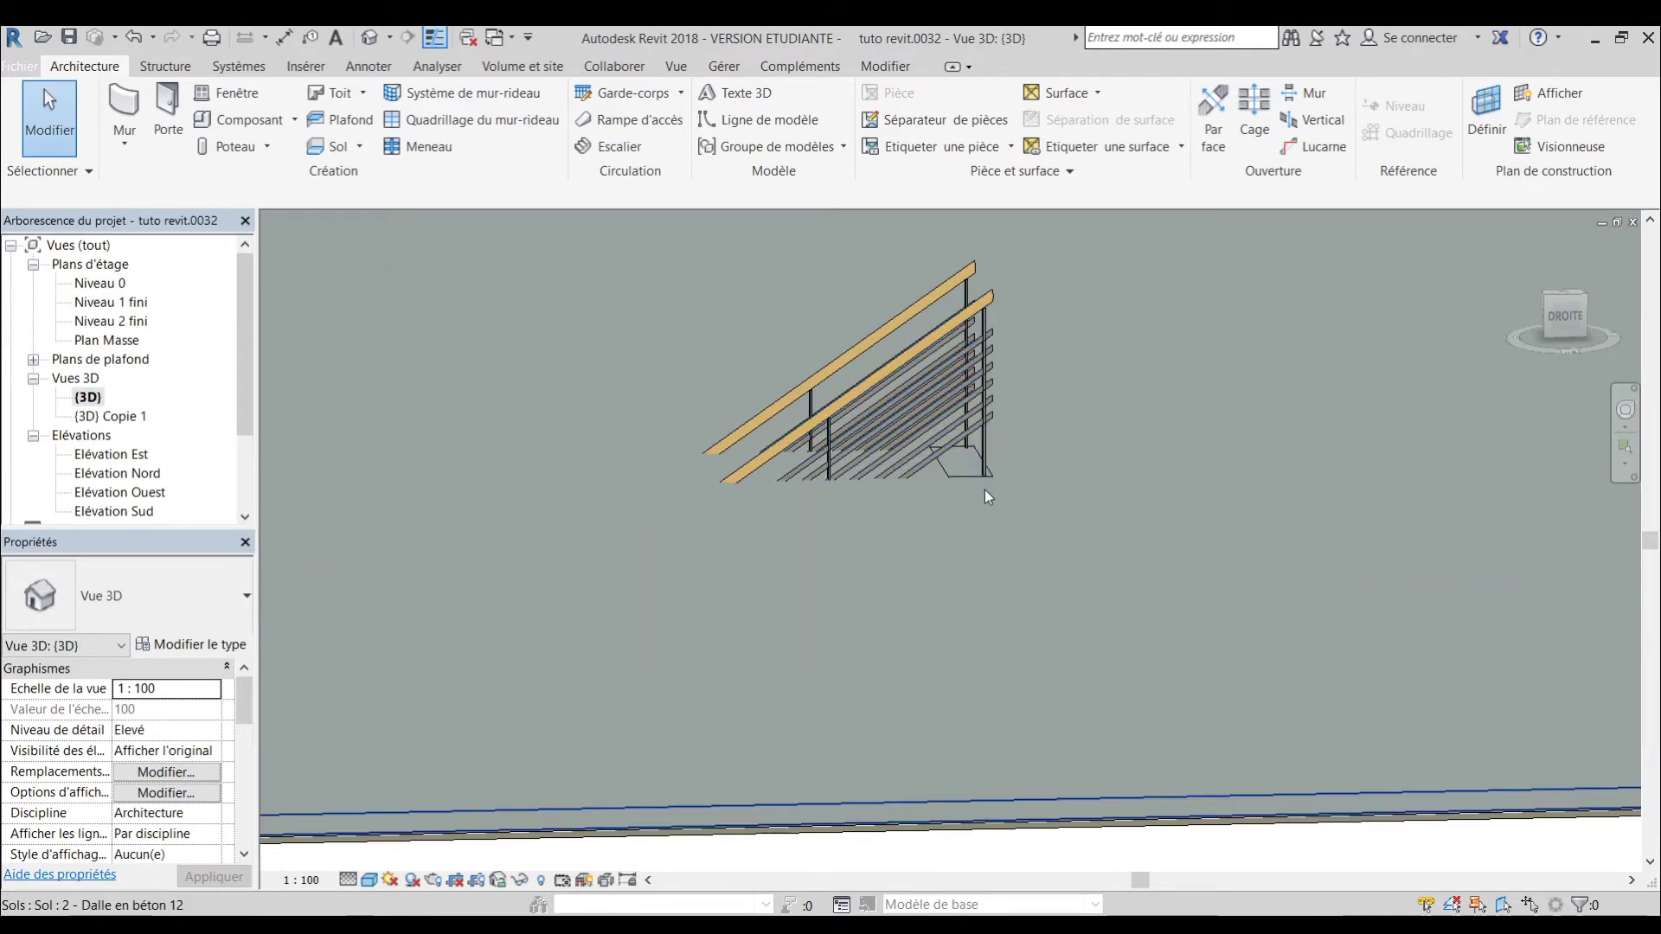
pyautogui.scroll(-3, 976, 469)
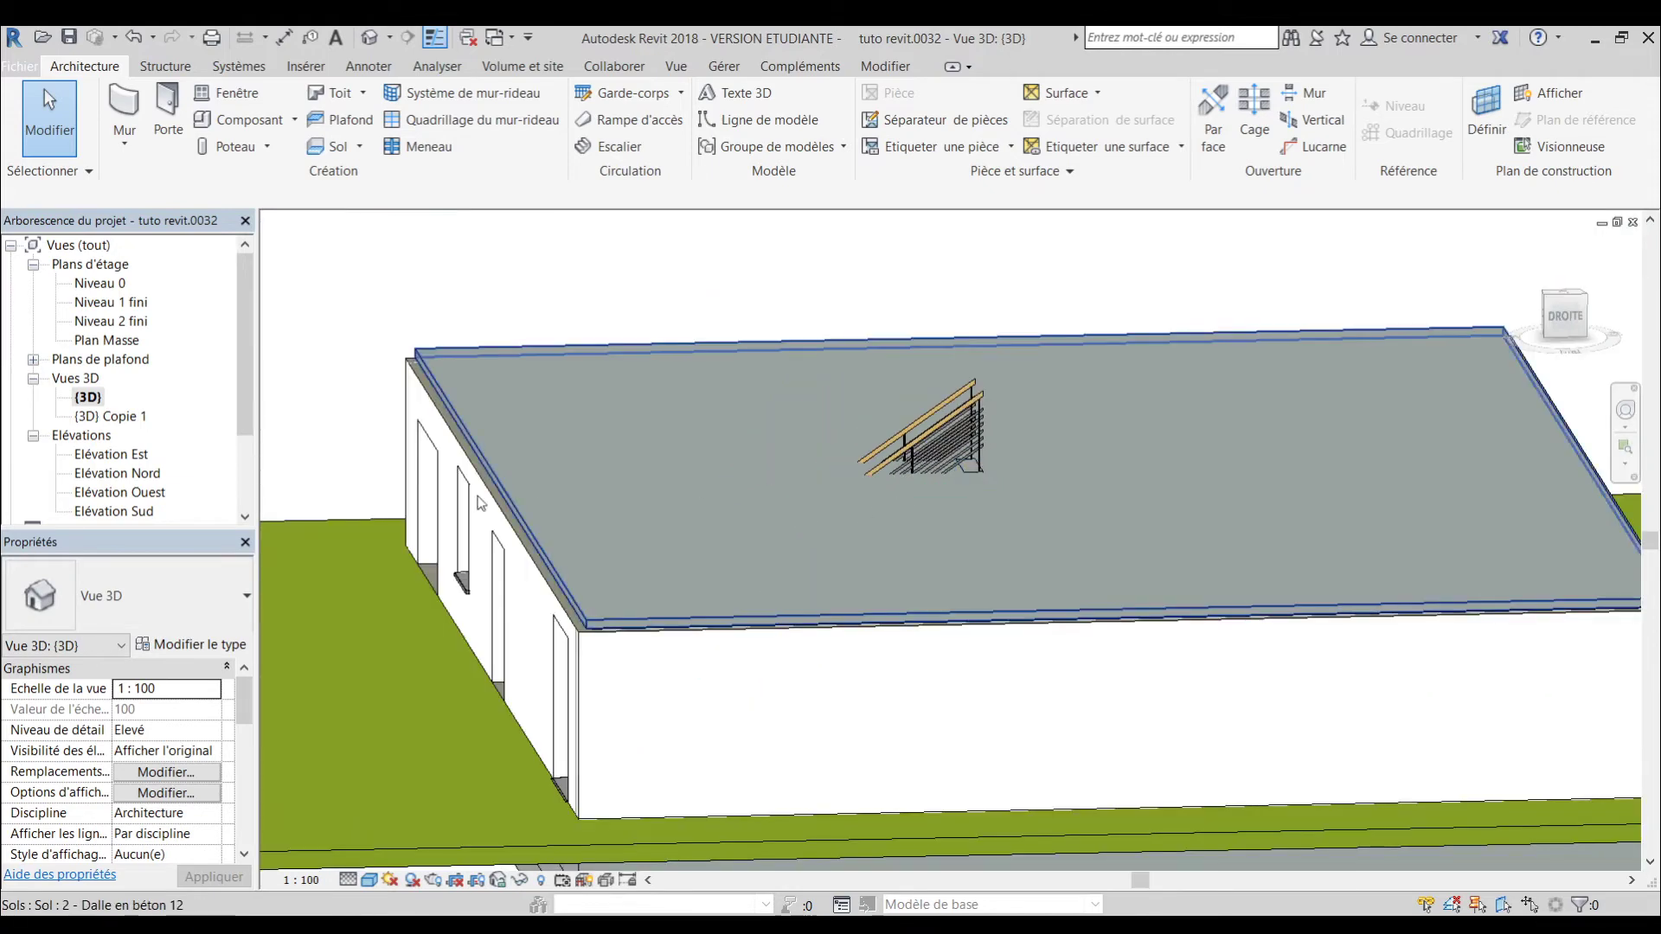
# - Begin a shaft opening from the Niveau 0 floor plan with its base constraint set to niveau 1 structure
pyautogui.doubleClick(99, 283)
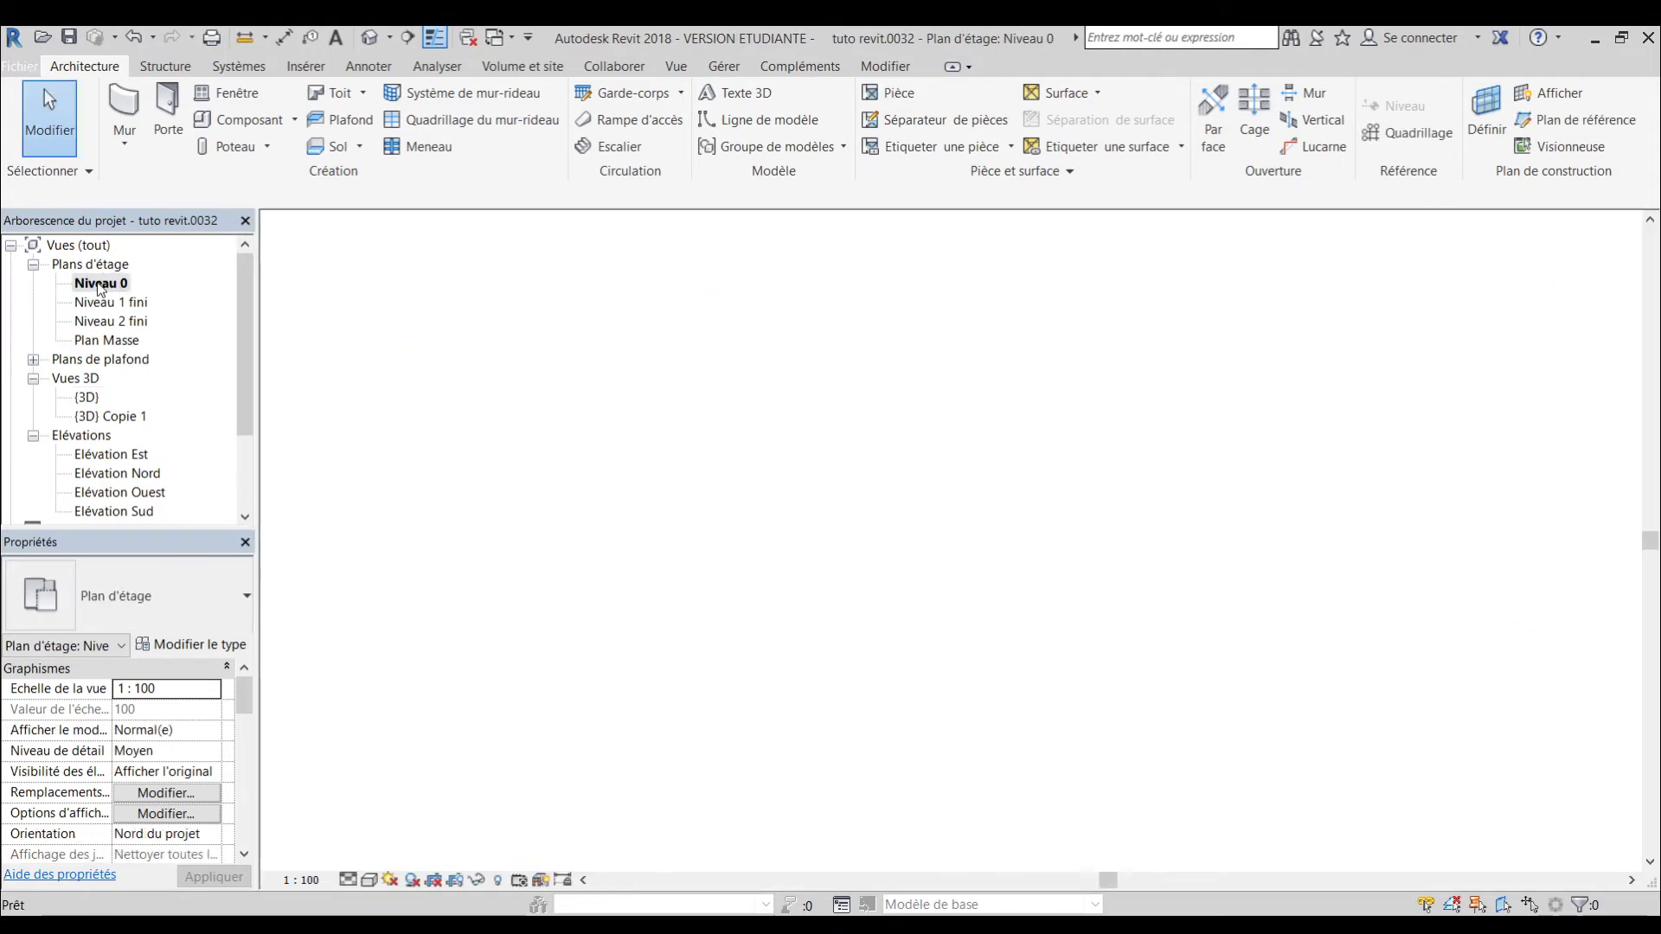
pyautogui.scroll(2, 654, 511)
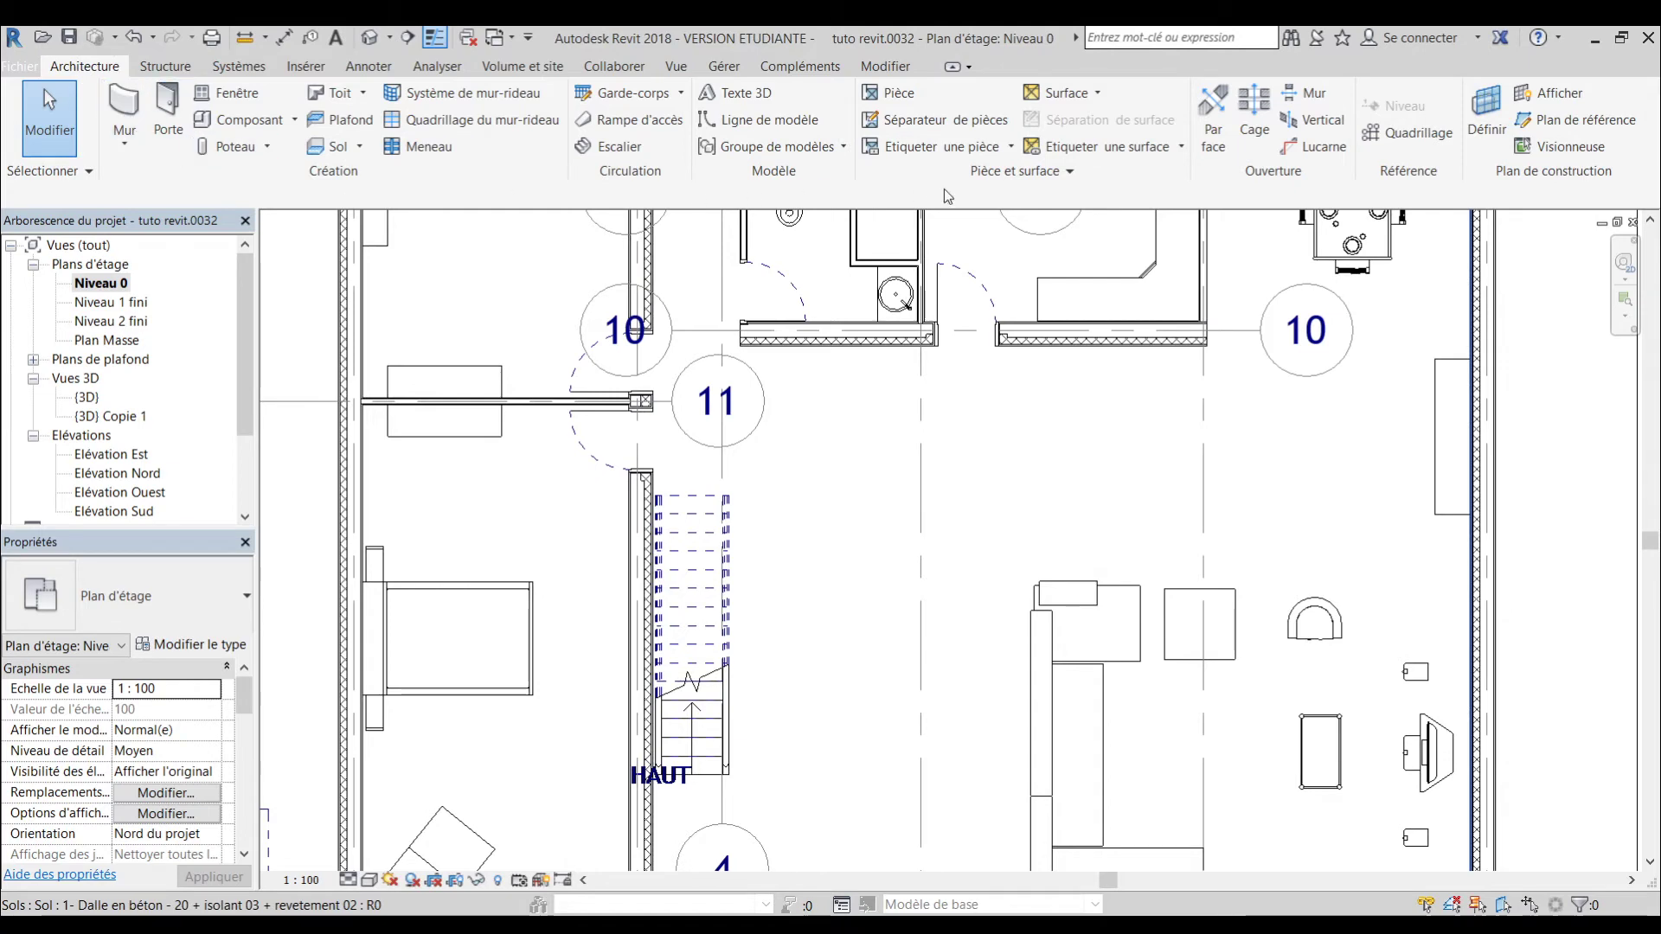
pyautogui.click(1259, 113)
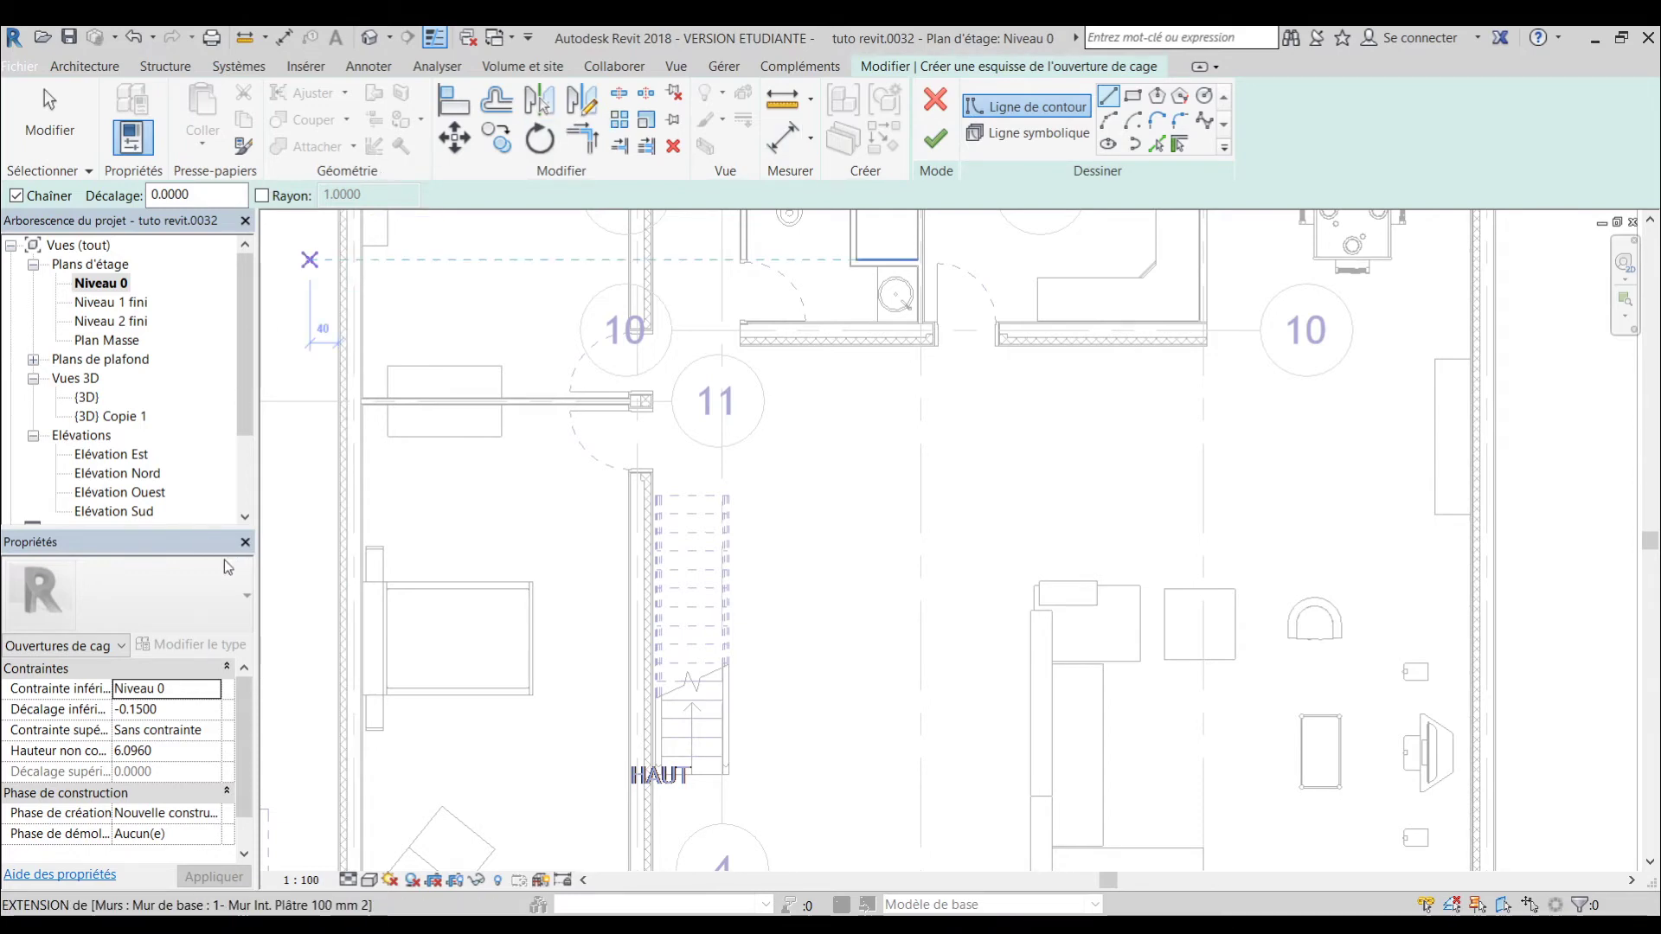
pyautogui.click(197, 689)
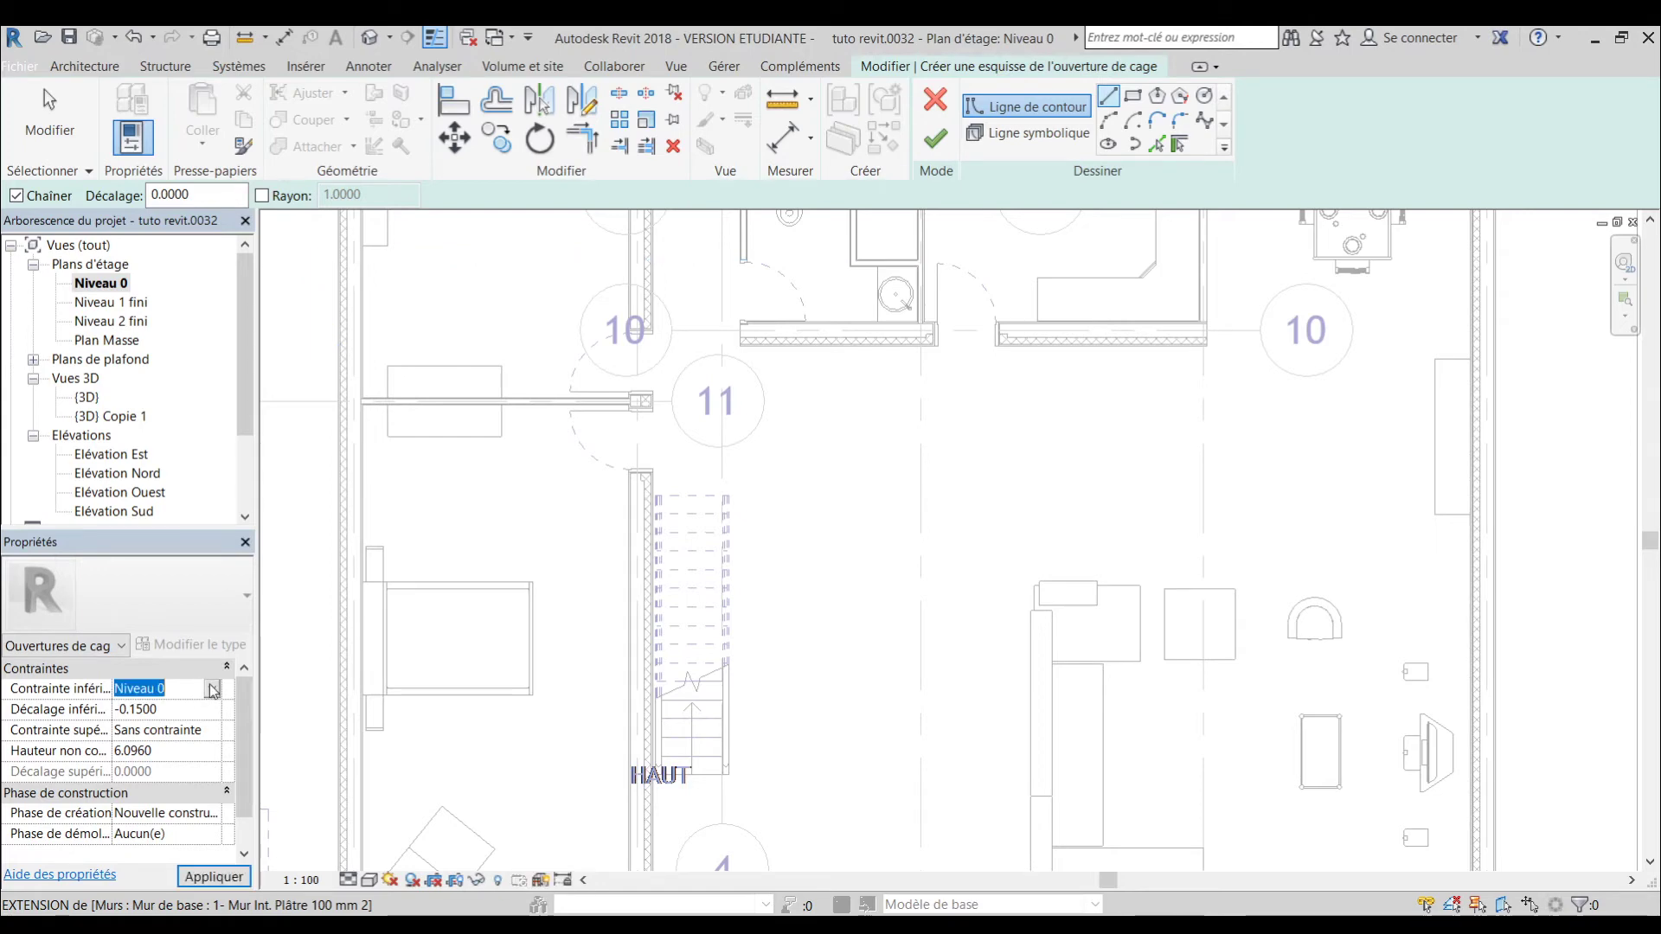
pyautogui.click(190, 743)
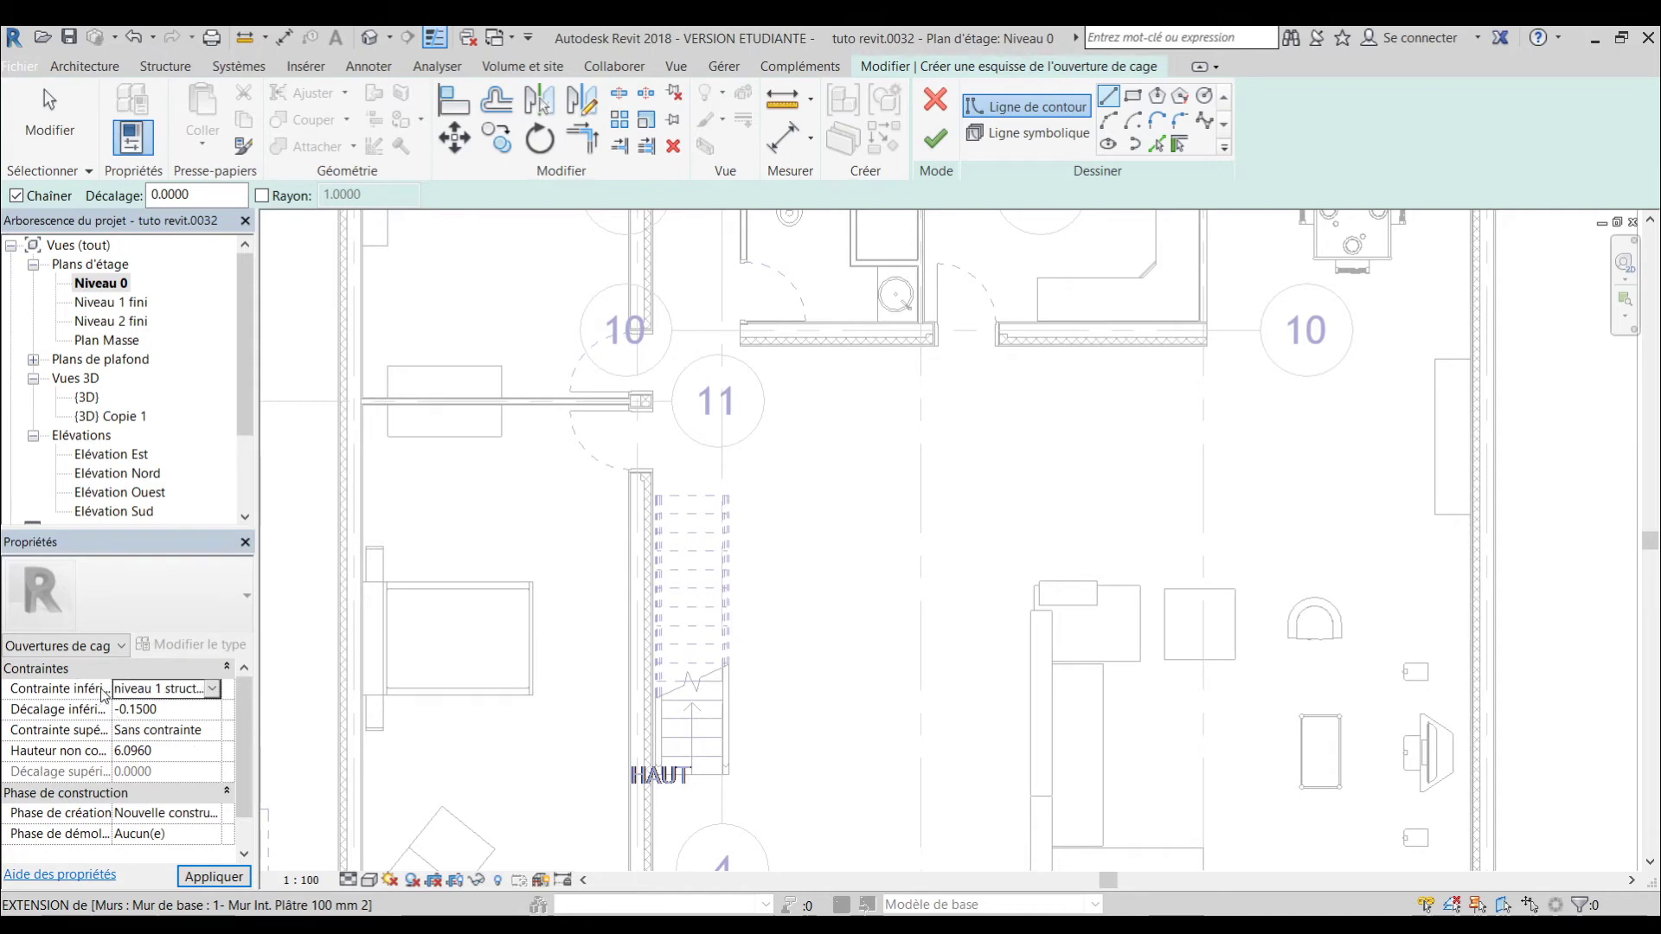
# - Set the shaft opening's top constraint to a Jusqu'au niveau option and apply the constraints
pyautogui.click(158, 735)
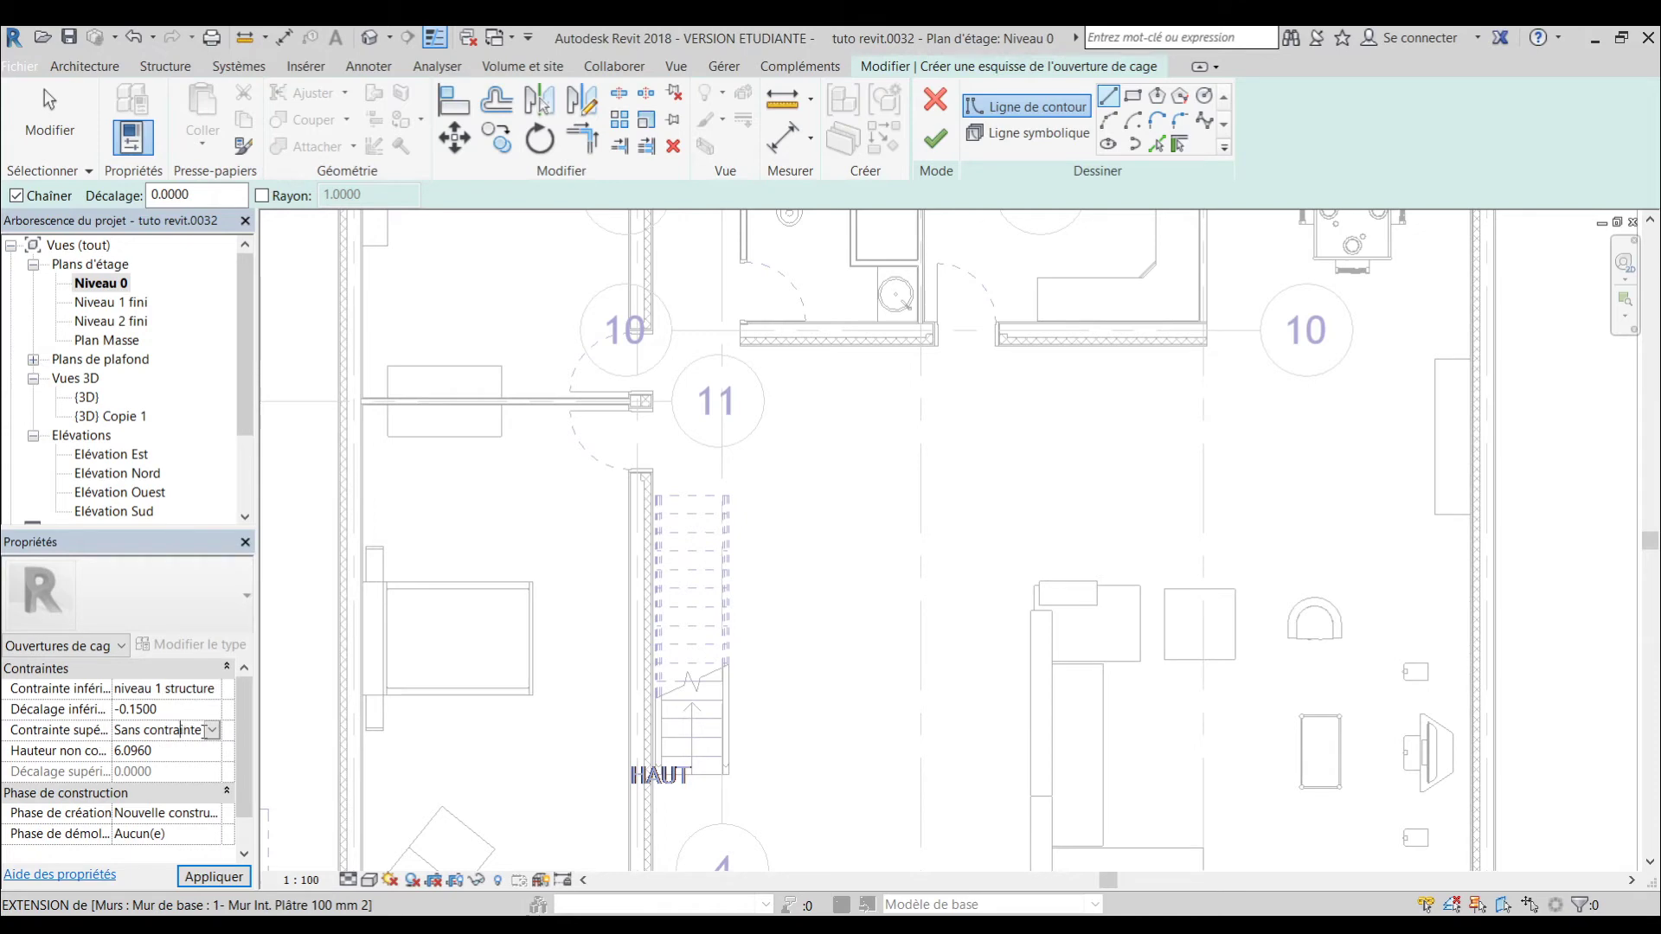
pyautogui.click(213, 733)
pyautogui.click(212, 821)
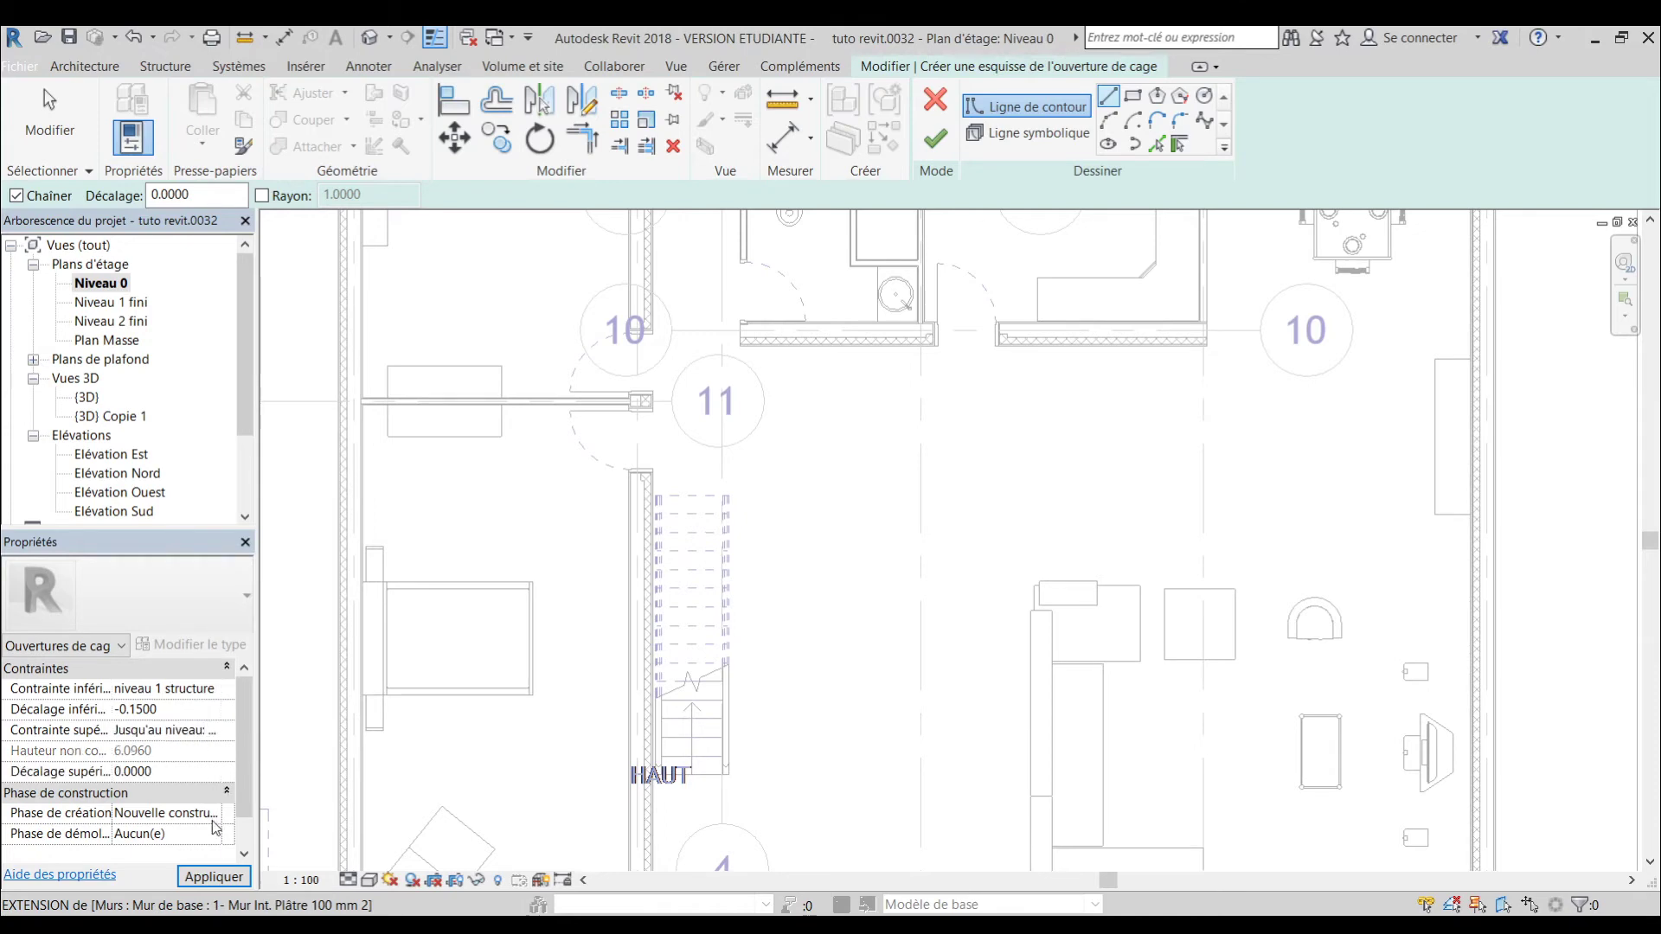
pyautogui.click(213, 876)
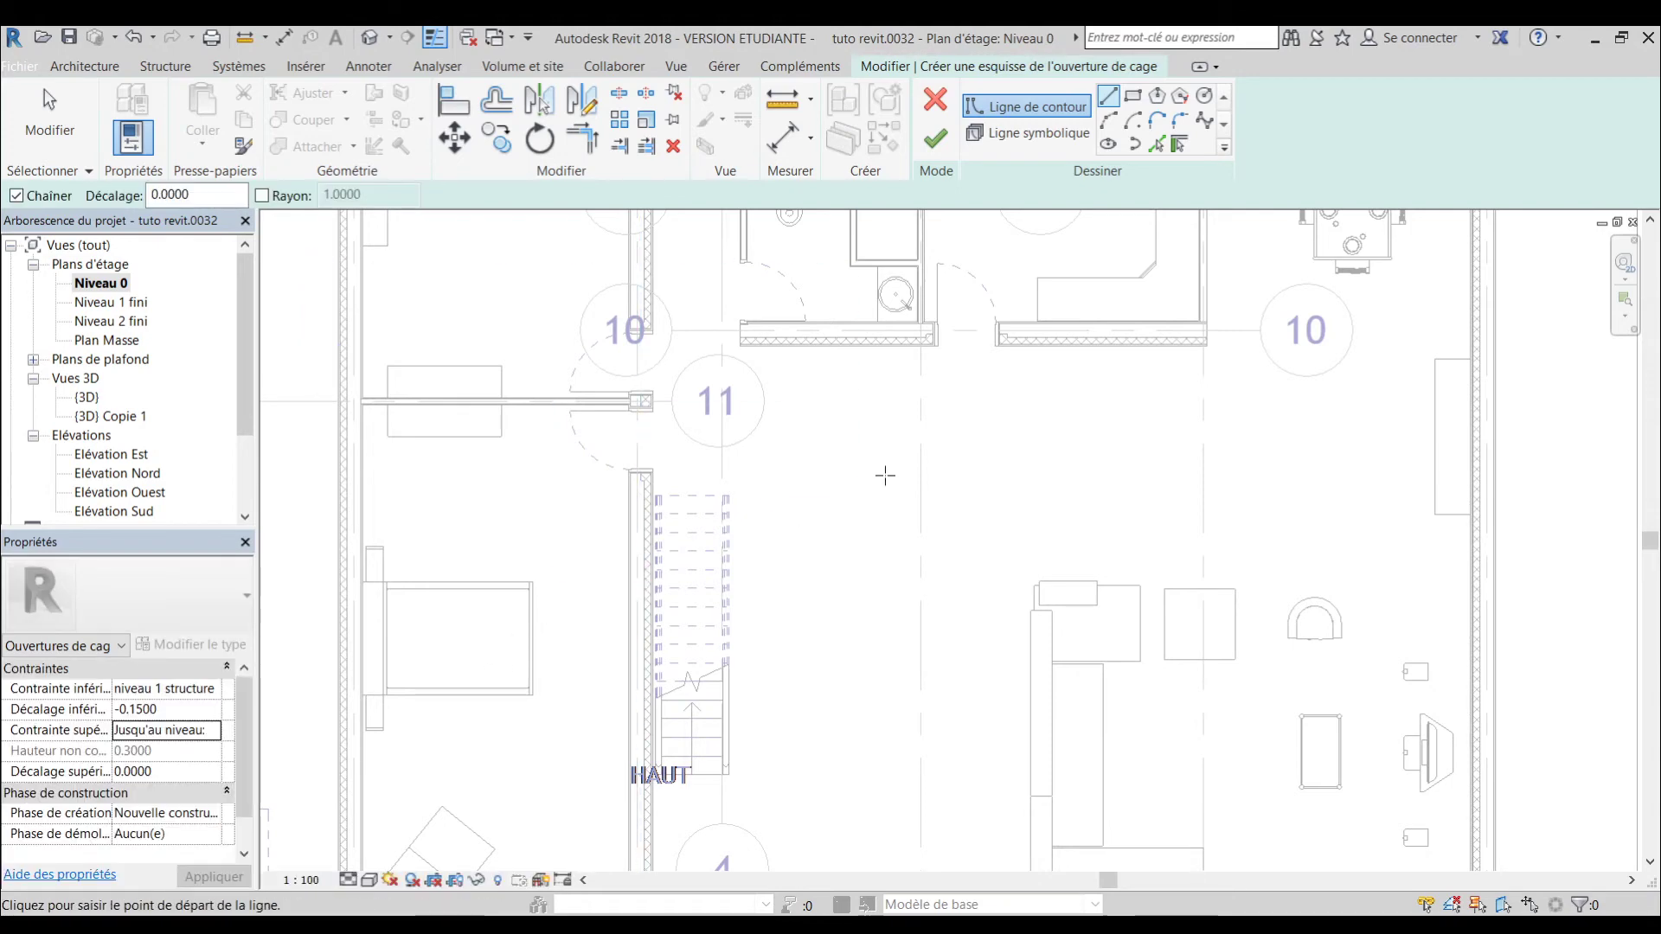
# - Draw the shaft's first boundary line, about 1.03 m long, across the stair's upper end between the outer edges of both railings
pyautogui.scroll(5, 658, 470)
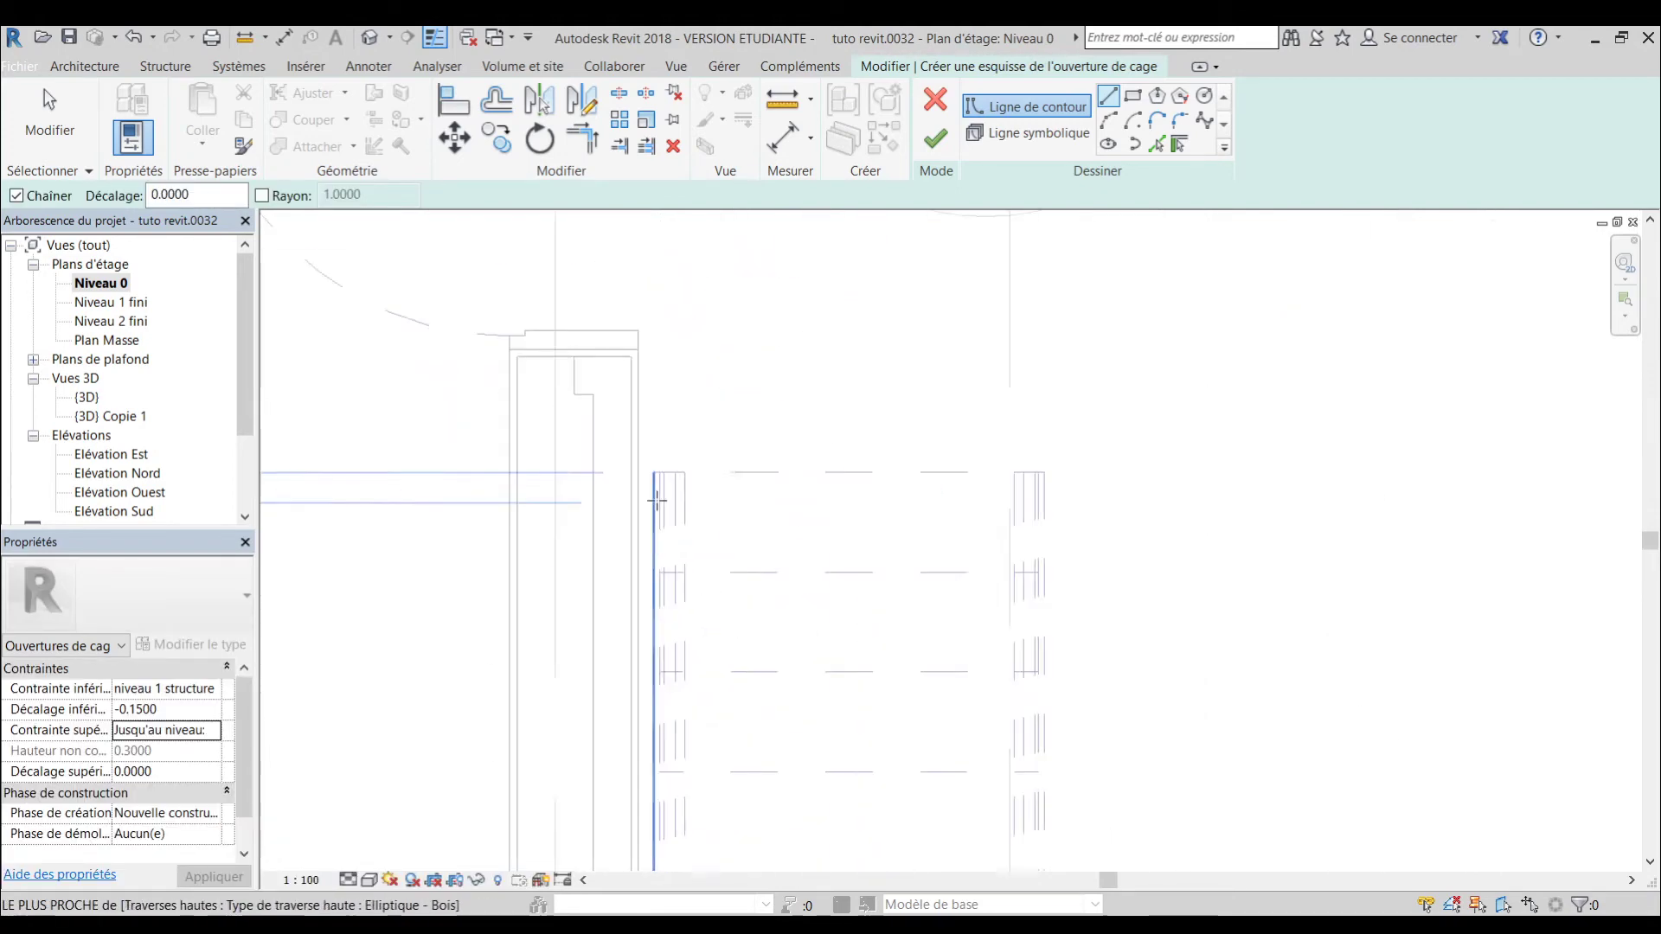
pyautogui.scroll(2, 659, 470)
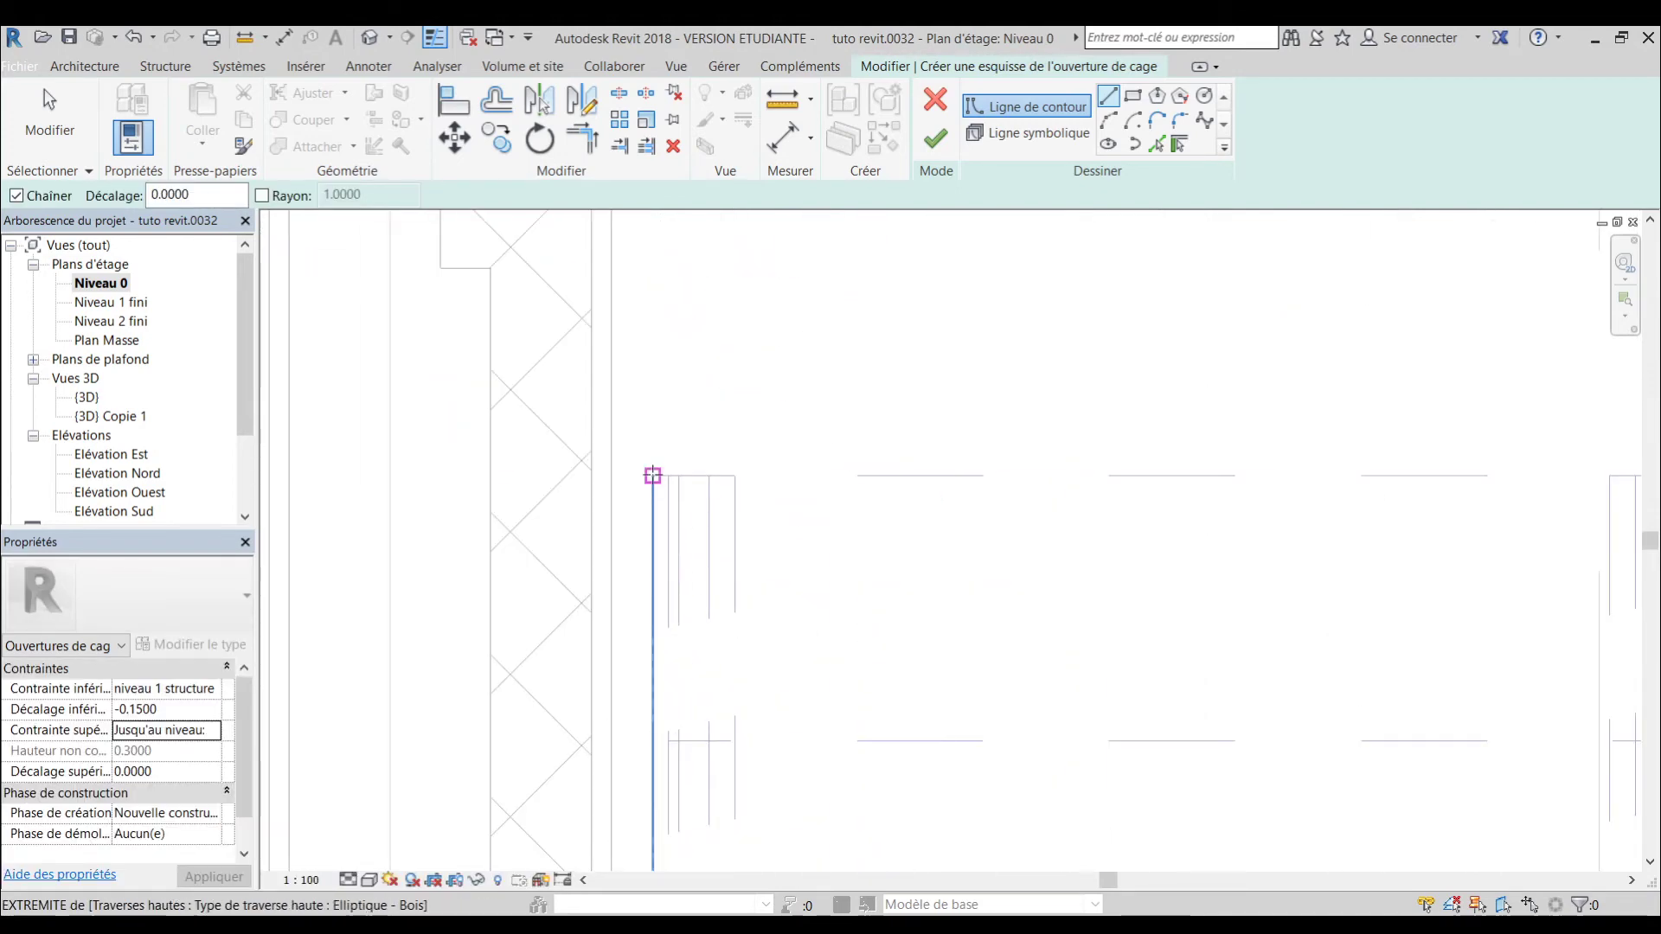
pyautogui.click(653, 475)
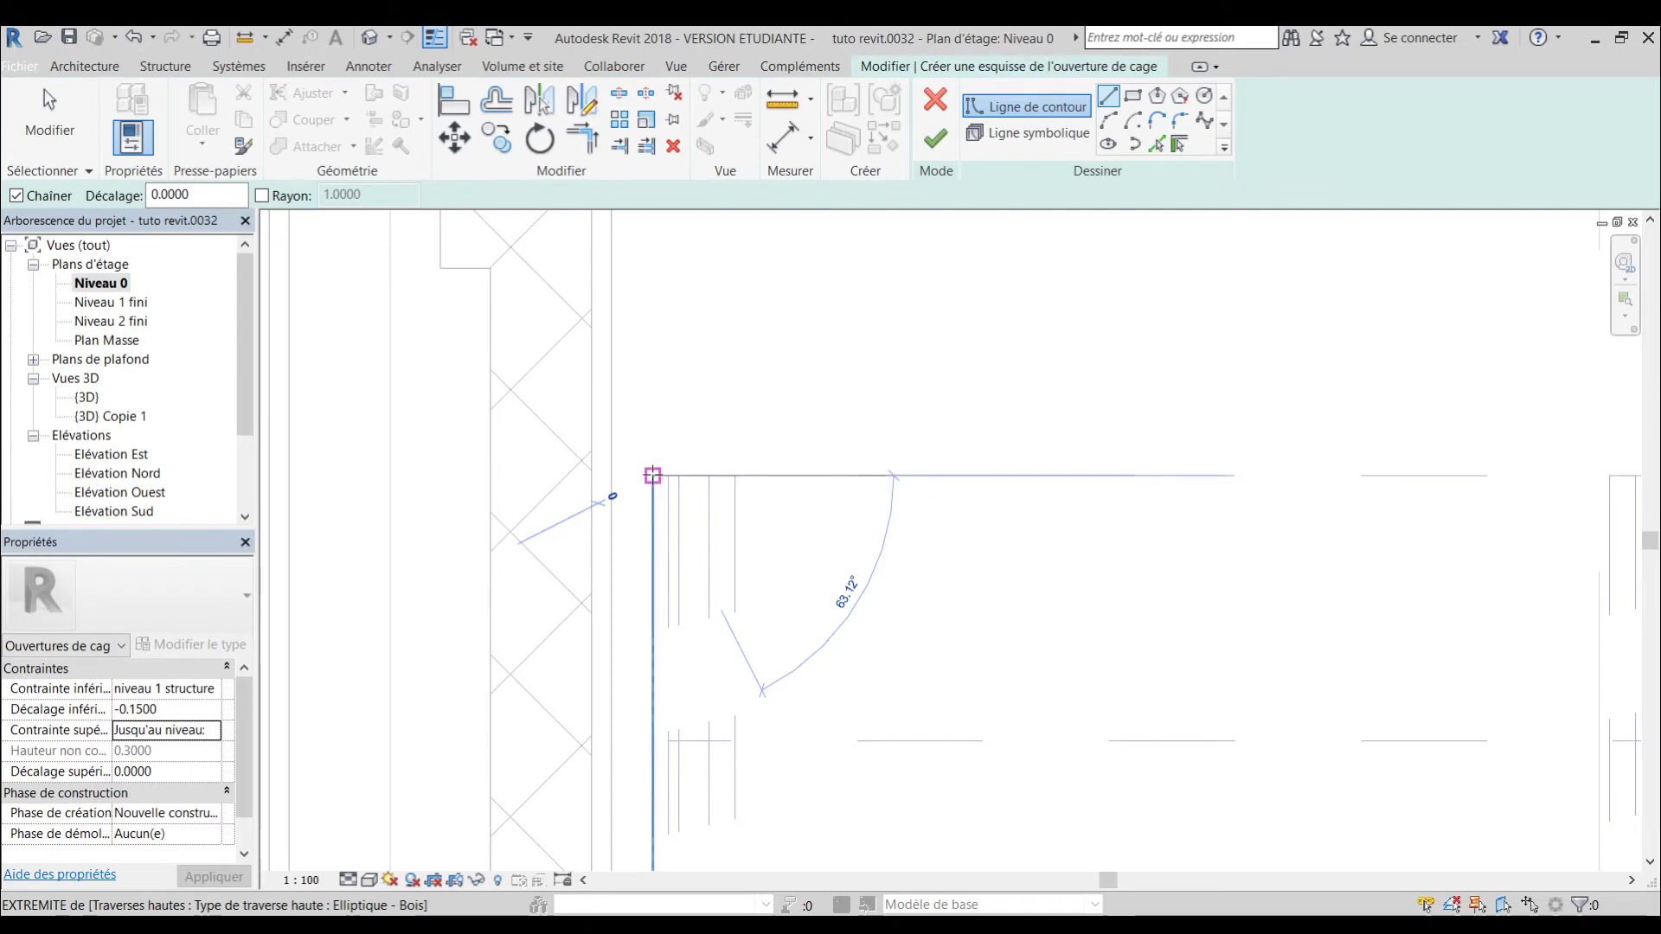
pyautogui.scroll(-3, 652, 475)
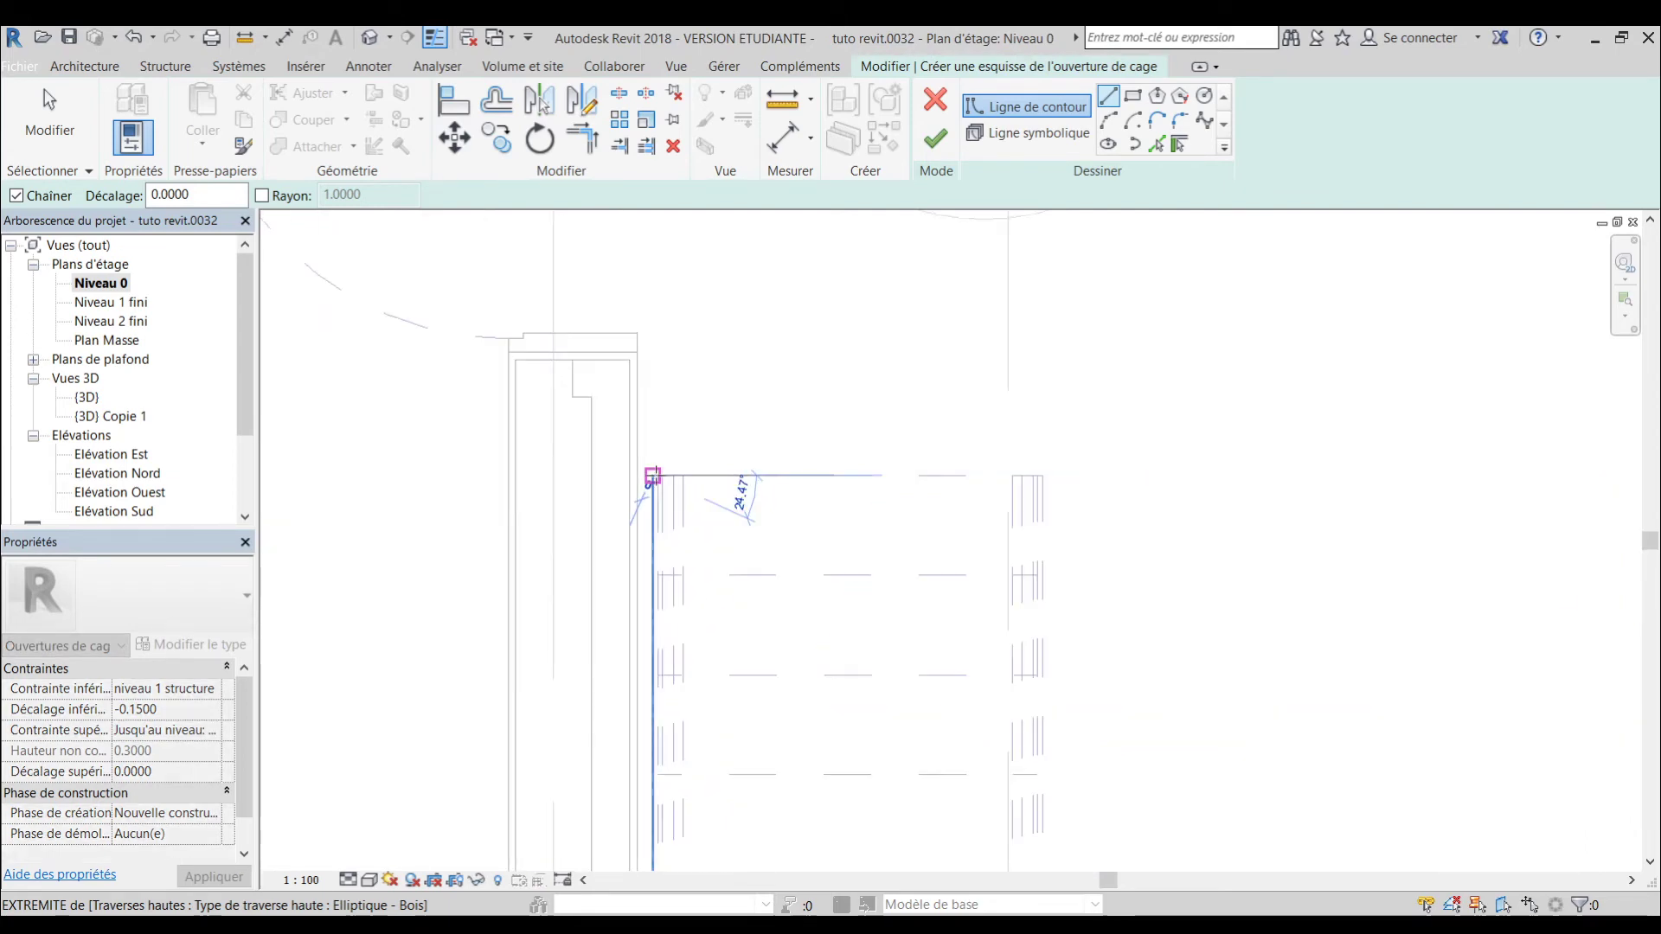
pyautogui.scroll(3, 1049, 467)
pyautogui.scroll(-1, 1046, 468)
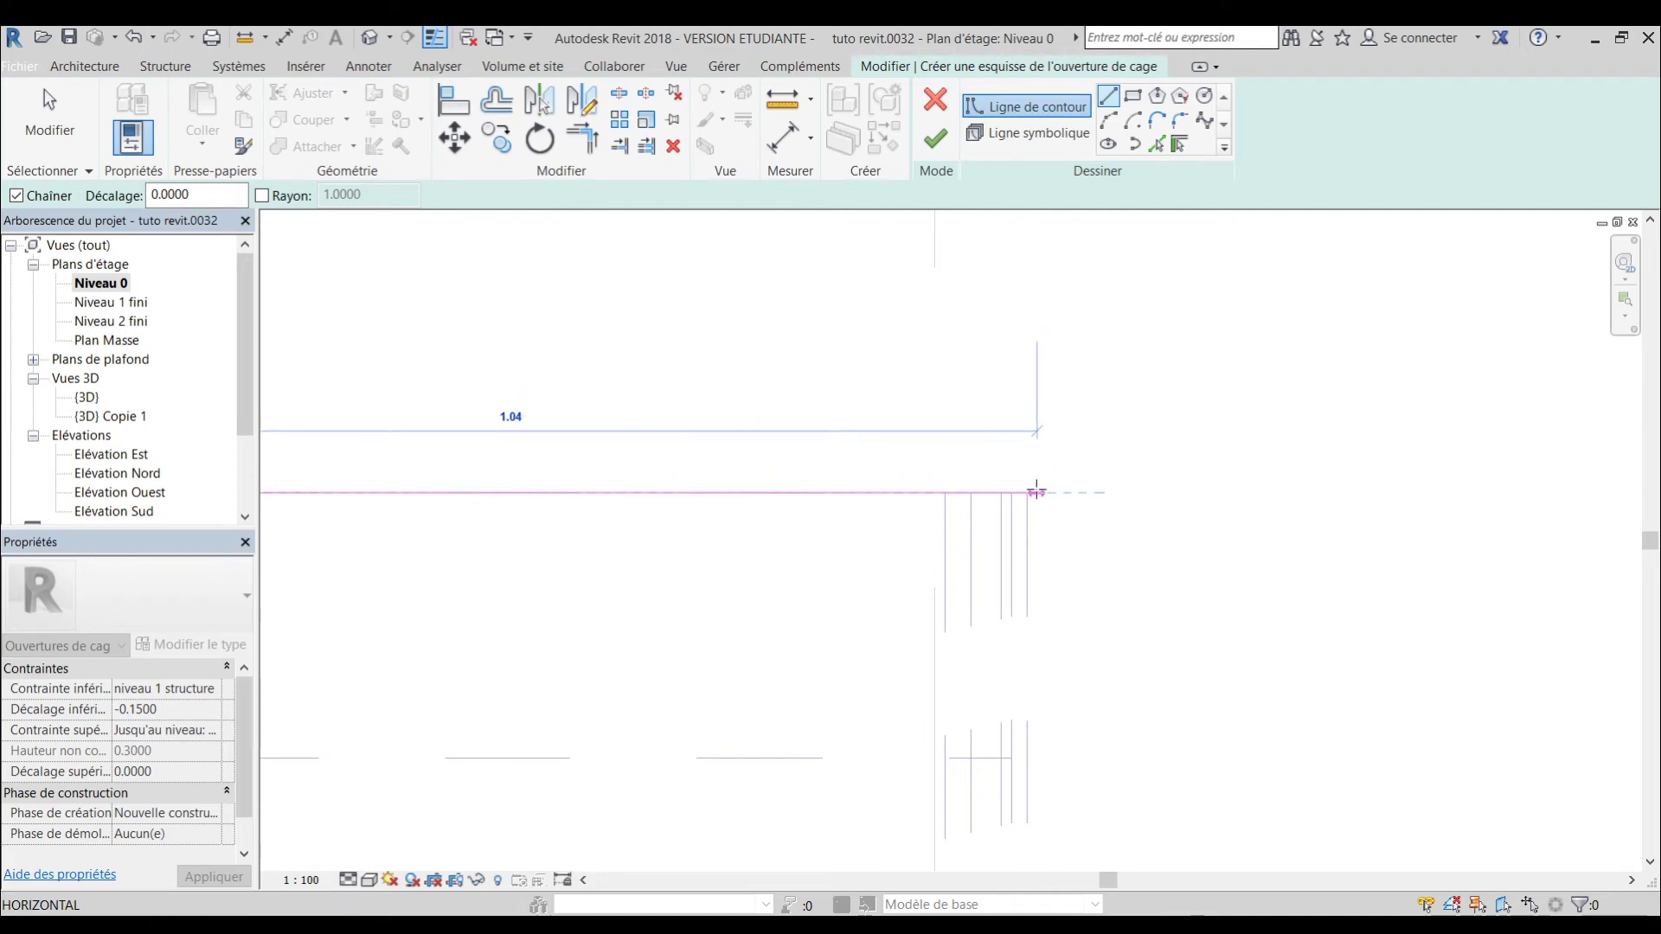
pyautogui.click(1027, 493)
# - Continue the shaft boundary along the stair's room-side railing and back across its lower end to the wall-side railing's outer corner
pyautogui.scroll(-3, 1030, 493)
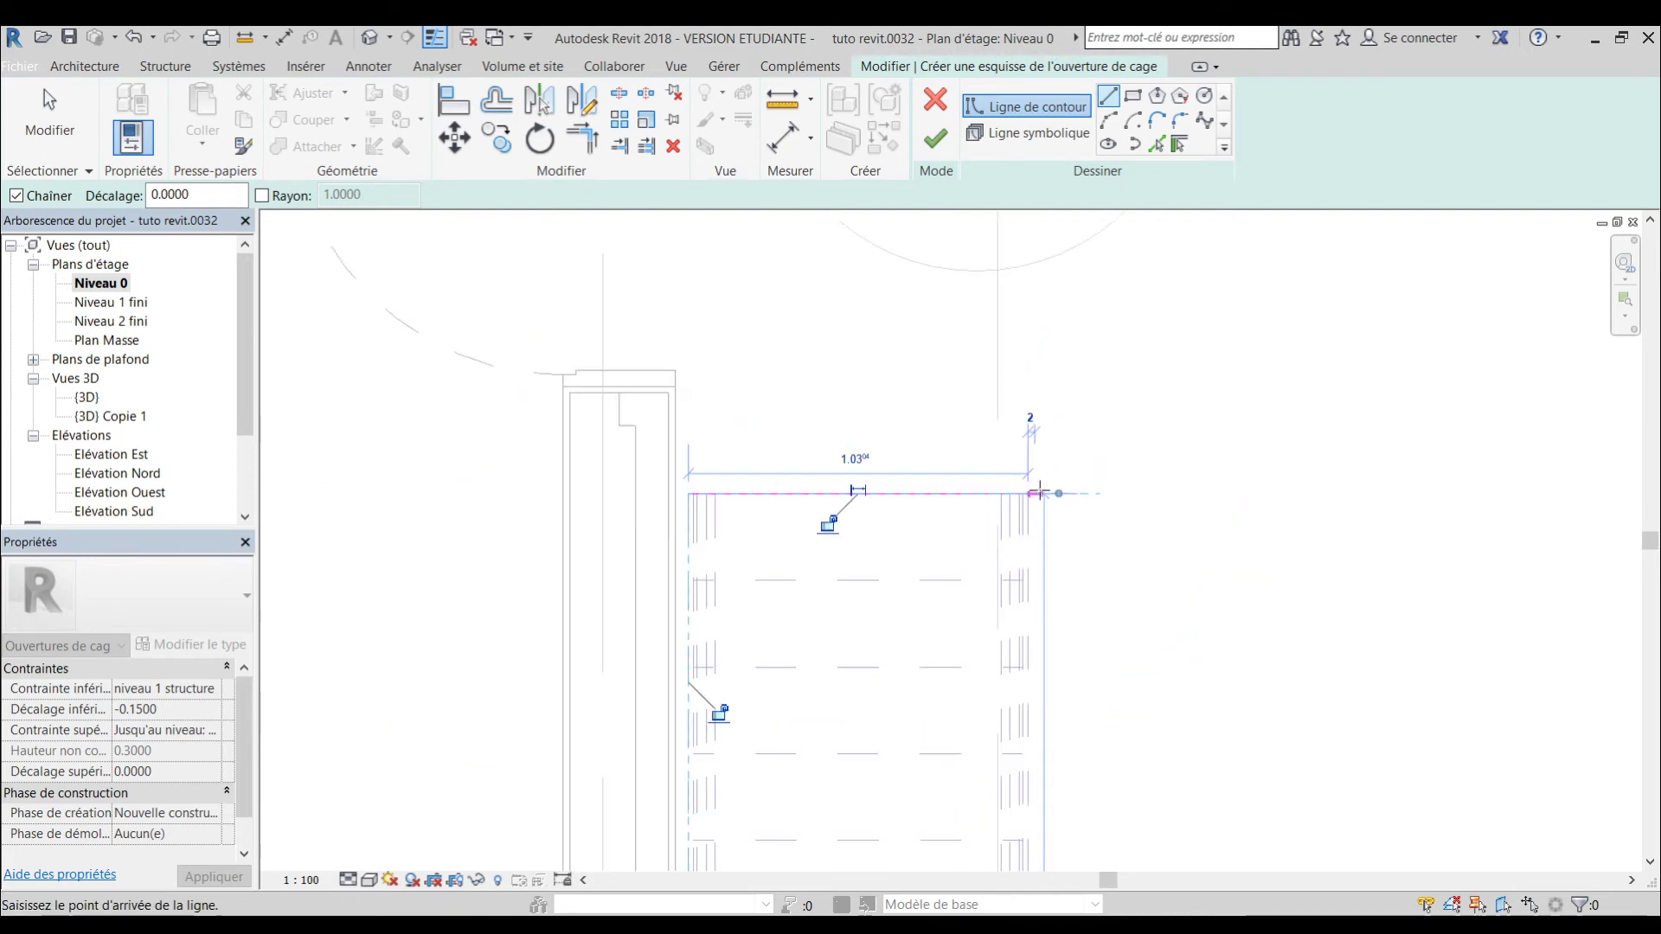
pyautogui.scroll(-6, 1041, 490)
pyautogui.moveTo(1046, 654); pyautogui.dragTo(984, 437, button='middle')
pyautogui.scroll(8, 986, 390)
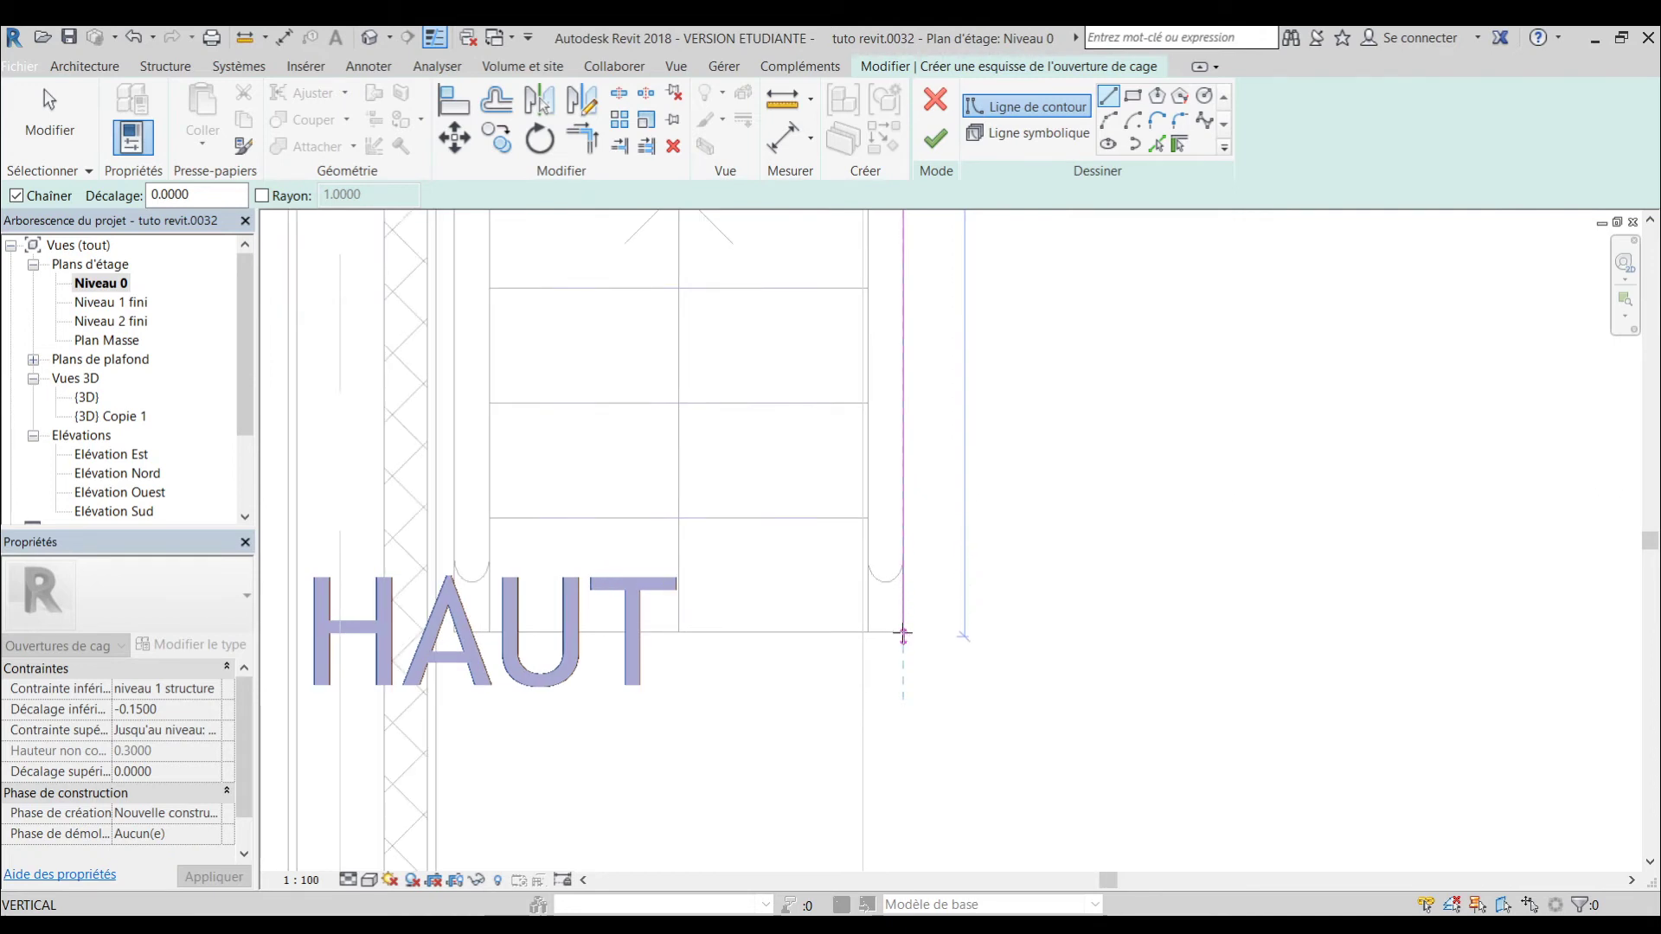
pyautogui.click(902, 634)
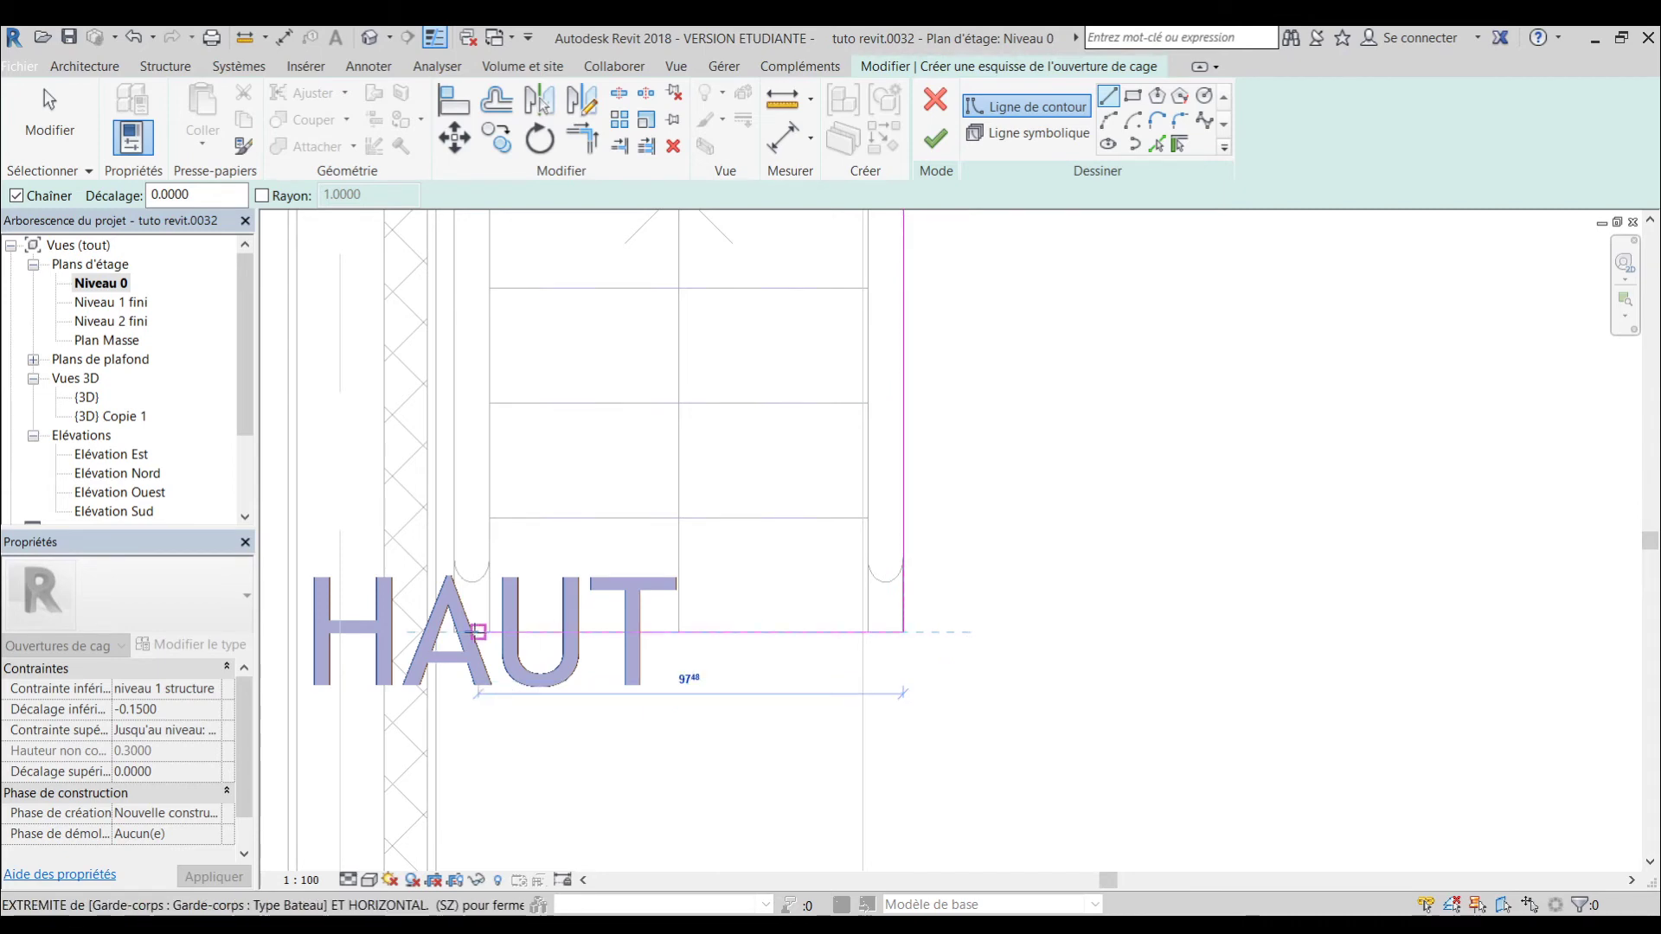
pyautogui.scroll(5, 478, 632)
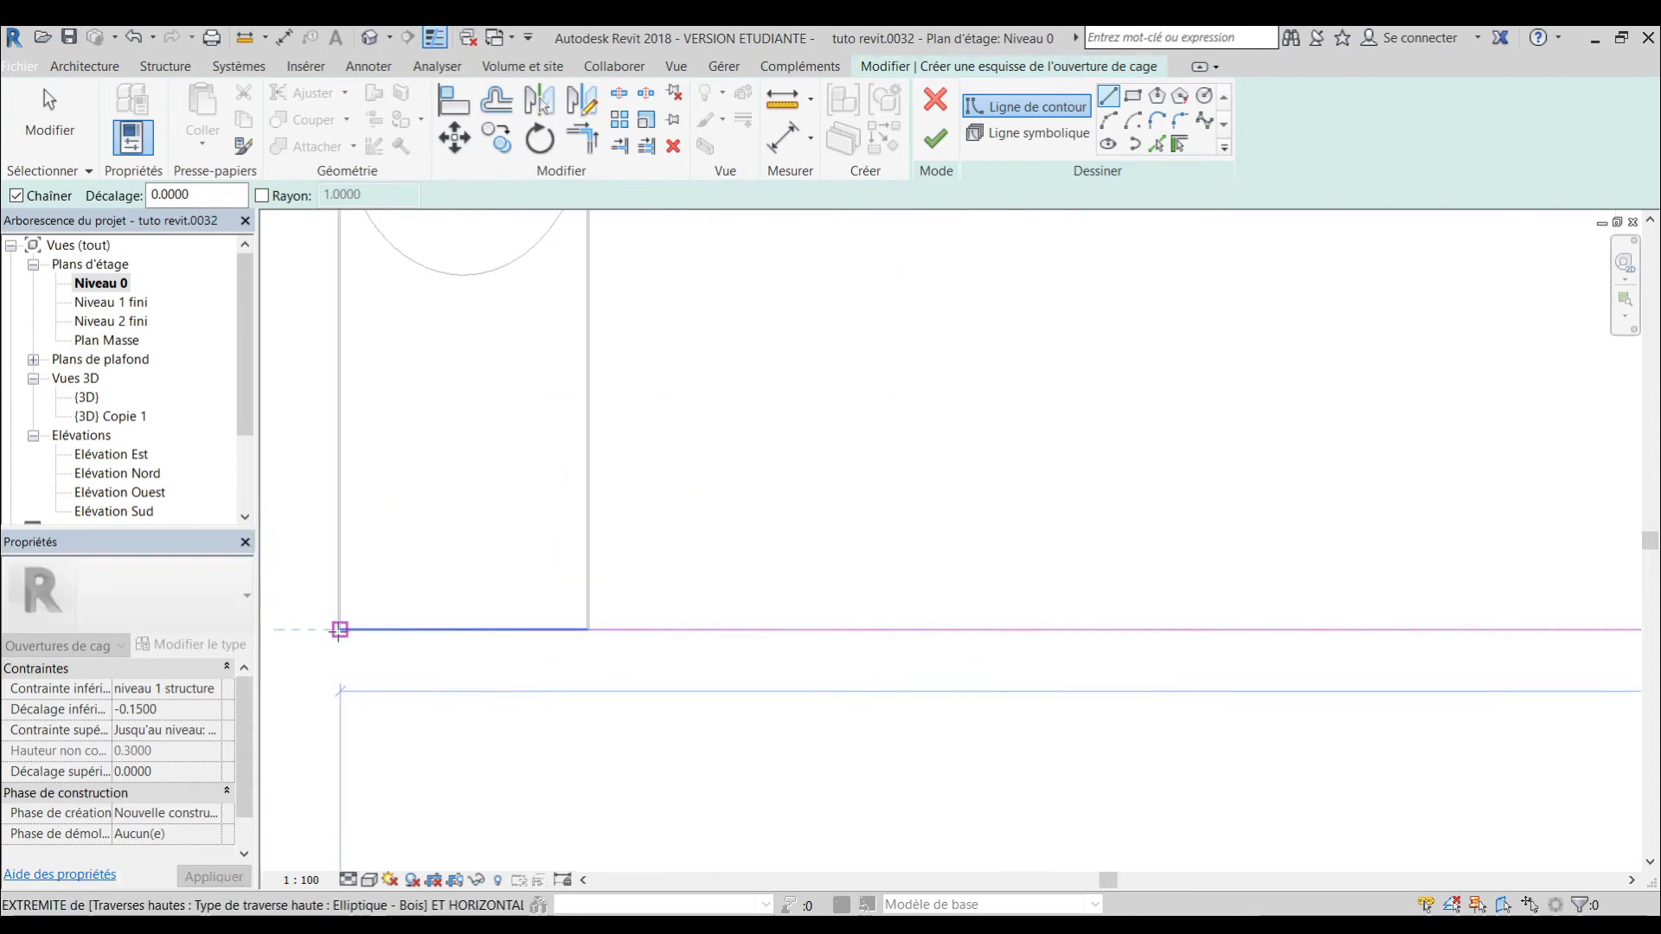
pyautogui.click(339, 631)
# - Close the shaft boundary with a line about 3.95 m long along the stair's wall side and finish the opening
pyautogui.scroll(-8, 339, 631)
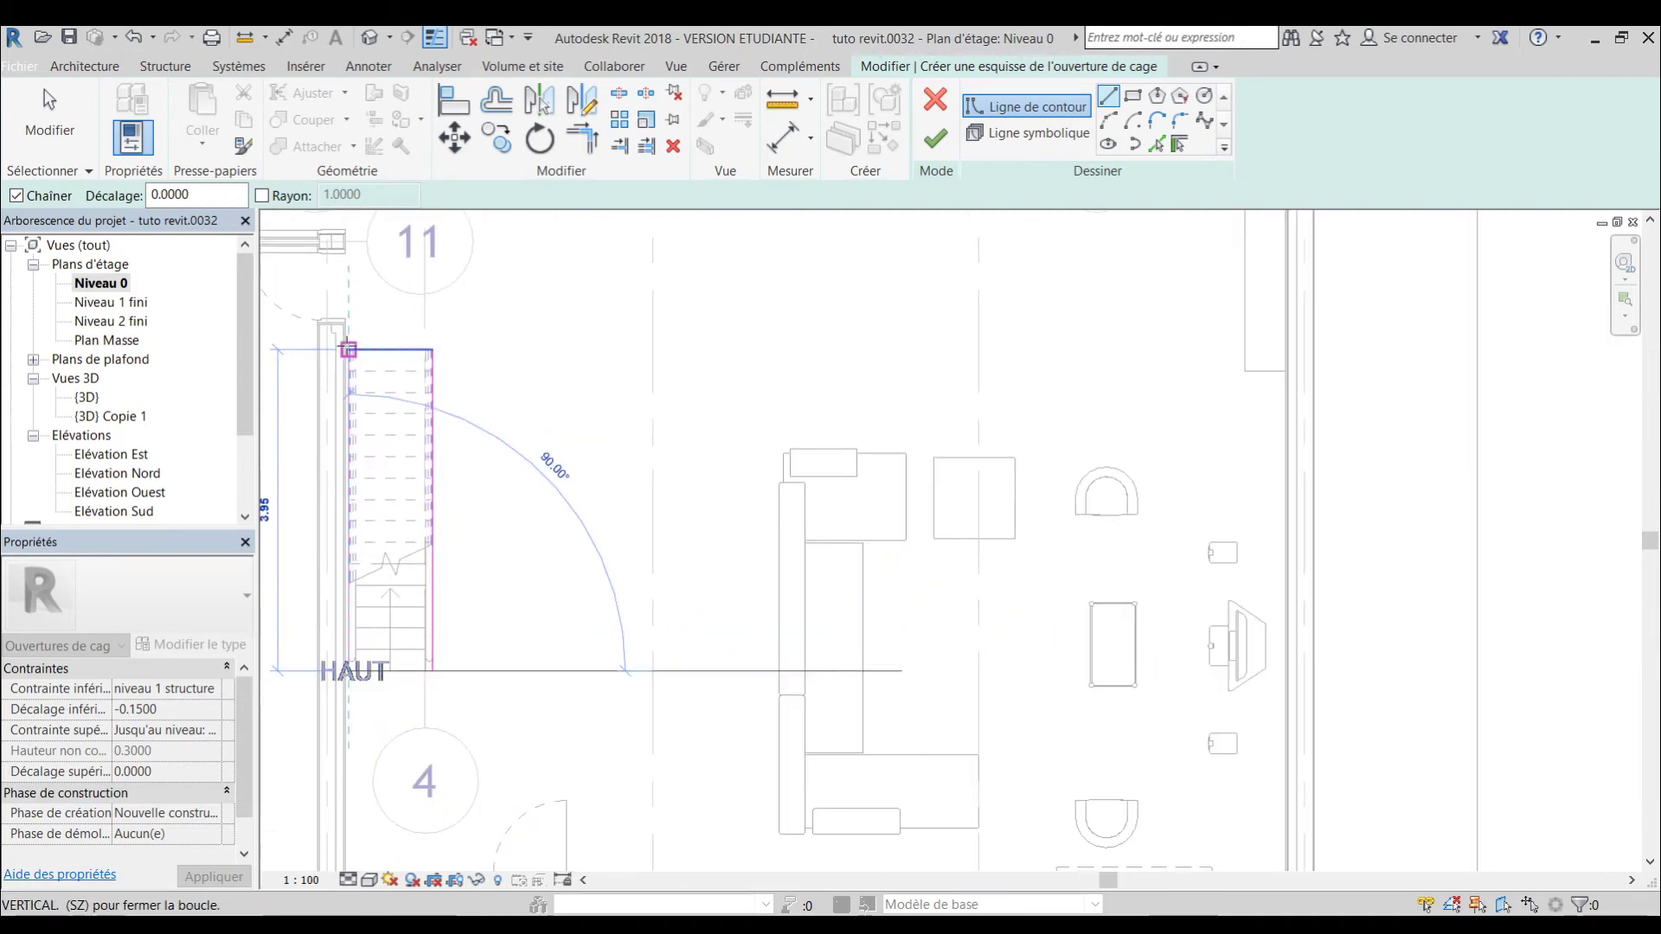
pyautogui.scroll(5, 348, 350)
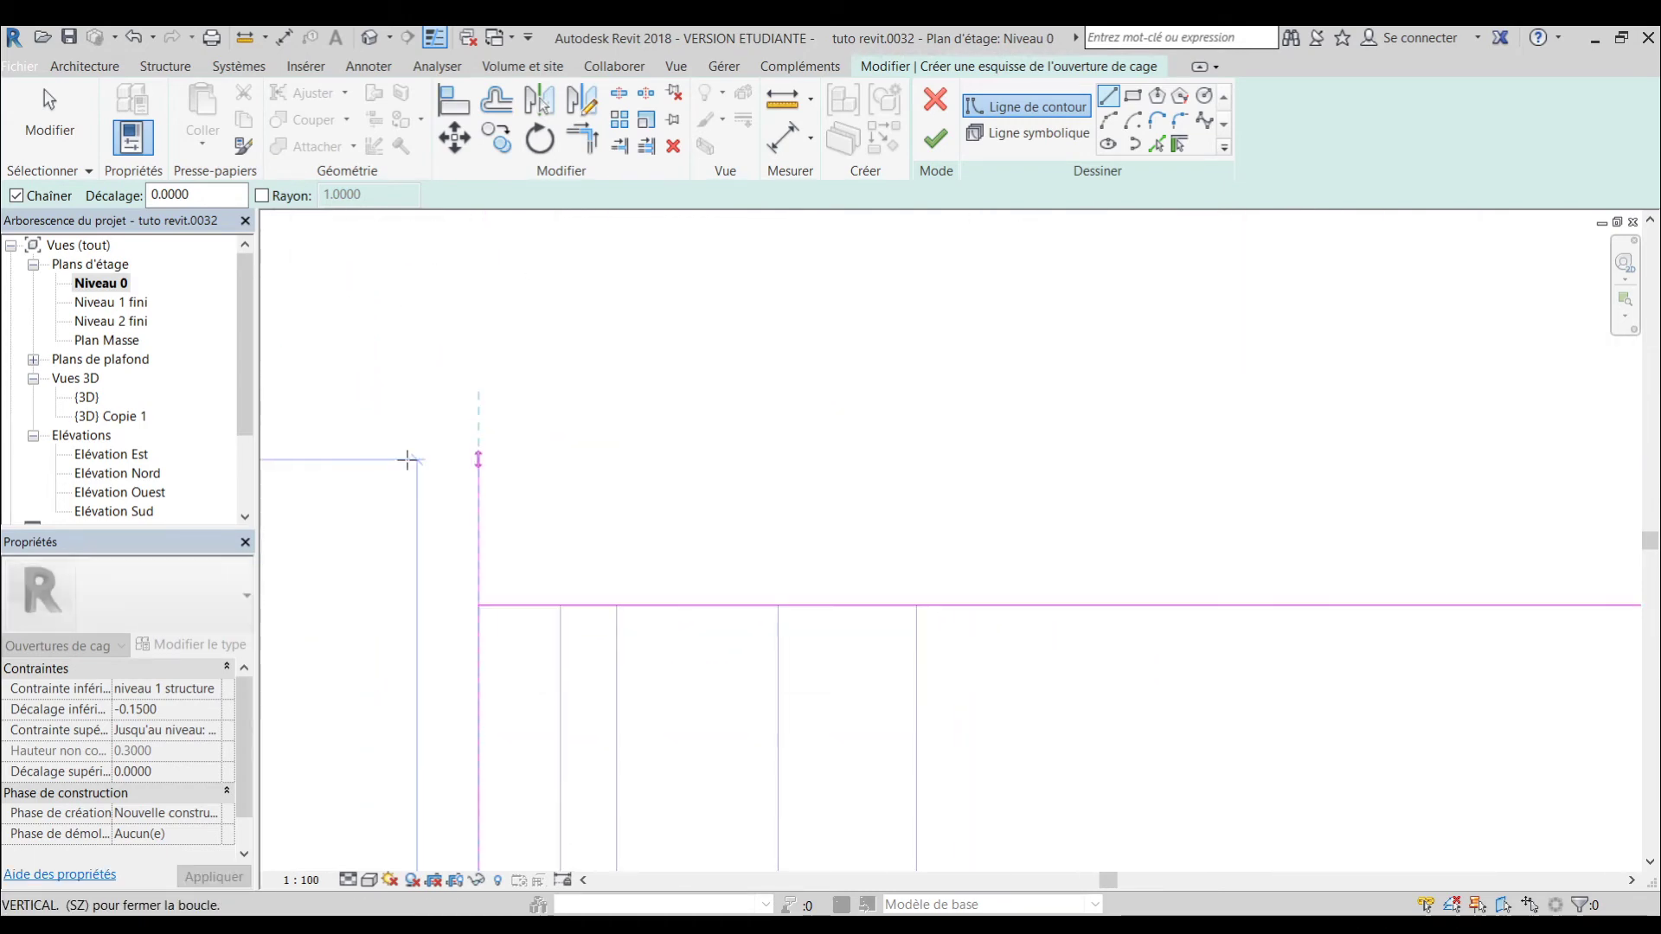
pyautogui.click(478, 605)
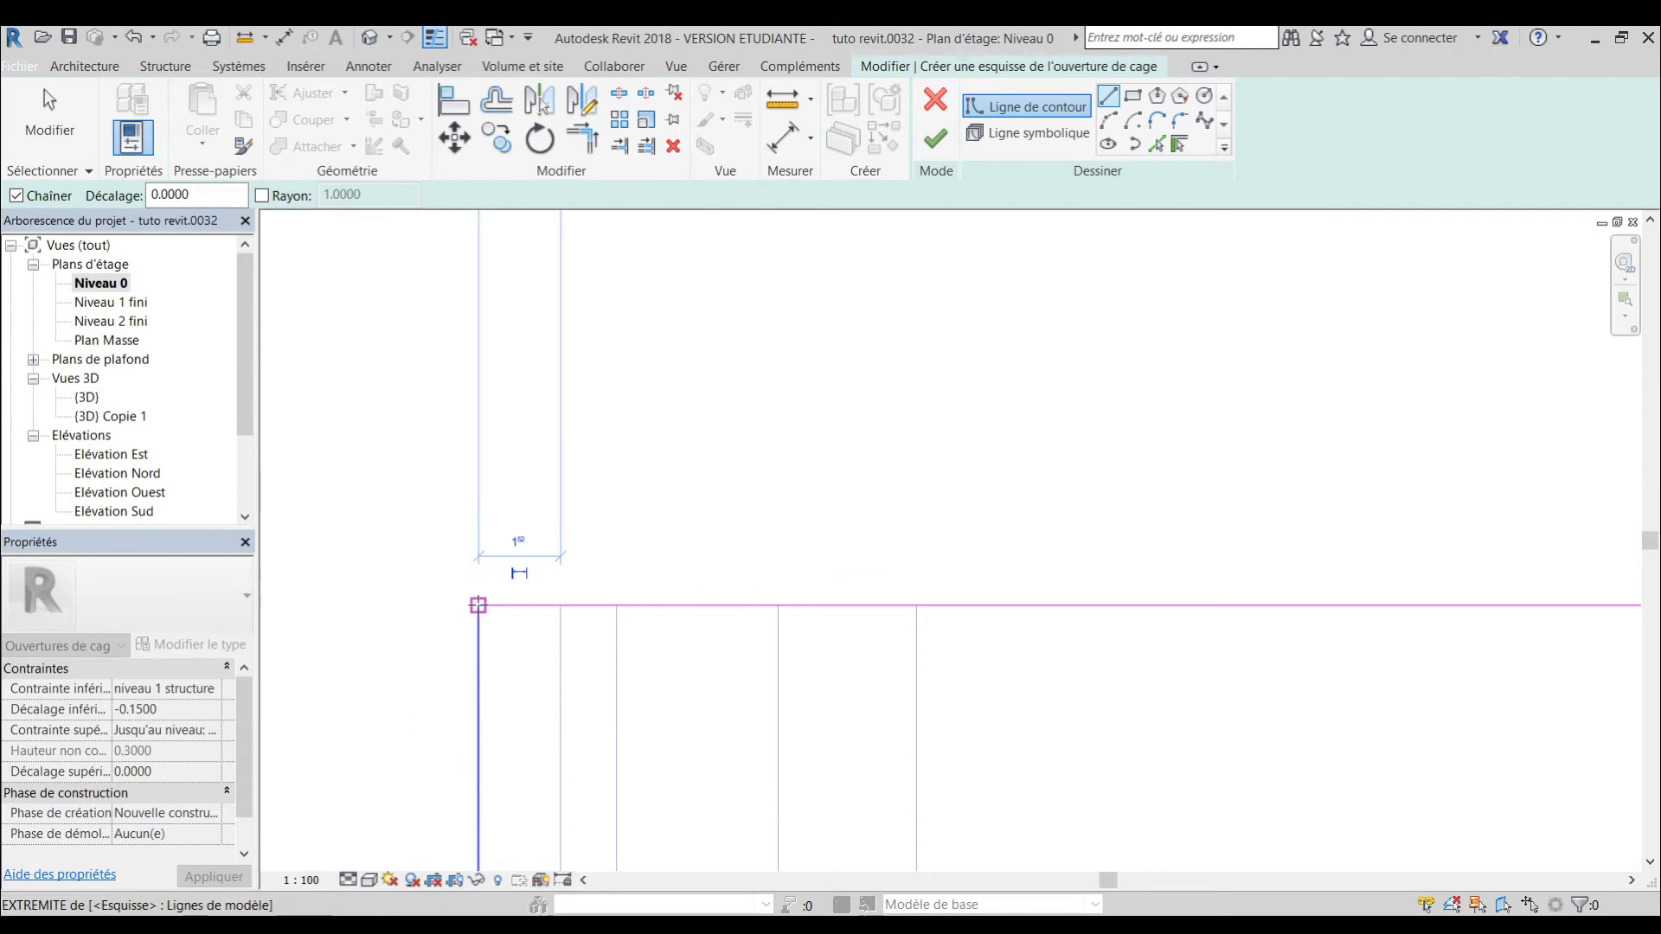
pyautogui.scroll(-3, 482, 606)
pyautogui.scroll(-5, 484, 610)
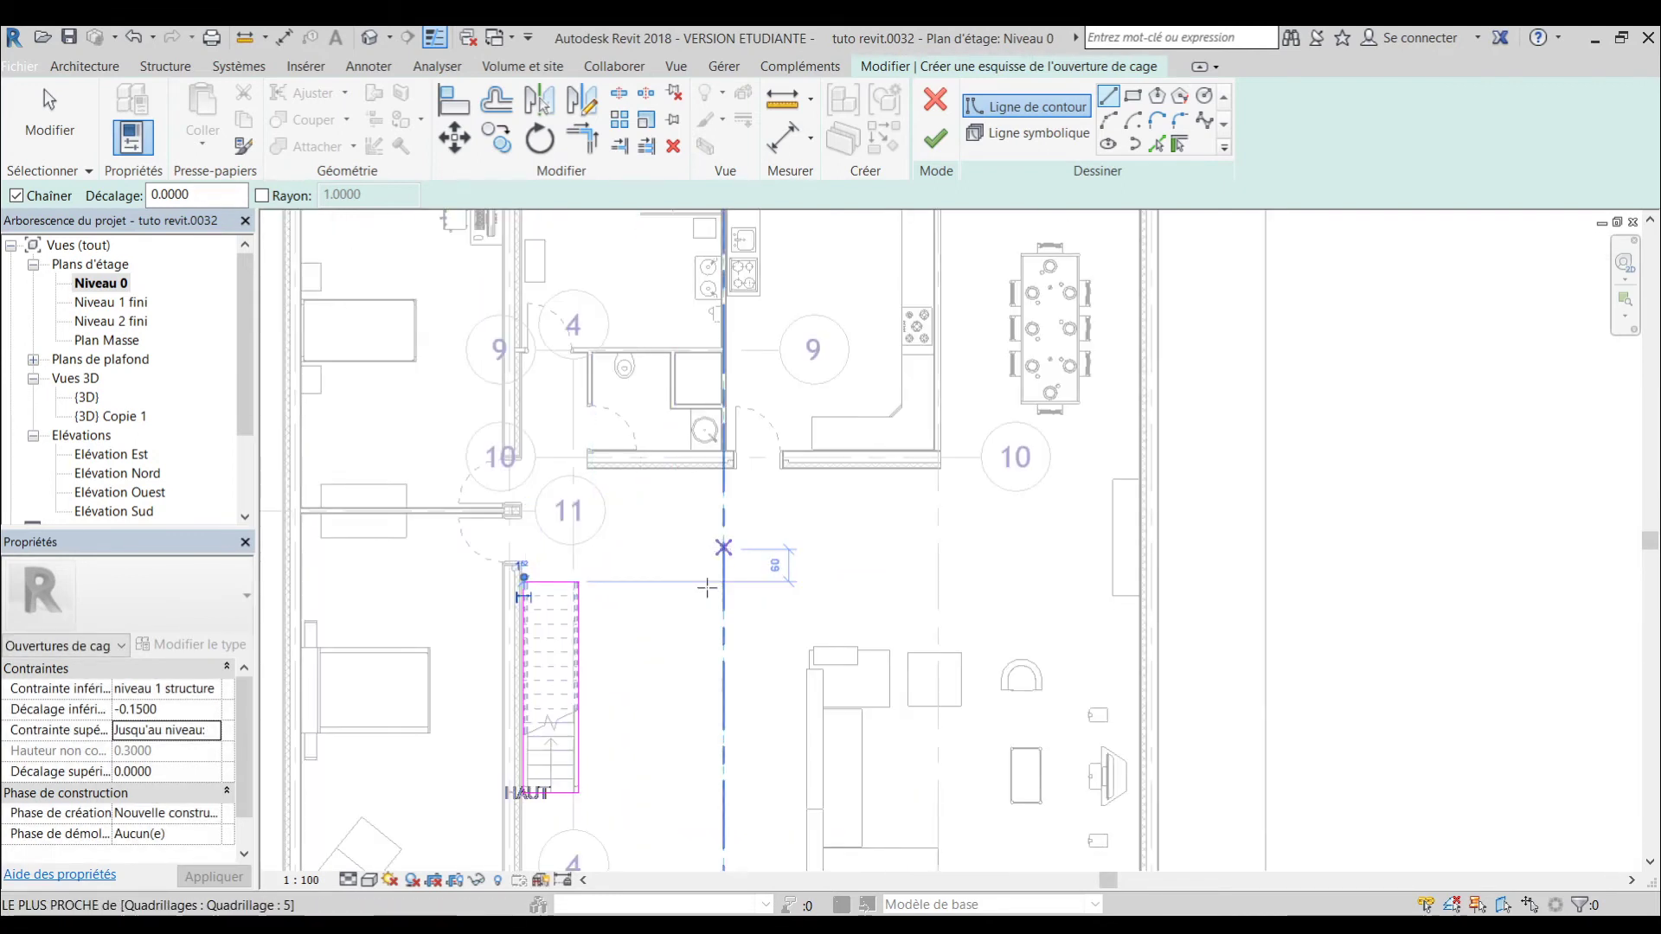
pyautogui.moveTo(742, 628); pyautogui.dragTo(848, 582, button='middle')
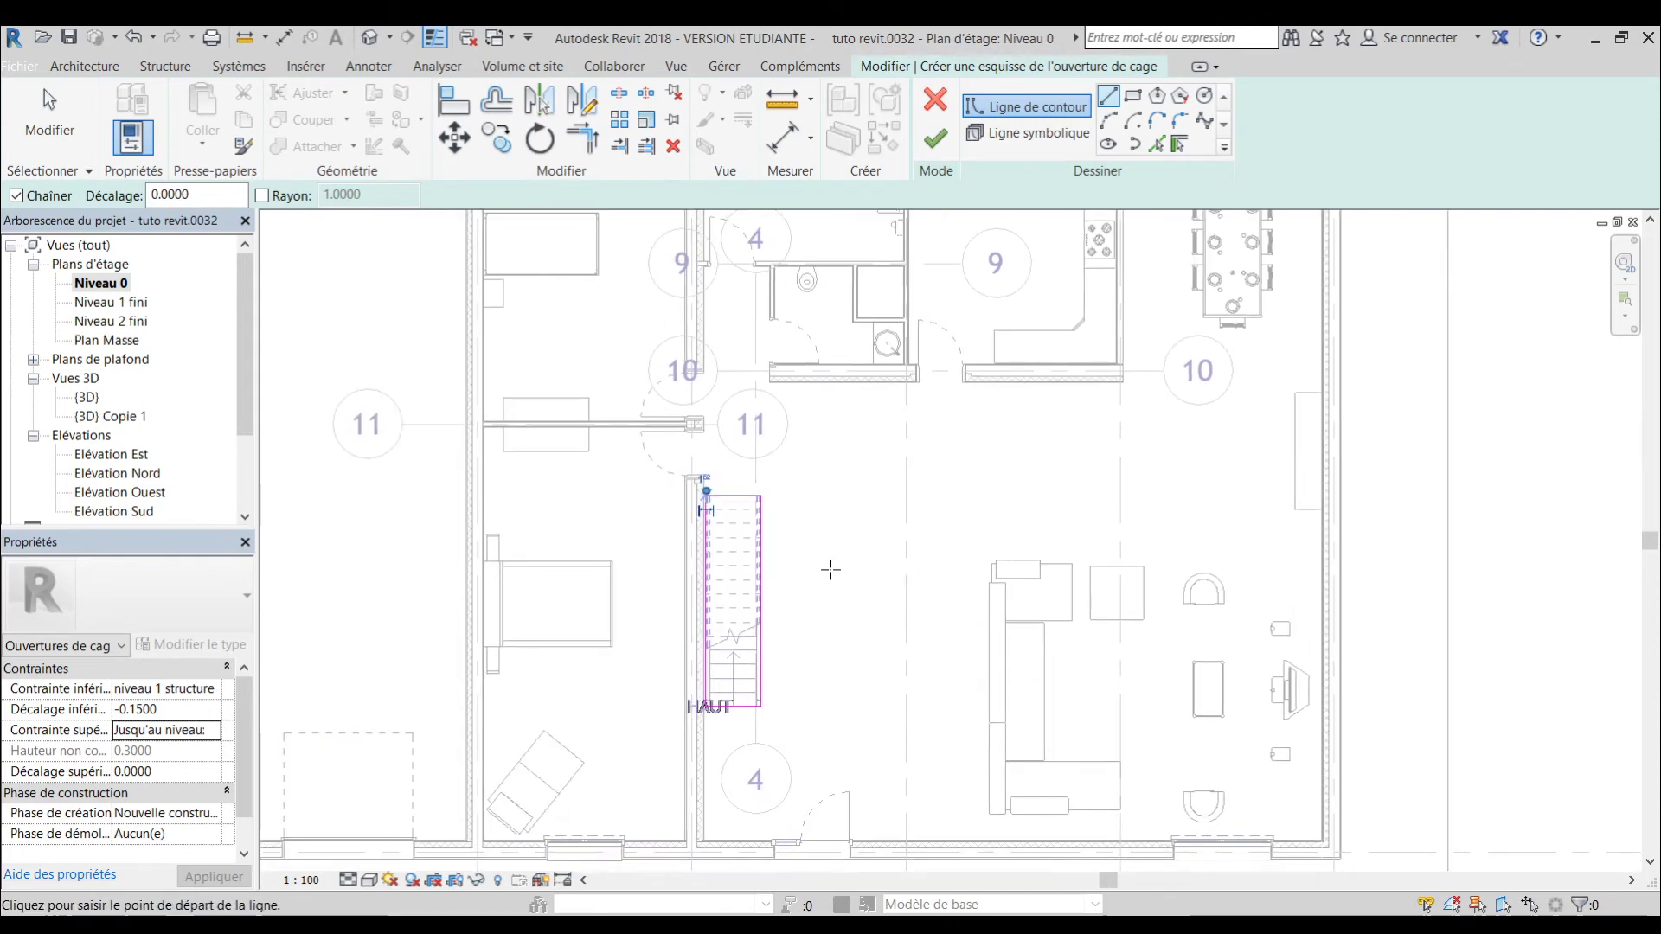
pyautogui.click(941, 143)
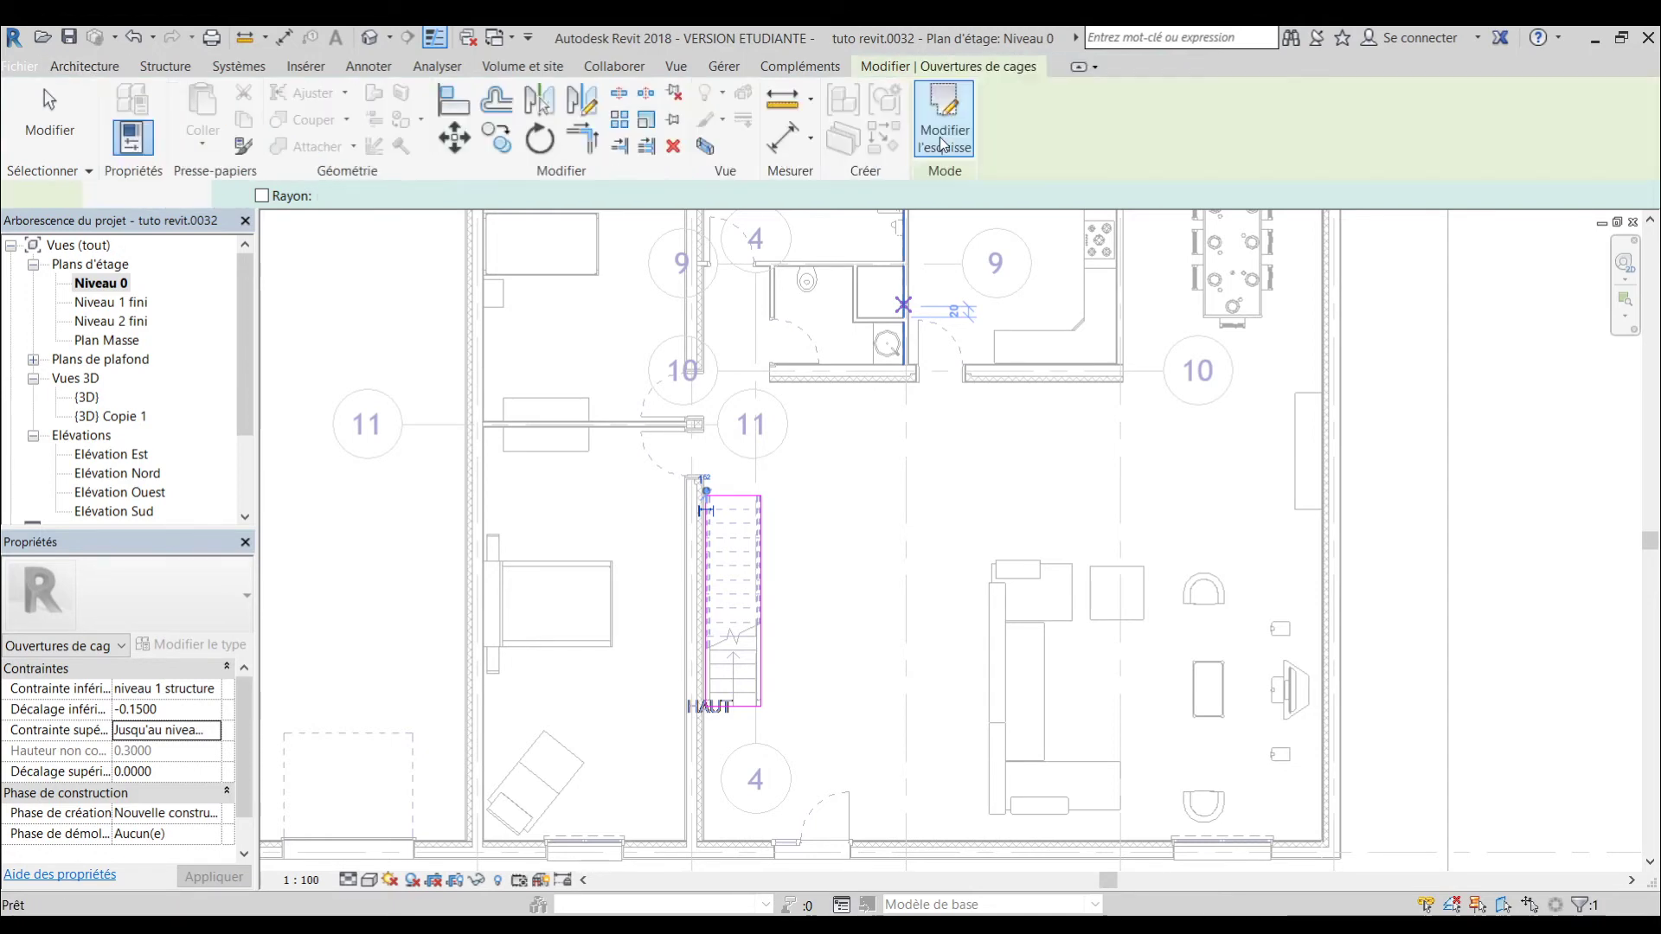
# - Examine the shaft opening around the stair in the {3D} view and in the cutaway {3D} Copie 1 view
pyautogui.doubleClick(87, 398)
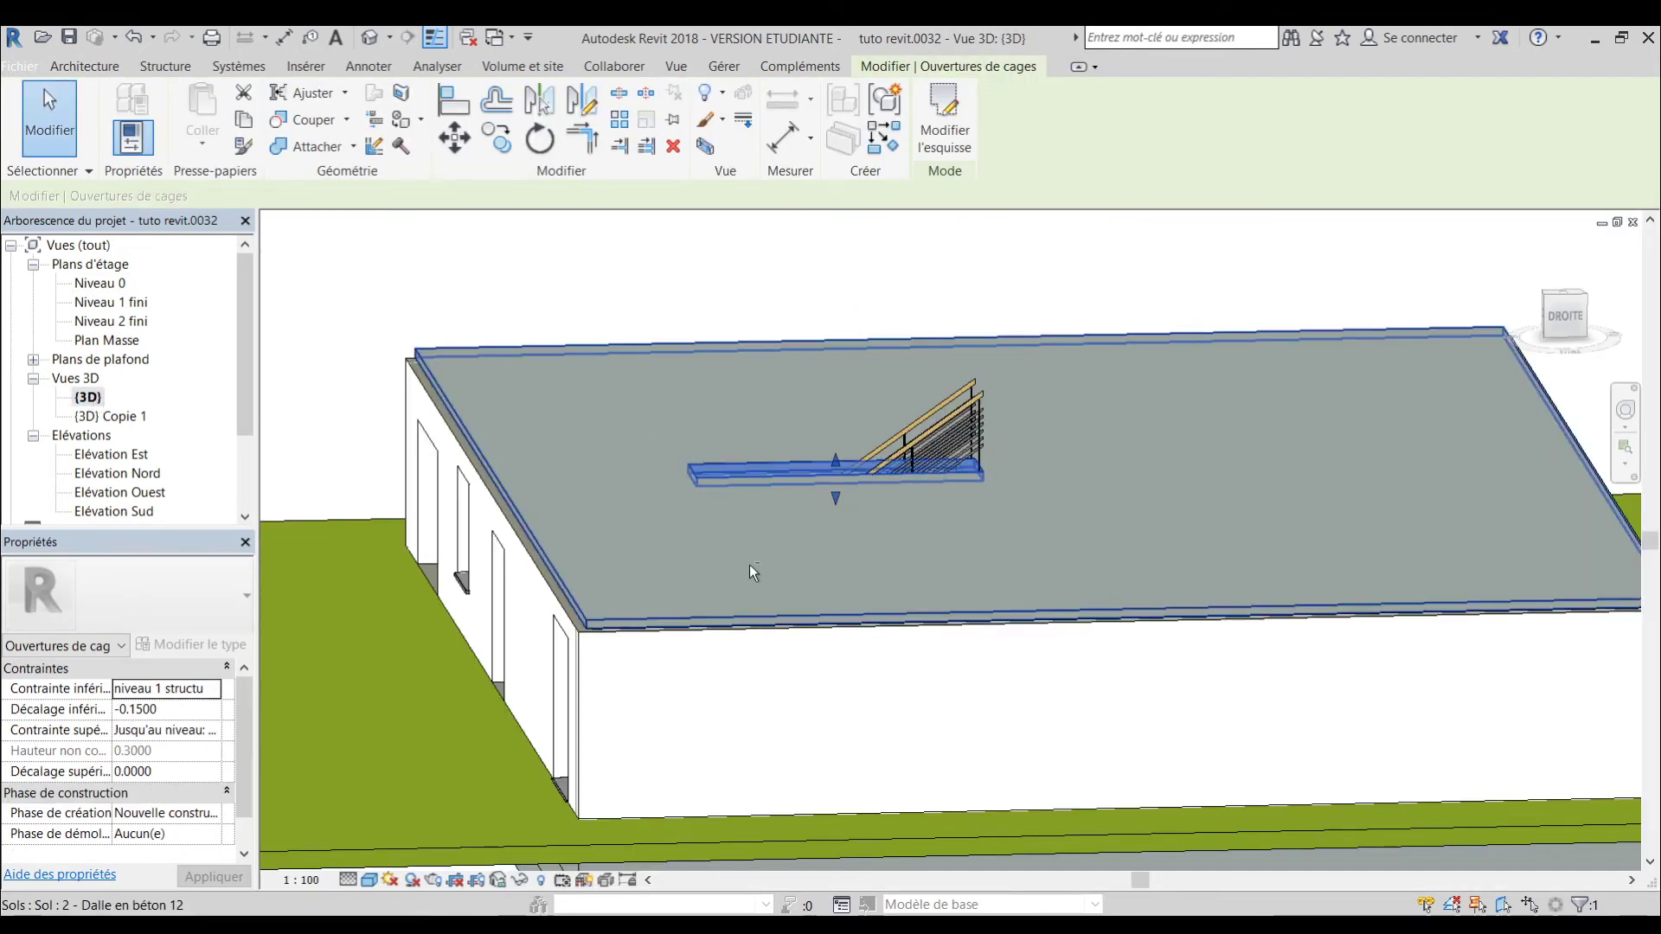
pyautogui.keyDown('shift'); pyautogui.moveTo(750, 564); pyautogui.dragTo(1044, 816, button='middle'); pyautogui.keyUp('shift')
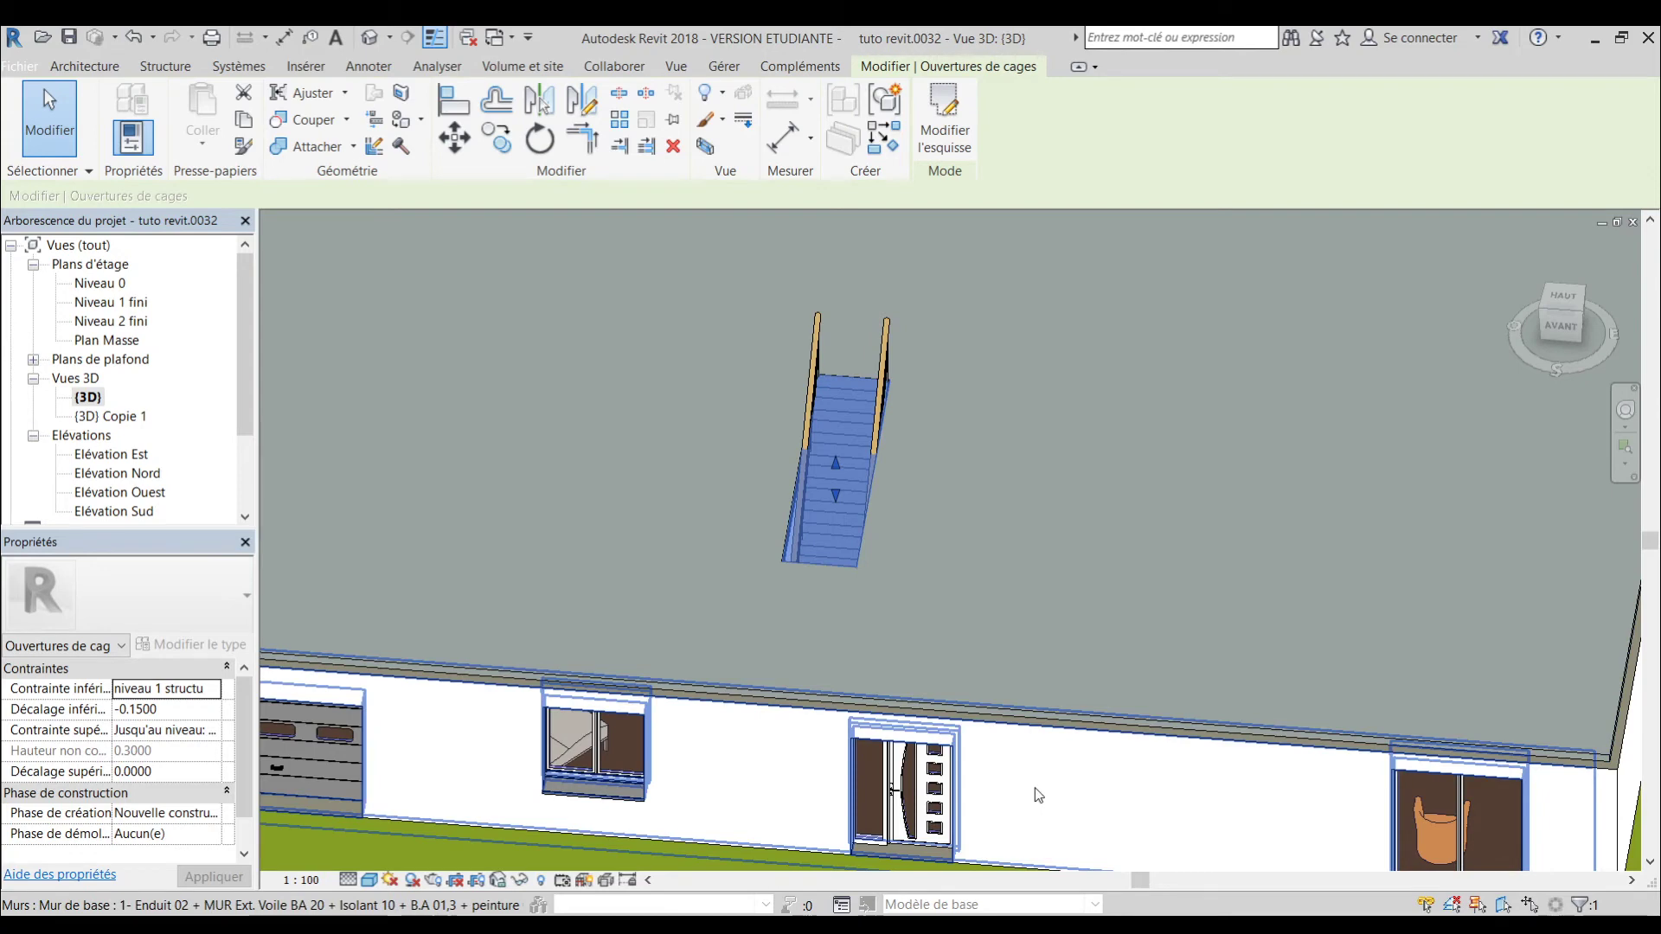
pyautogui.press('Escape')
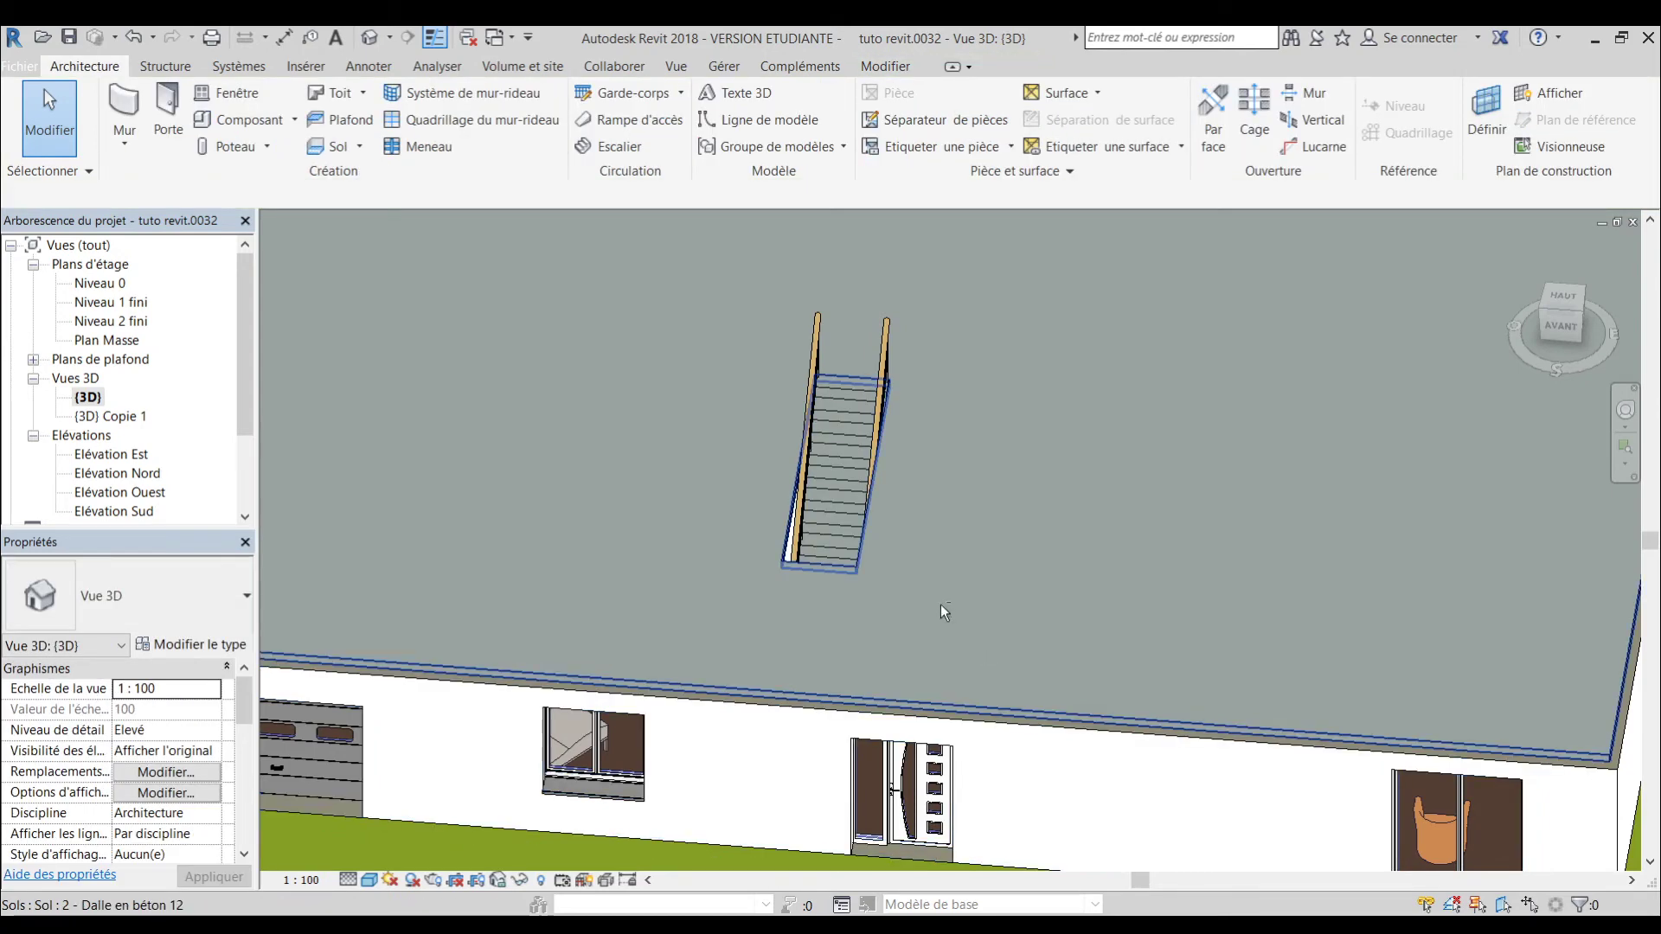
pyautogui.keyDown('shift'); pyautogui.moveTo(941, 603); pyautogui.dragTo(924, 485, button='middle'); pyautogui.keyUp('shift')
pyautogui.scroll(3, 924, 485)
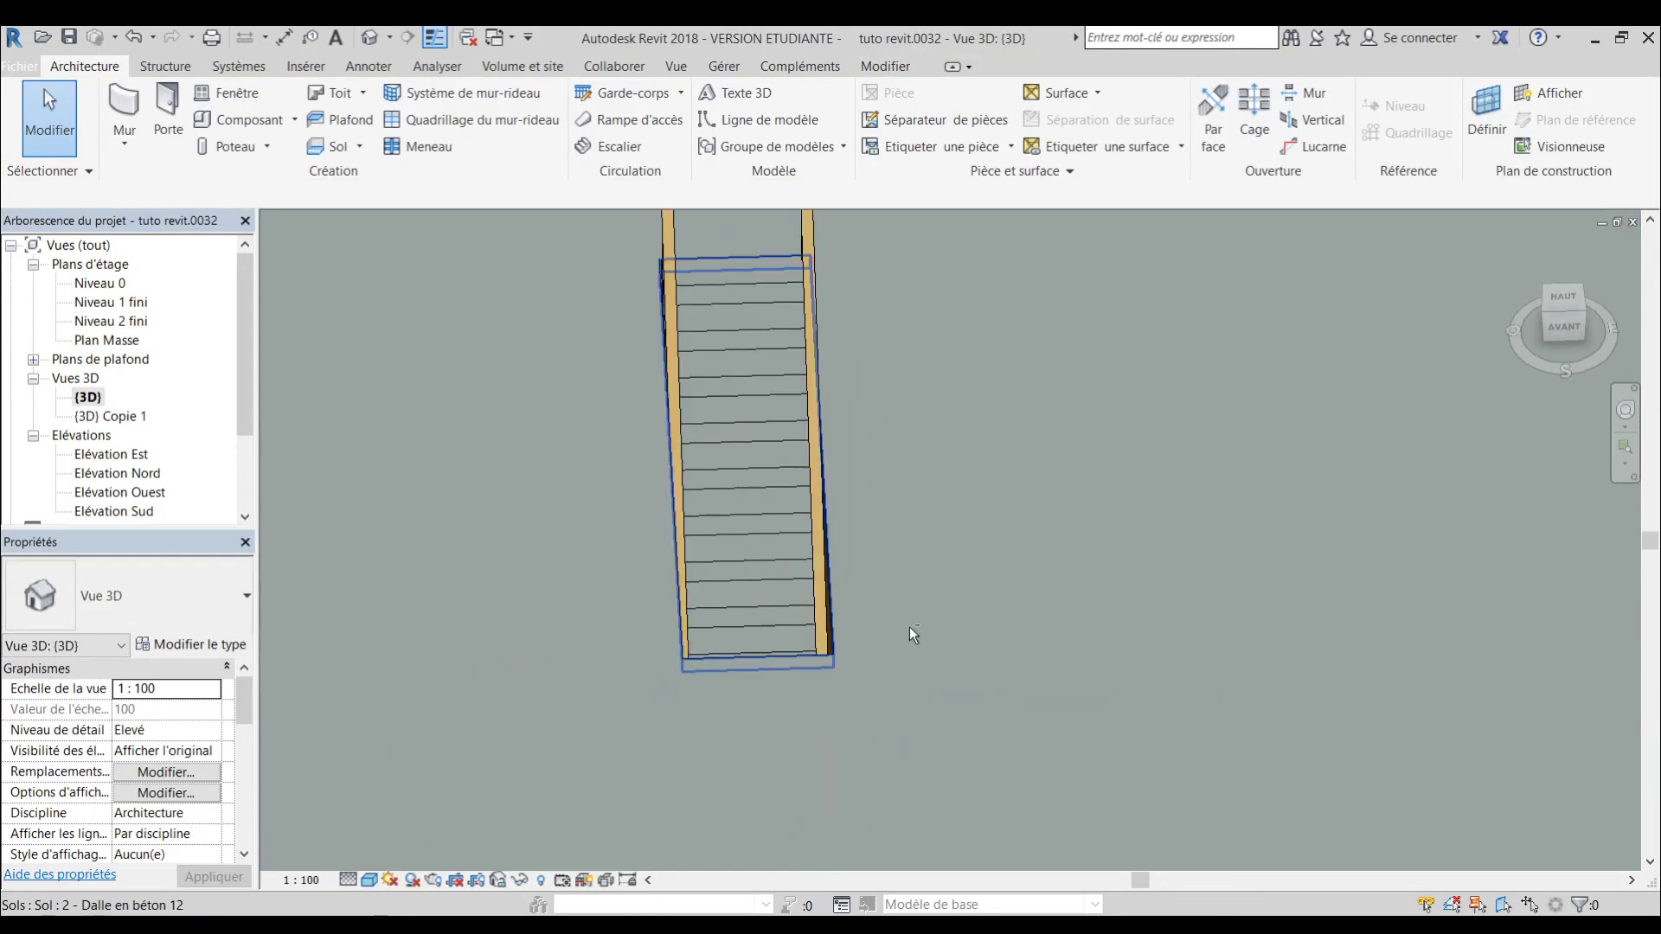
pyautogui.keyDown('shift'); pyautogui.moveTo(914, 634); pyautogui.dragTo(738, 430, button='middle'); pyautogui.keyUp('shift')
pyautogui.scroll(-3, 1064, 491)
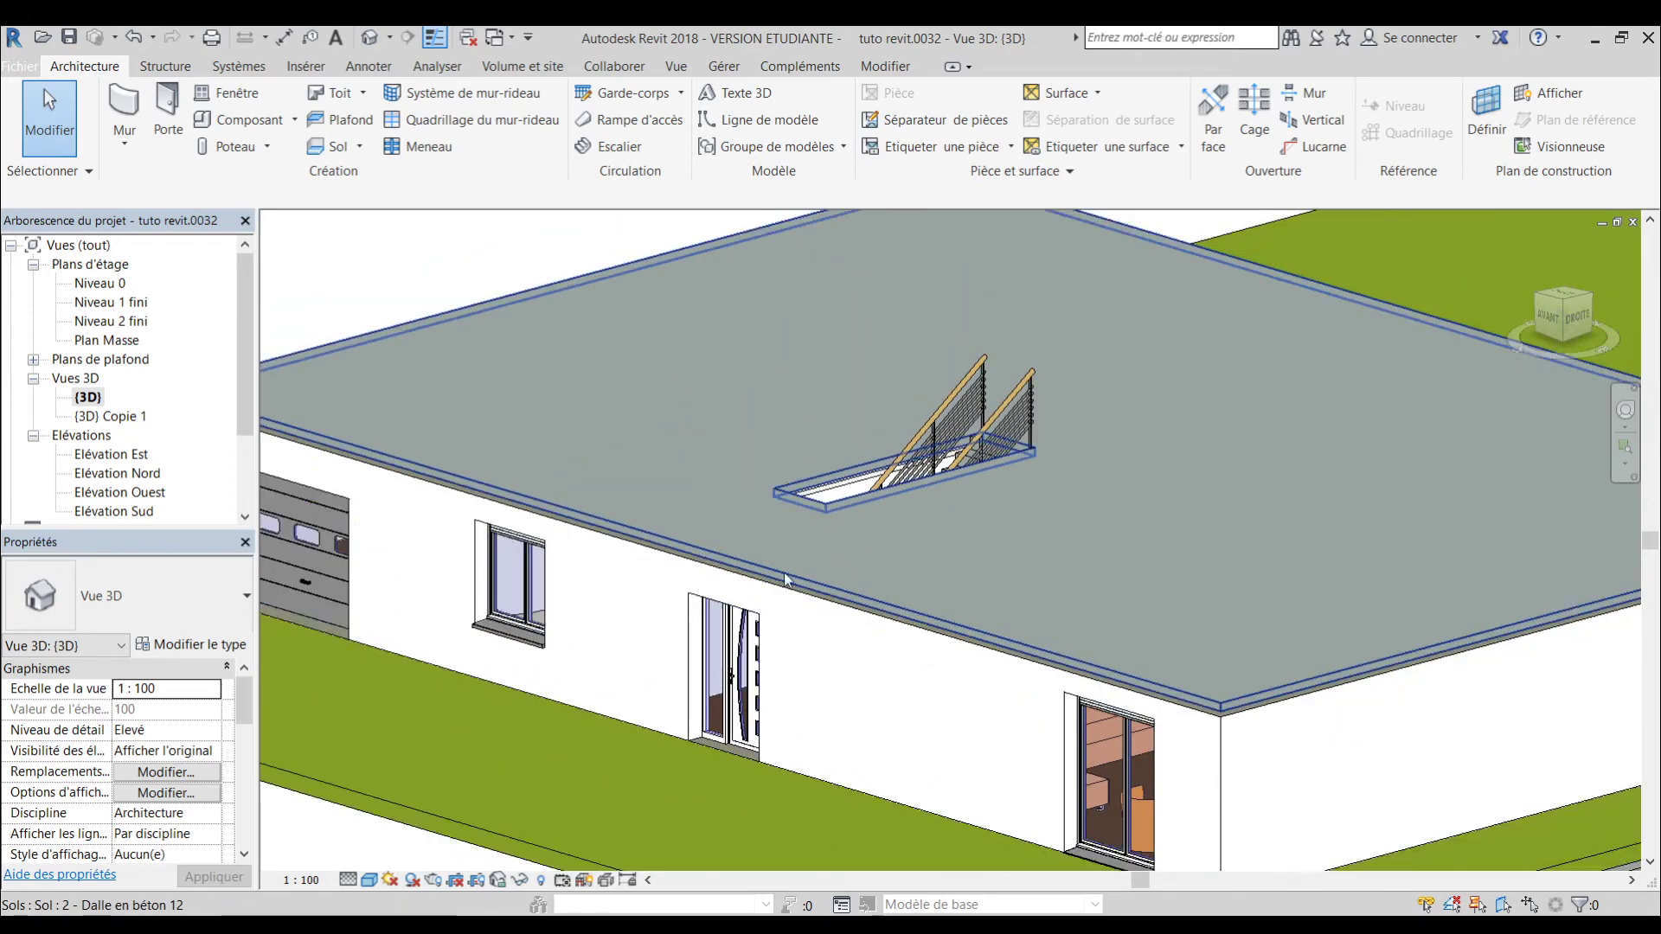
pyautogui.doubleClick(134, 417)
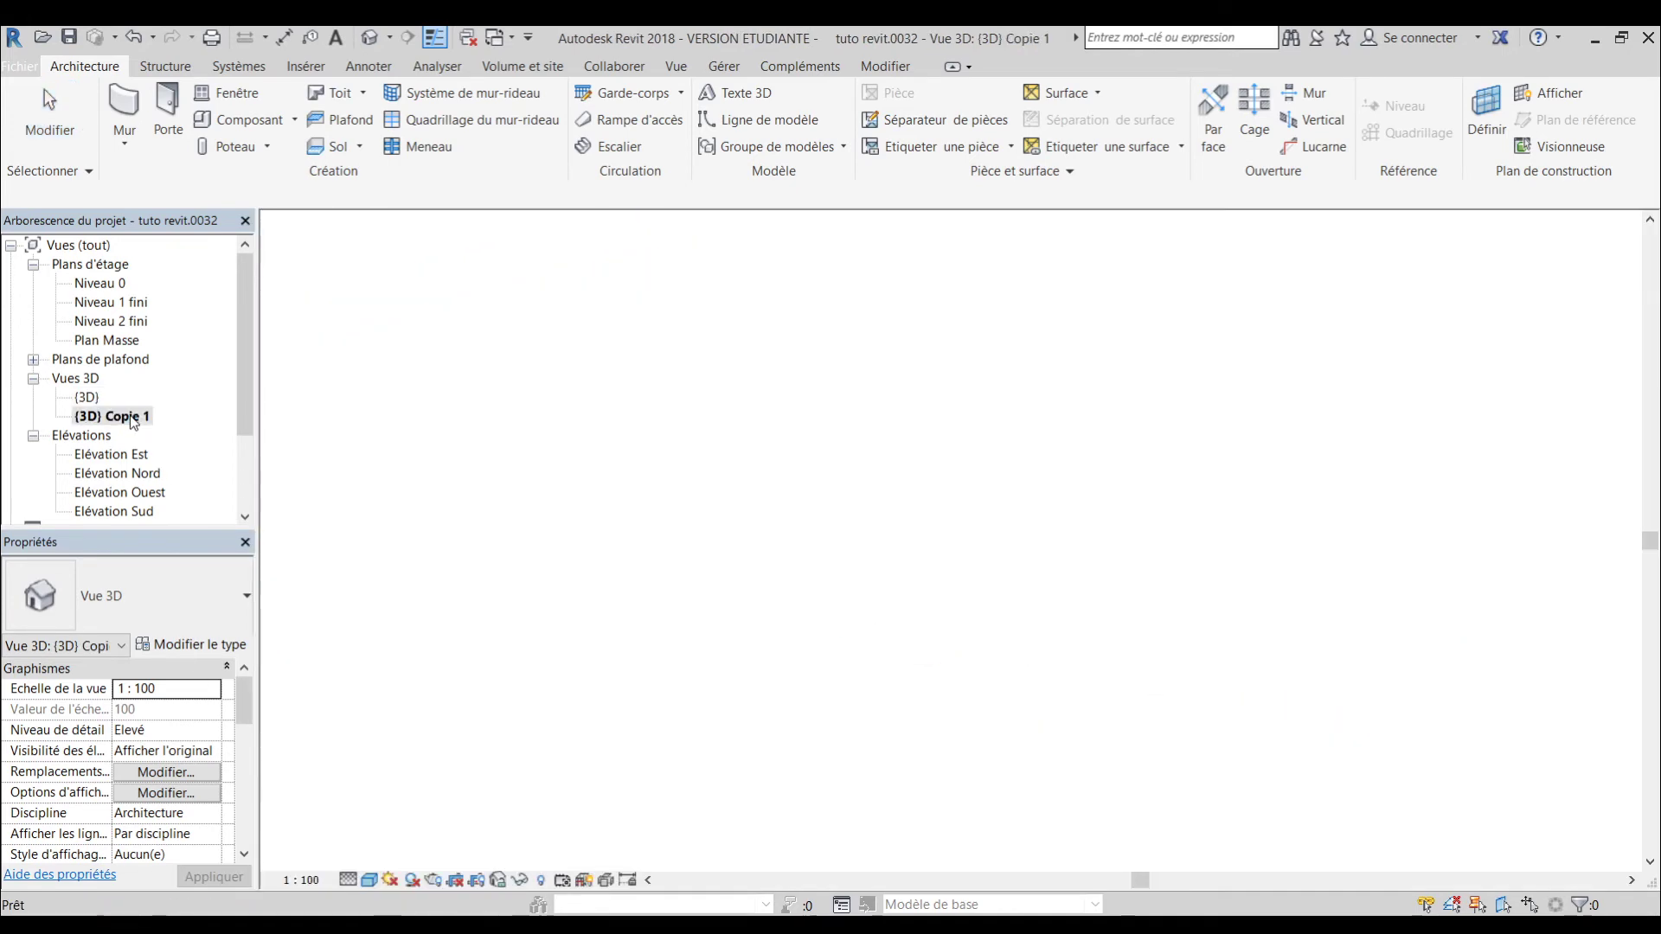
pyautogui.keyDown('shift'); pyautogui.moveTo(822, 666); pyautogui.dragTo(731, 718, button='middle'); pyautogui.keyUp('shift')
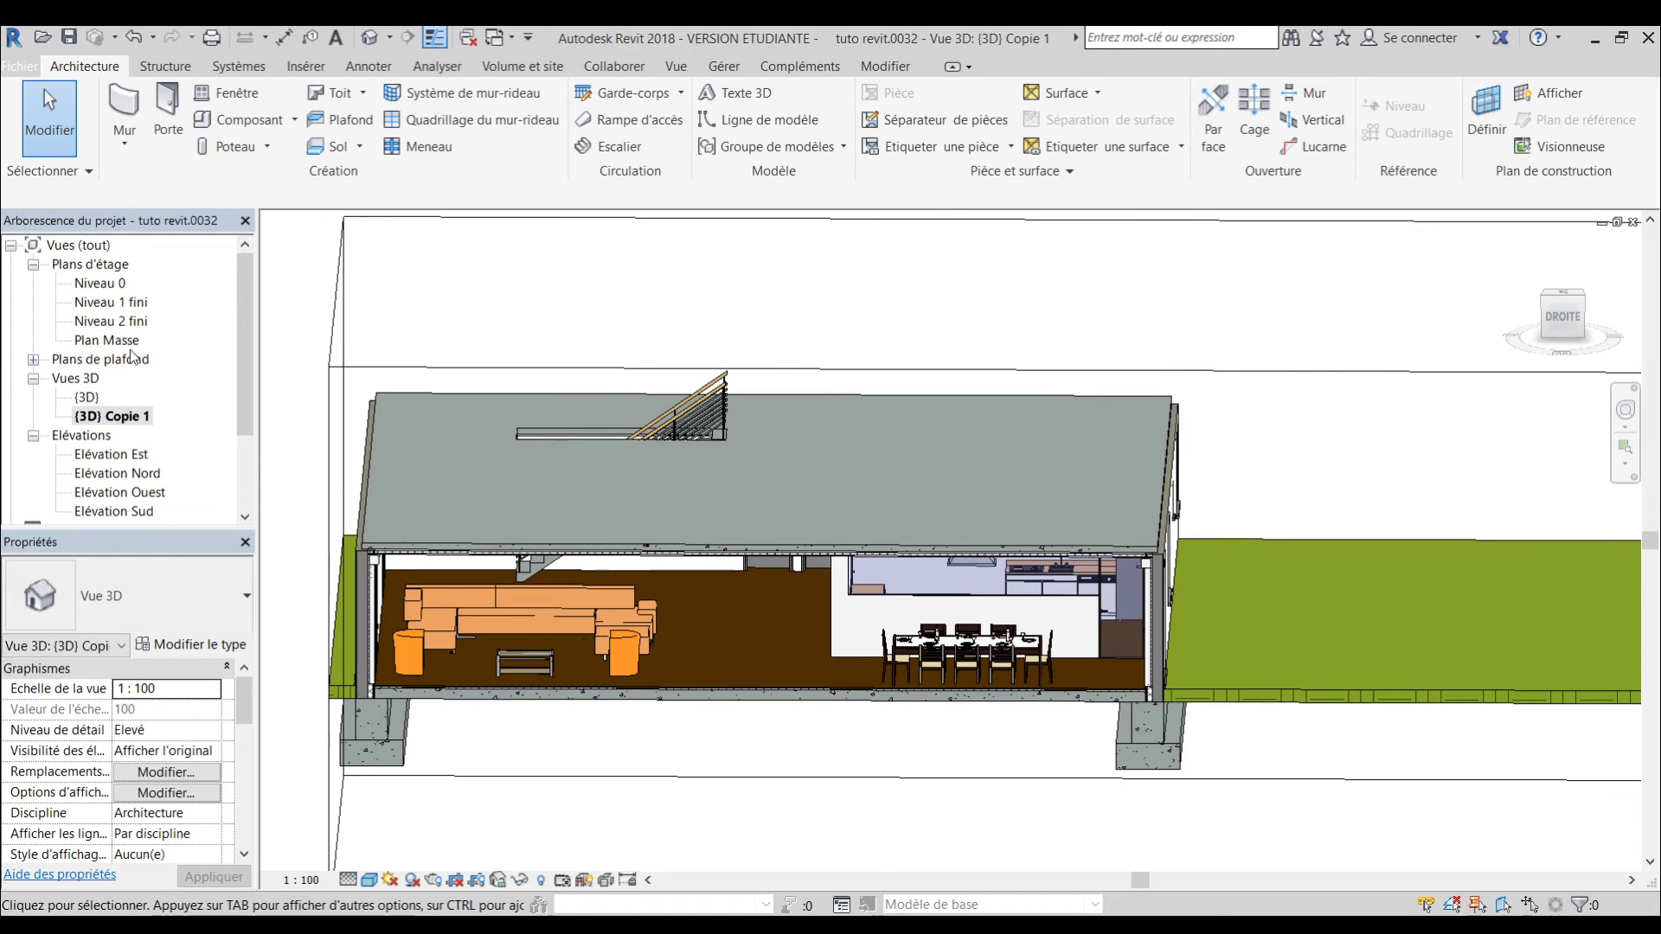
# - In the Niveau 1 fini plan, start a railing path sketch and set its line offset to 0.05 m
pyautogui.doubleClick(115, 304)
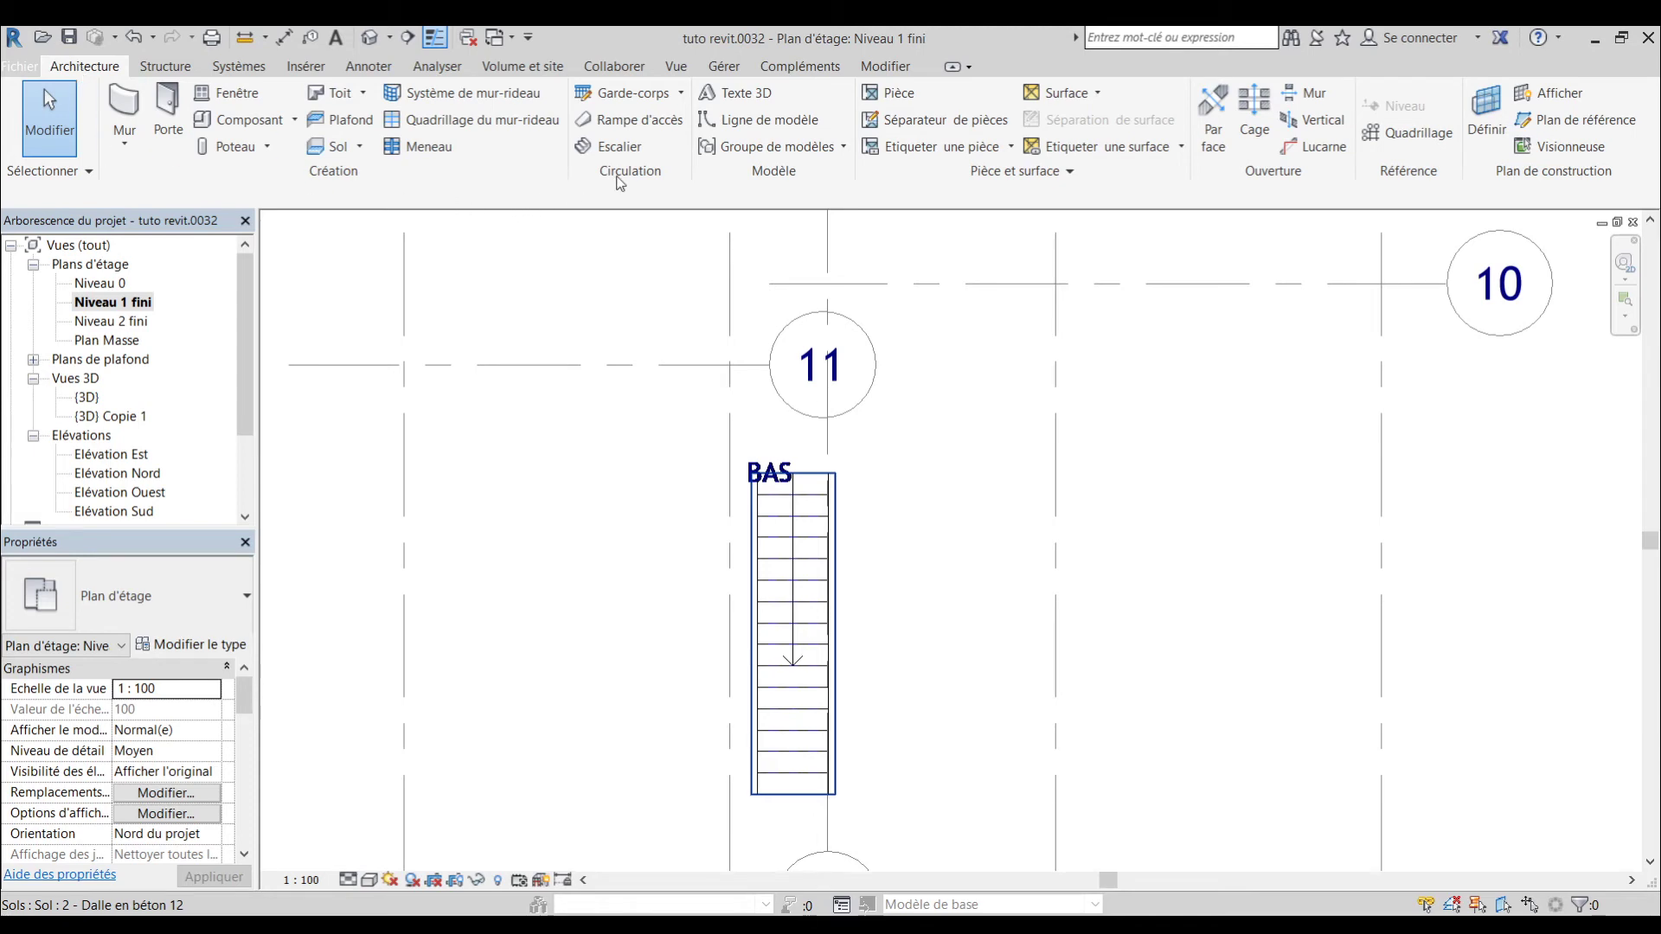
pyautogui.click(639, 94)
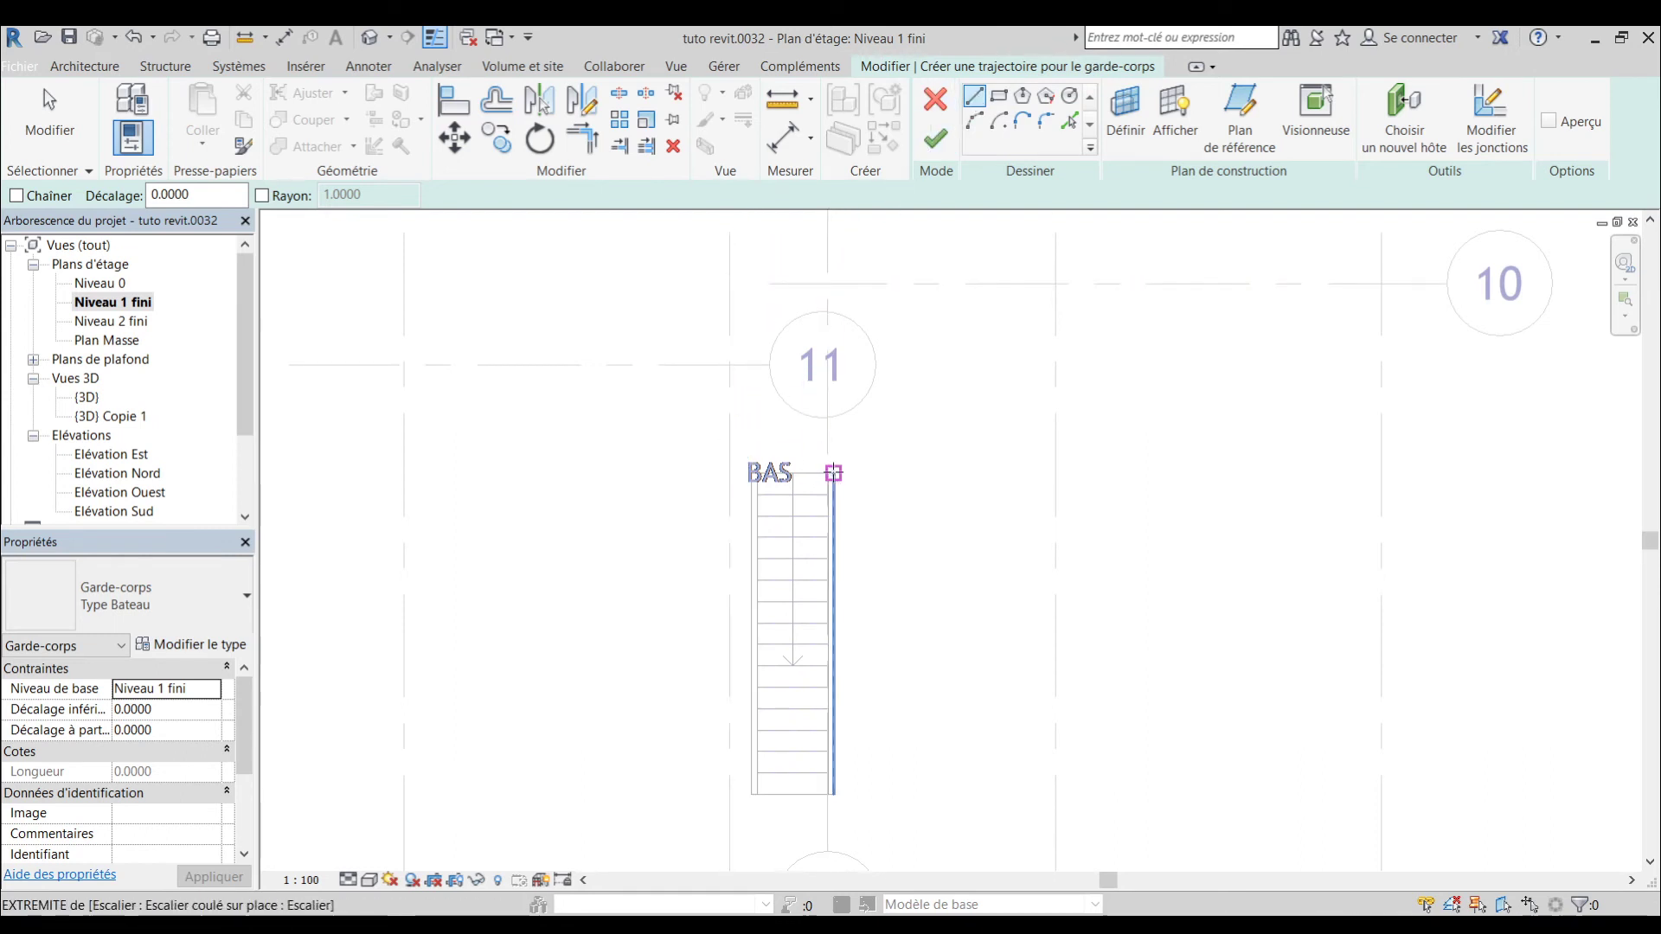
pyautogui.scroll(2, 833, 472)
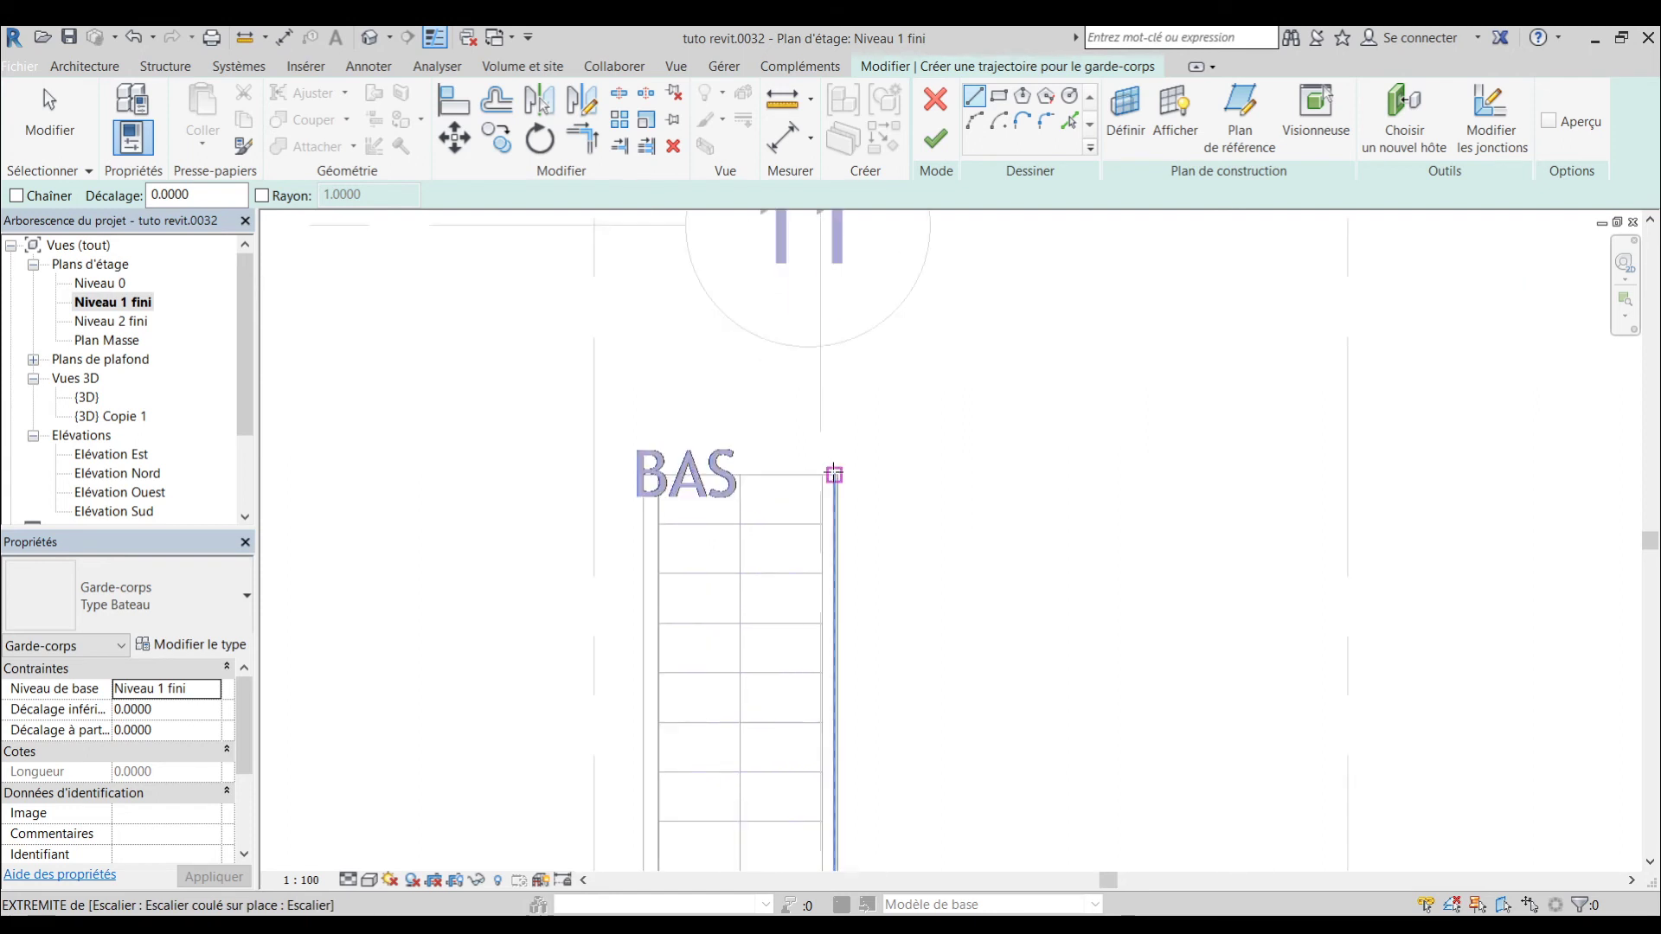
pyautogui.scroll(2, 835, 477)
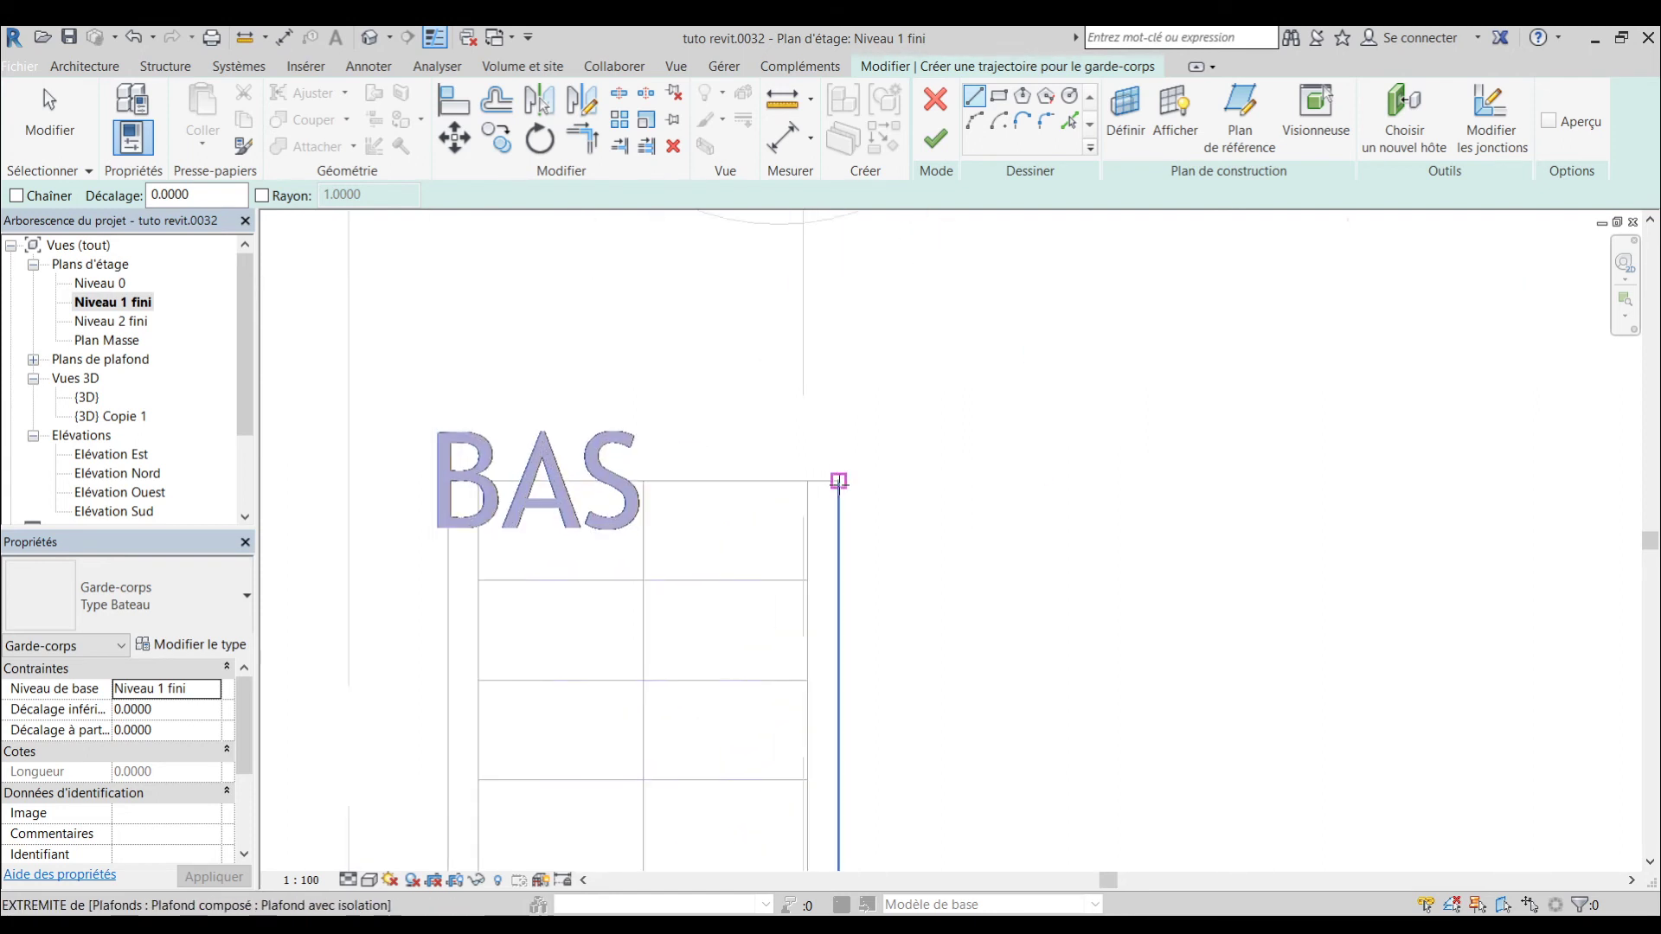
pyautogui.scroll(-3, 838, 481)
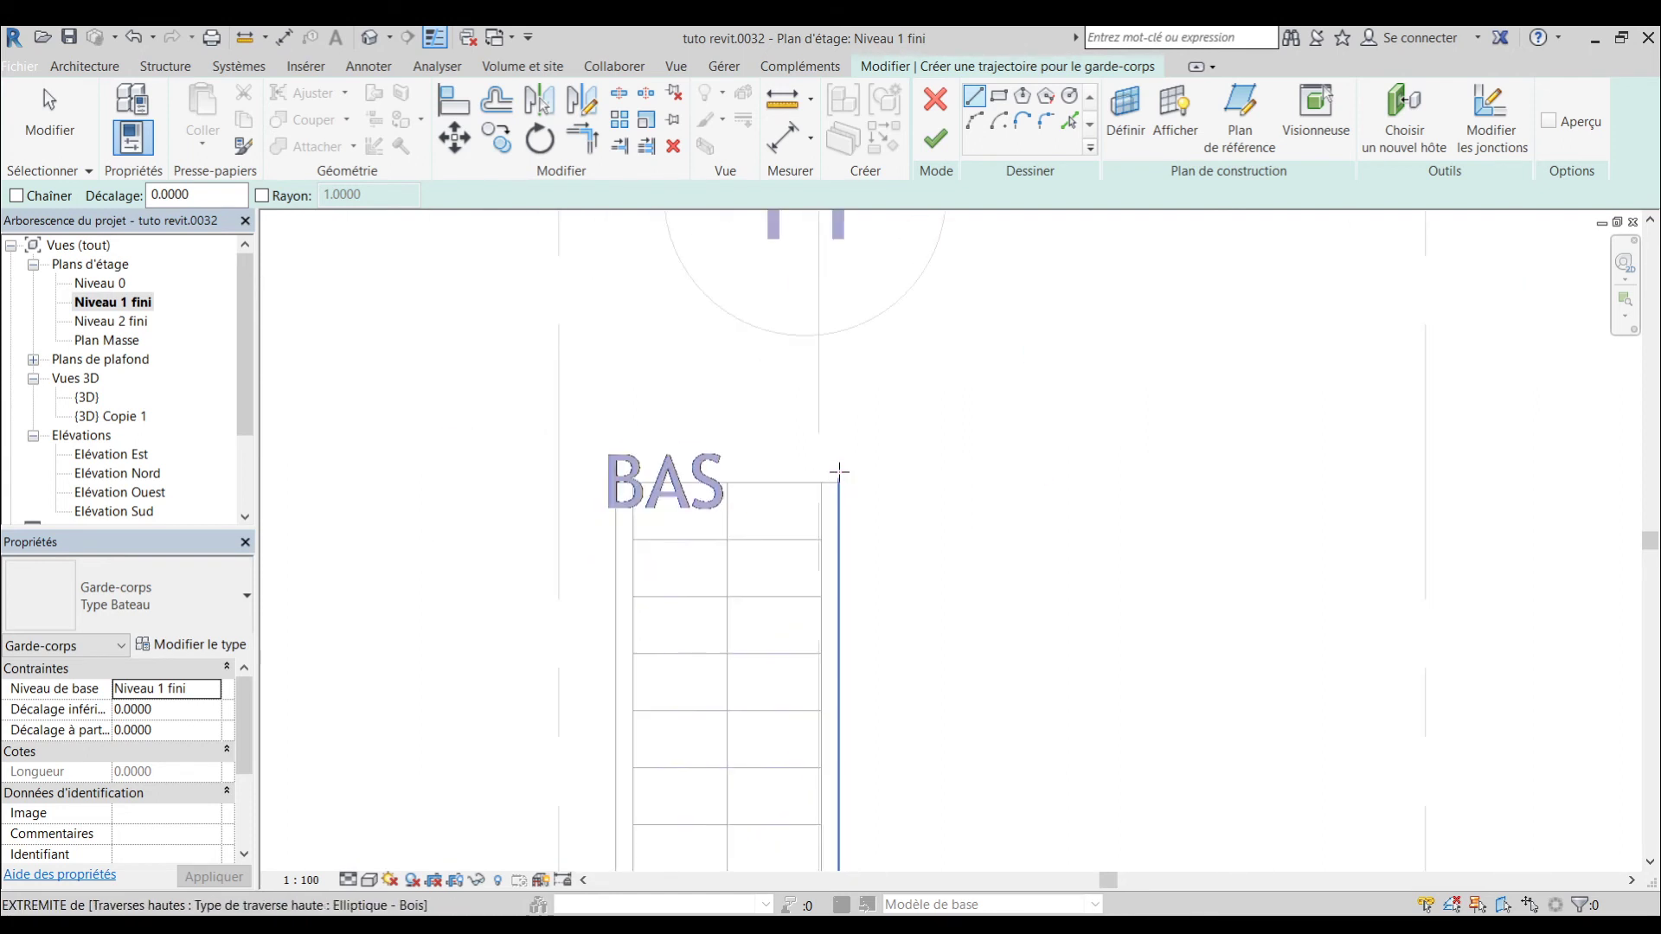
pyautogui.scroll(3, 838, 477)
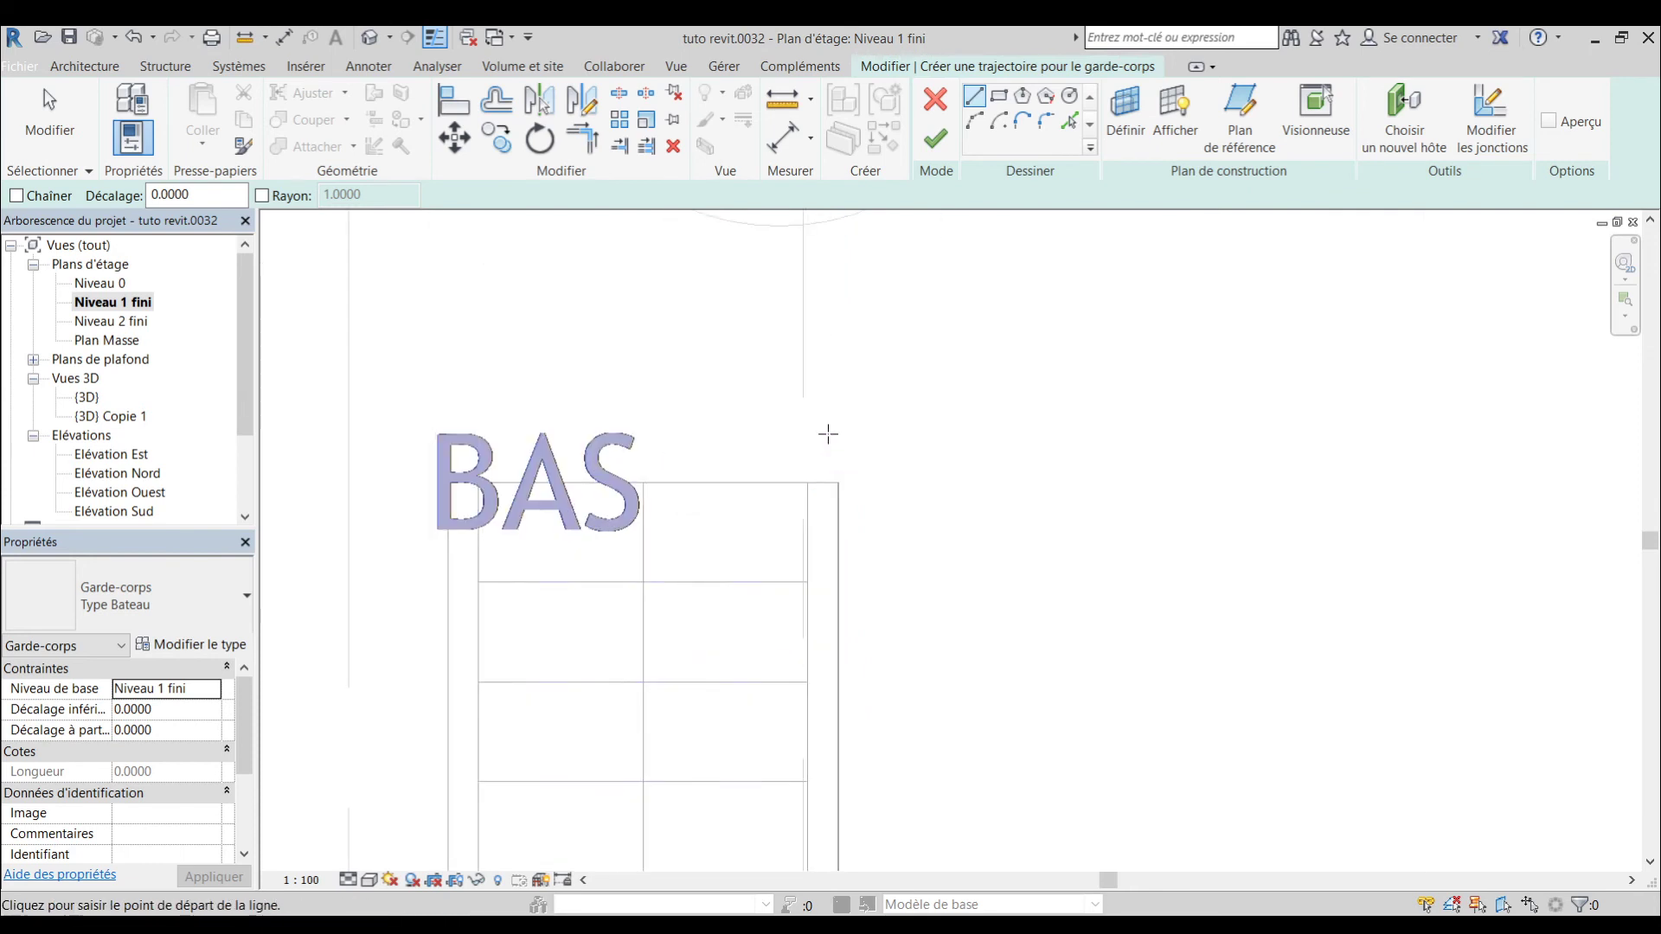
pyautogui.scroll(-1, 828, 435)
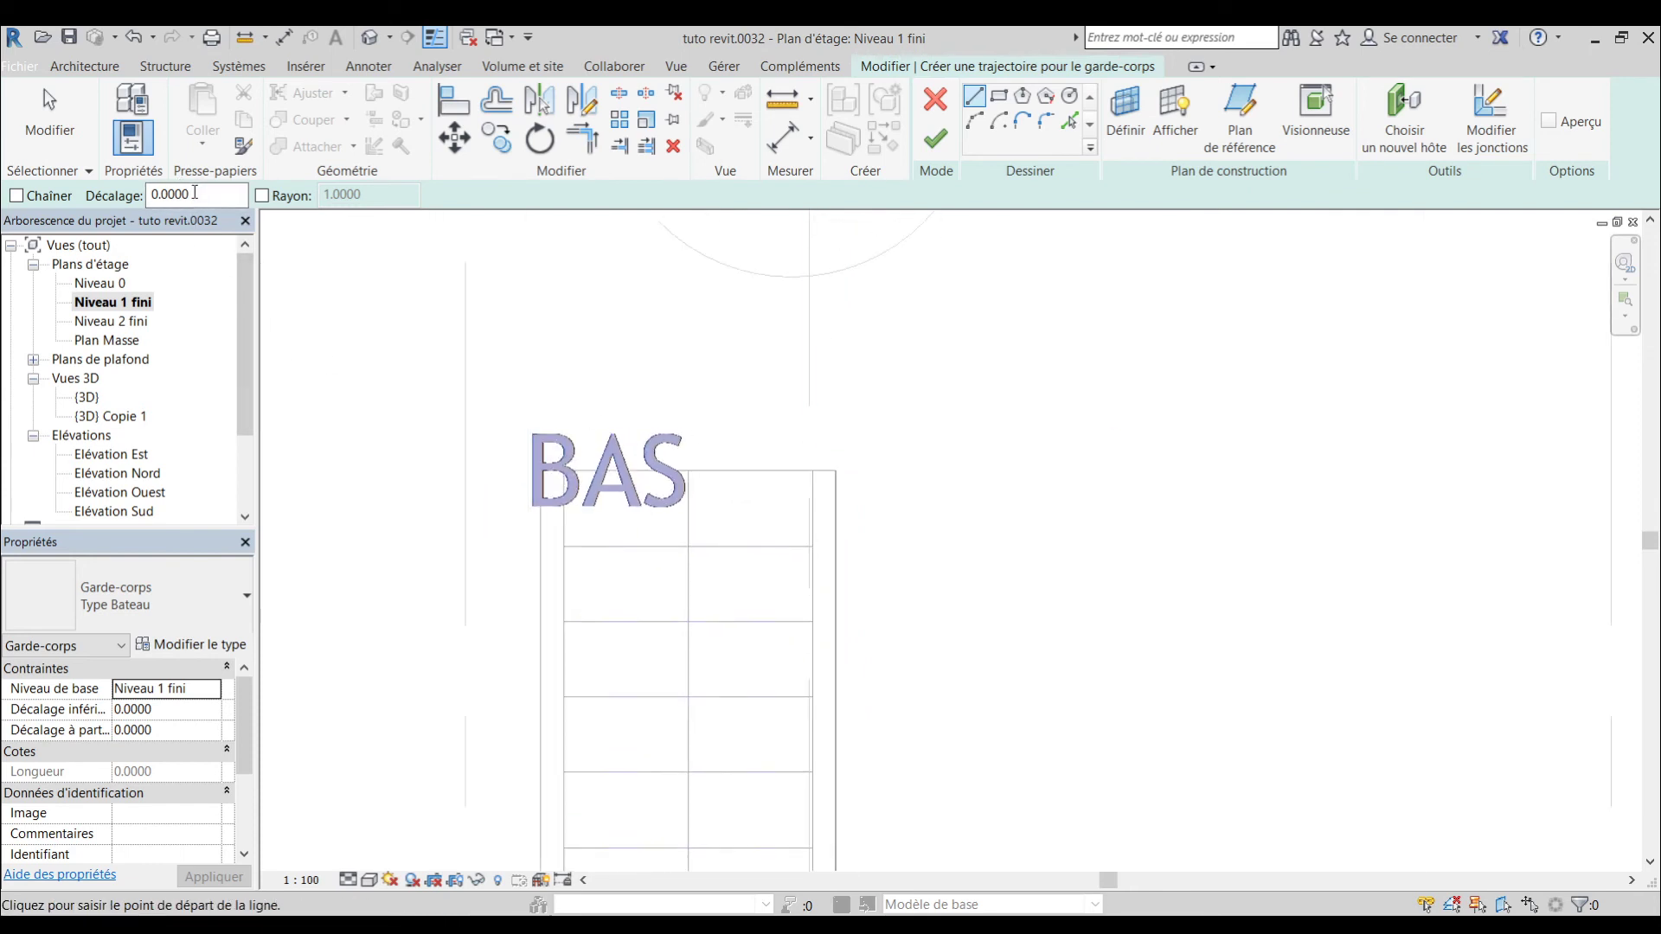
pyautogui.moveTo(192, 194); pyautogui.dragTo(172, 194)
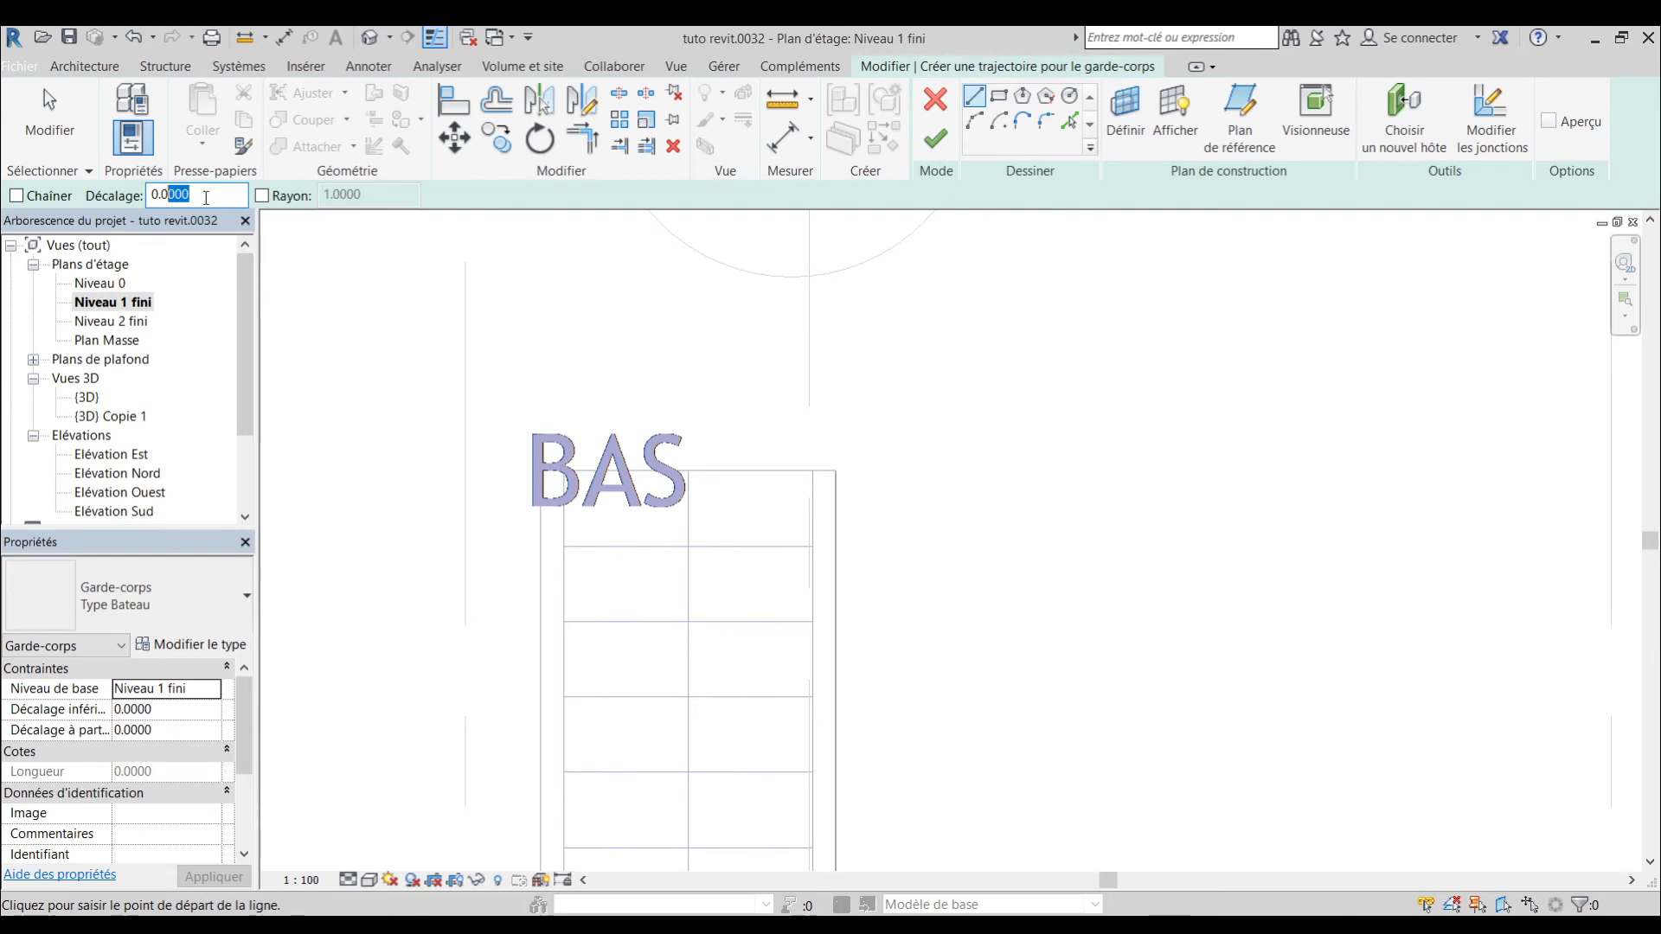
pyautogui.write('5')
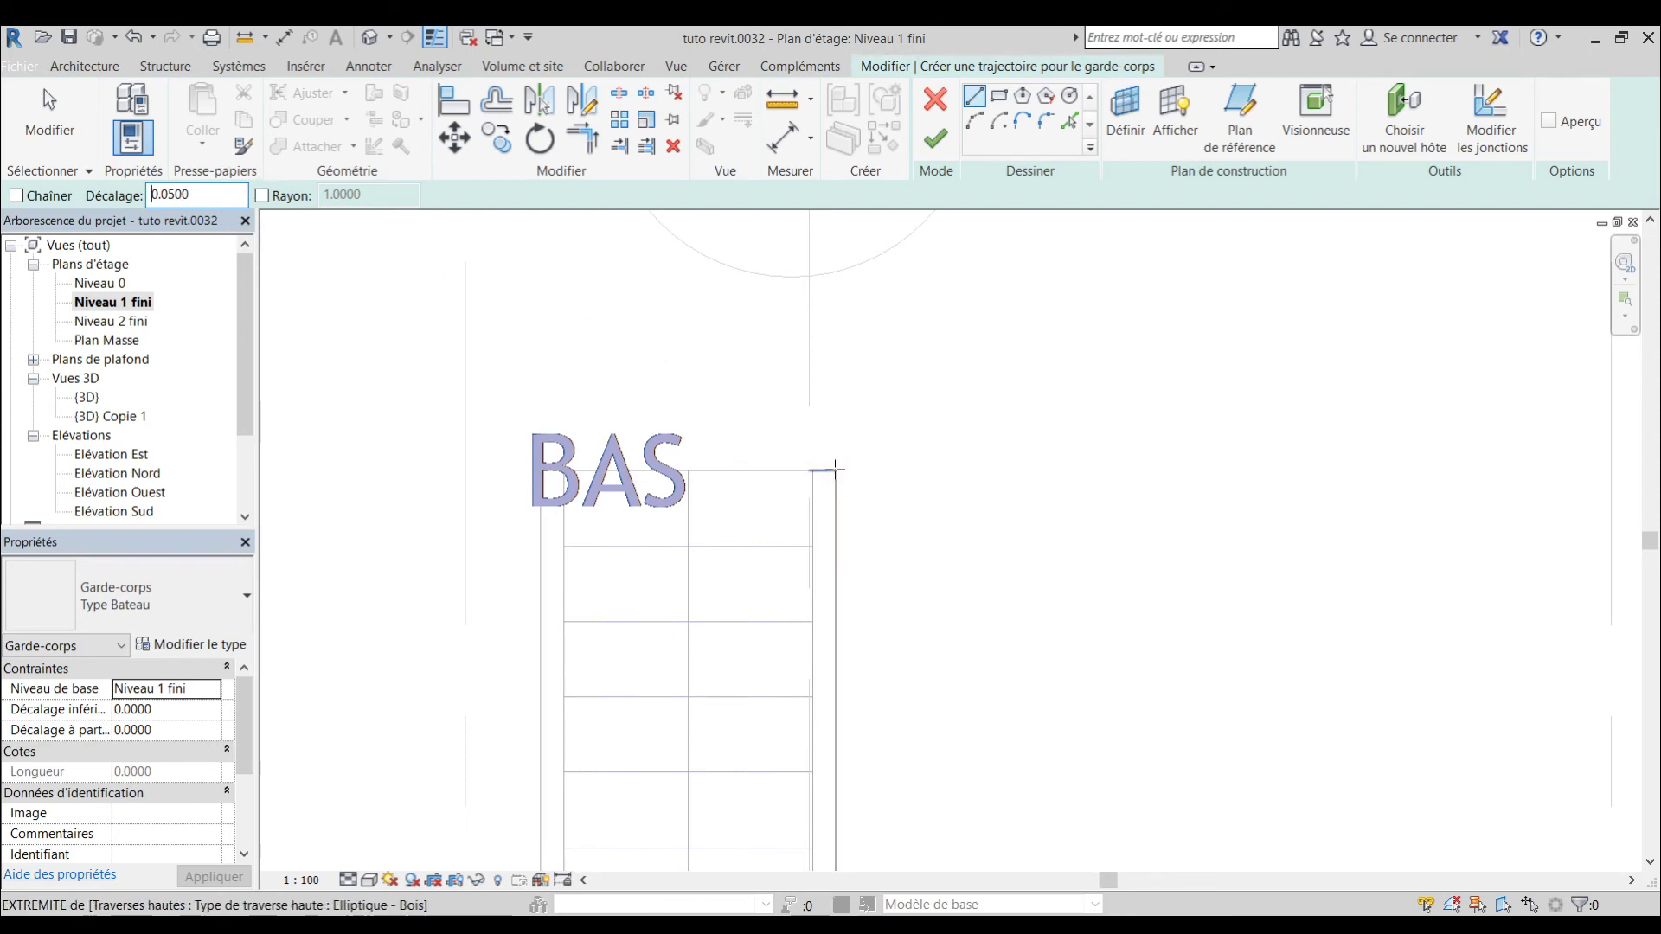
# - Draw the railing path's first line, about 3.95 m long, along the stair's room side, offset outward from the opening's edge
pyautogui.scroll(3, 836, 472)
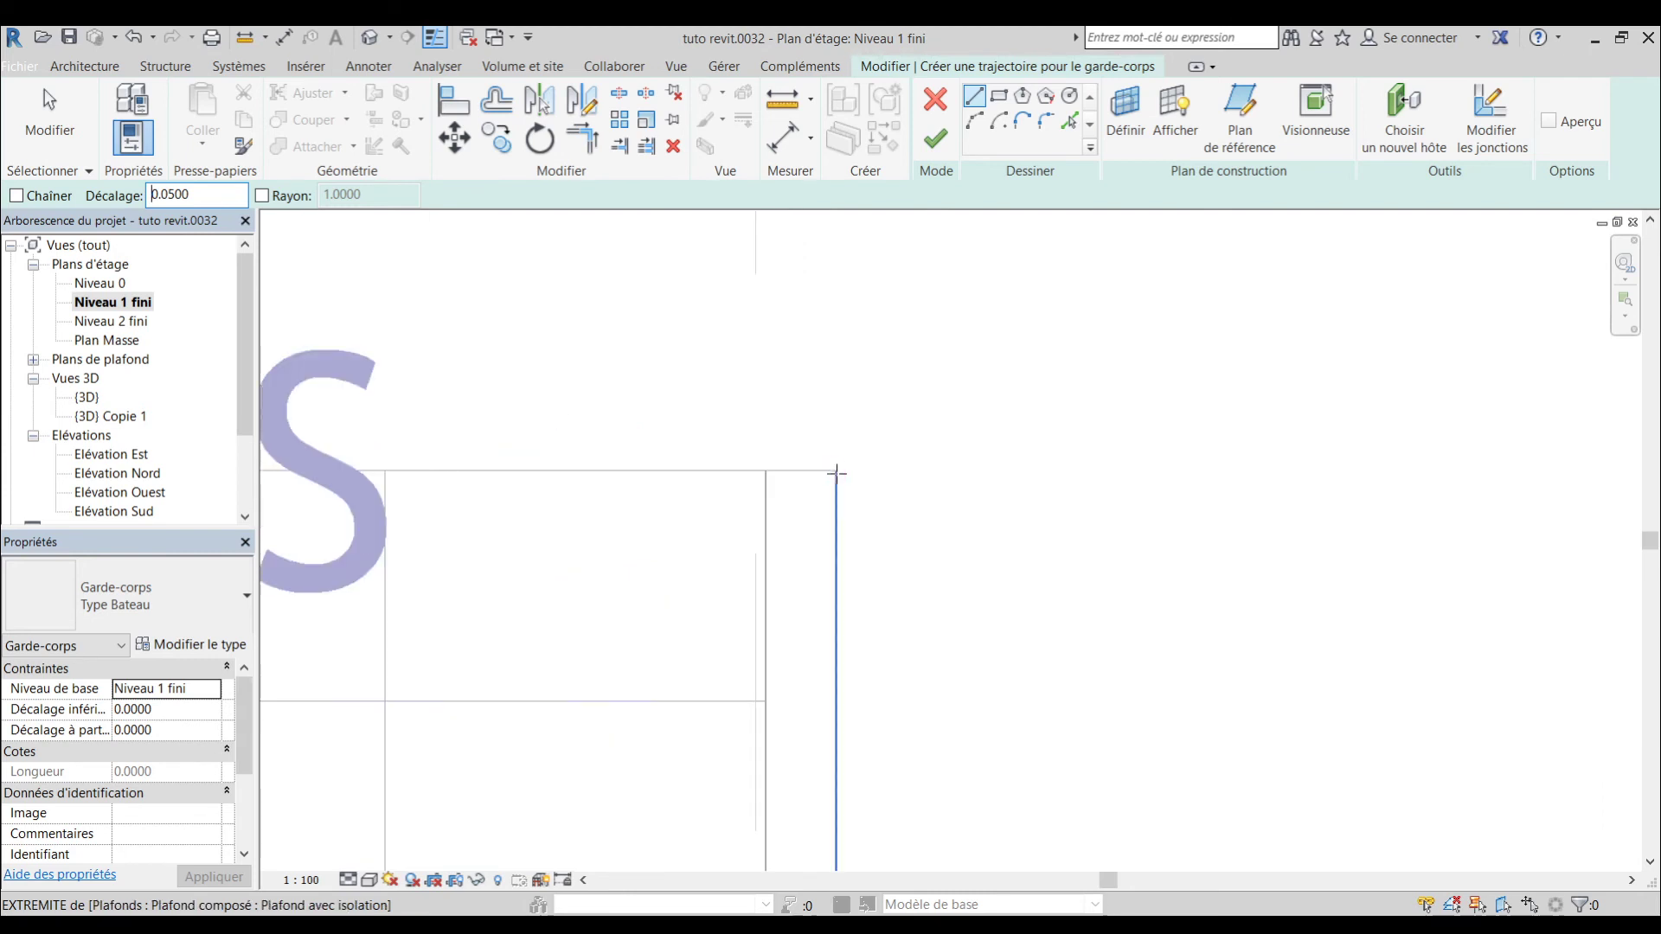
pyautogui.press('Tab')
pyautogui.press('Tab')
pyautogui.click(835, 471)
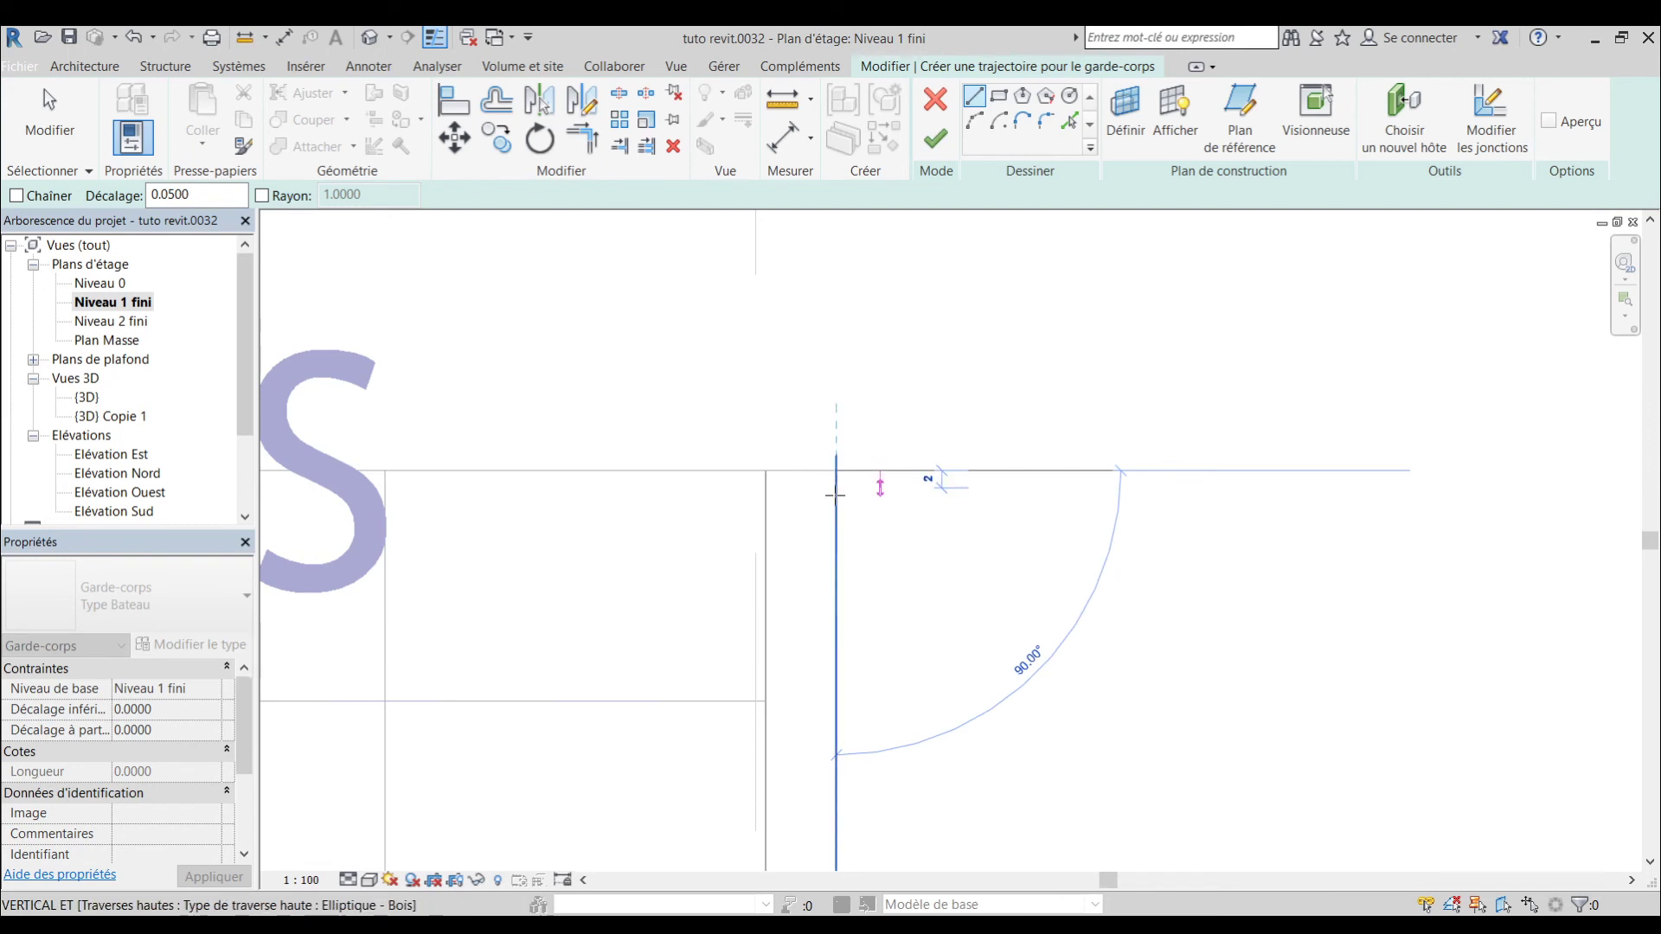
pyautogui.scroll(-5, 835, 577)
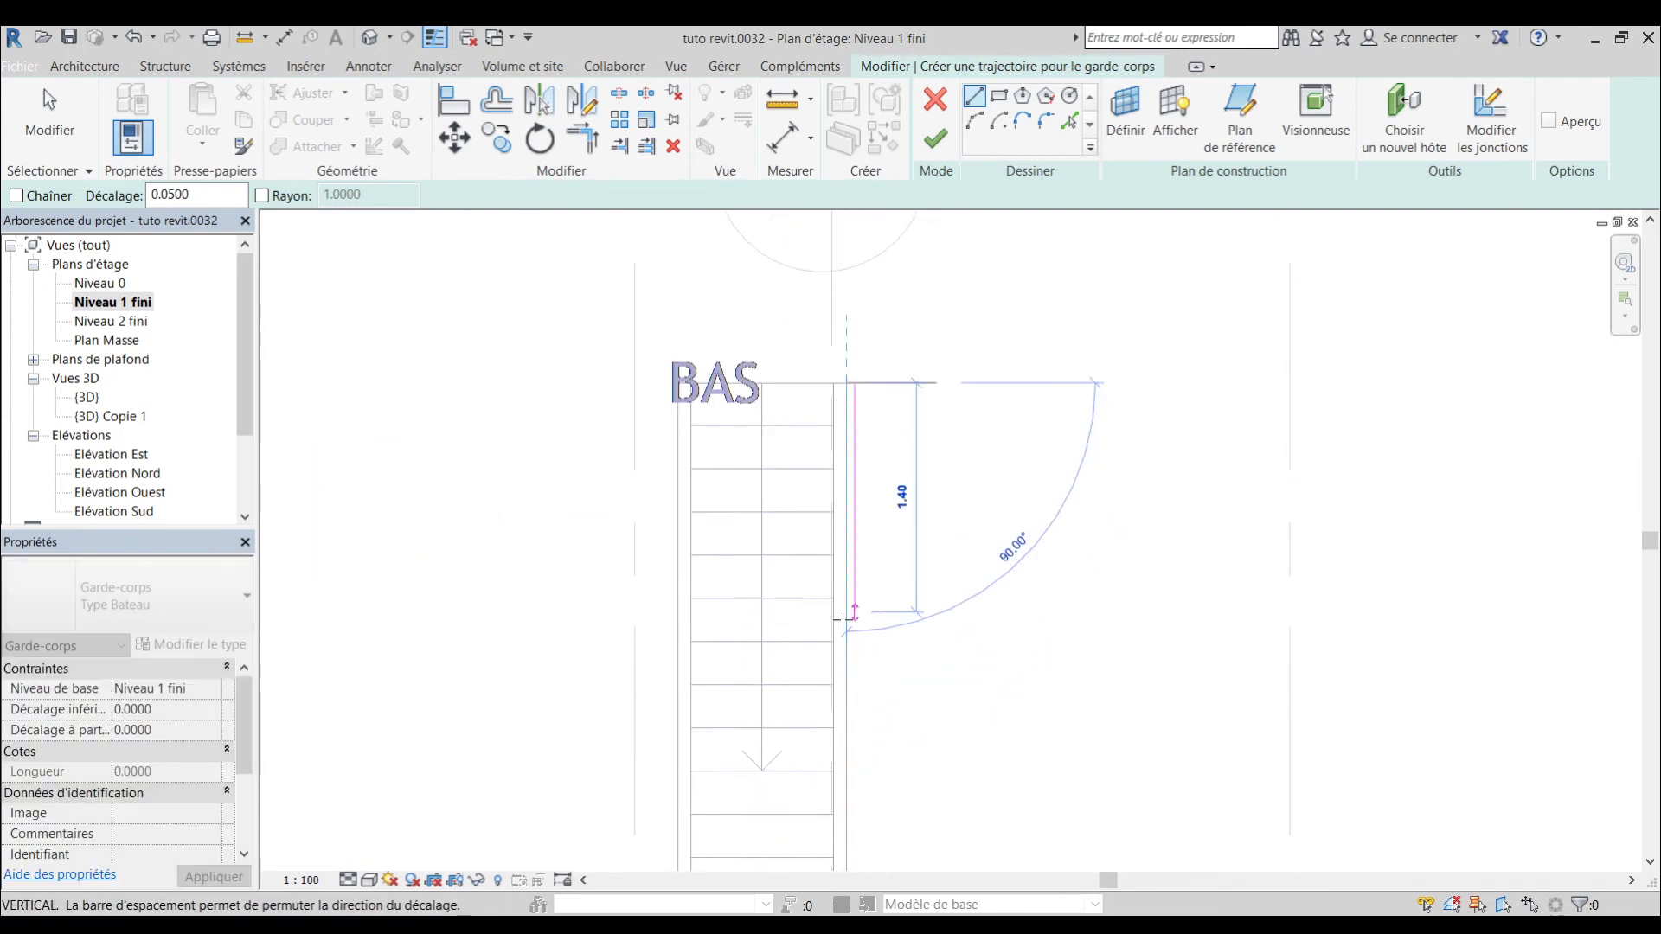
pyautogui.moveTo(841, 771); pyautogui.dragTo(841, 527, button='middle')
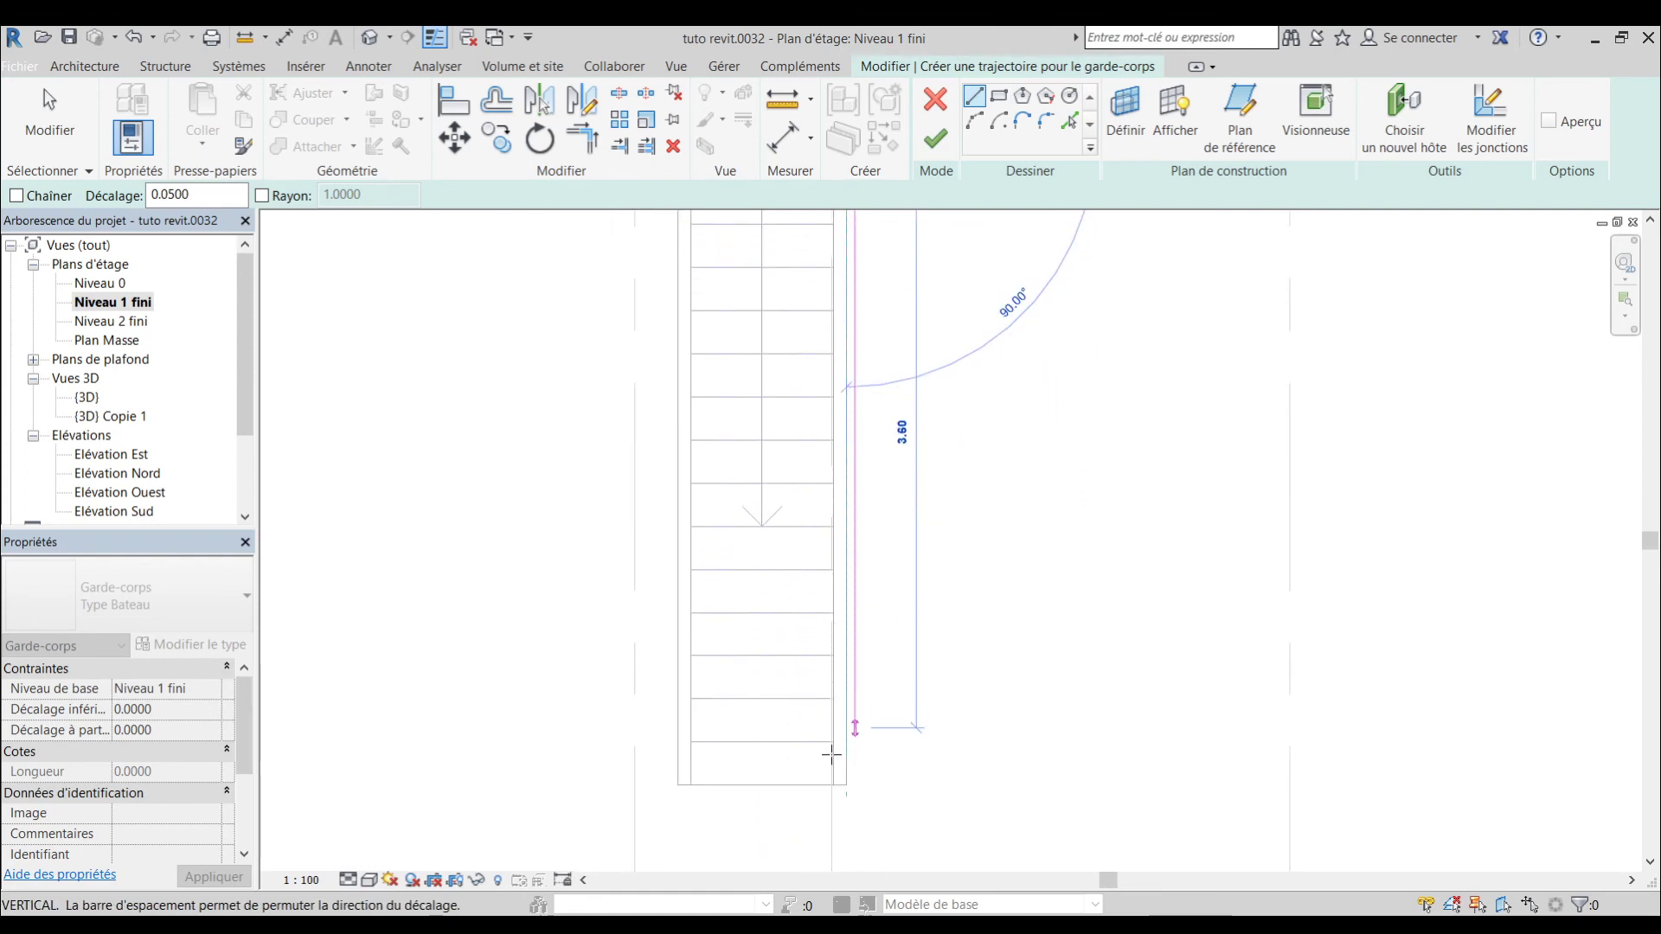
pyautogui.scroll(5, 845, 782)
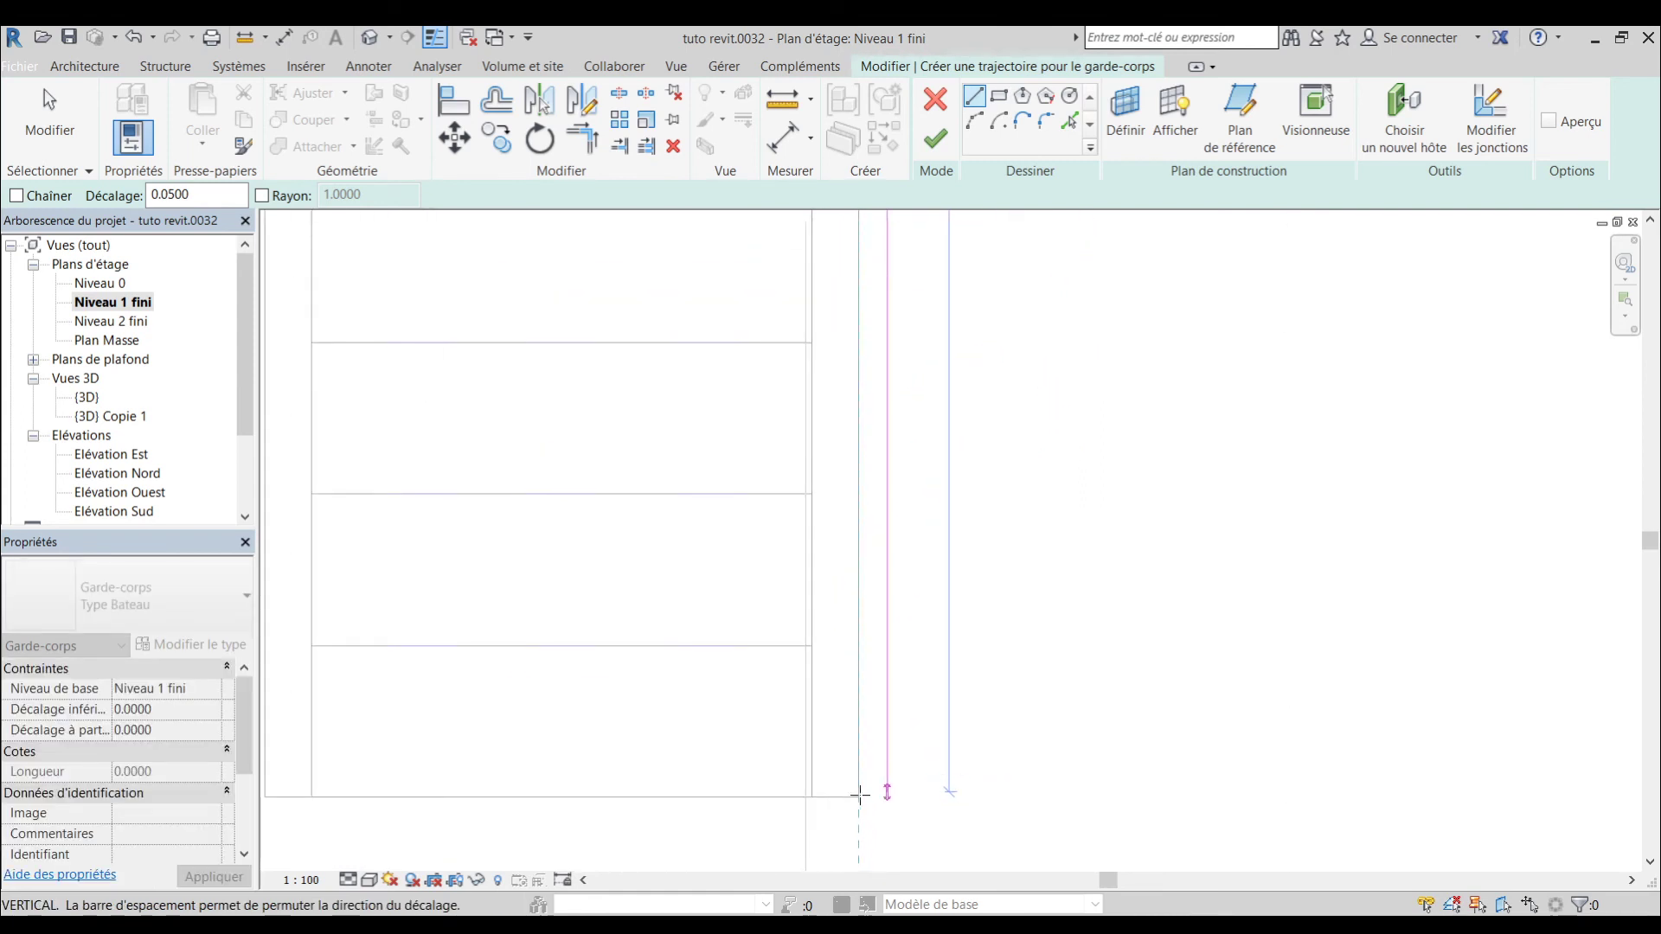
pyautogui.scroll(2, 859, 796)
pyautogui.click(857, 800)
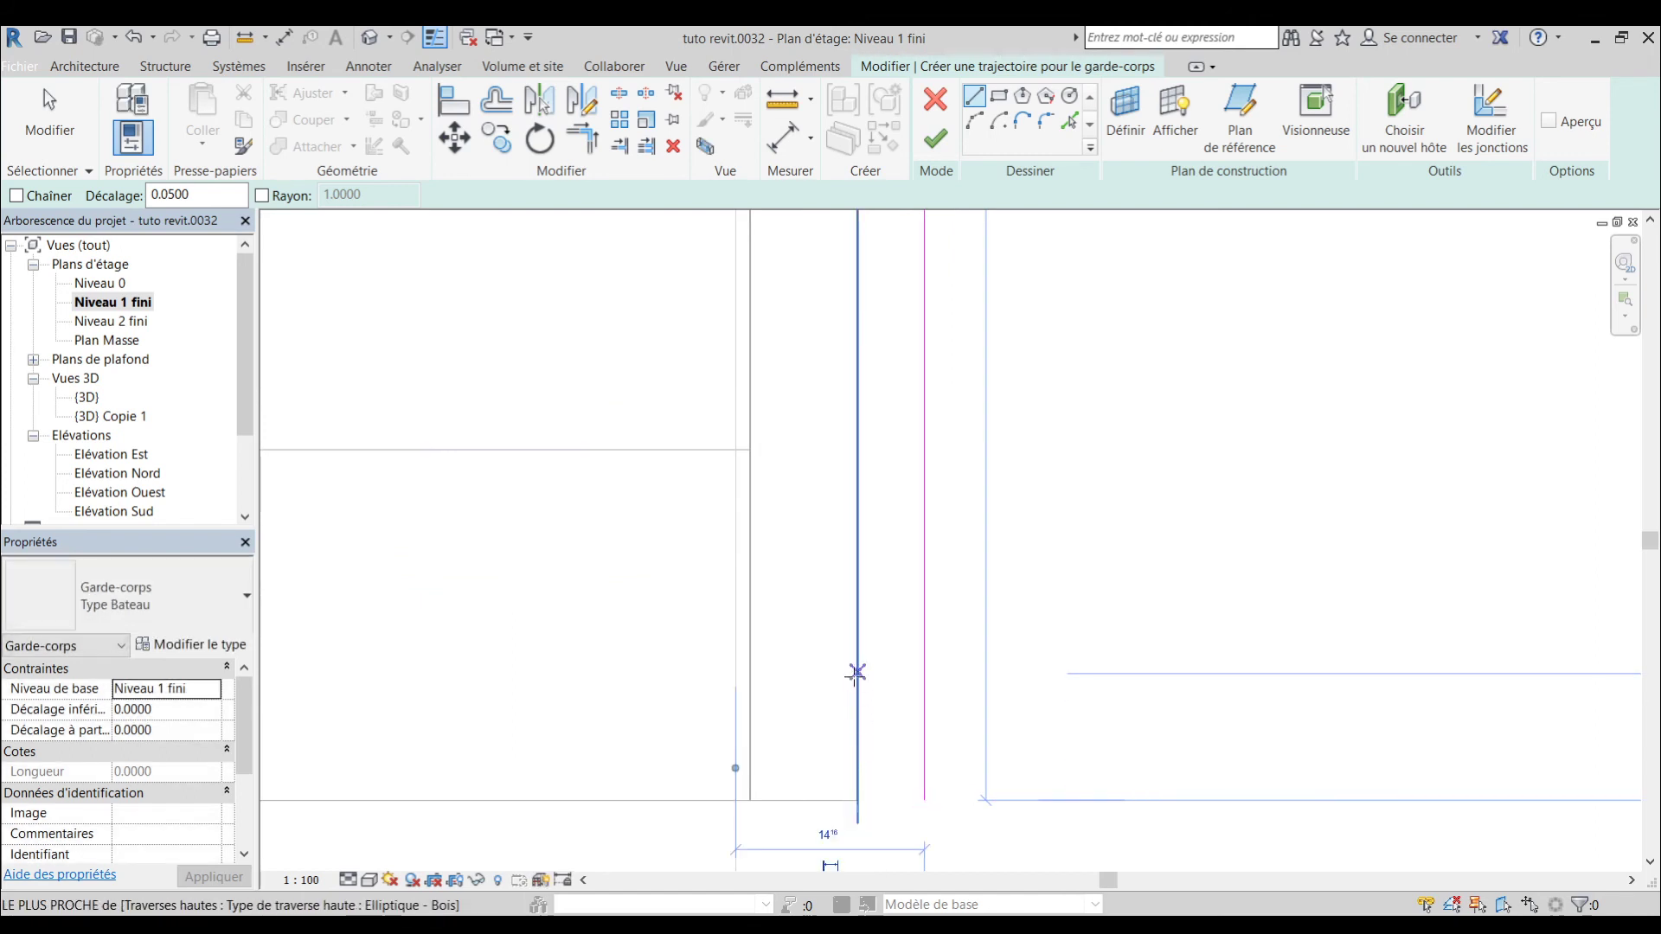
# - Set the offset to 0 and draw a path line about 1.08 m long across the stair's lower end, from the wall-side corner to the first line
pyautogui.click(151, 193)
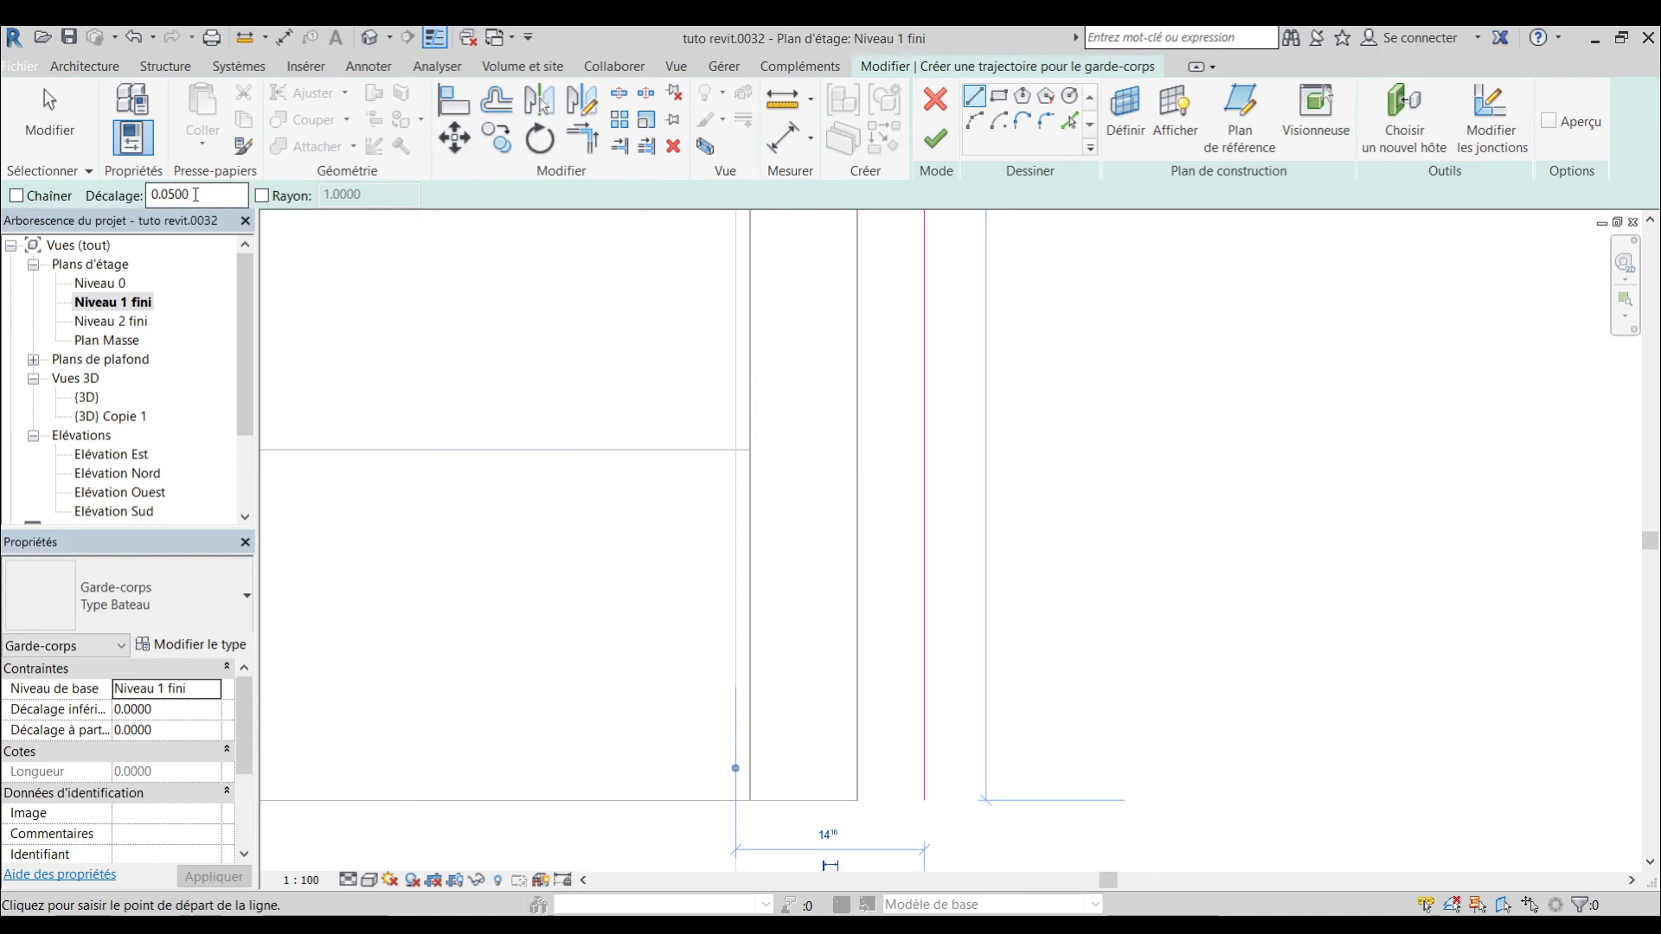
pyautogui.write('0.0')
pyautogui.press('Return')
pyautogui.scroll(-2, 957, 697)
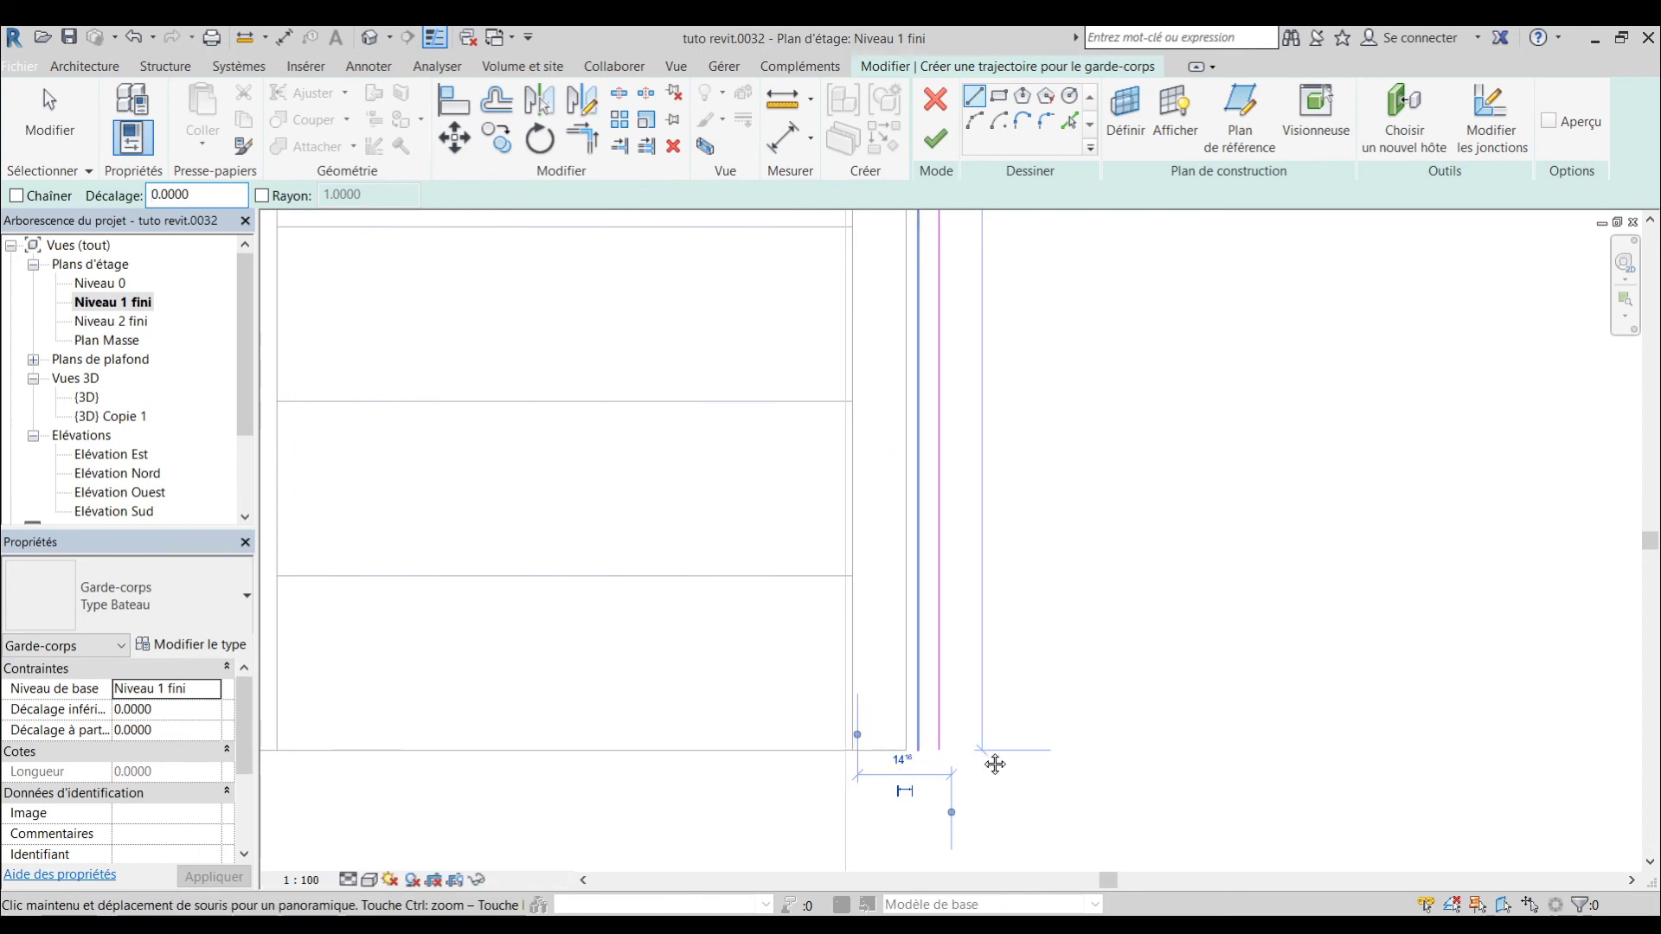
pyautogui.moveTo(908, 746); pyautogui.dragTo(1049, 745, button='middle')
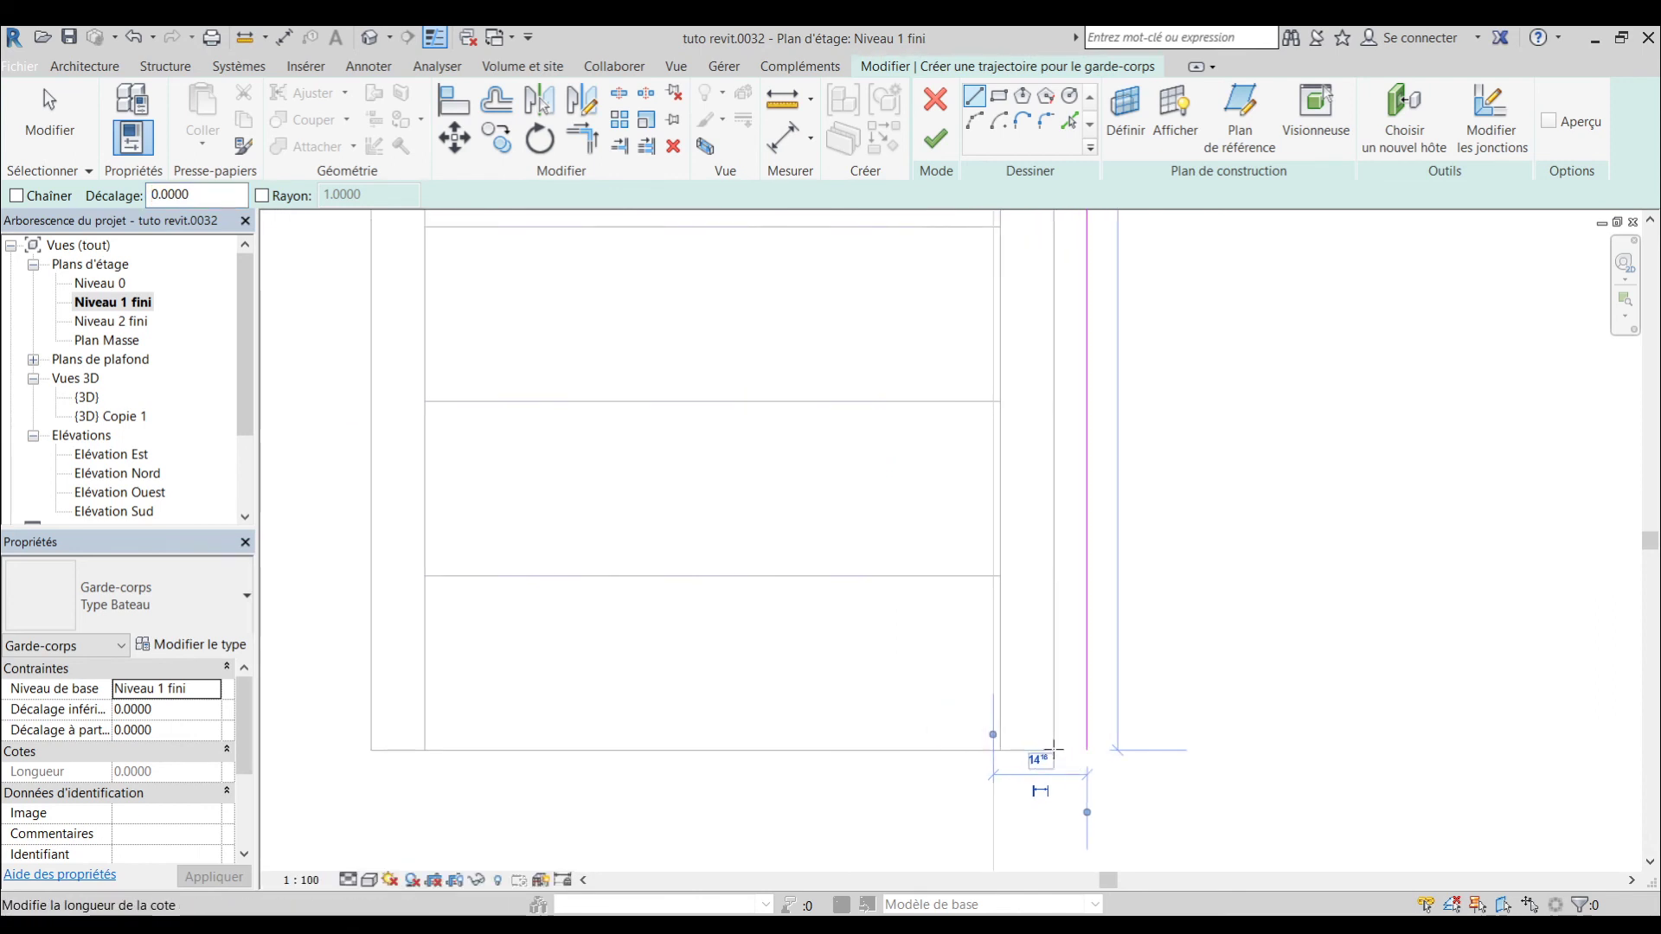
pyautogui.click(1048, 753)
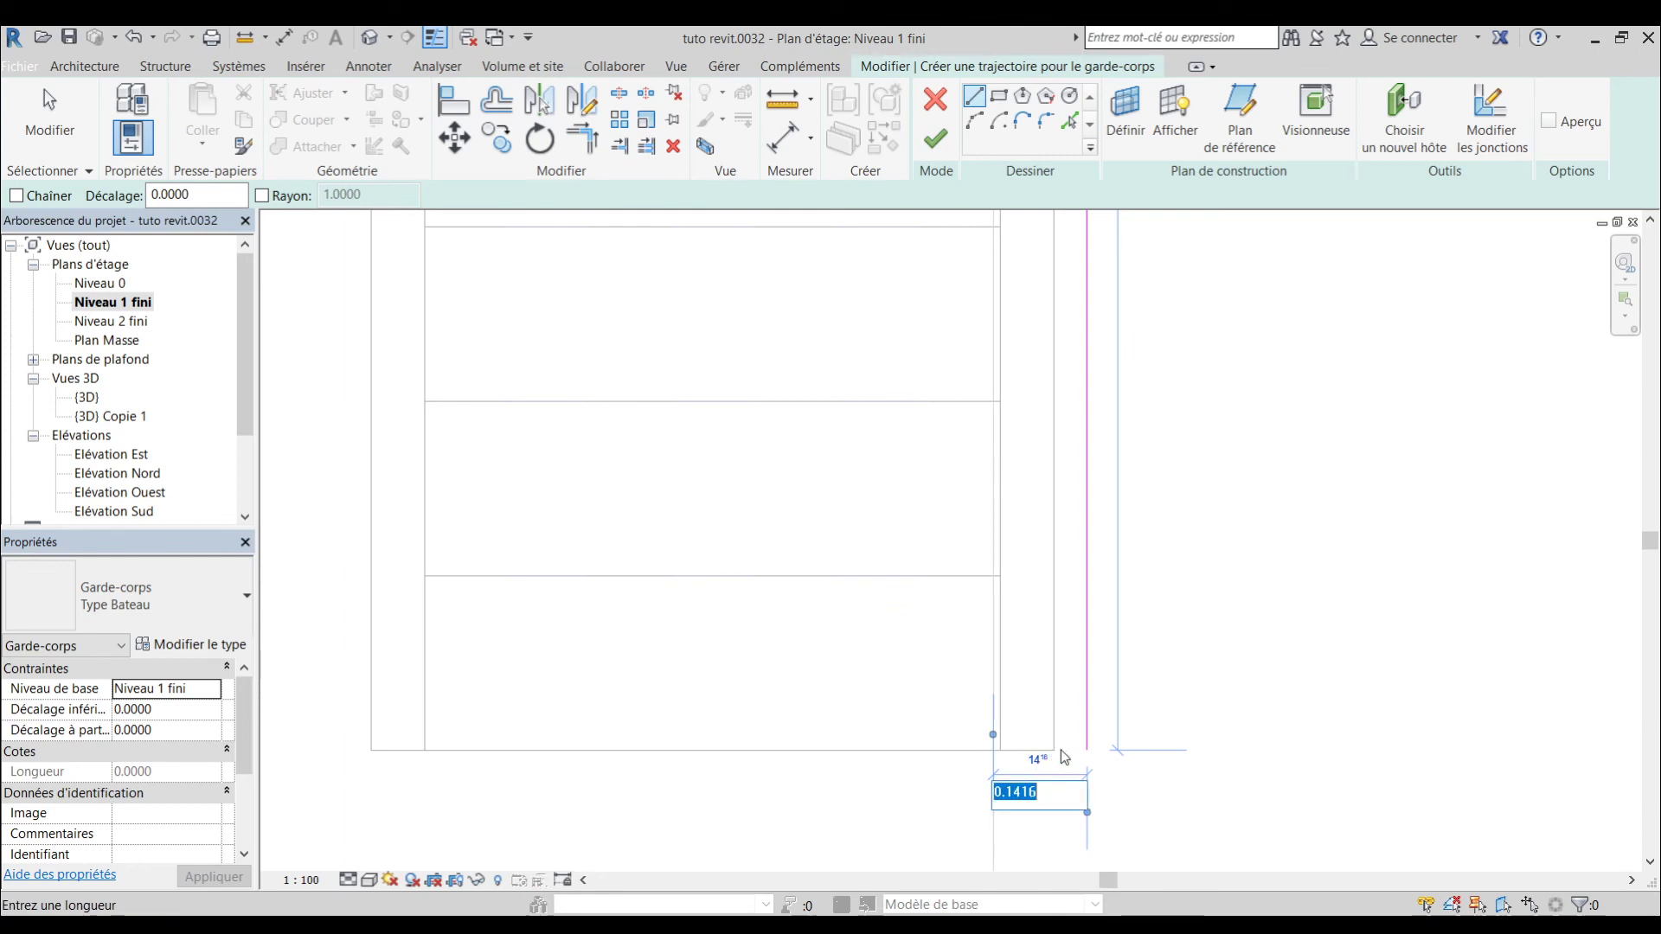
pyautogui.click(1250, 684)
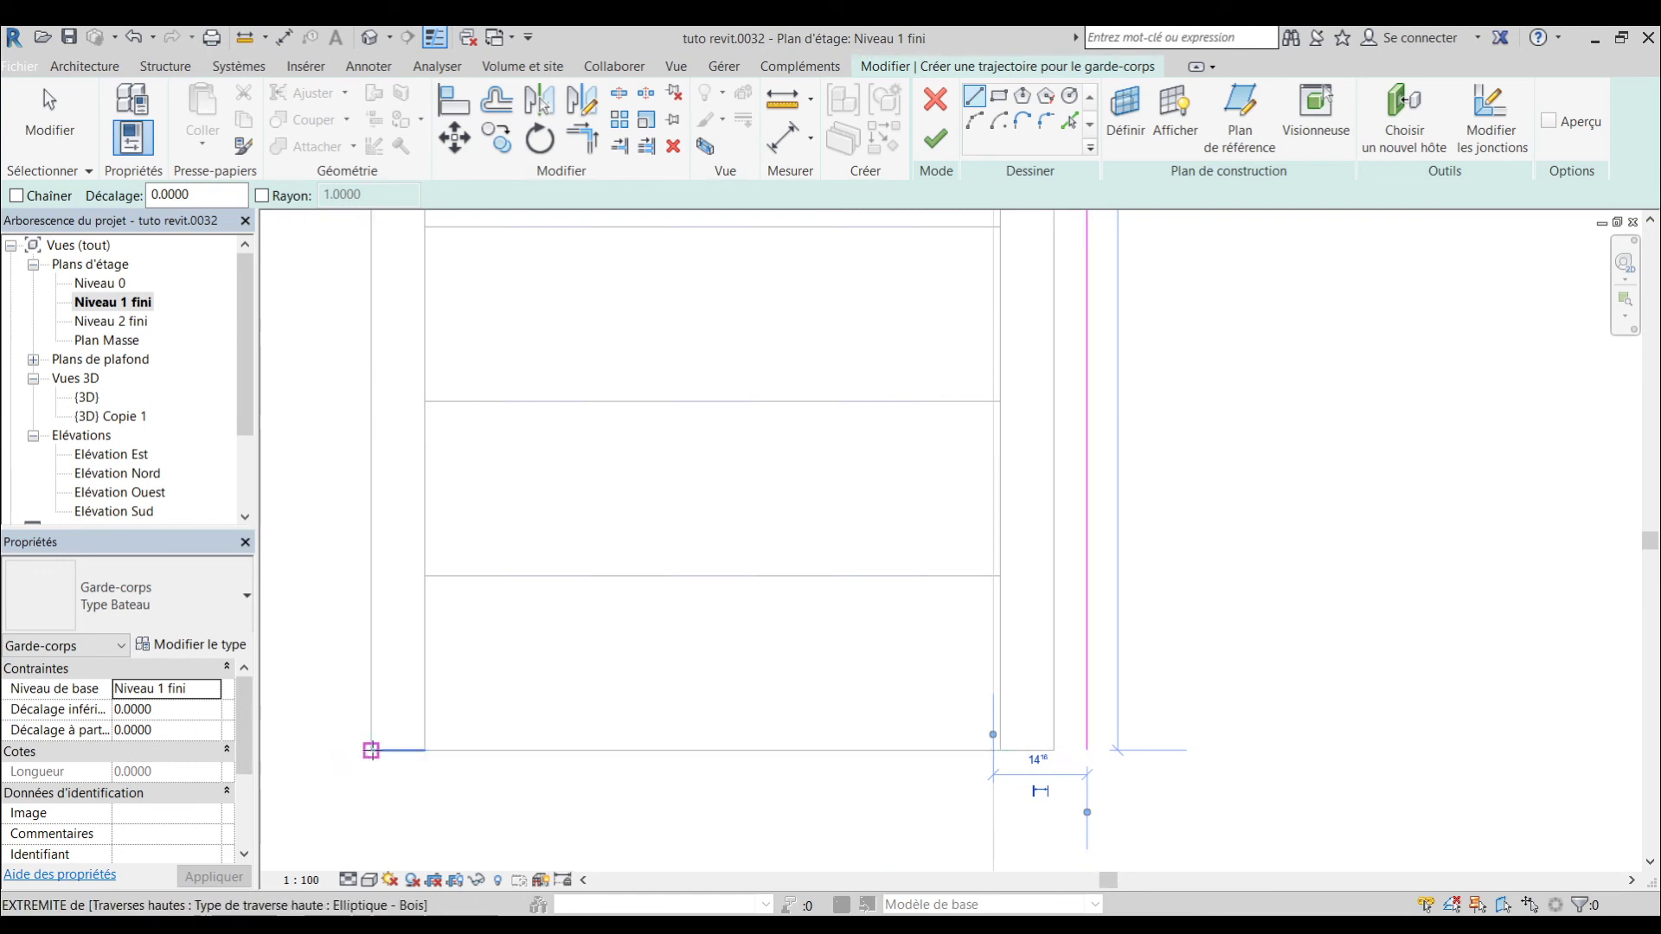
pyautogui.click(371, 749)
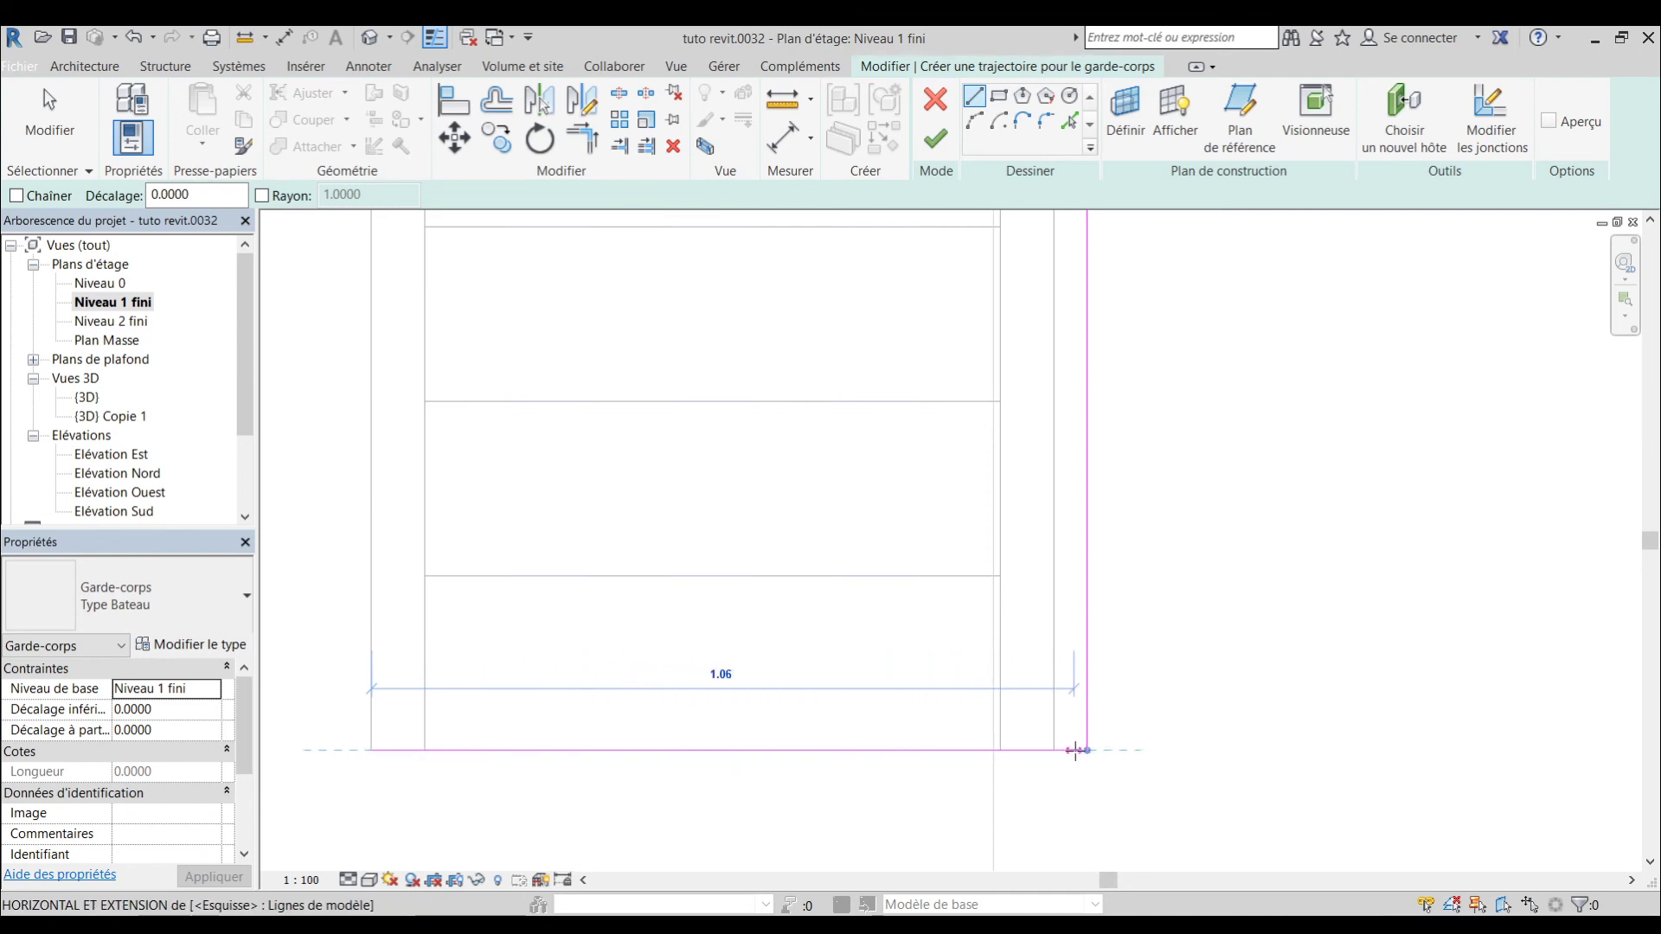
pyautogui.click(1087, 750)
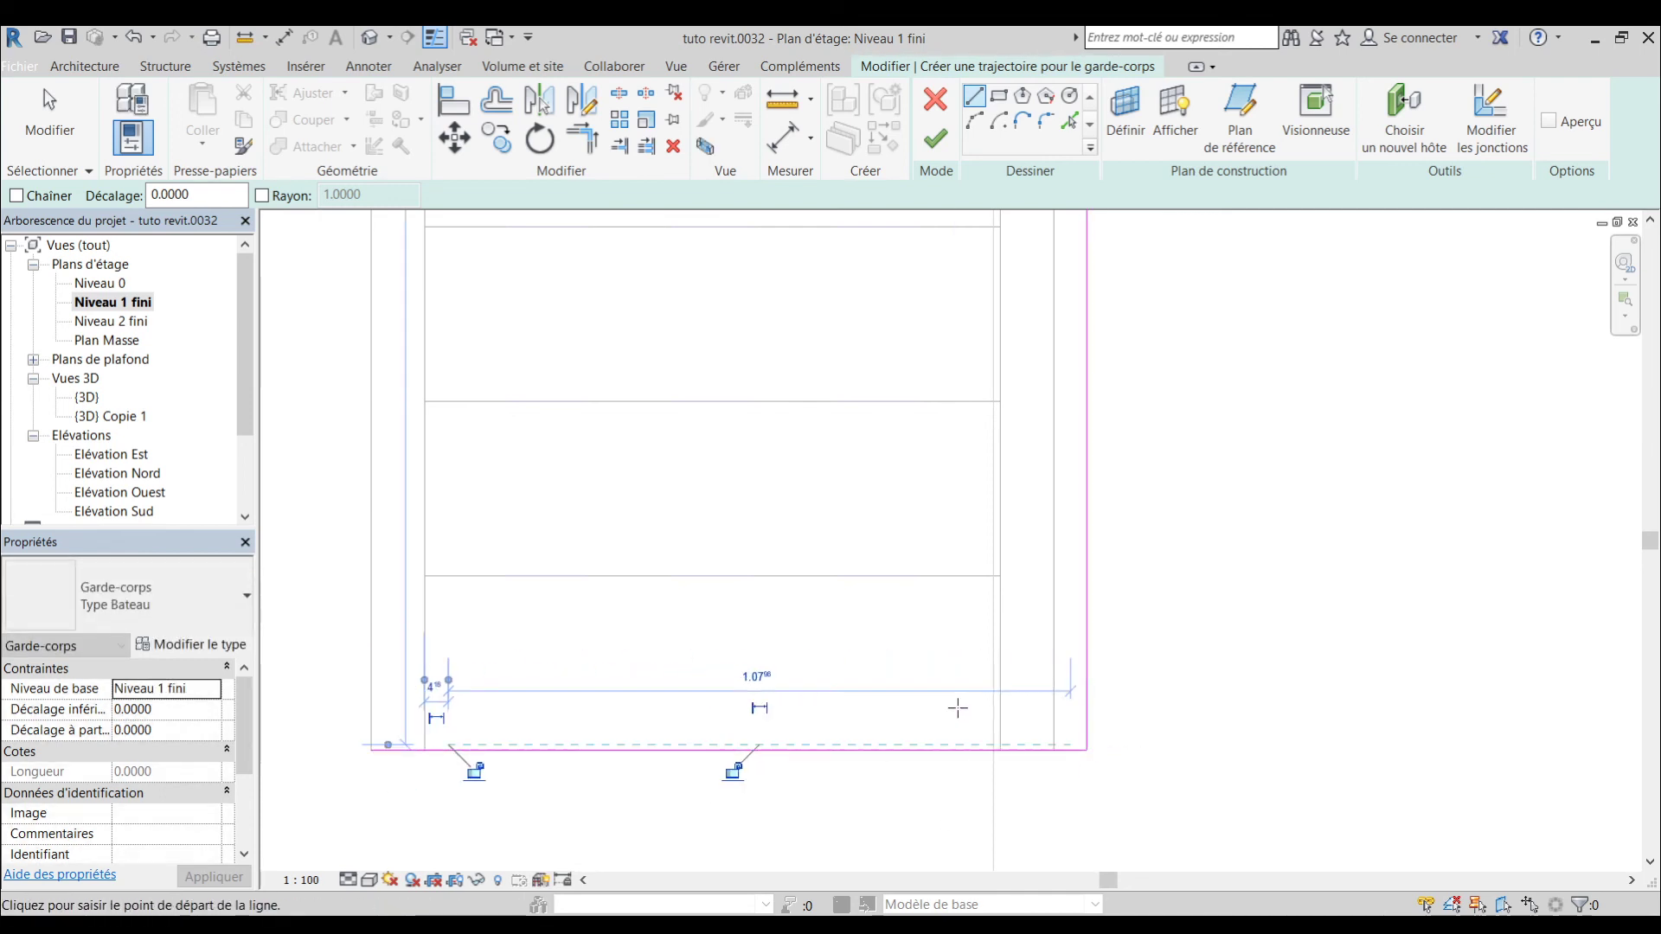
# - Finish the two-sided railing path around the stair opening
pyautogui.scroll(-2, 957, 709)
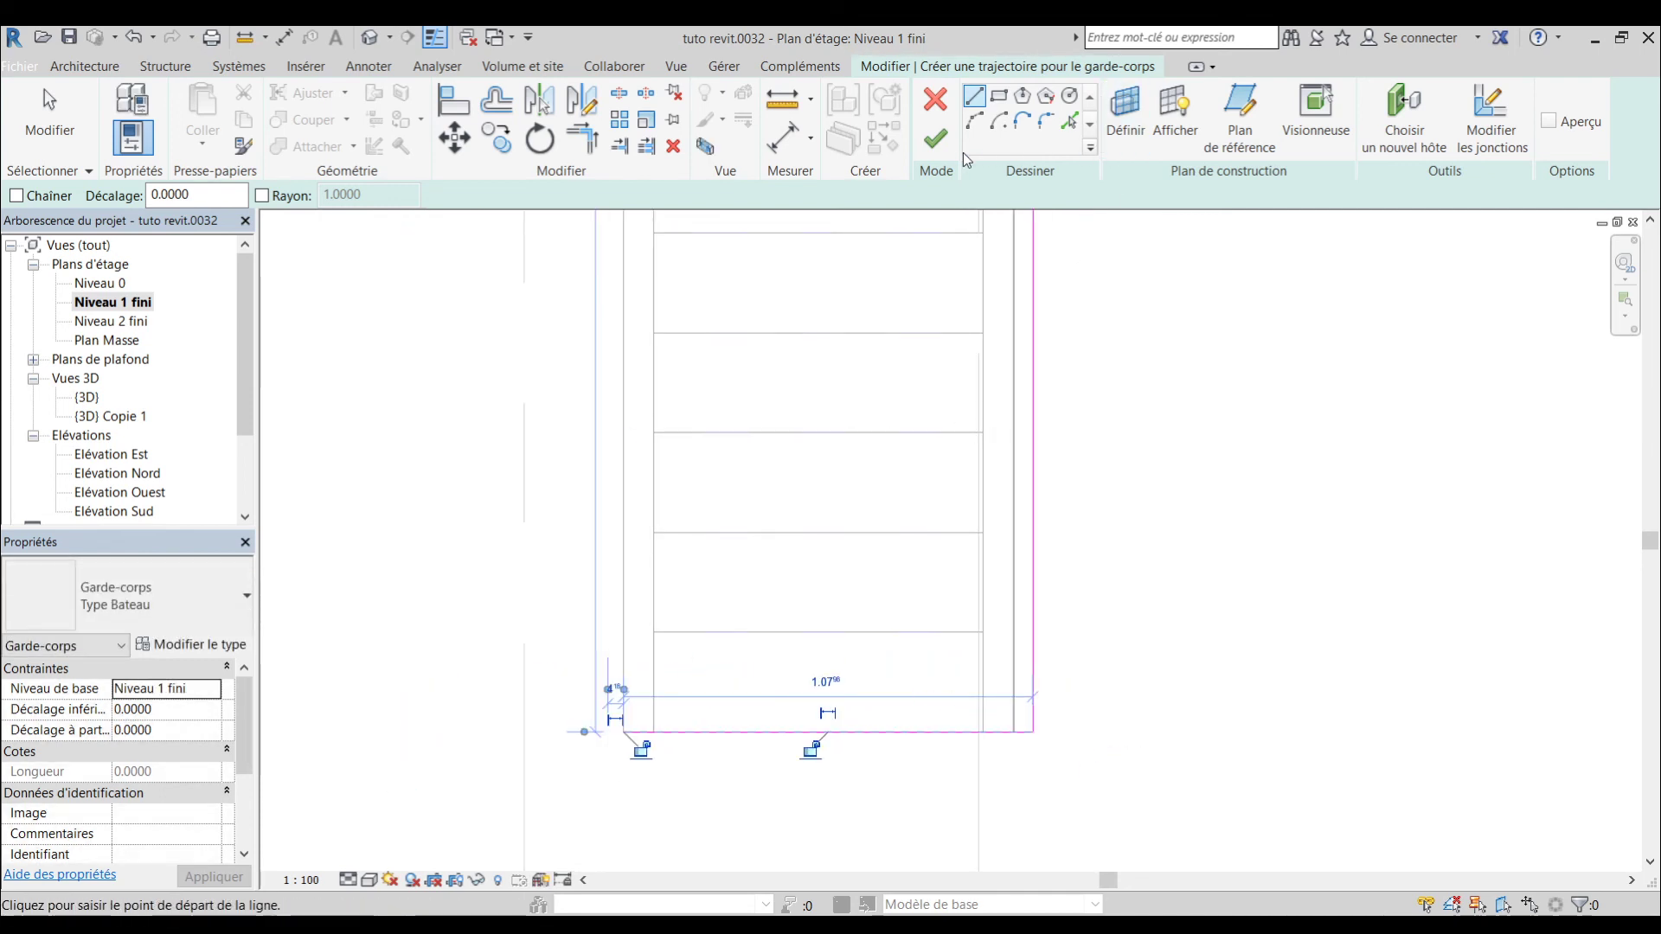
pyautogui.scroll(-6, 1109, 393)
pyautogui.moveTo(1156, 403); pyautogui.dragTo(931, 630, button='middle')
pyautogui.scroll(-2, 1034, 510)
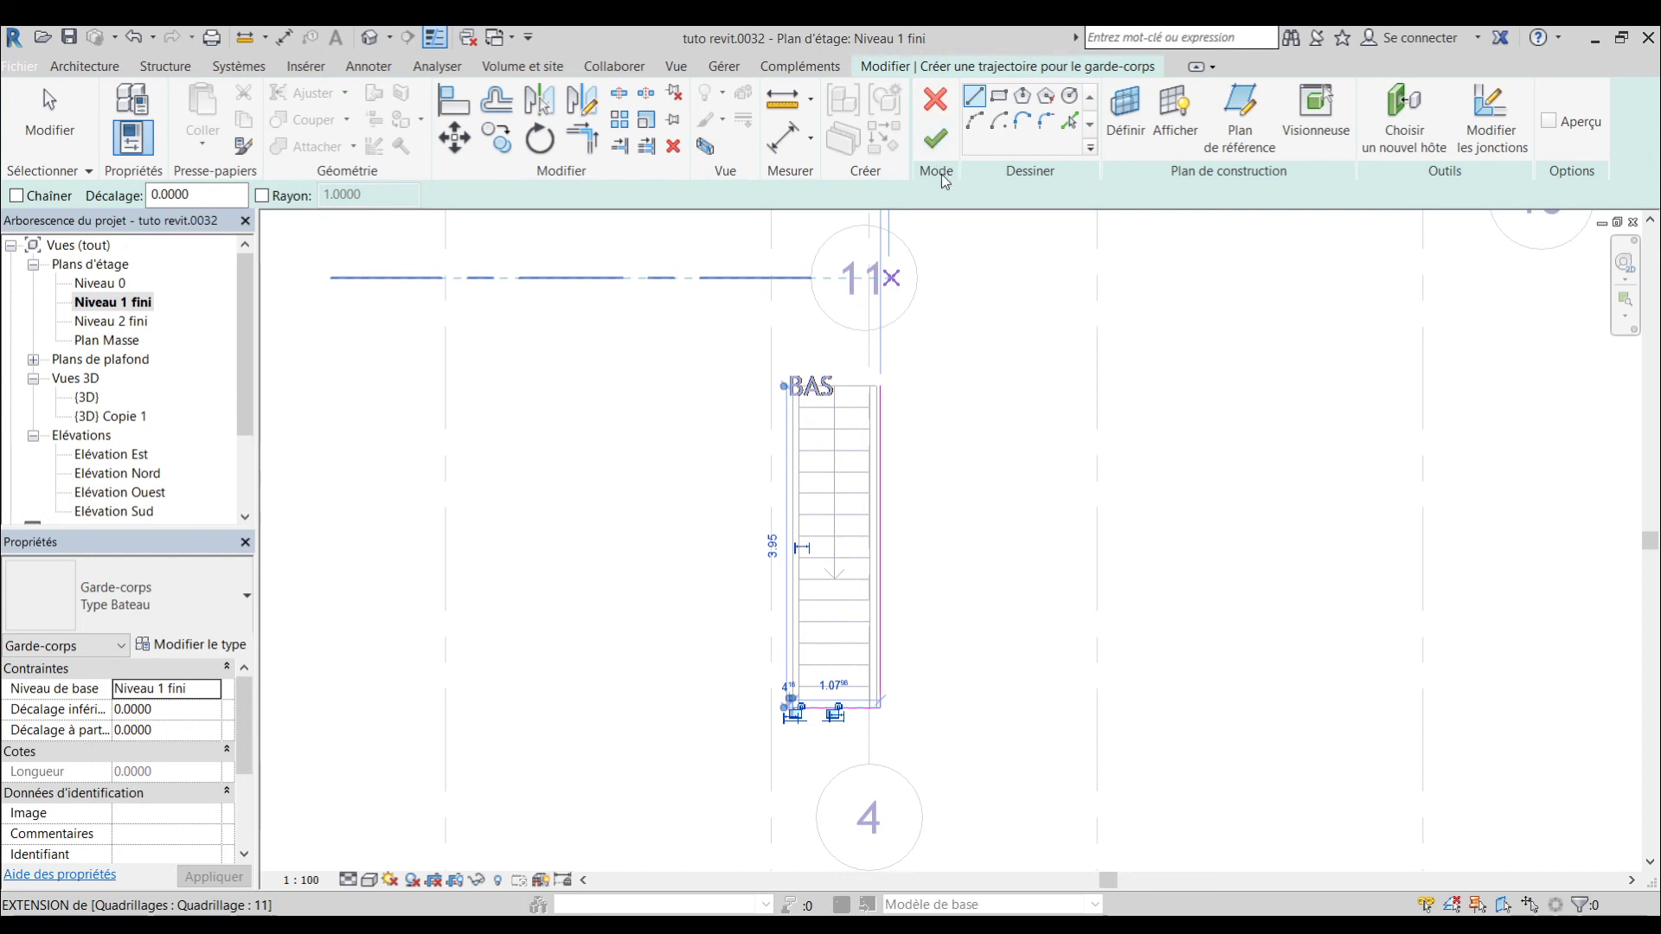
pyautogui.click(937, 147)
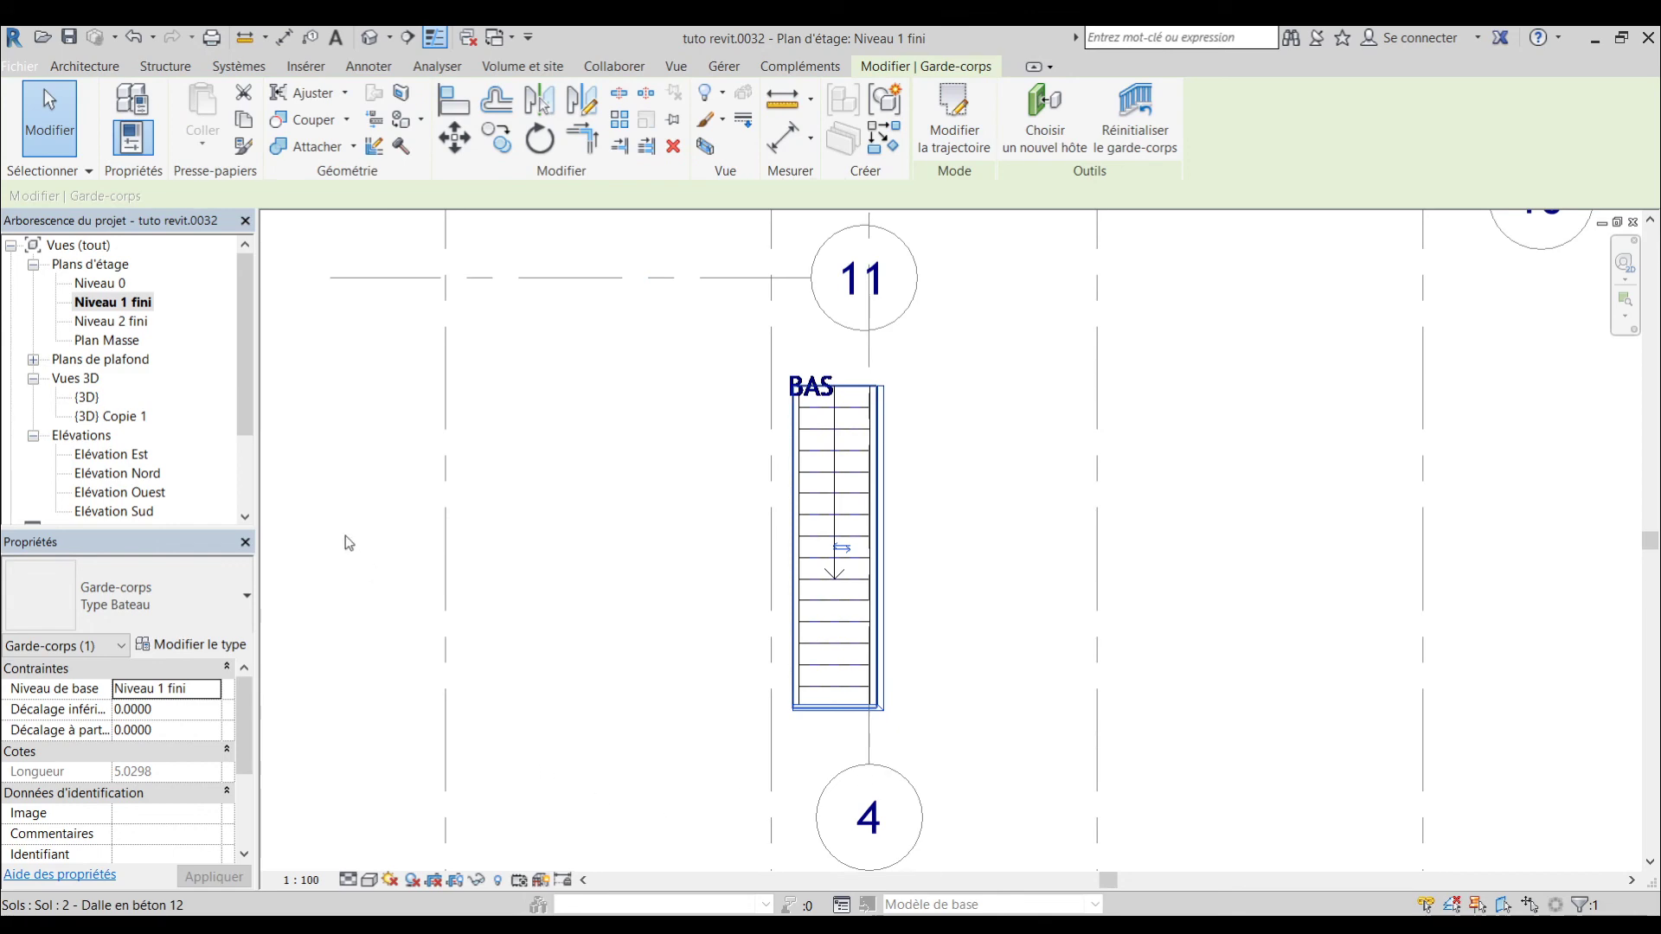
# - Examine the new railing around the stair opening from several angles in the {3D} view
pyautogui.doubleClick(87, 398)
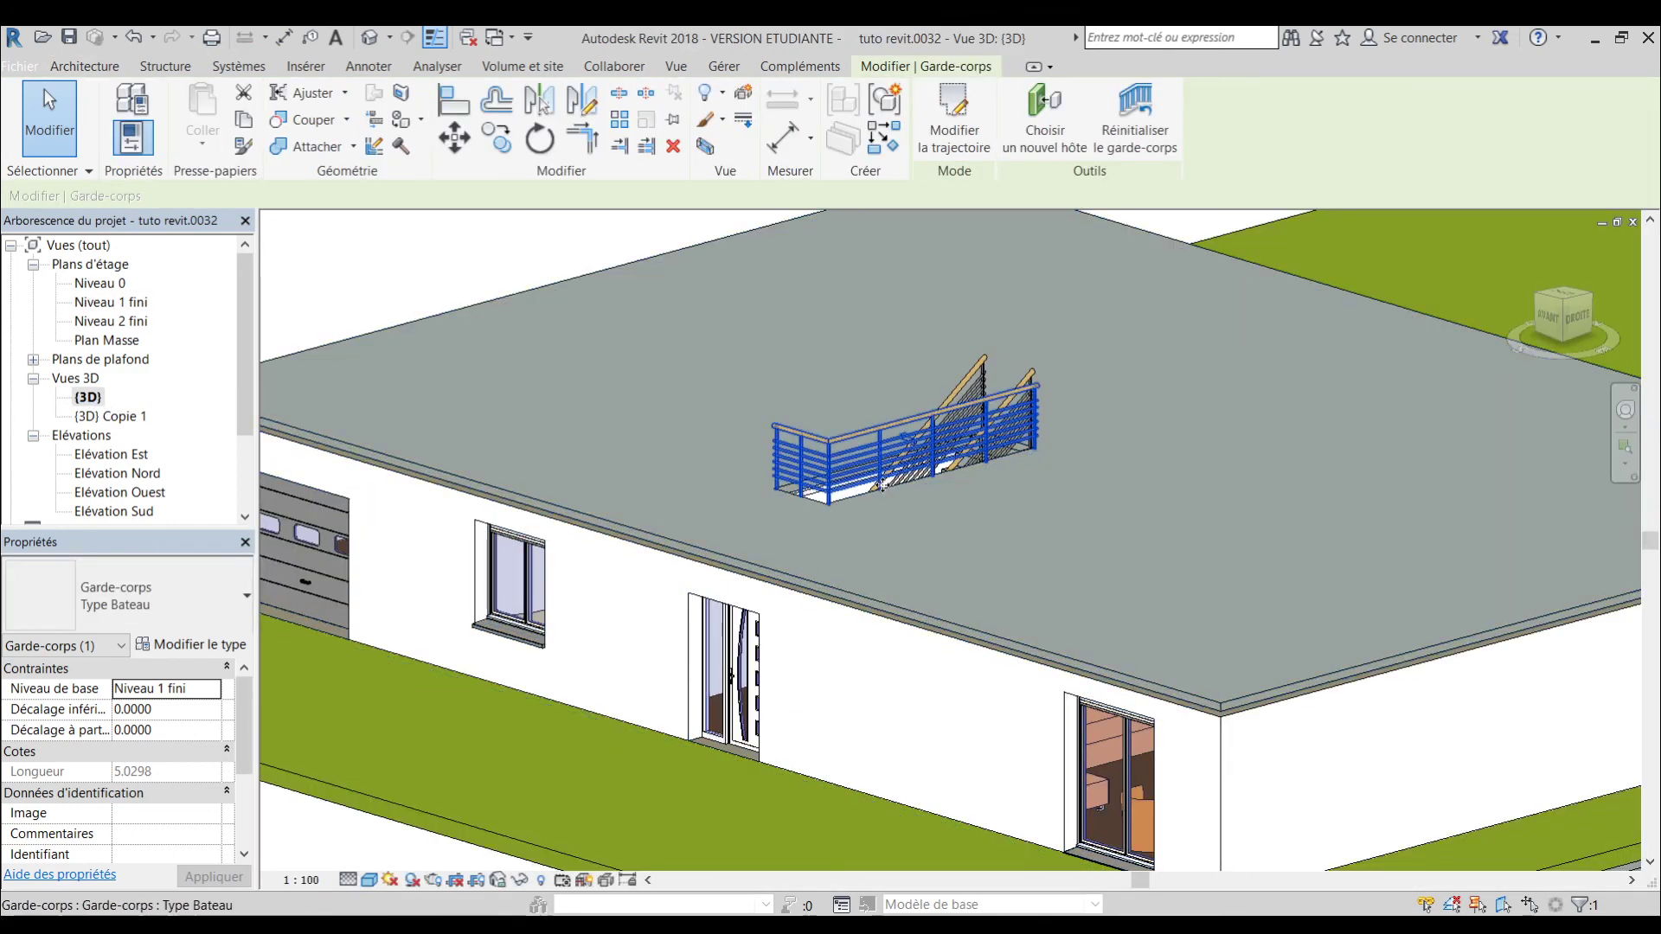
pyautogui.keyDown('shift'); pyautogui.moveTo(813, 523); pyautogui.dragTo(1024, 464, button='middle'); pyautogui.keyUp('shift')
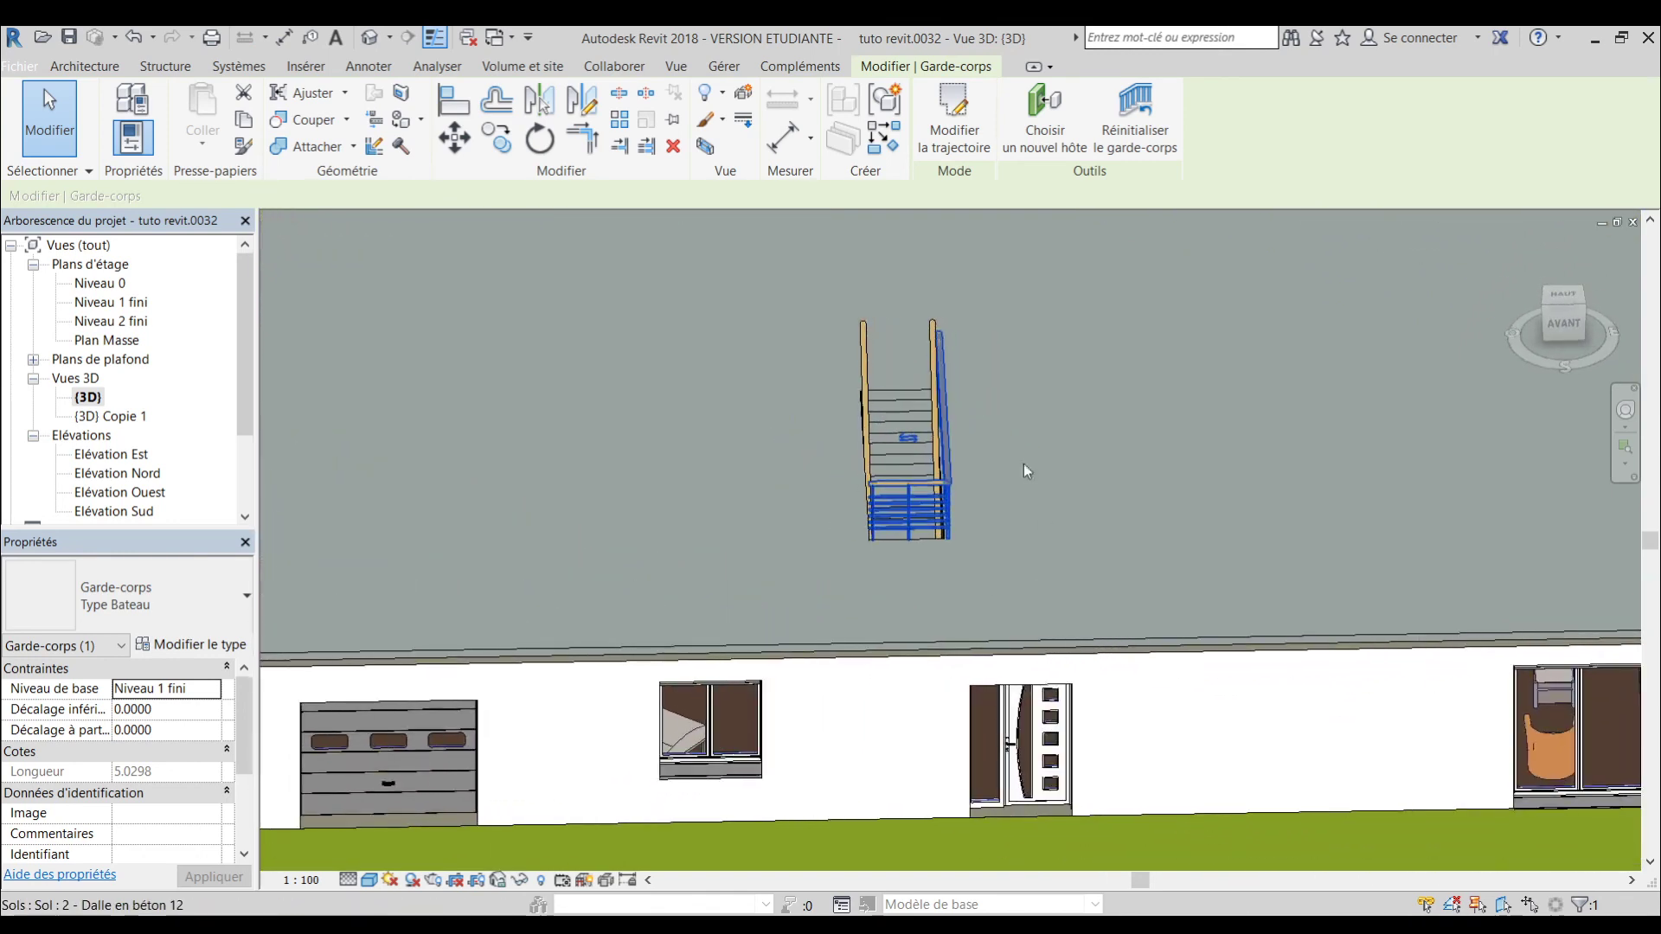
pyautogui.scroll(5, 988, 367)
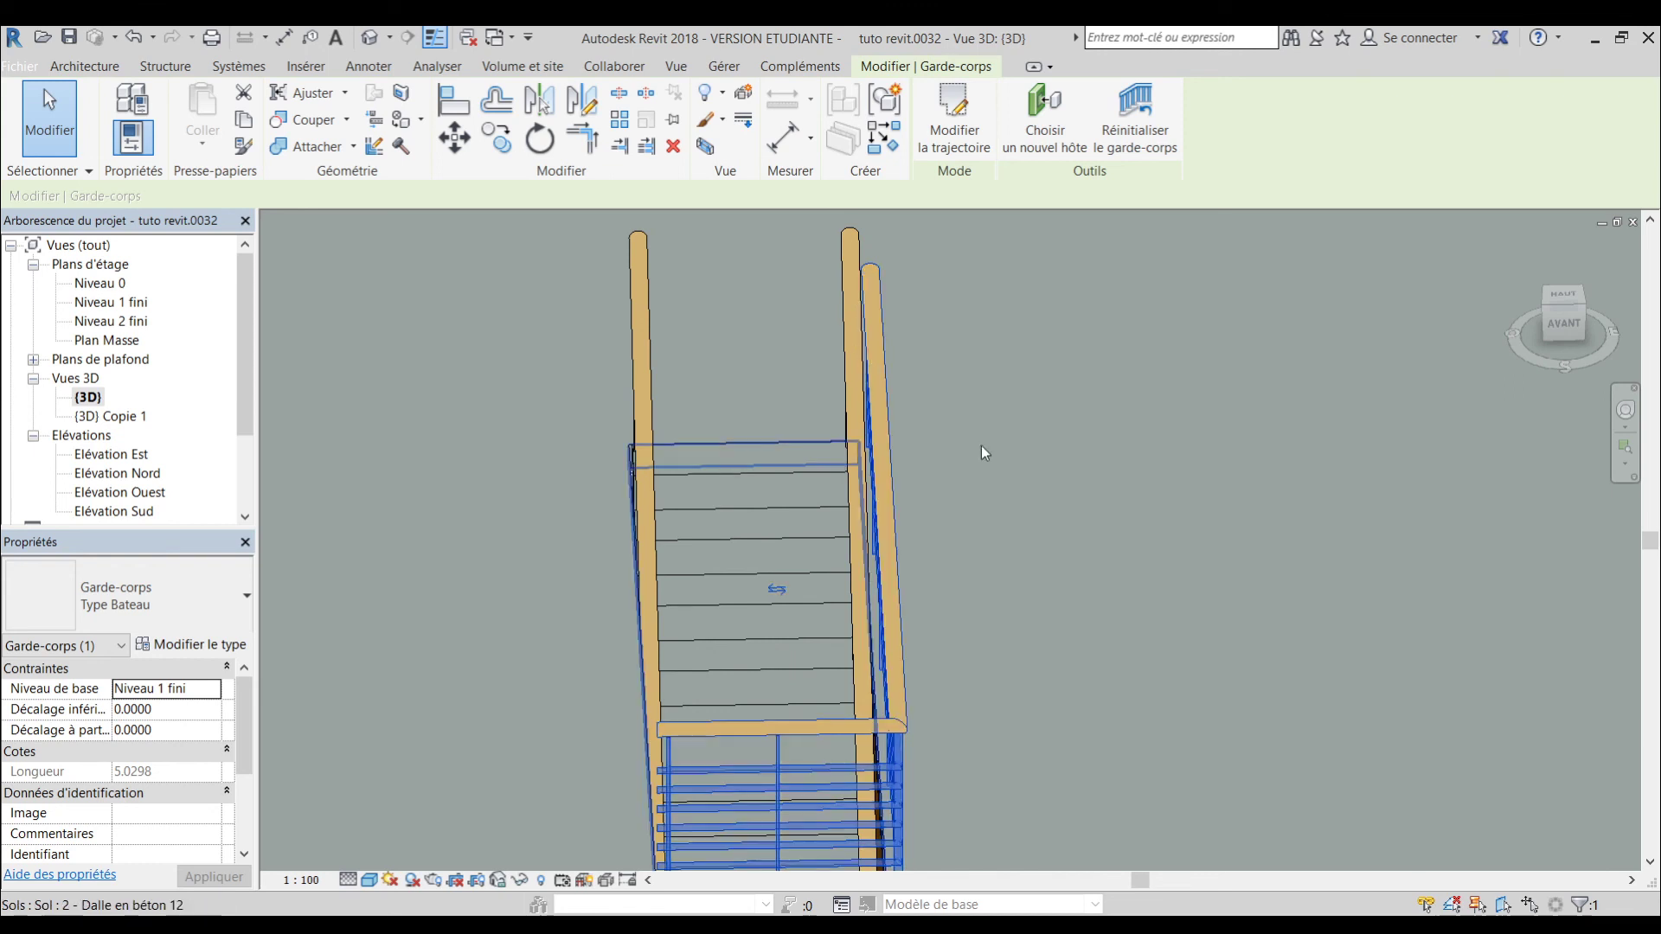
pyautogui.scroll(-2, 1024, 461)
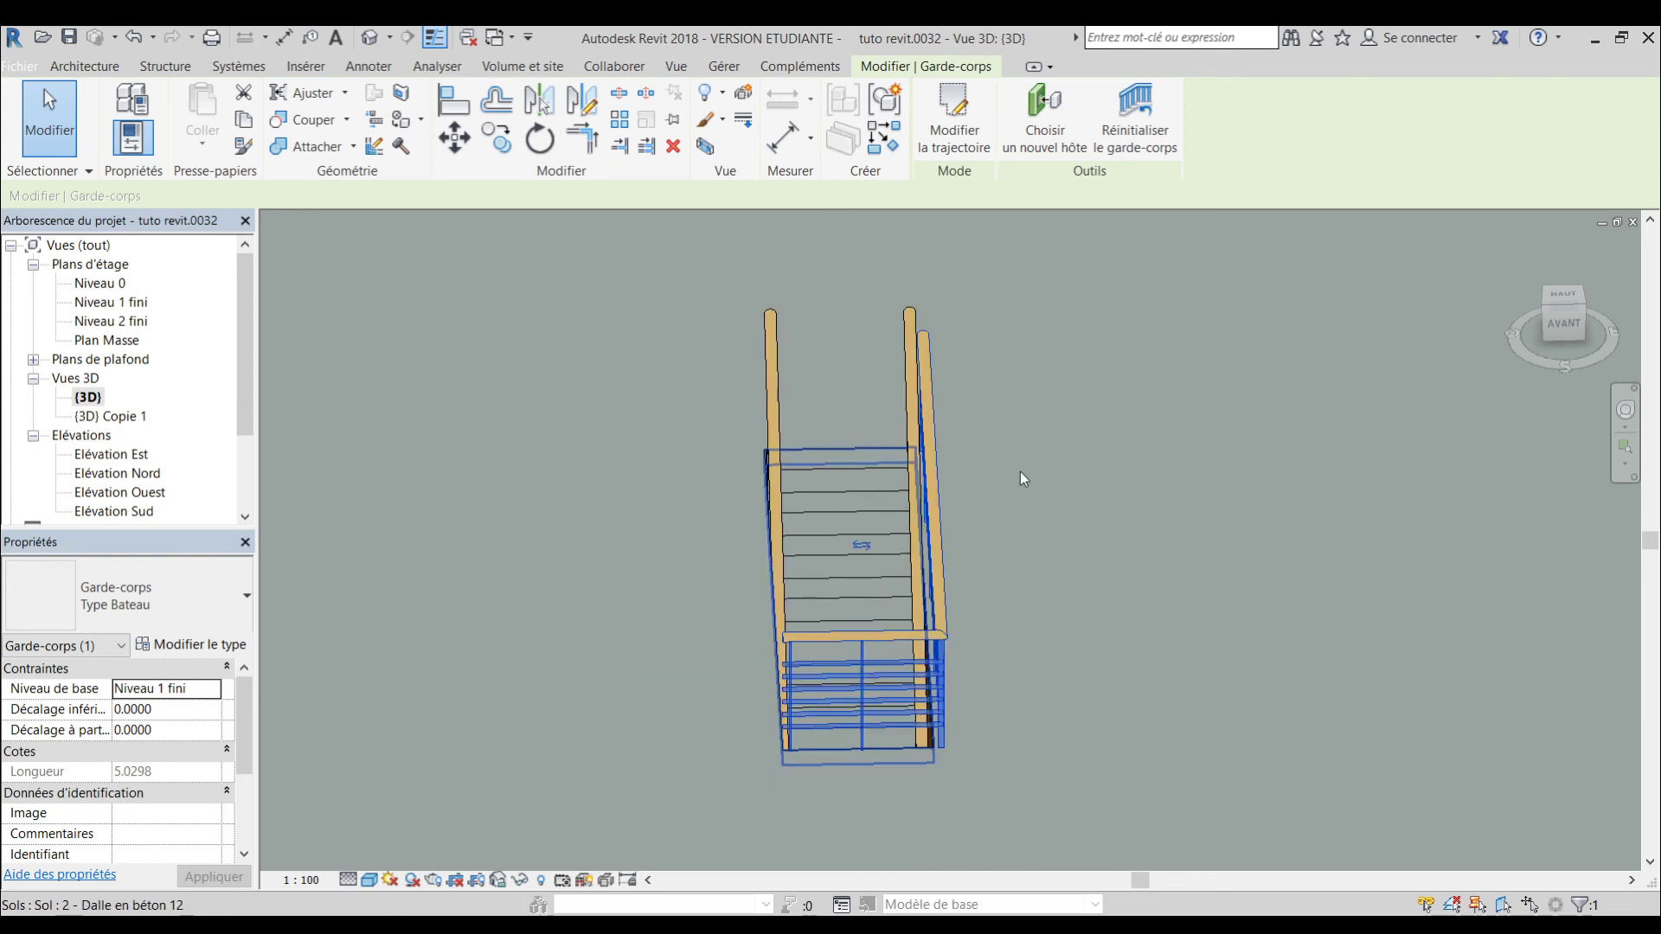
pyautogui.keyDown('shift'); pyautogui.moveTo(993, 688); pyautogui.dragTo(957, 666, button='middle'); pyautogui.keyUp('shift')
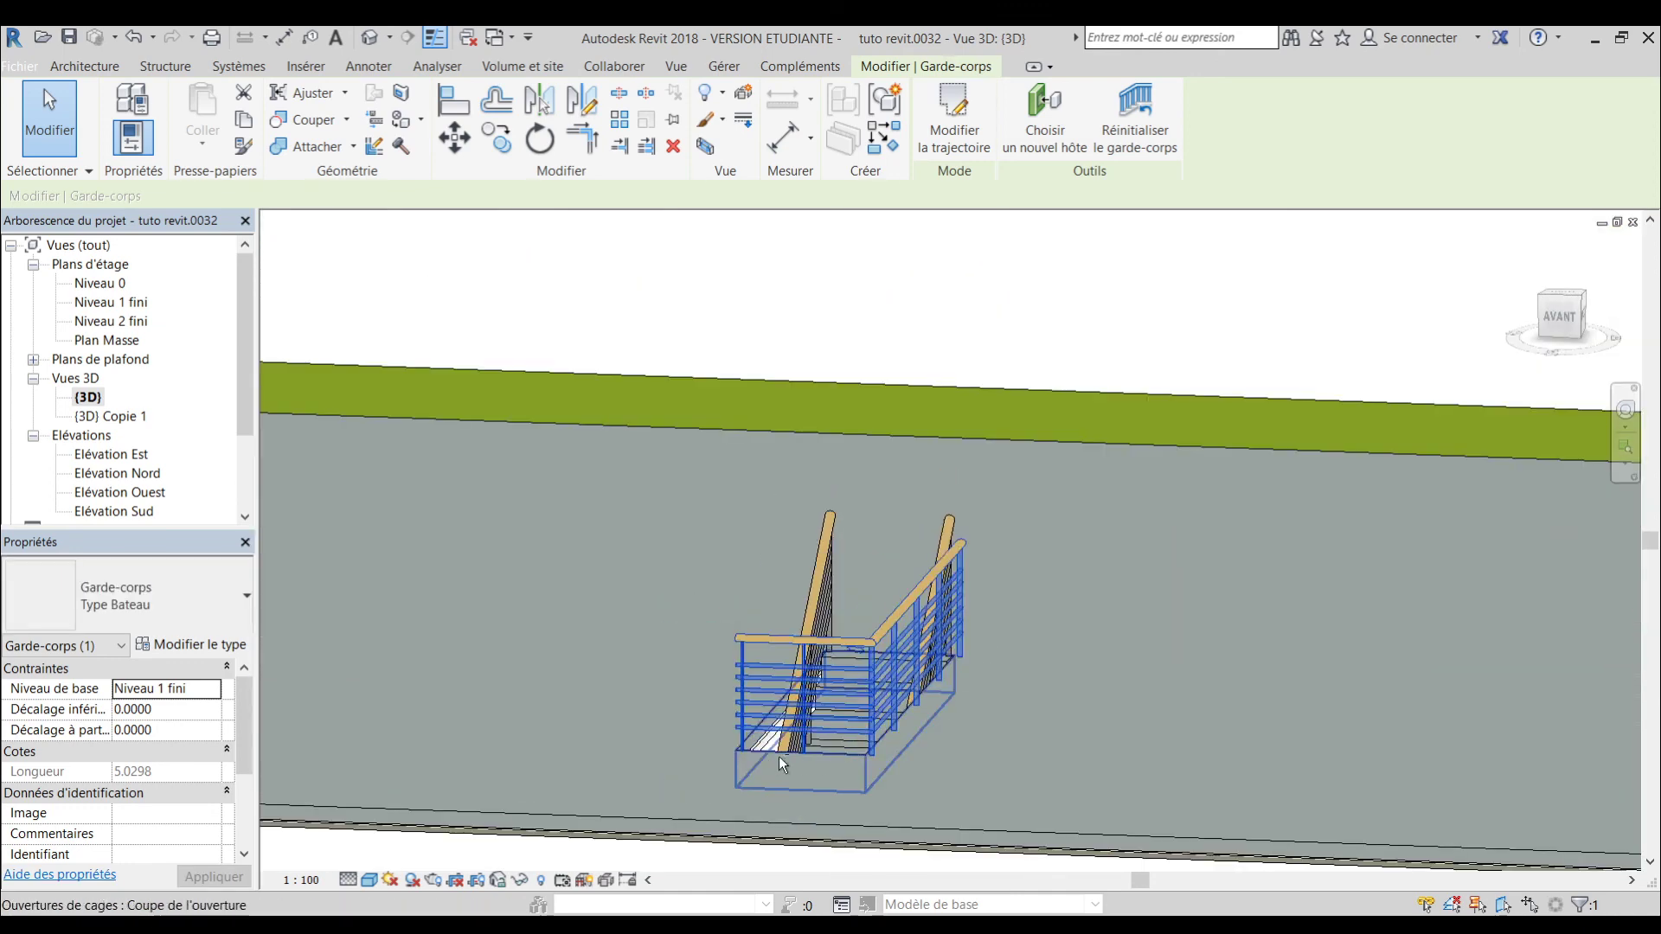
pyautogui.keyDown('shift'); pyautogui.moveTo(778, 756); pyautogui.dragTo(880, 765, button='middle'); pyautogui.keyUp('shift')
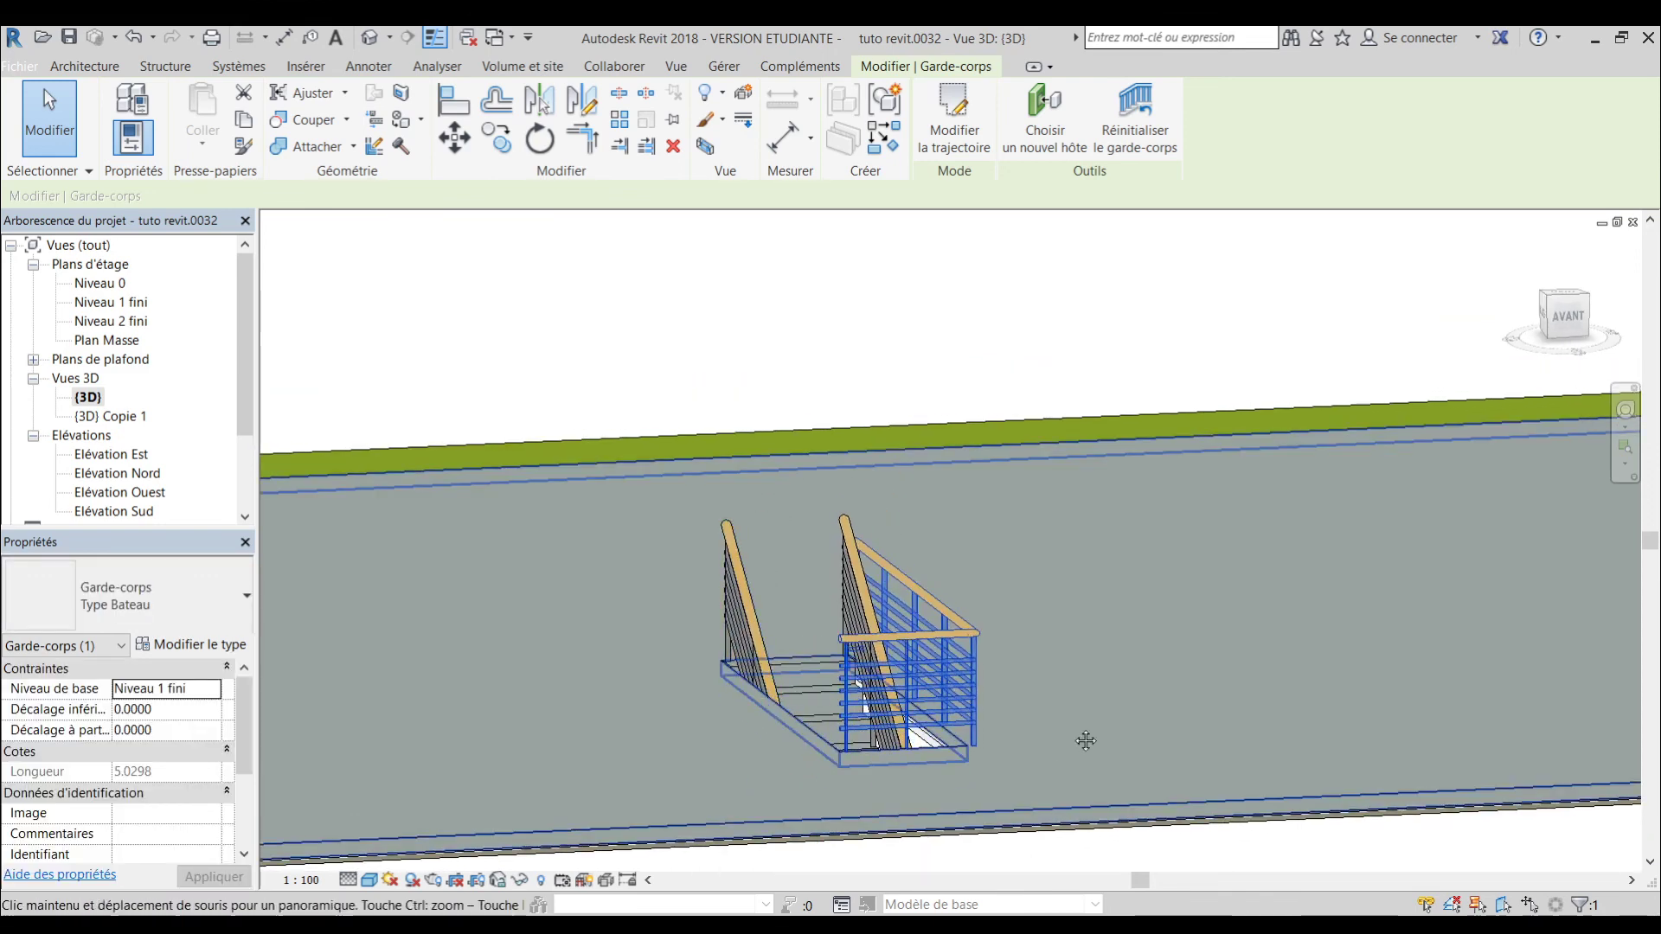
pyautogui.keyDown('shift'); pyautogui.moveTo(751, 631); pyautogui.dragTo(605, 682, button='middle'); pyautogui.keyUp('shift')
pyautogui.scroll(-4, 988, 472)
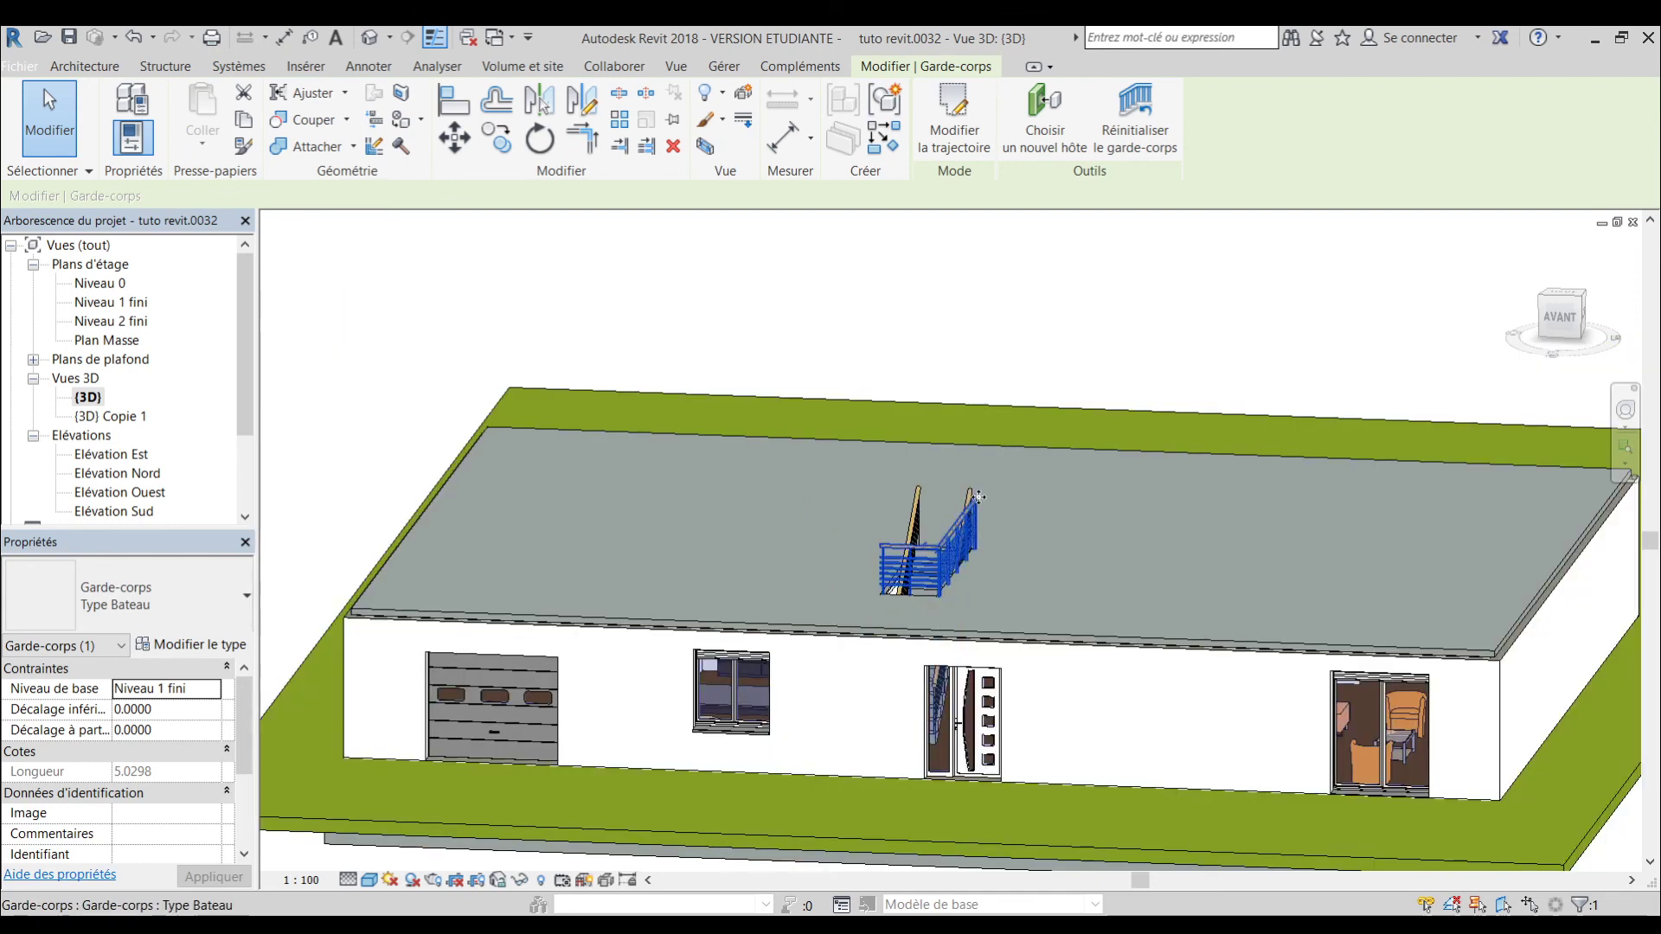
pyautogui.keyDown('shift'); pyautogui.moveTo(1075, 593); pyautogui.dragTo(1021, 588, button='middle'); pyautogui.keyUp('shift')
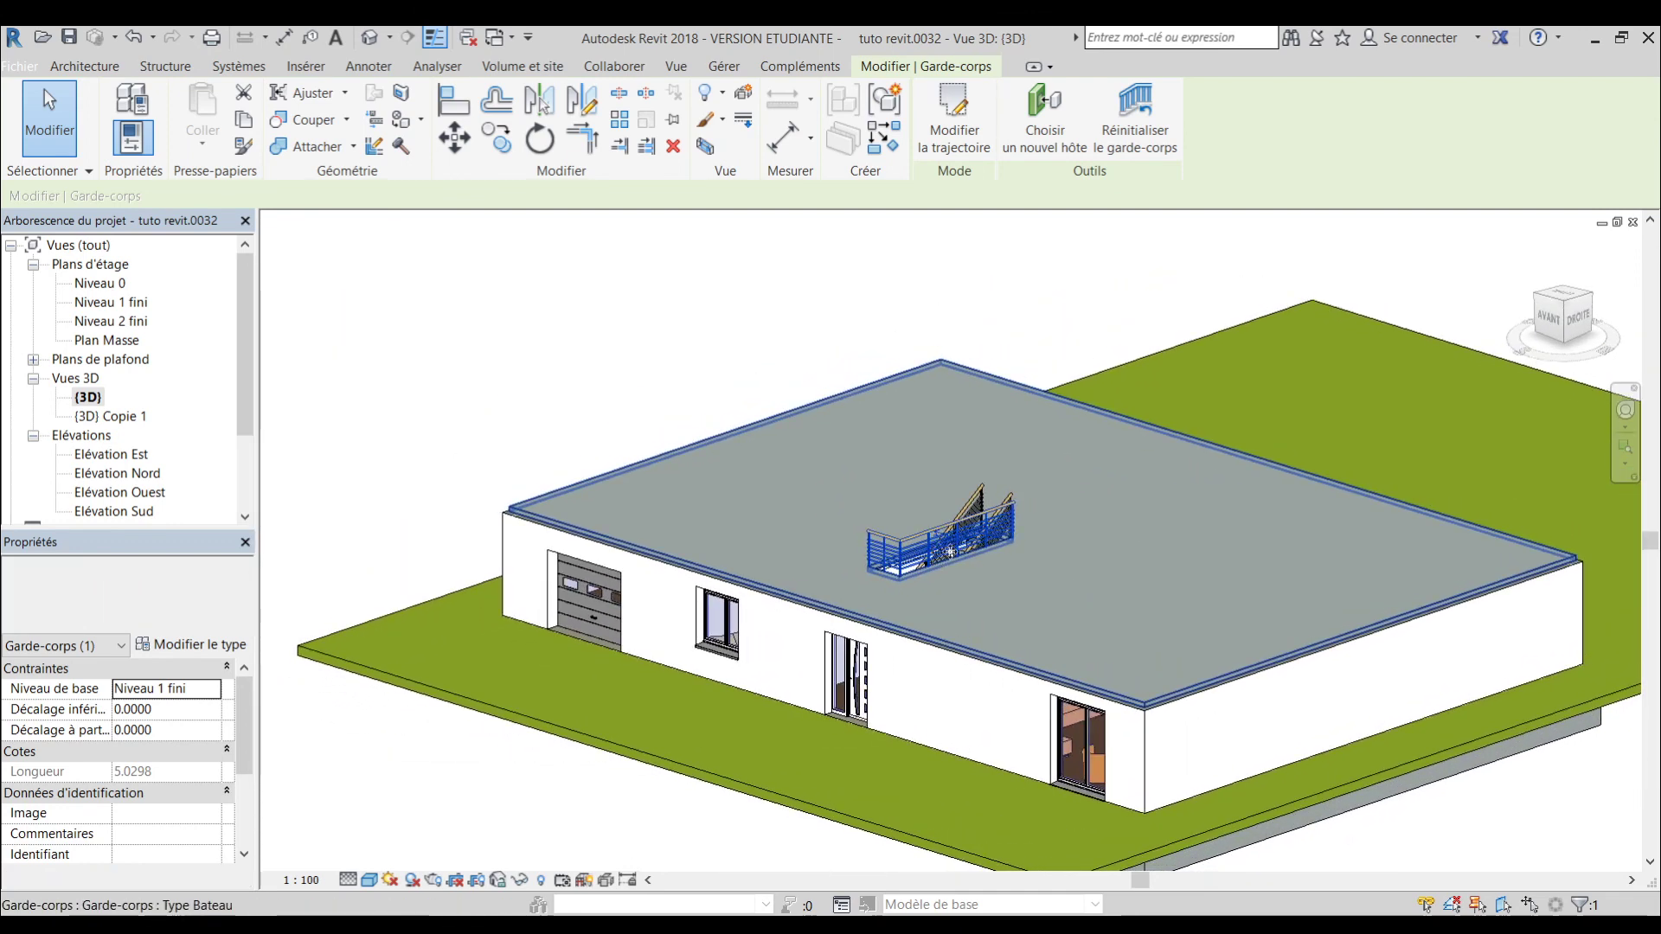
pyautogui.scroll(3, 1024, 586)
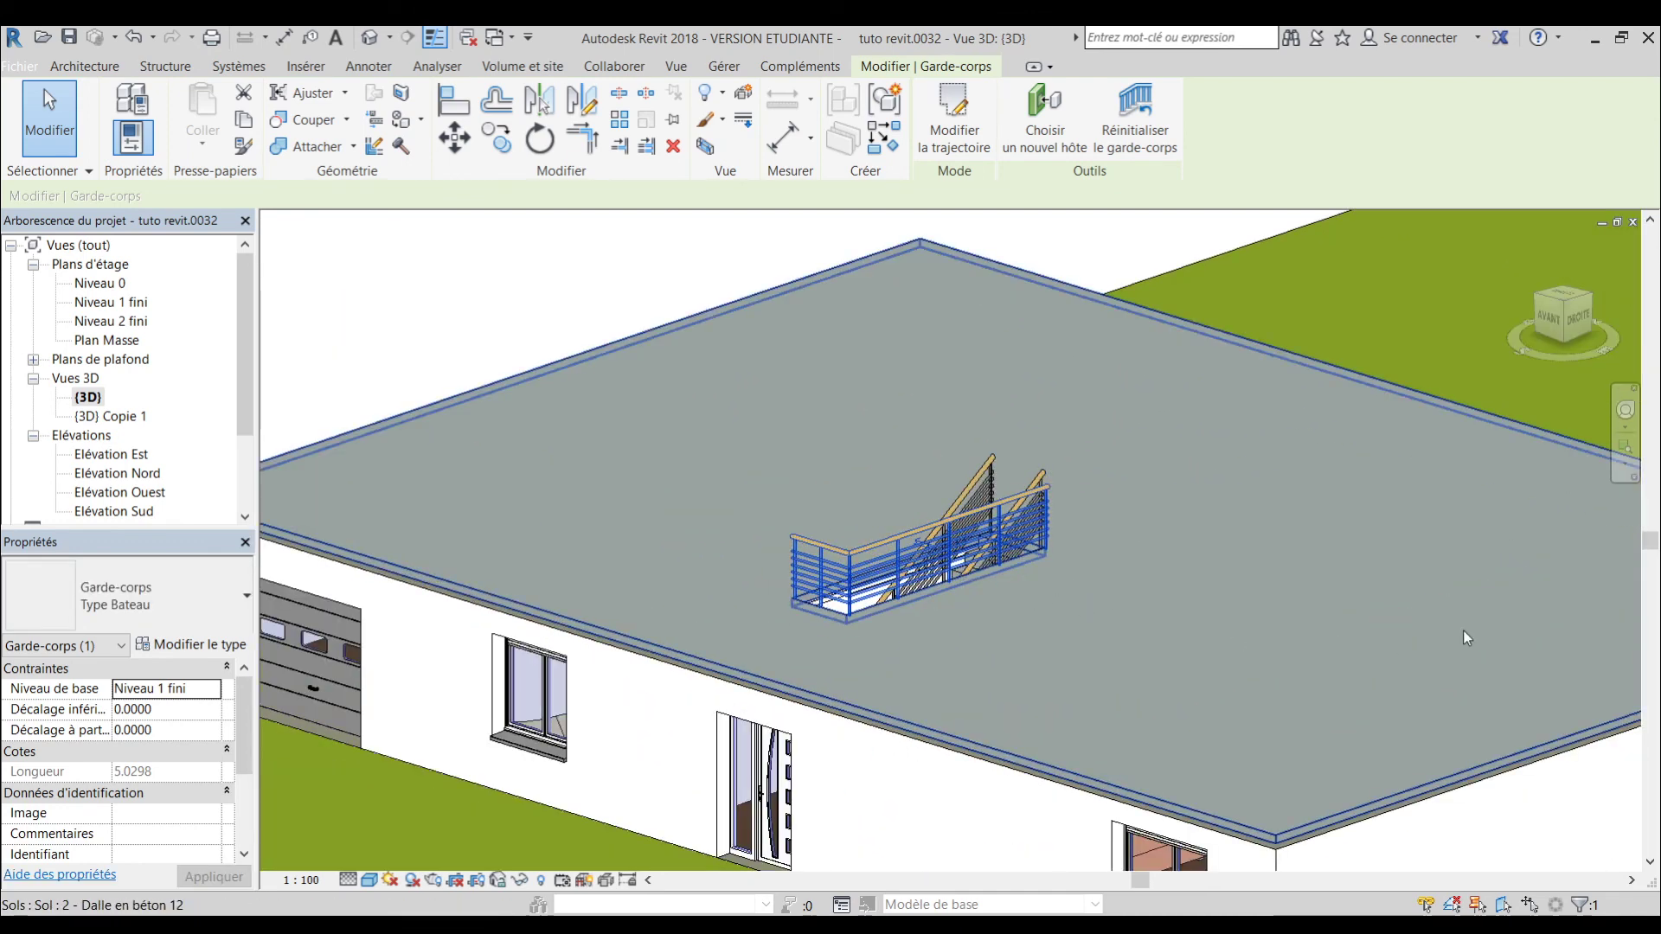
pyautogui.press('Escape')
pyautogui.scroll(-3, 1453, 622)
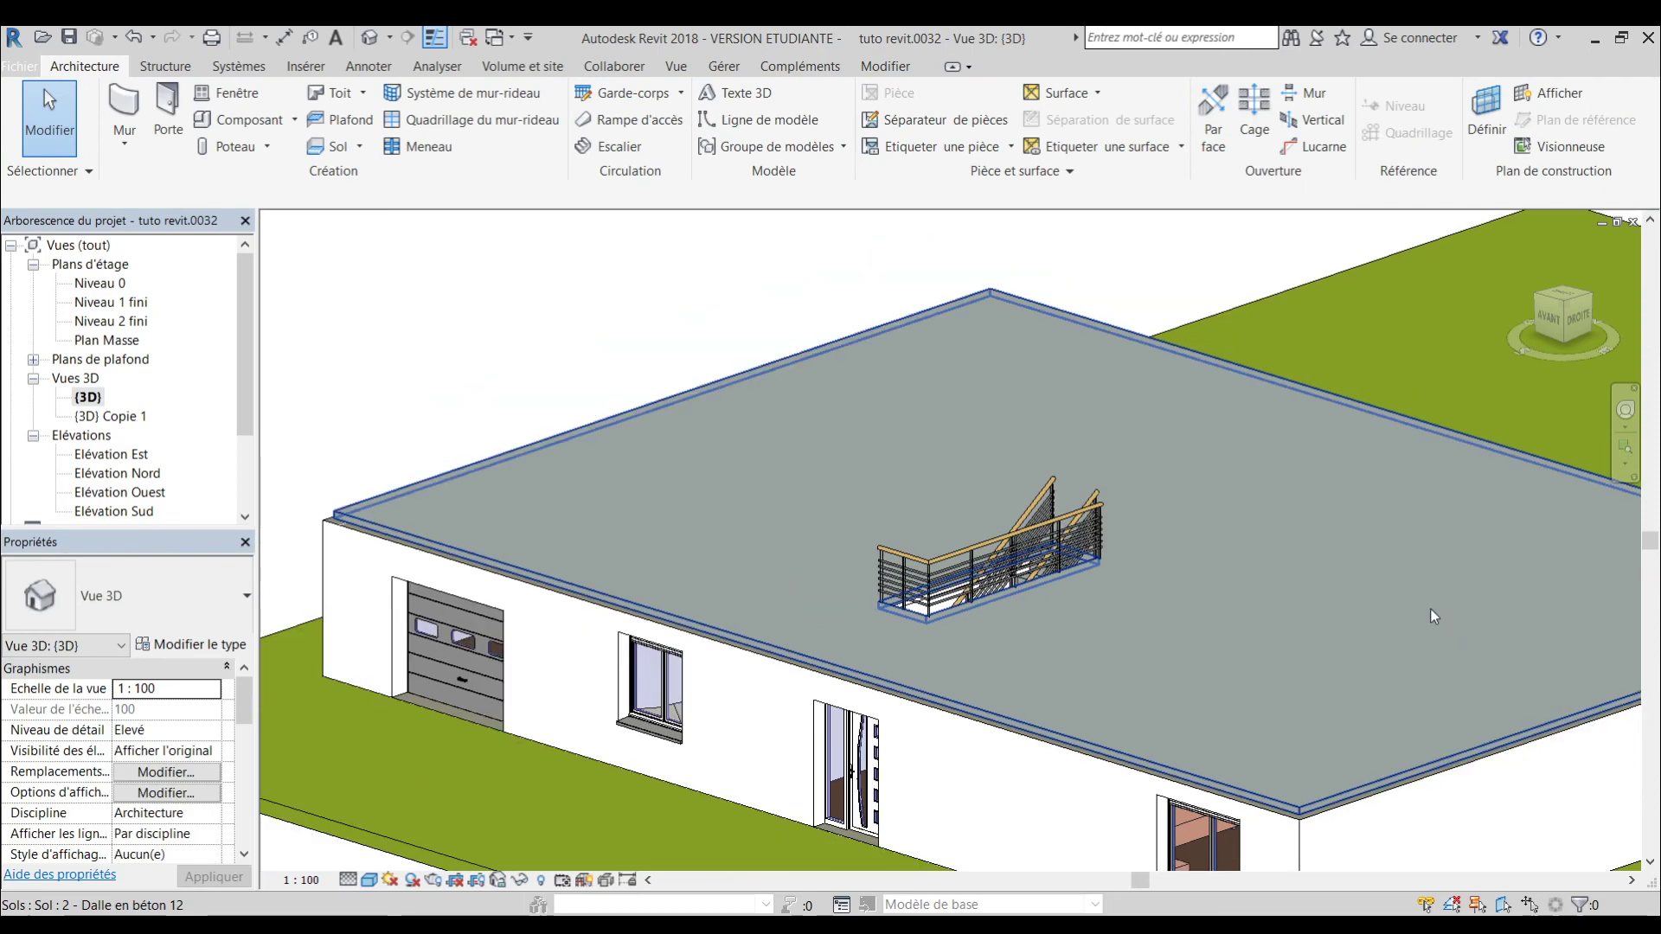
pyautogui.scroll(3, 1298, 562)
pyautogui.scroll(-3, 1259, 541)
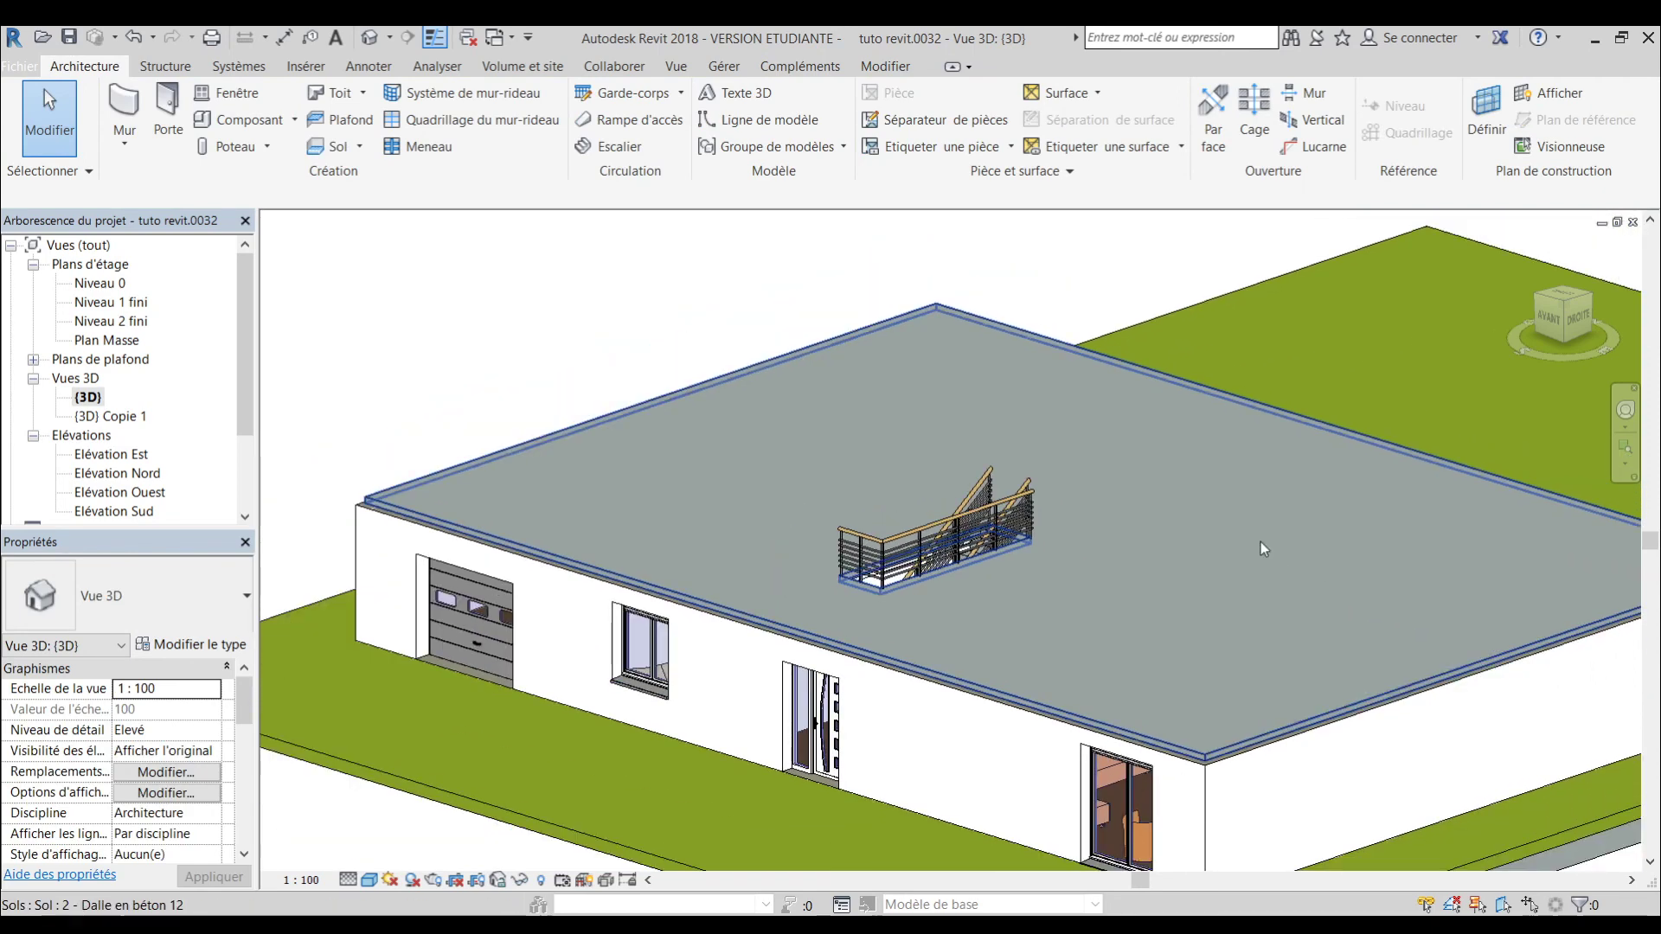
pyautogui.scroll(2, 1076, 809)
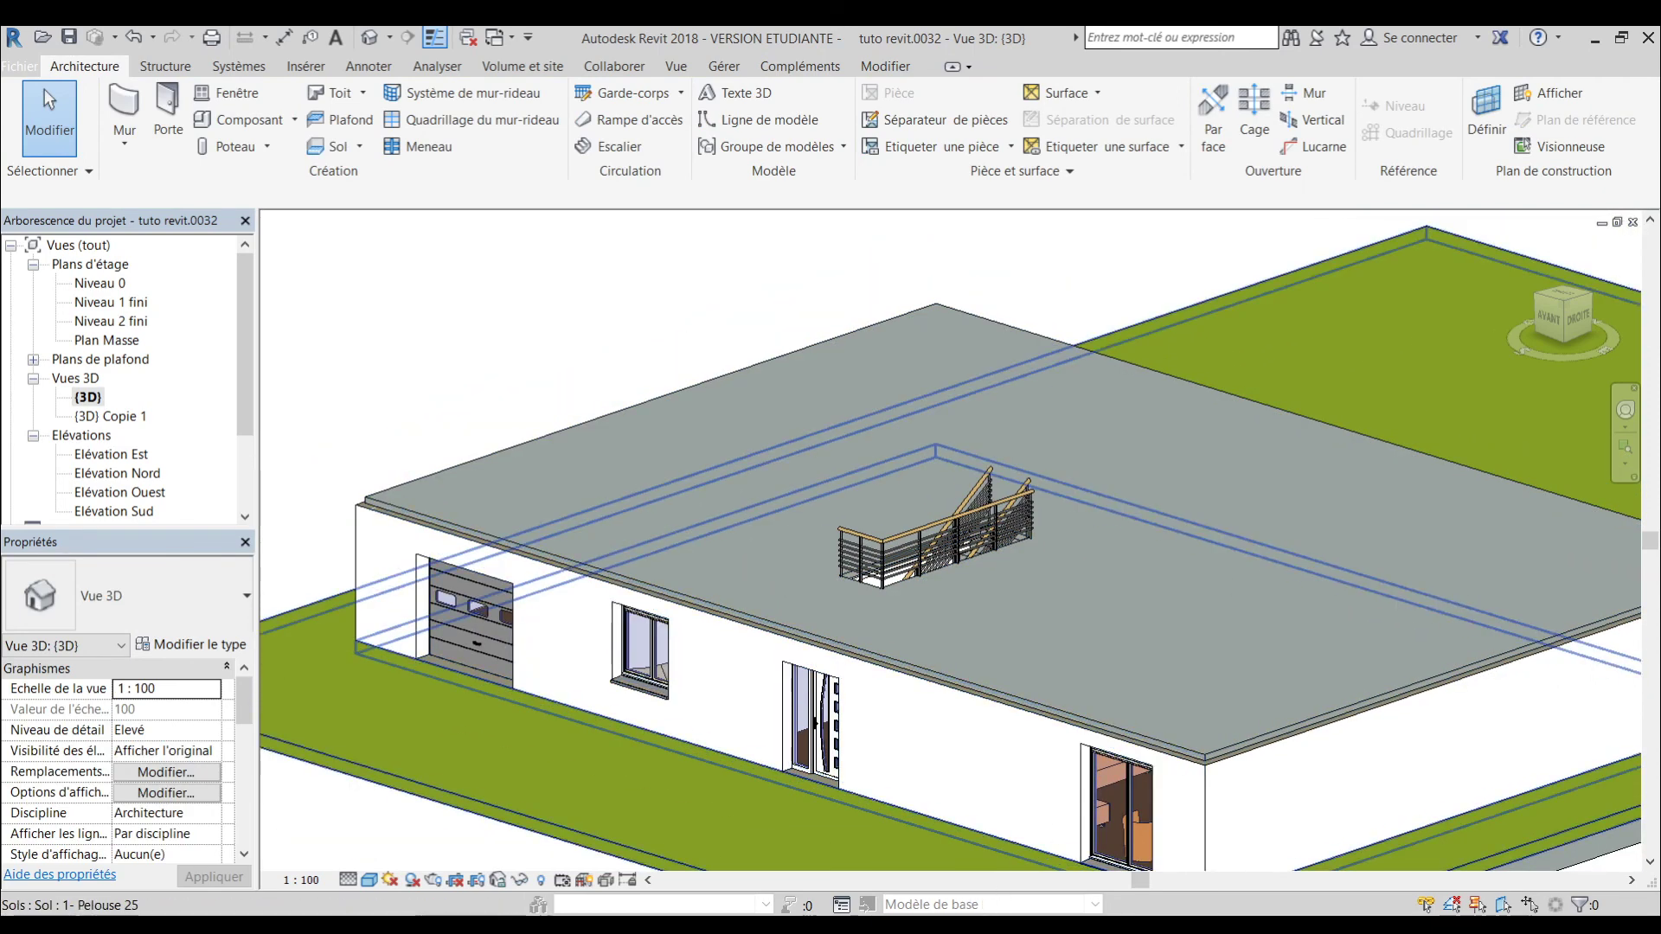